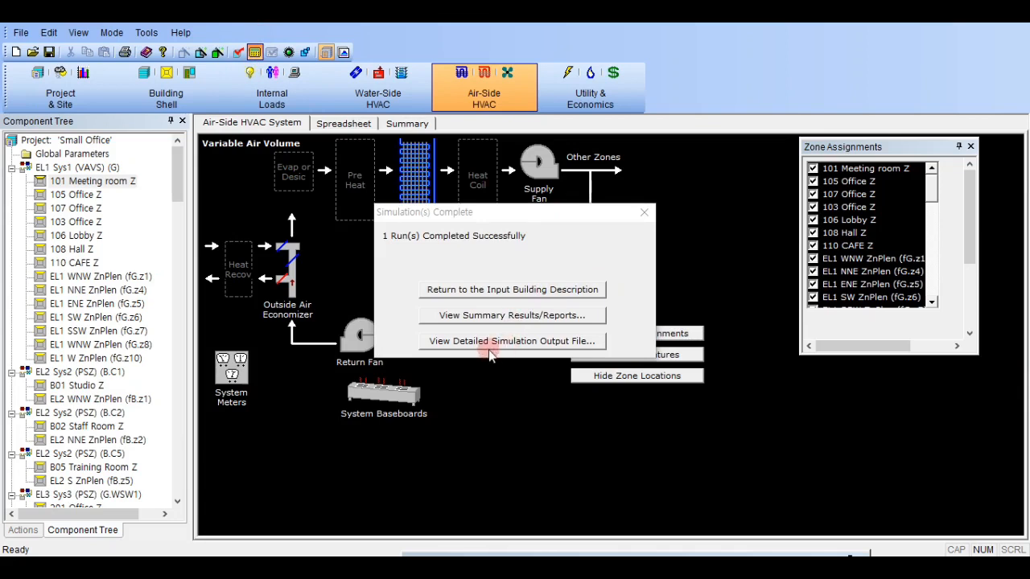
# - Review the Building Energy Performance report in the Baseline Design run's detailed simulation output, and close the results
pyautogui.click(490, 341)
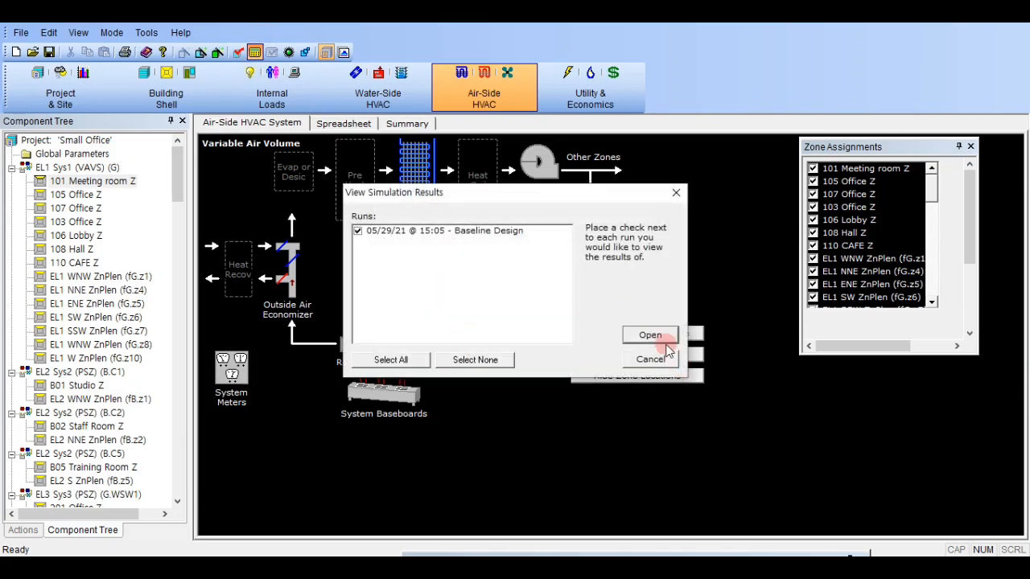
pyautogui.click(650, 336)
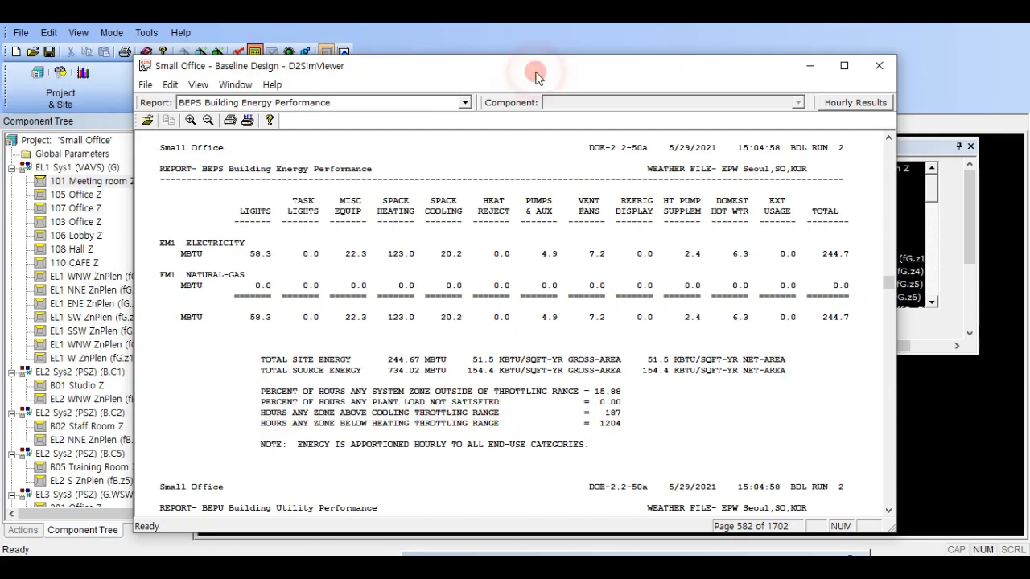
pyautogui.click(879, 65)
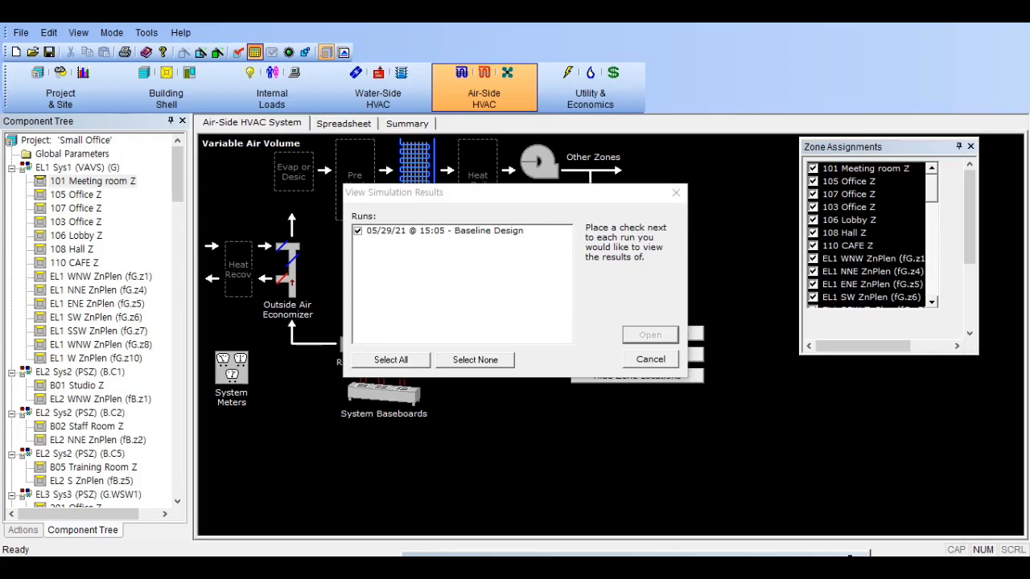
pyautogui.click(676, 192)
pyautogui.click(641, 211)
# - Open the parameters of zone 101 Meeting room Z, and check its thermostat type options and the help topic on throttling range
pyautogui.doubleClick(110, 183)
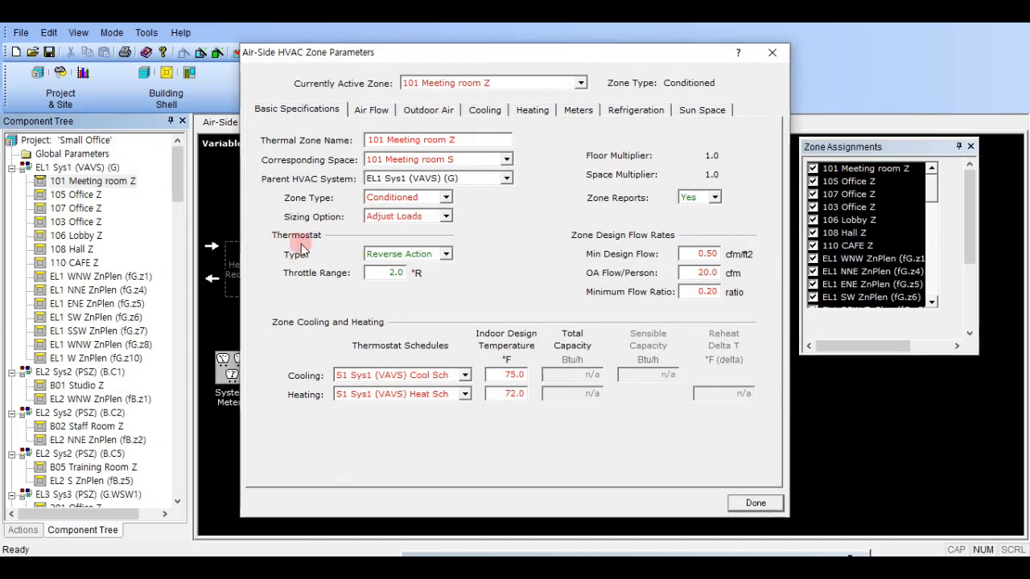
pyautogui.click(431, 256)
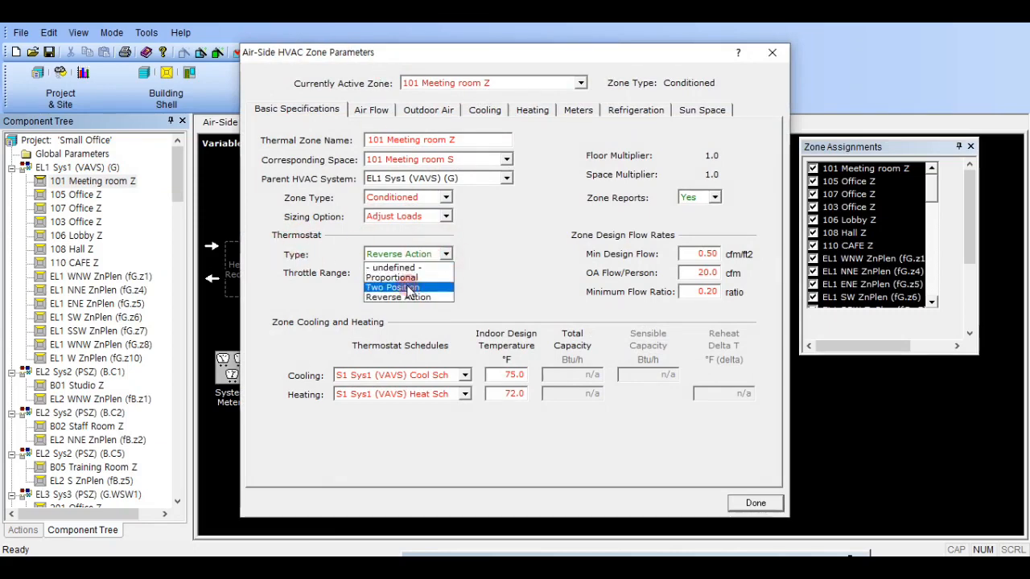
pyautogui.click(493, 276)
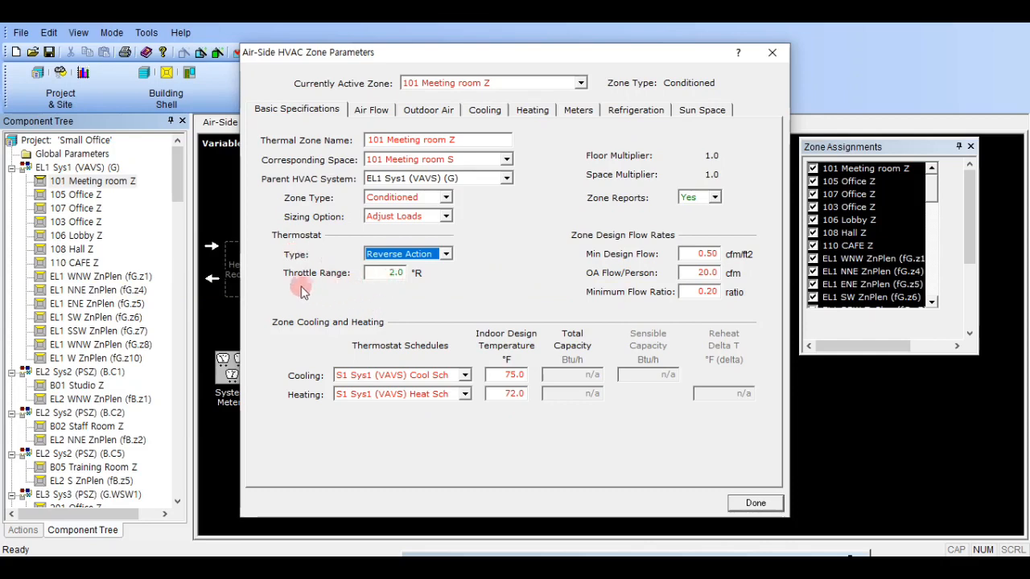
pyautogui.rightClick(402, 272)
pyautogui.click(403, 275)
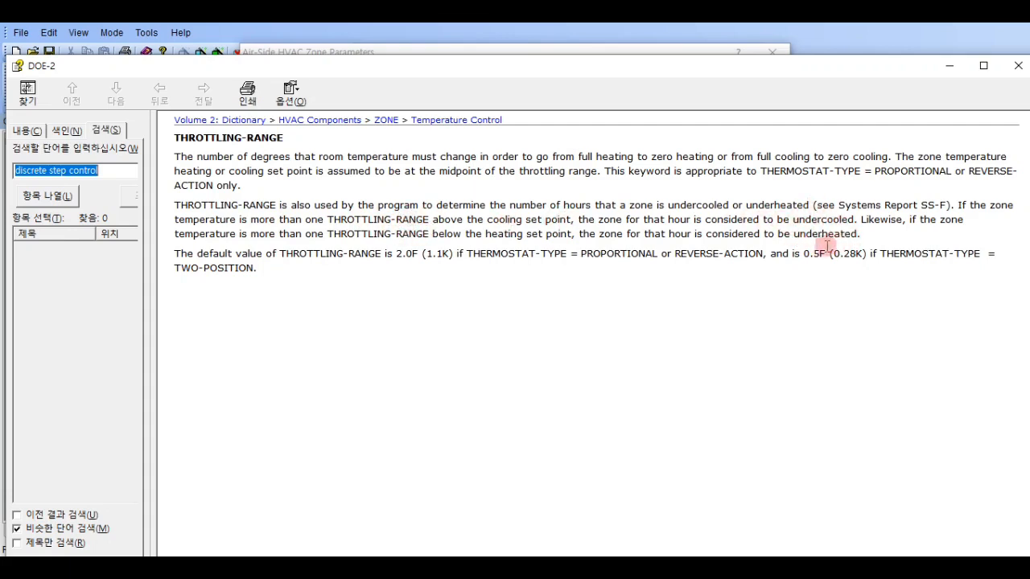
pyautogui.click(1018, 65)
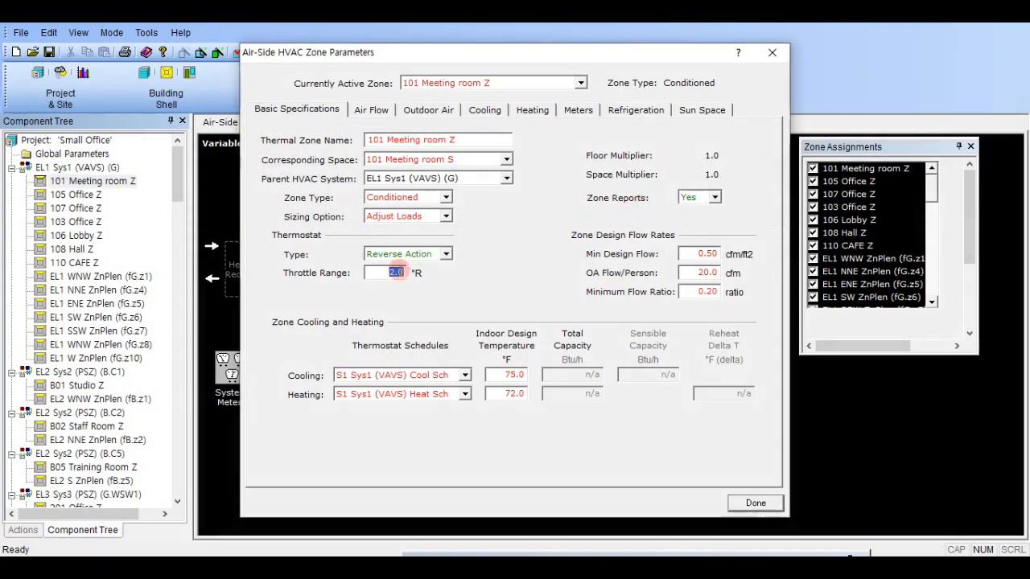
pyautogui.click(375, 275)
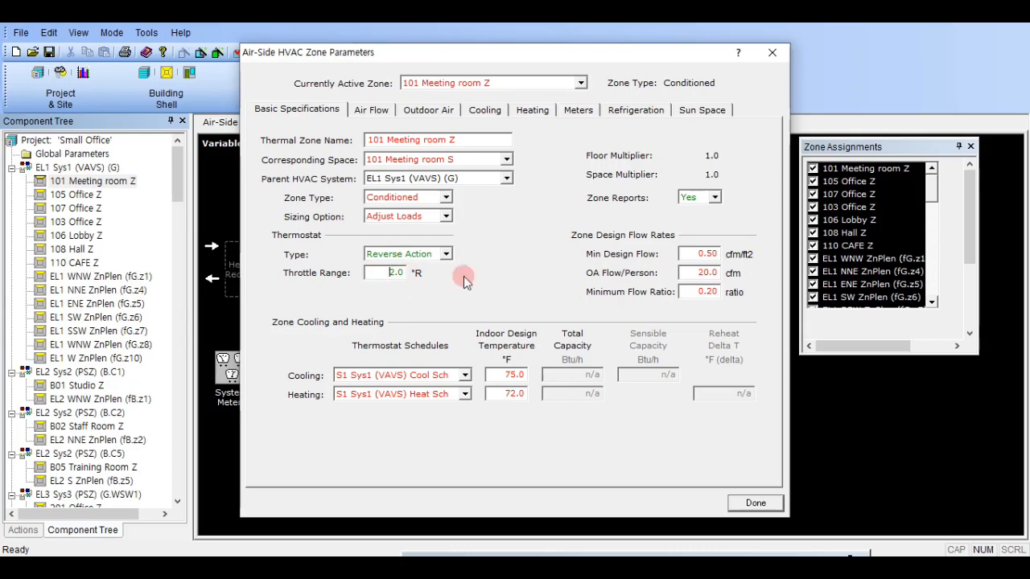
# - Return to the simulation results viewer and display the SS-R Zone Performance Summary report for EL1 Sys1 (VAVS) (G)
pyautogui.moveTo(1029, 123); pyautogui.dragTo(404, 60)
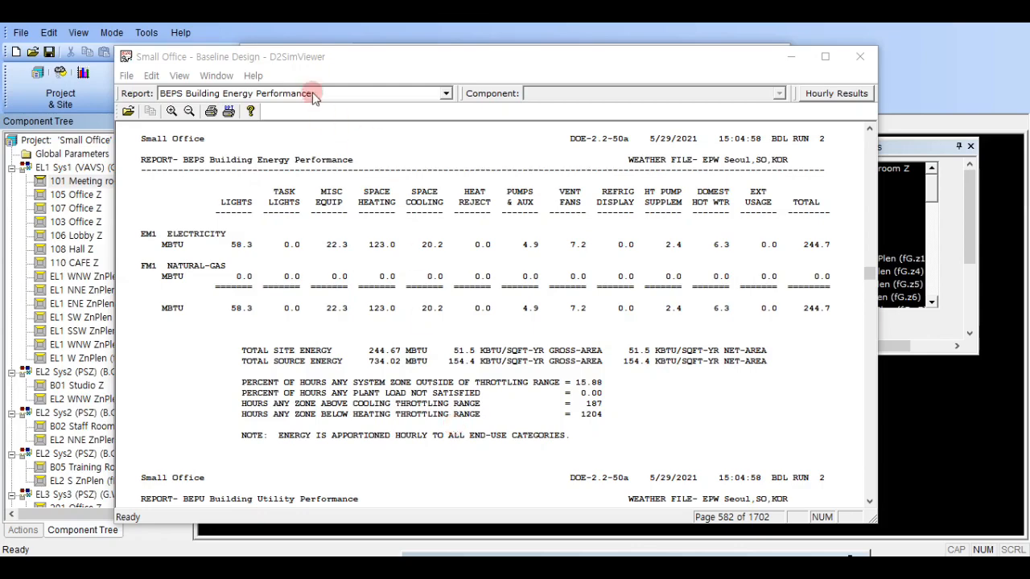
pyautogui.moveTo(349, 57); pyautogui.dragTo(440, 46)
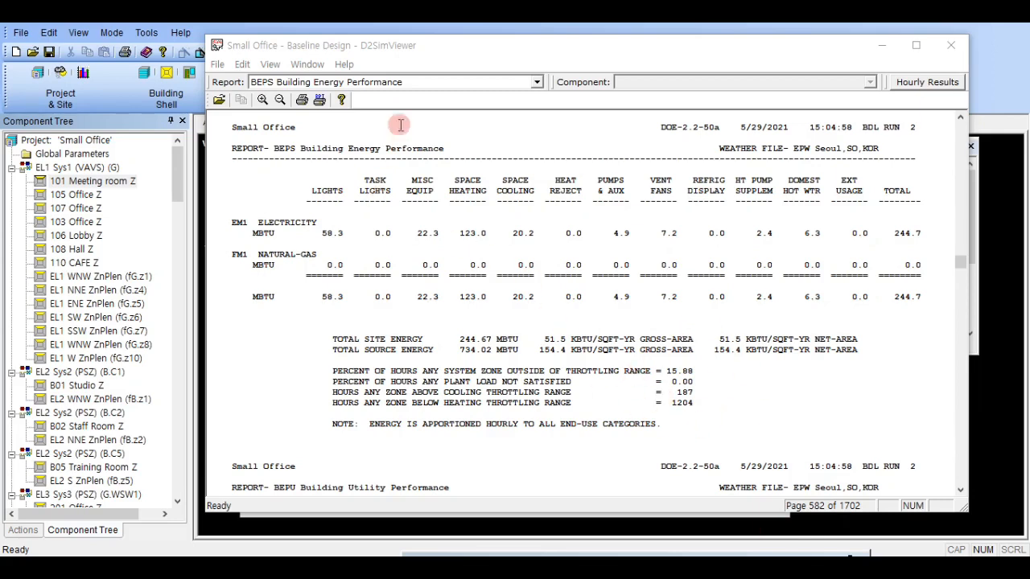
pyautogui.click(433, 82)
pyautogui.scroll(-8, 407, 161)
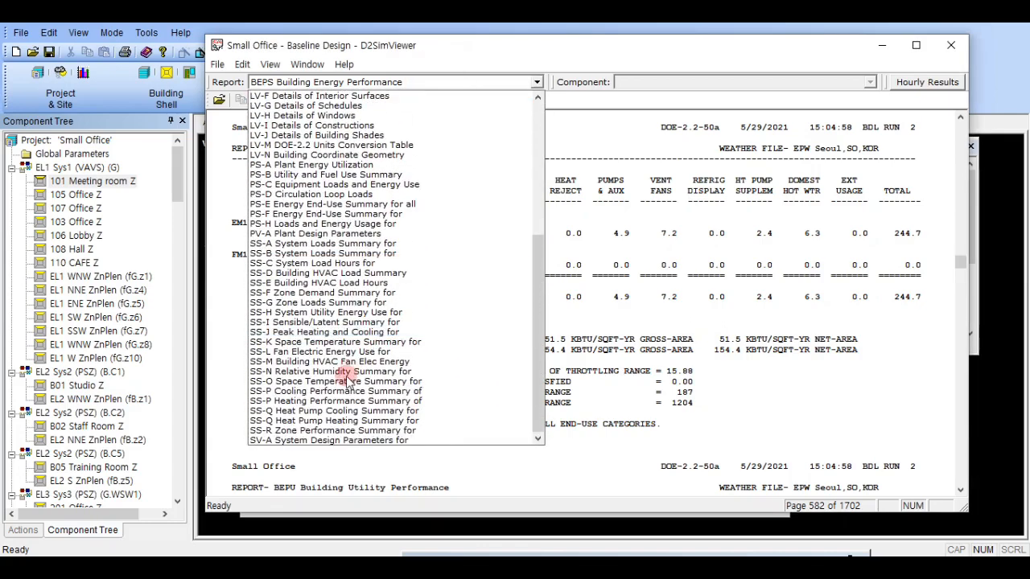
pyautogui.click(341, 431)
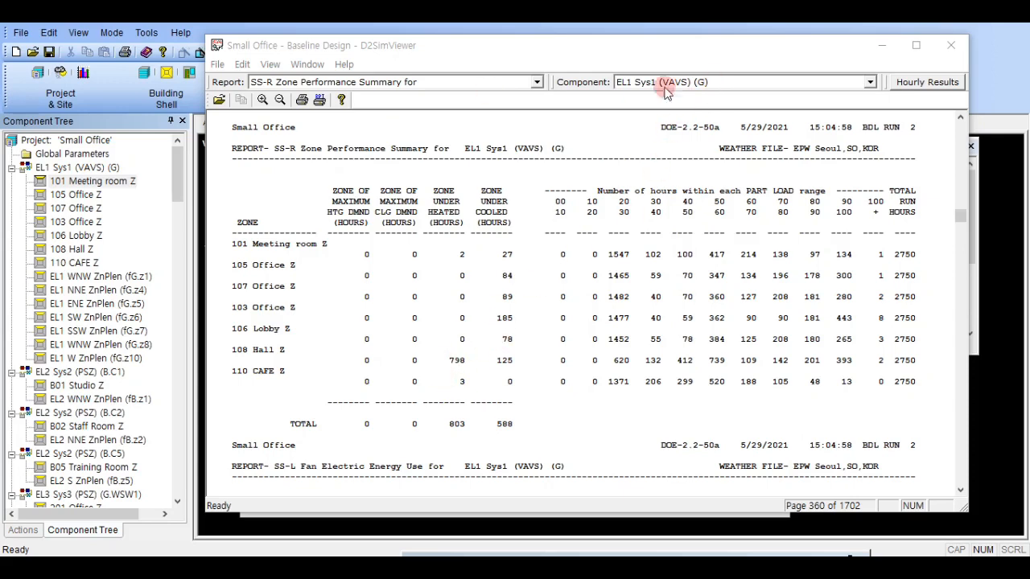
# - Display the SV-A System Design Parameters report for EL1 Sys1 (VAVS) (G) and examine the zone heating capacities
pyautogui.click(463, 84)
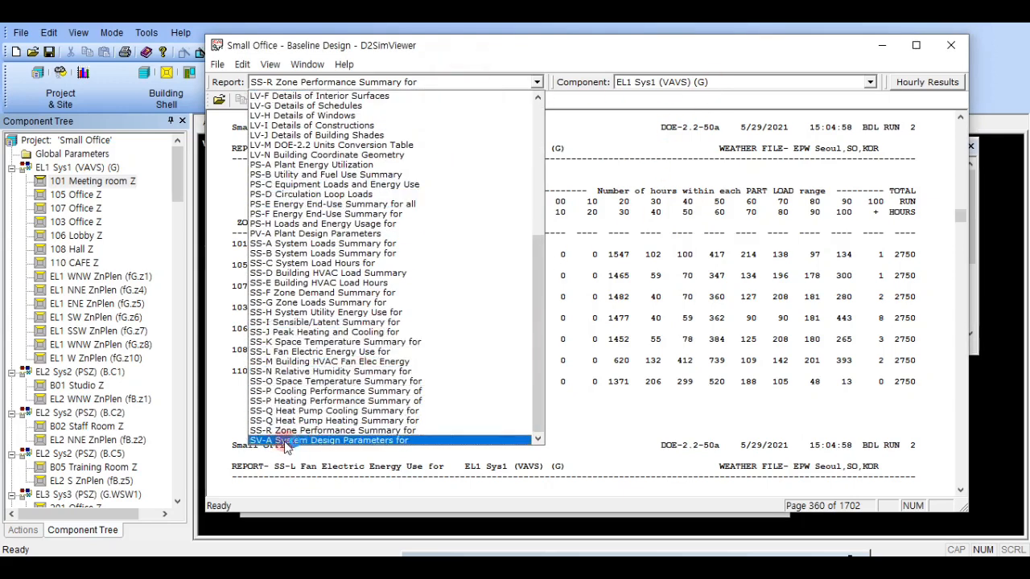
pyautogui.click(326, 441)
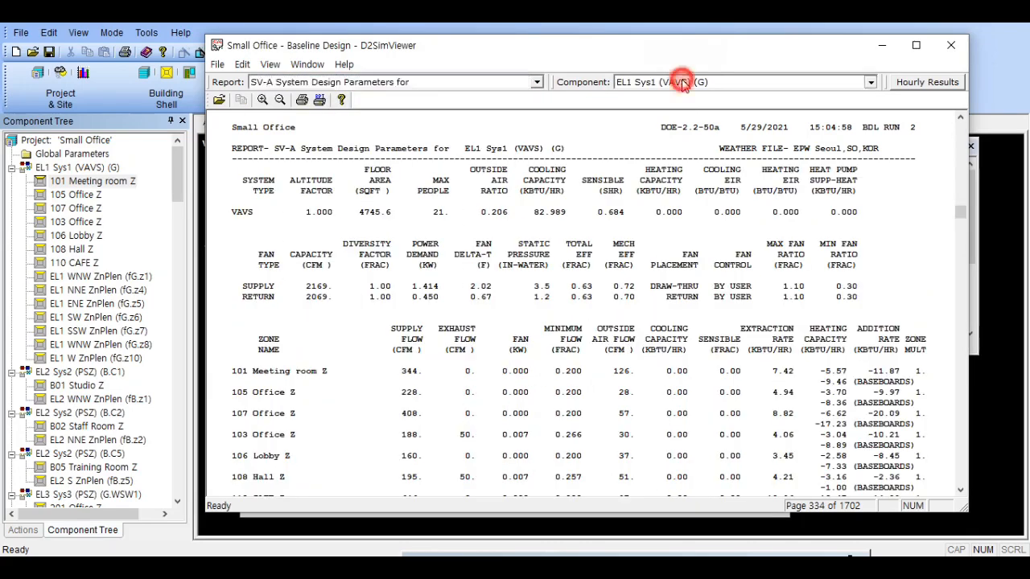
pyautogui.click(683, 82)
pyautogui.click(660, 95)
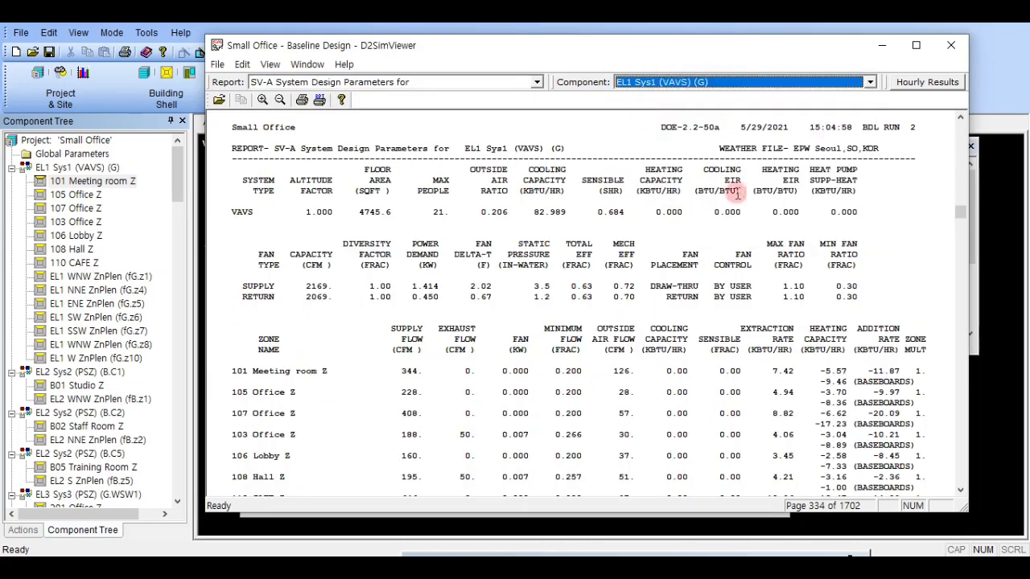
pyautogui.click(614, 297)
pyautogui.scroll(-2, 563, 338)
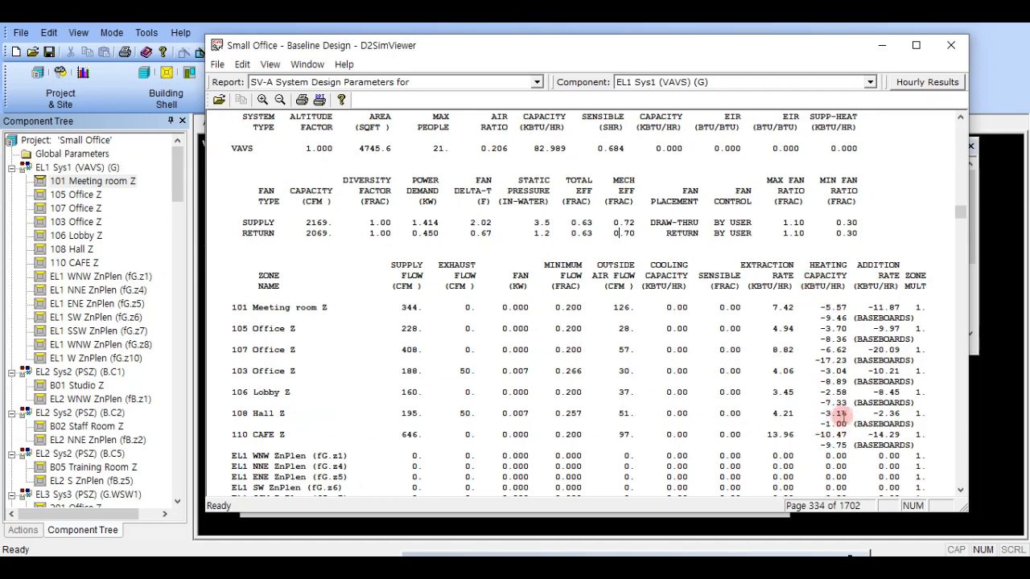
# - Display the SS-G Zone Loads Summary report for zone 108 Hall Z and examine its monthly maximum heating loads
pyautogui.click(475, 84)
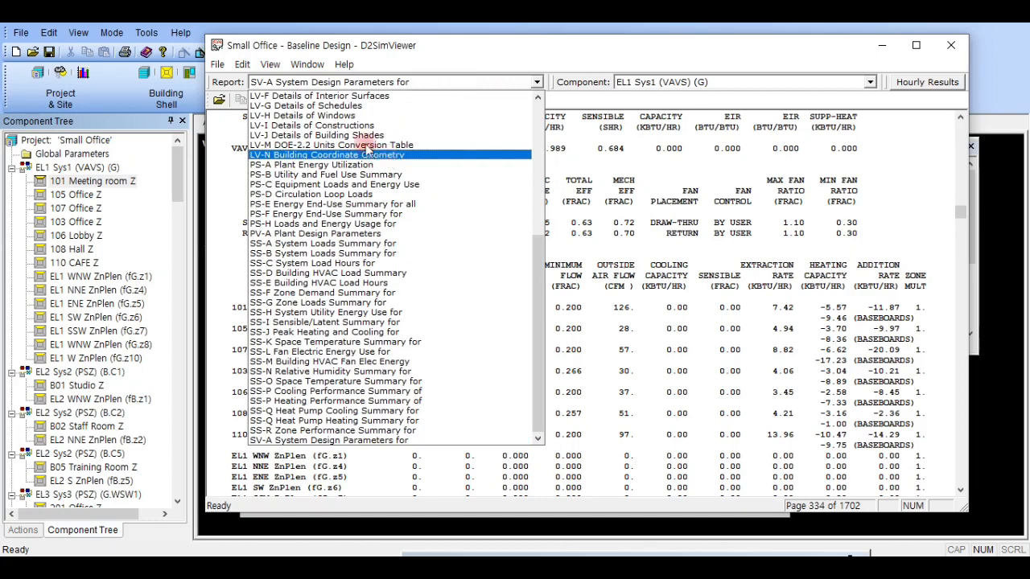
pyautogui.click(375, 304)
pyautogui.click(684, 83)
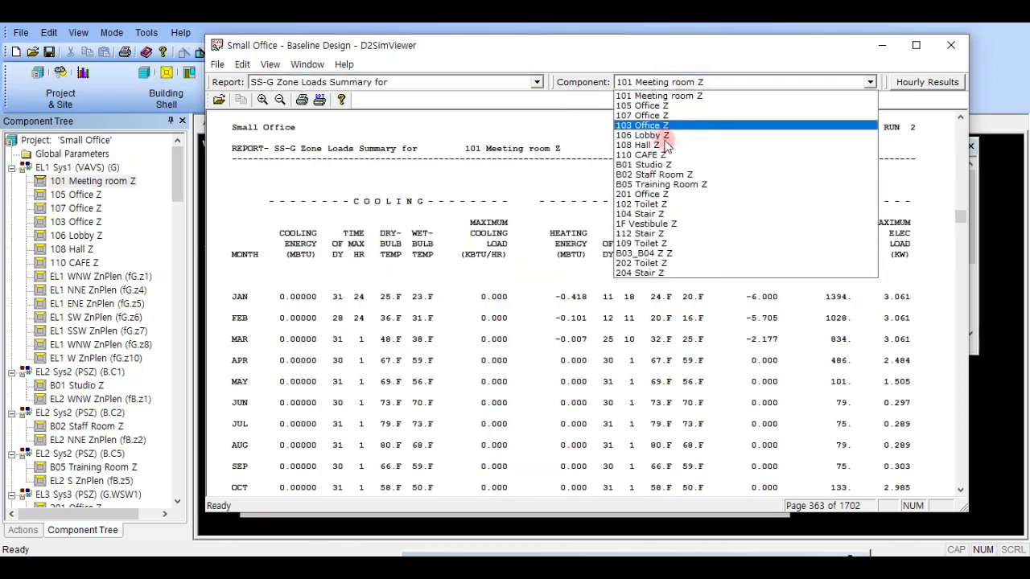
pyautogui.click(661, 145)
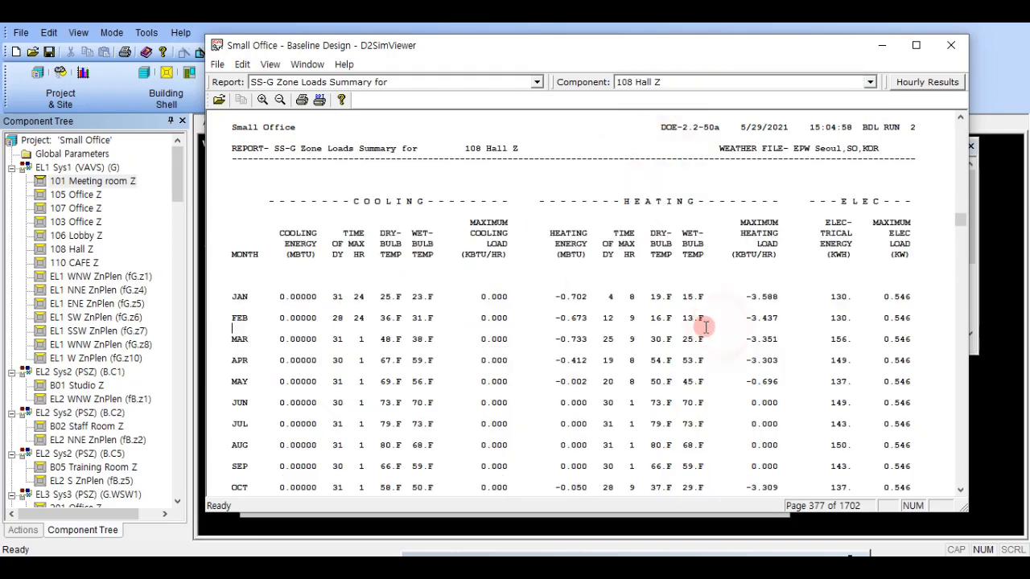
pyautogui.scroll(-2, 706, 325)
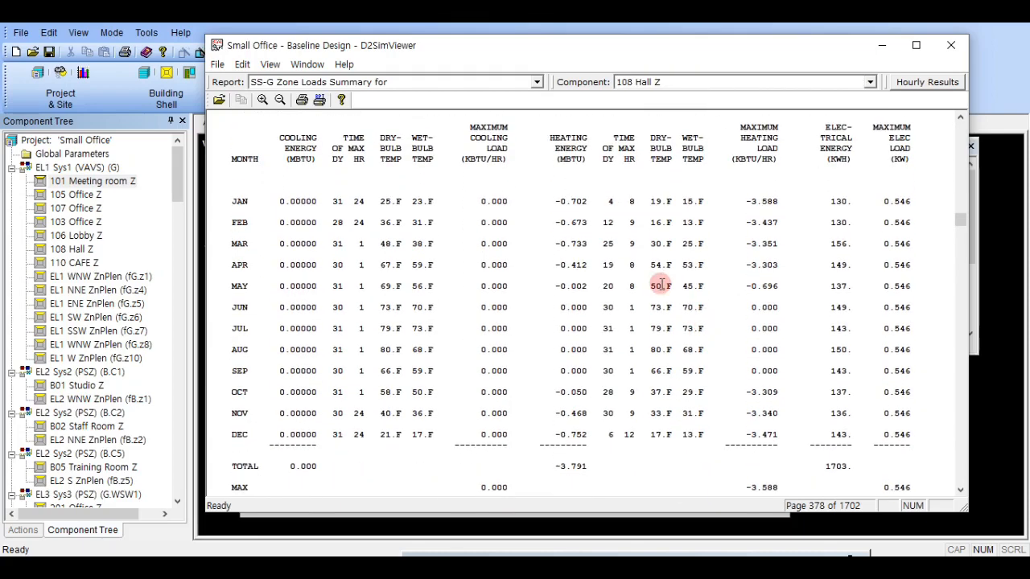
pyautogui.scroll(-1, 725, 304)
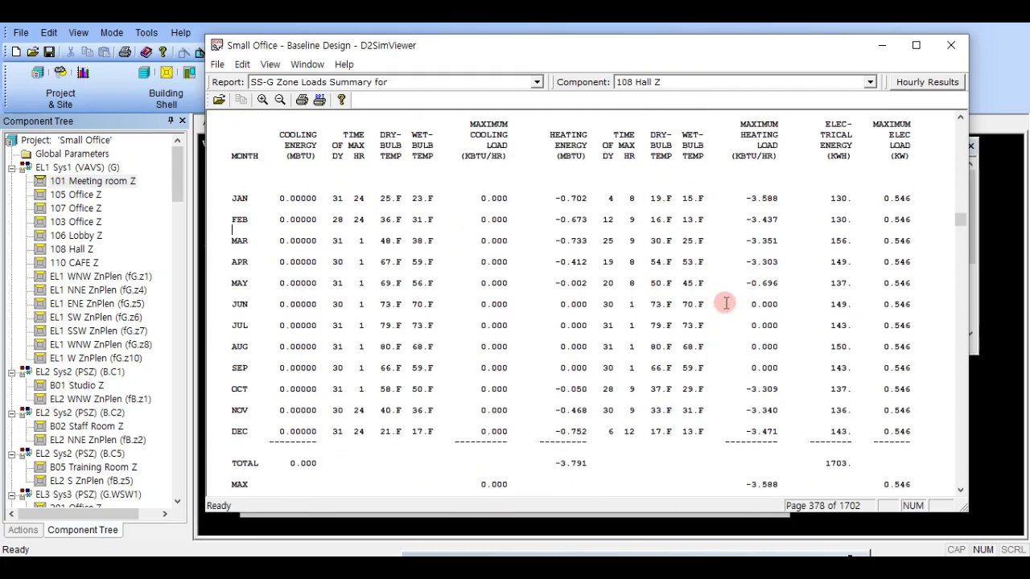
pyautogui.scroll(-1, 796, 426)
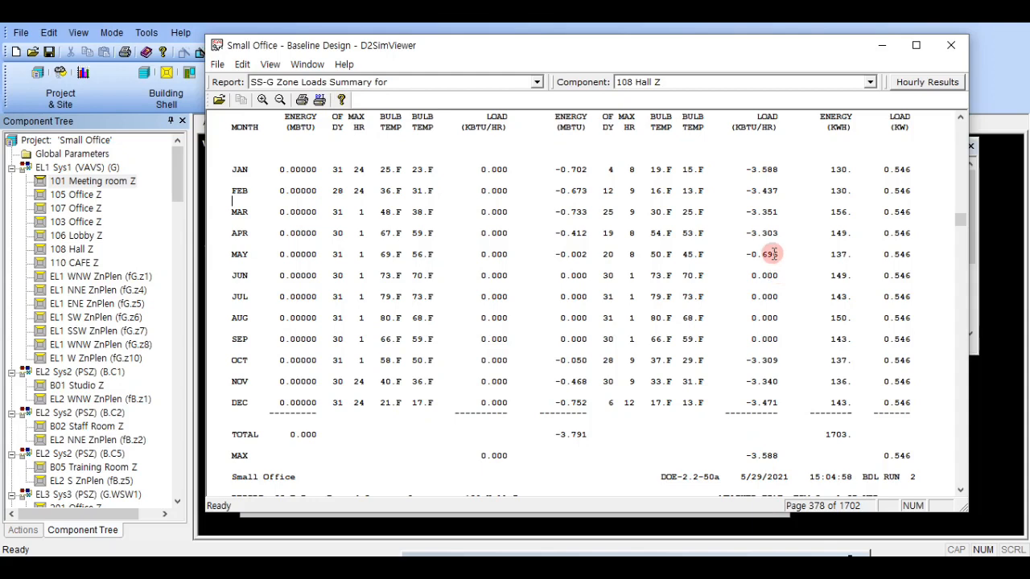
pyautogui.scroll(1, 773, 254)
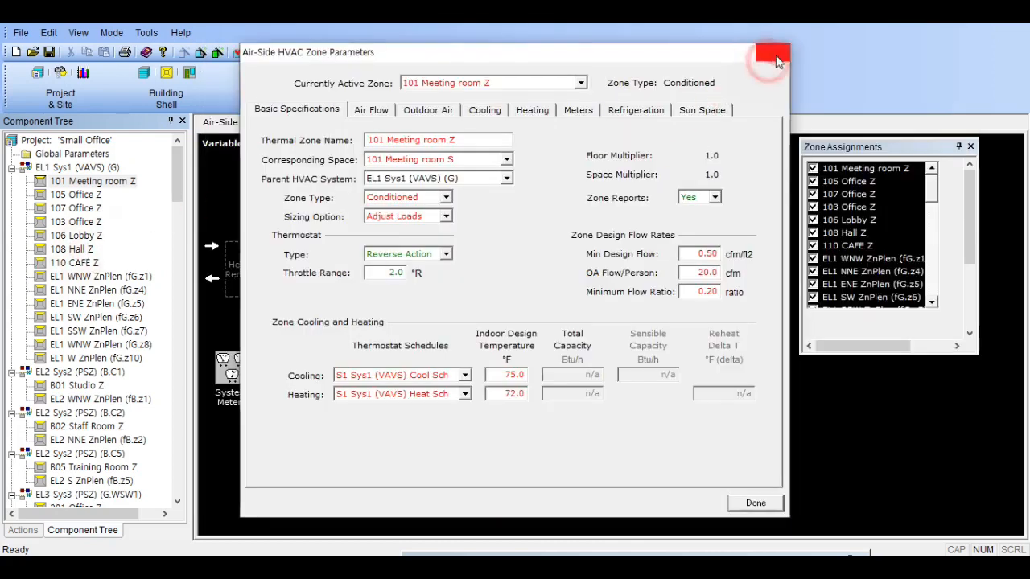
# - For zone 108 Hall Z, set the baseboard control to Thermostatic and the baseboard capacity to -3588 Btu/h
pyautogui.click(774, 57)
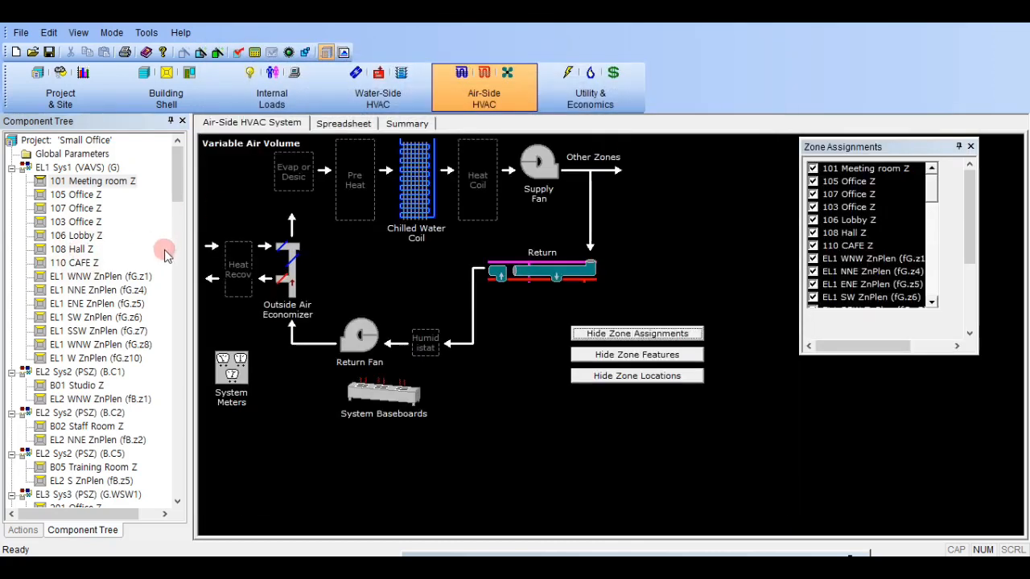
pyautogui.doubleClick(79, 251)
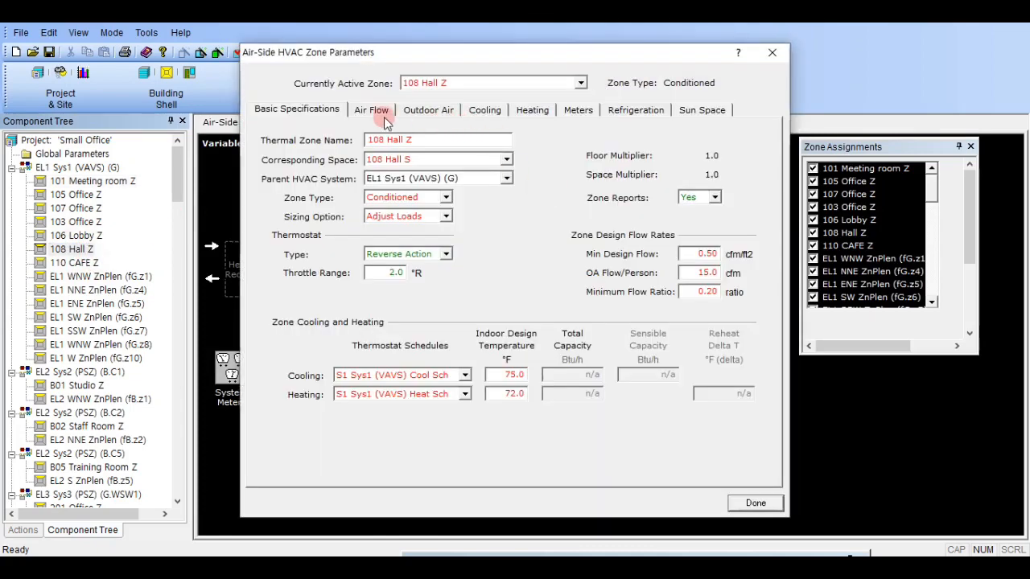
pyautogui.click(524, 110)
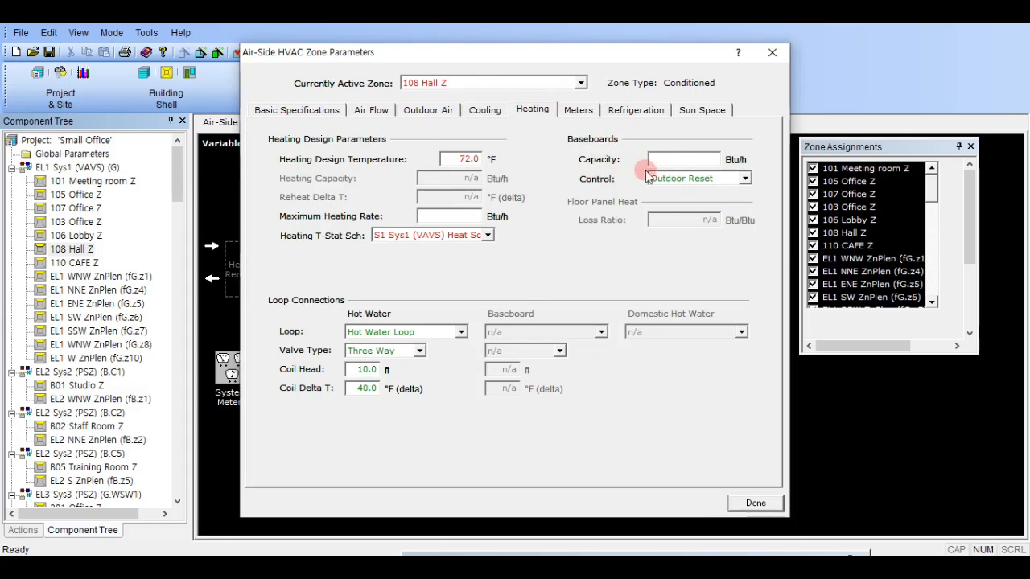
pyautogui.click(681, 178)
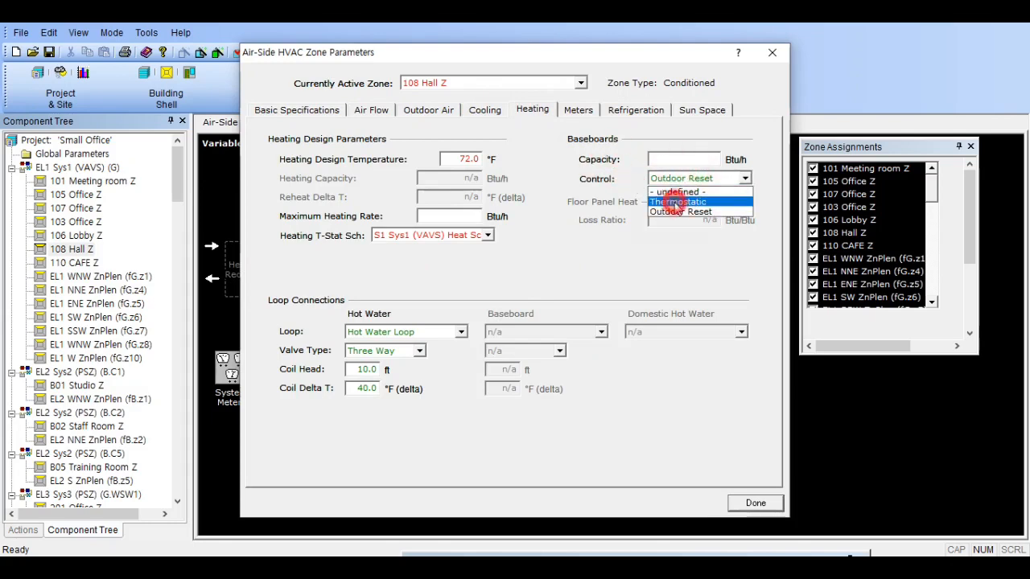
pyautogui.click(678, 202)
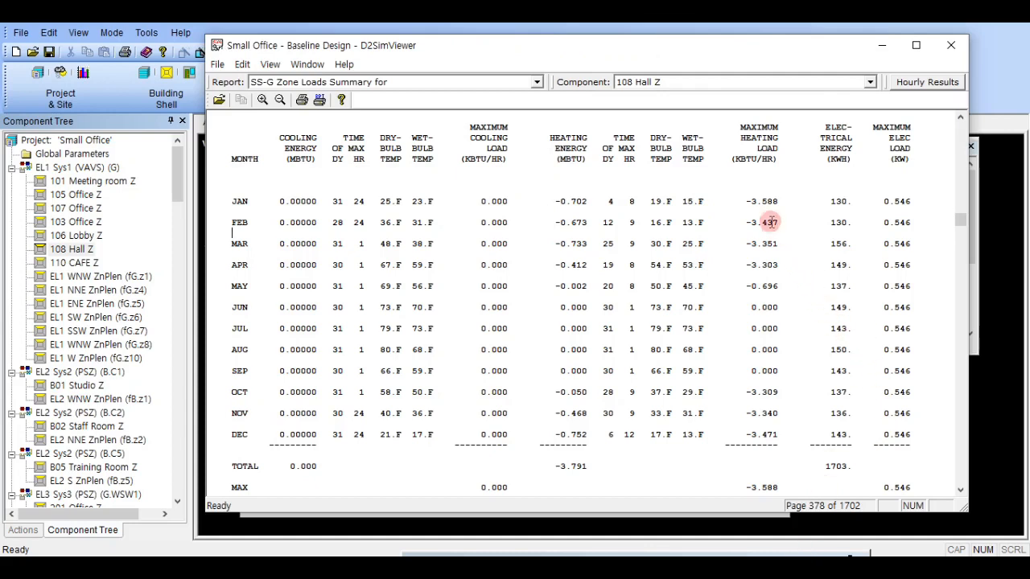
pyautogui.click(989, 318)
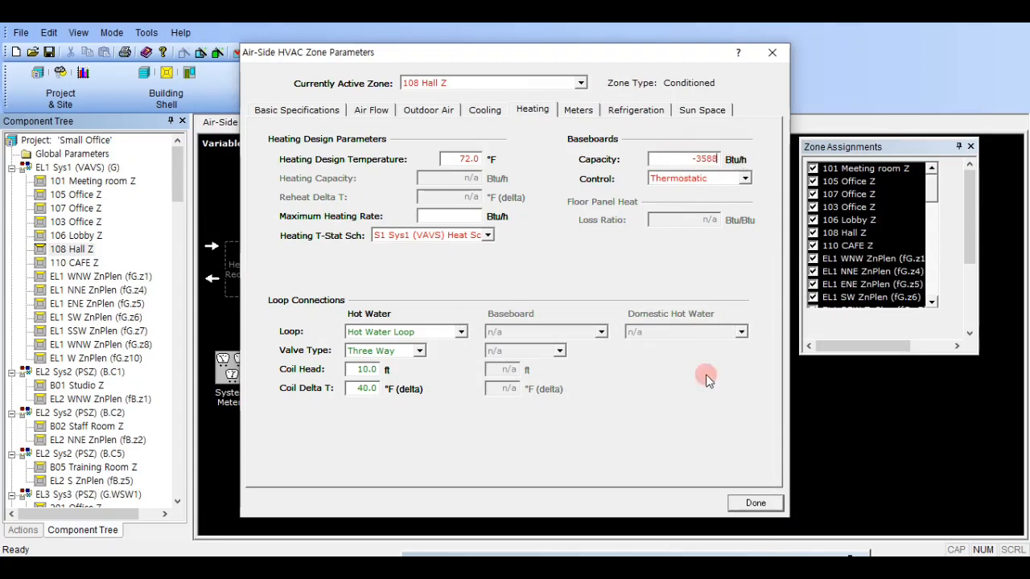
pyautogui.click(756, 500)
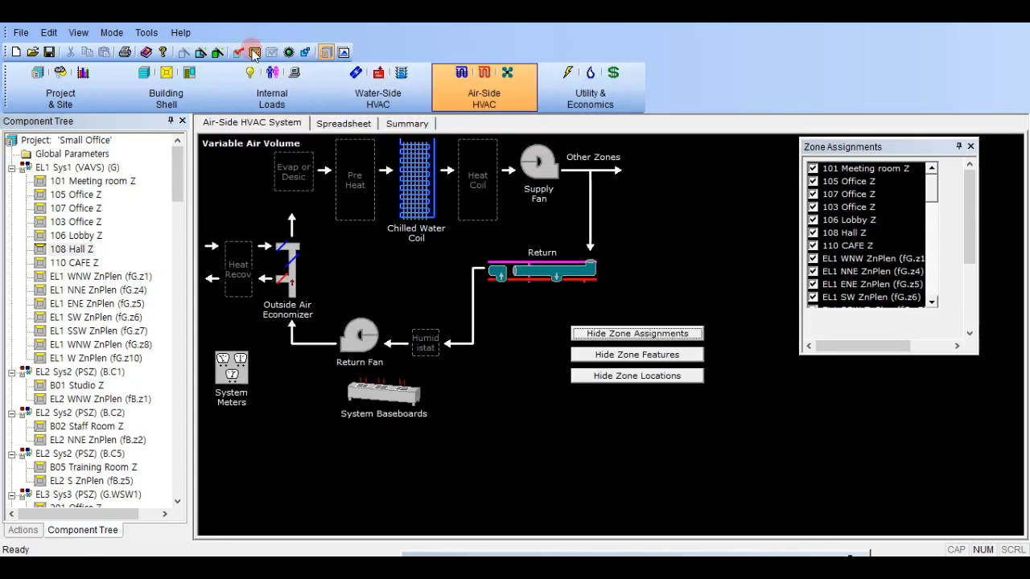
# - Rerun the simulation and open the new Baseline Design run's detailed output to check the hours outside the throttling range
pyautogui.click(565, 348)
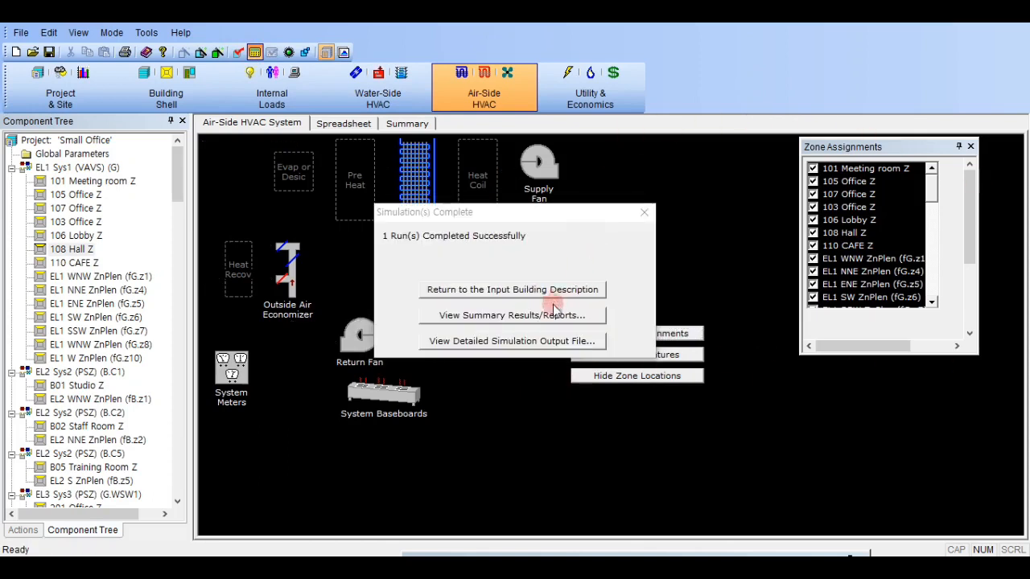
pyautogui.click(538, 341)
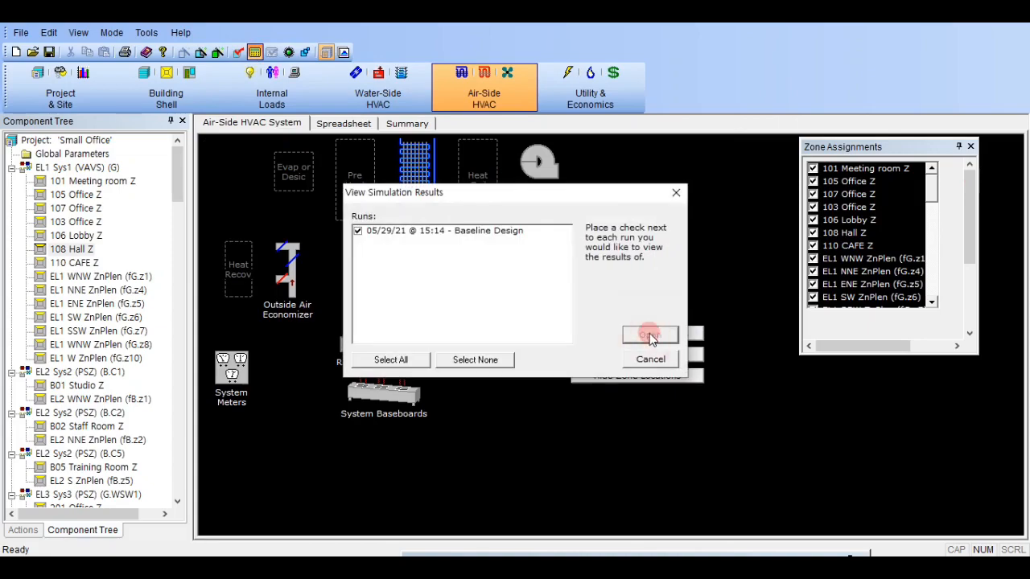
pyautogui.click(650, 333)
pyautogui.click(642, 413)
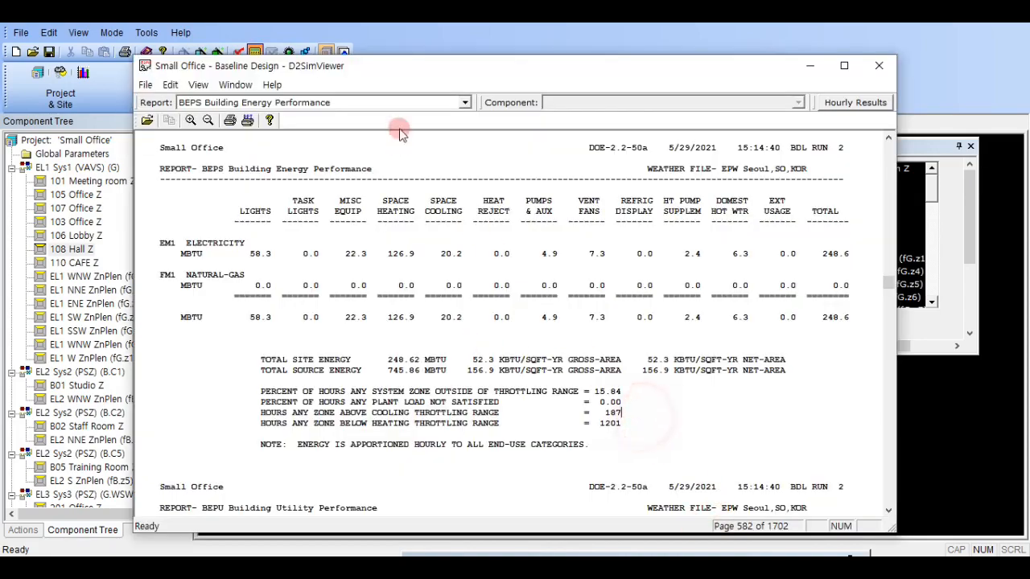
# - Display the SS-R Zone Performance Summary report for EL1 Sys1 (VAVS) (G) in the new run and examine the underheated zone hours
pyautogui.click(406, 102)
pyautogui.scroll(-10, 265, 354)
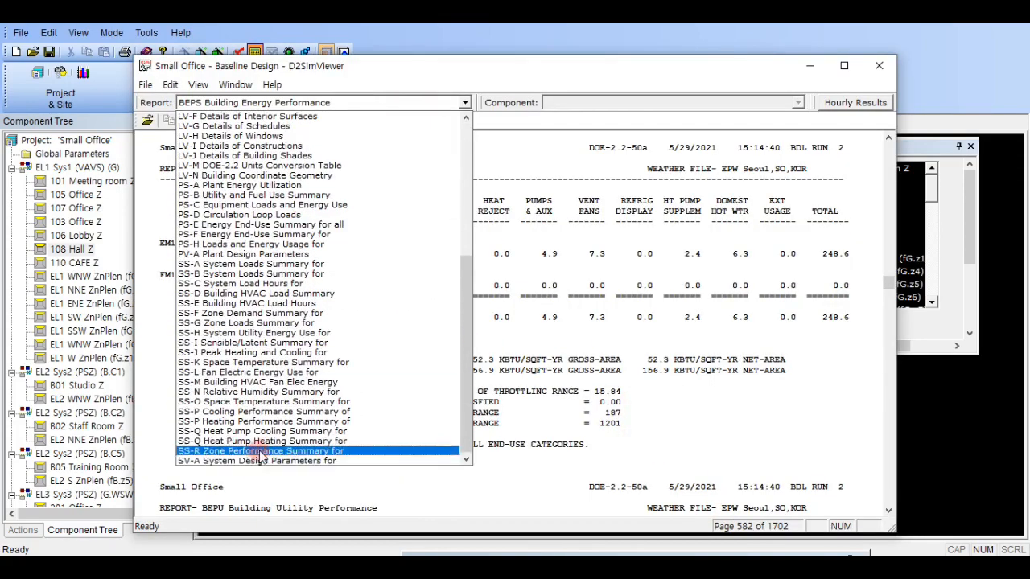
pyautogui.click(259, 451)
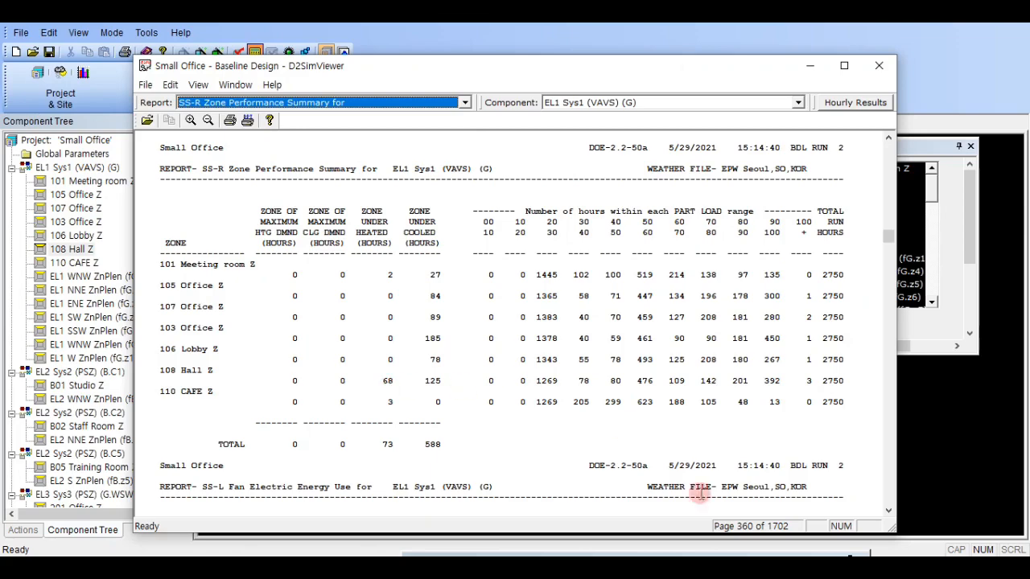
# - Display the previous run's SS-R Zone Performance Summary, compare 108 Hall Z's underheated hours with the new run, and put the older report away
pyautogui.click(748, 568)
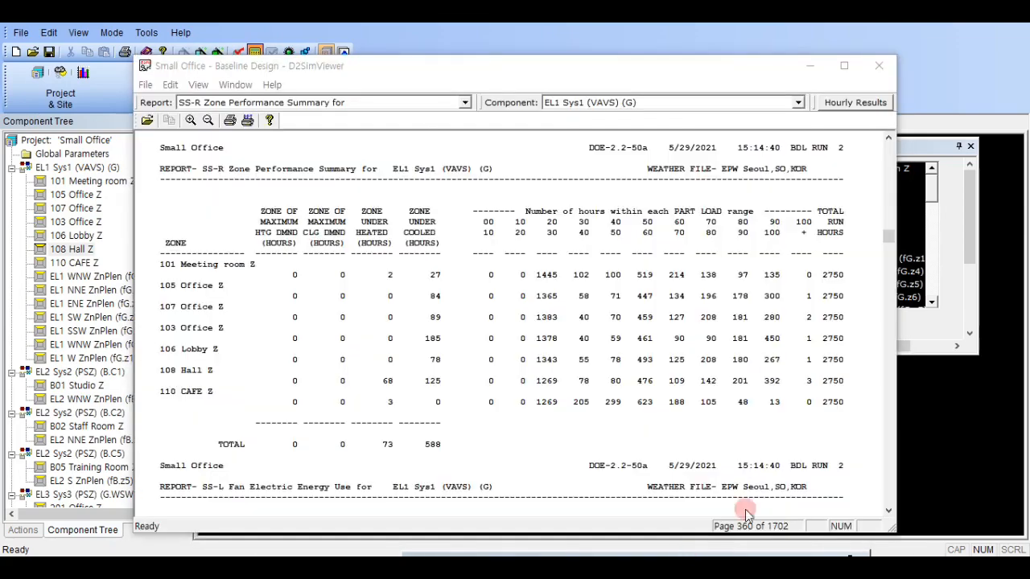
pyautogui.click(685, 315)
pyautogui.click(513, 83)
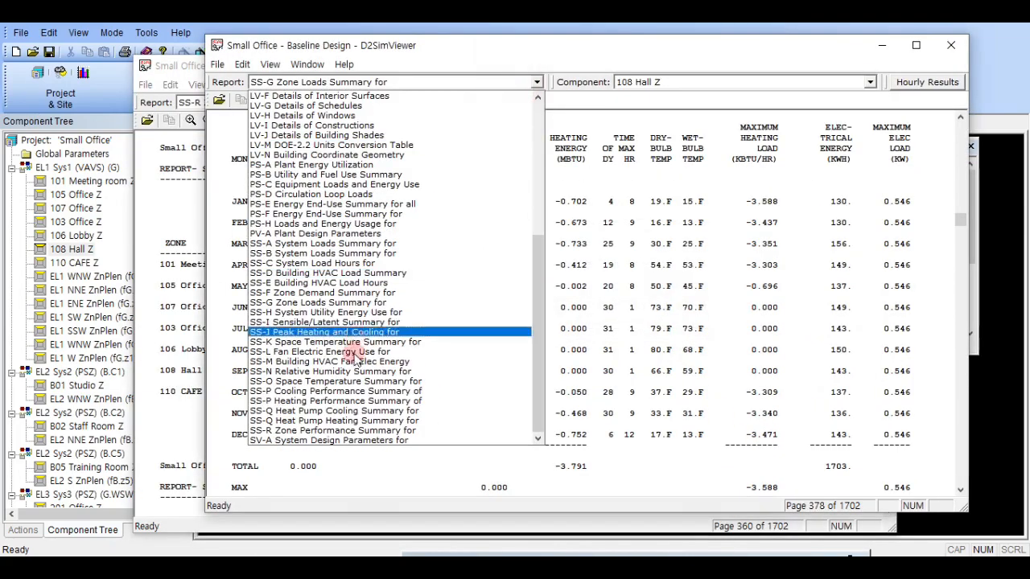
pyautogui.click(322, 431)
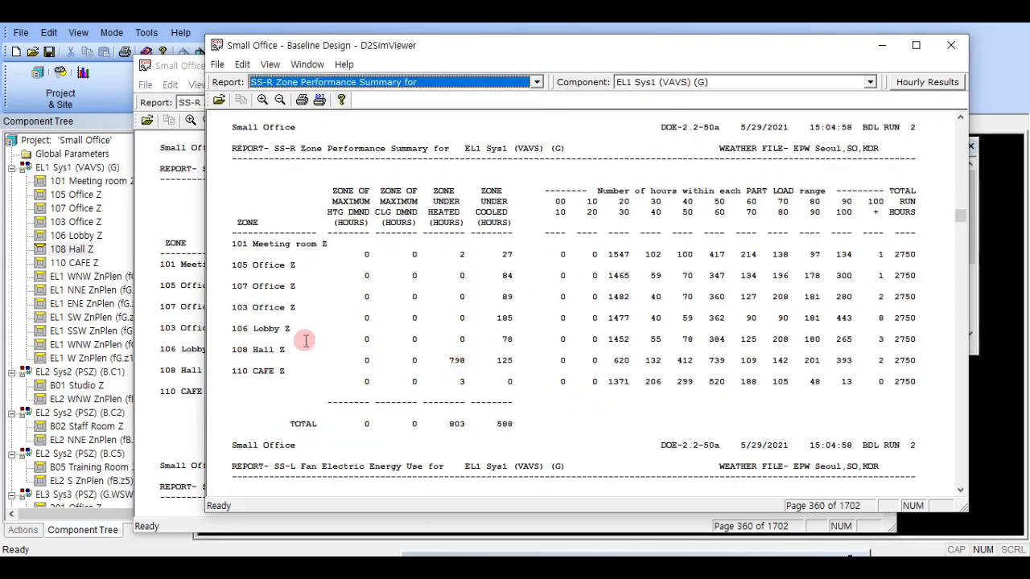
pyautogui.click(186, 72)
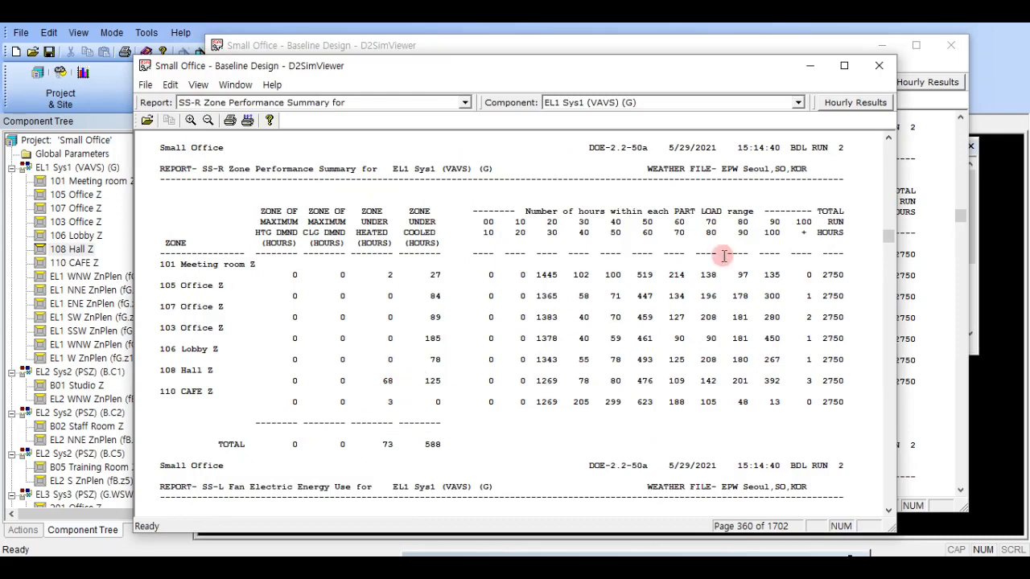
pyautogui.click(904, 55)
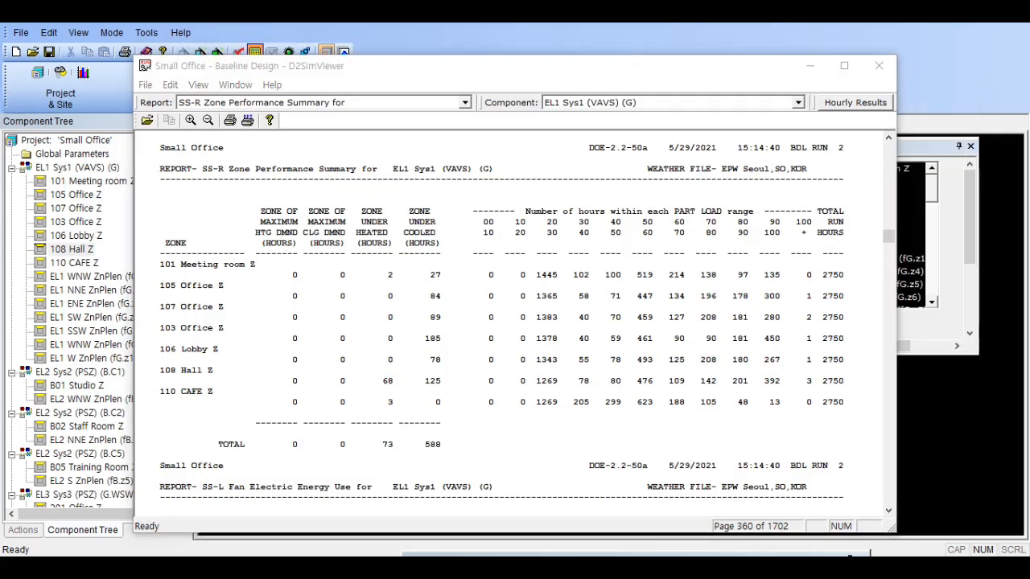
# - Recheck the throttling range hours in the BEPS Building Energy Performance report and return to the SS-R Zone Performance Summary
pyautogui.click(295, 103)
pyautogui.scroll(8, 305, 153)
pyautogui.click(322, 117)
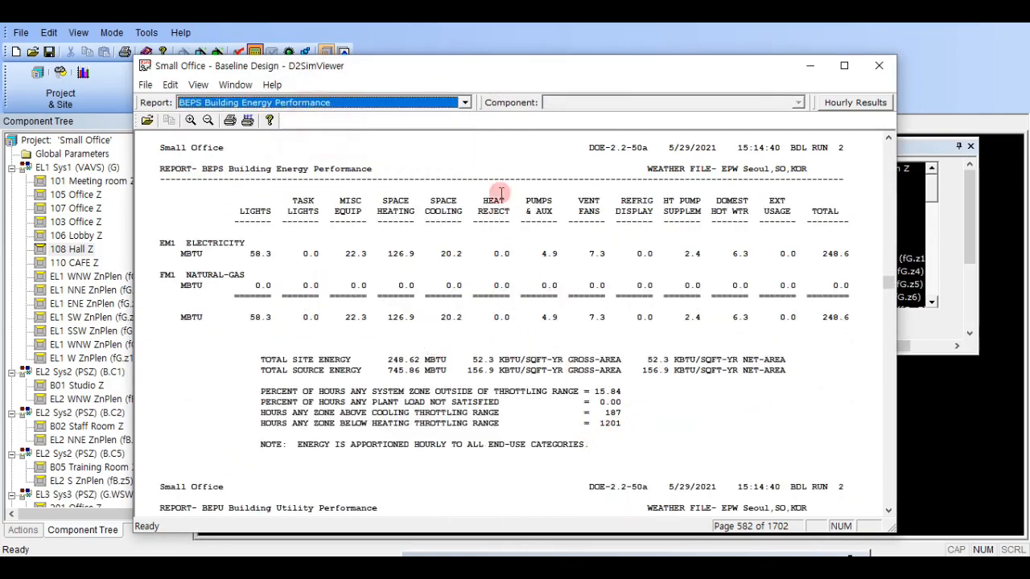
pyautogui.click(449, 104)
pyautogui.scroll(-8, 386, 299)
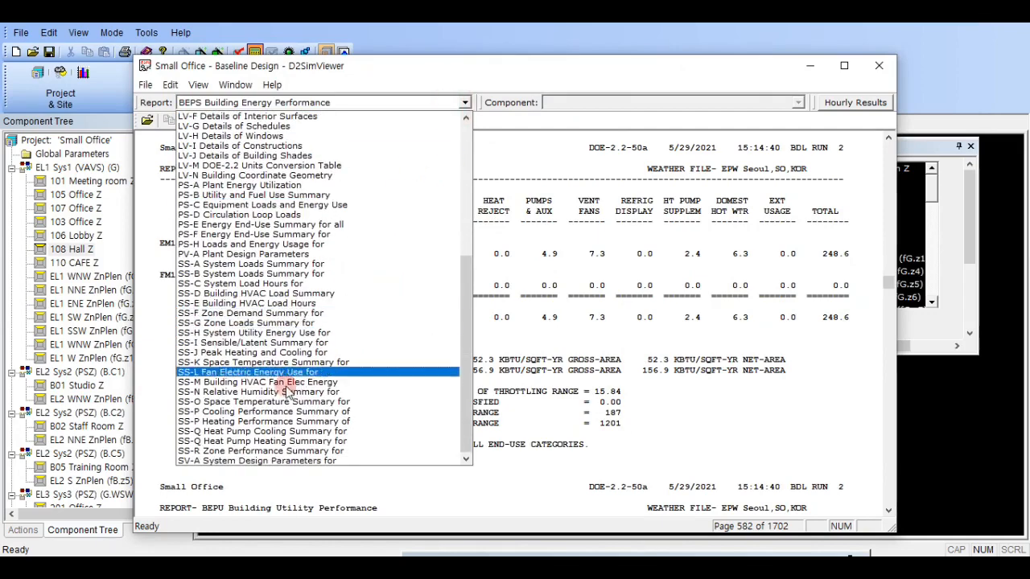
pyautogui.click(294, 452)
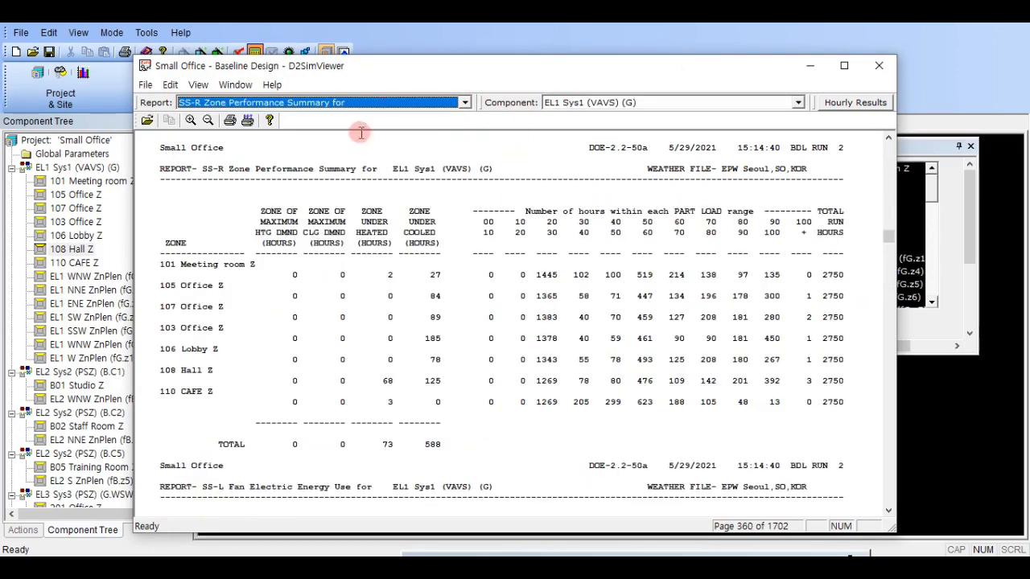
# - Review the SS-R underheated zone hours for the other HVAC systems, ending on EL2 Sys2 (PSZ) (B.C1) with zone B01 Studio Z
pyautogui.click(632, 104)
pyautogui.click(633, 112)
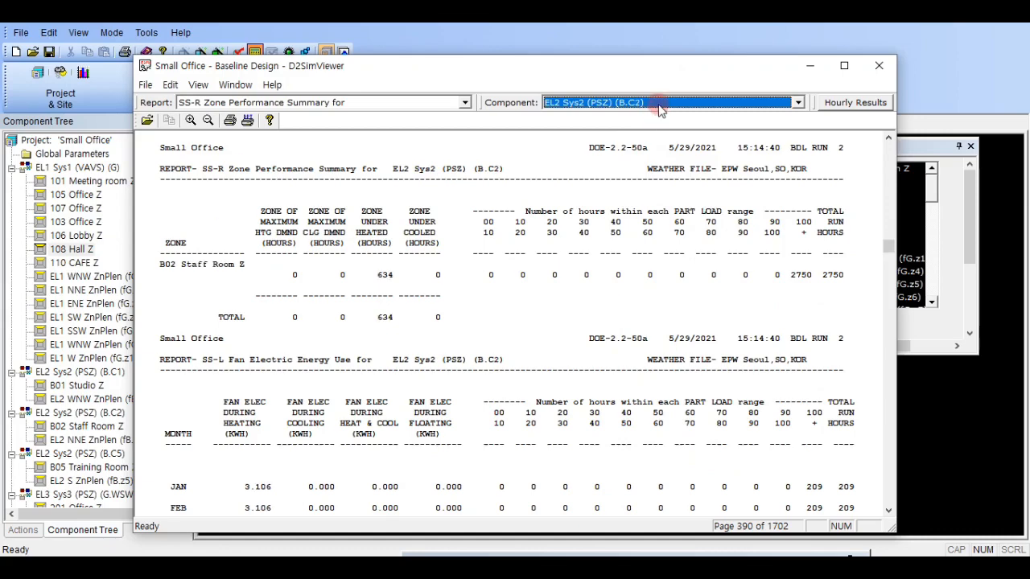
pyautogui.scroll(-2, 660, 109)
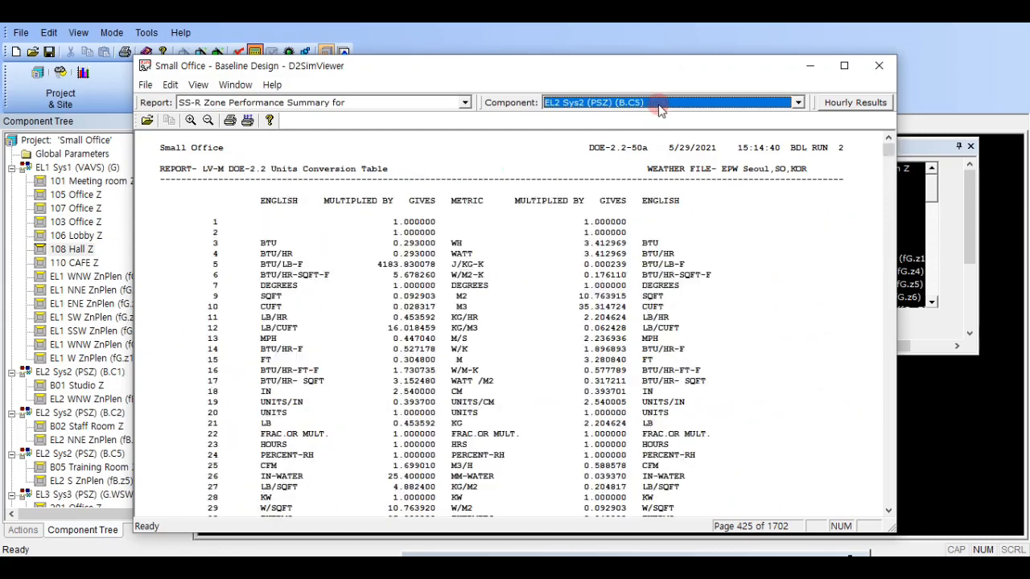
pyautogui.scroll(-4, 660, 106)
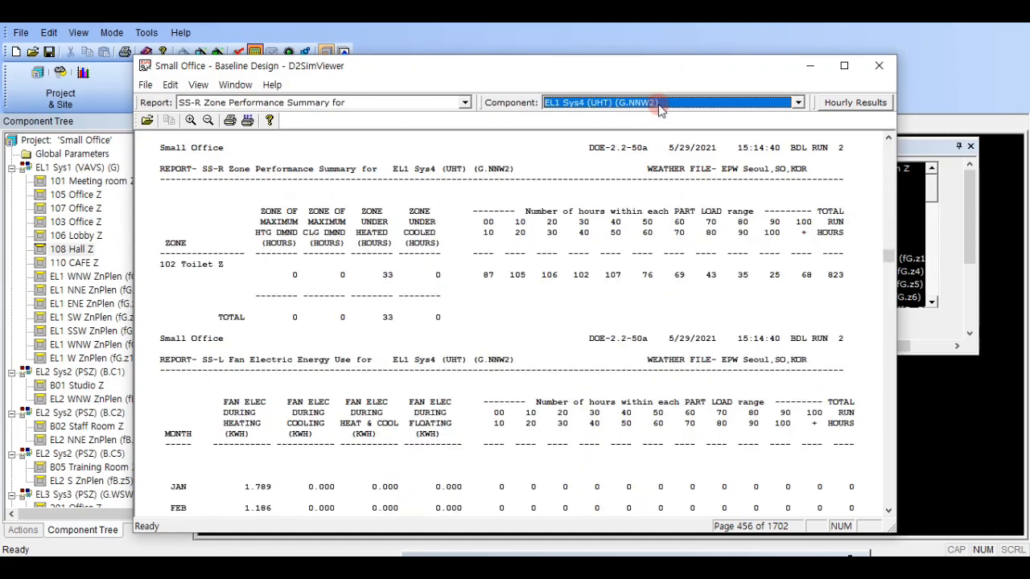
pyautogui.scroll(3, 652, 105)
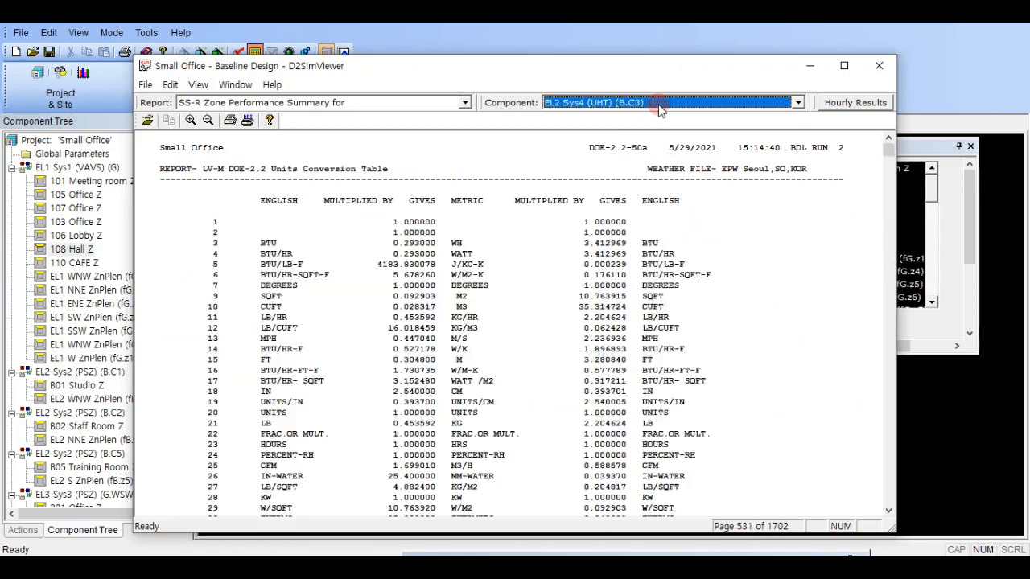
pyautogui.scroll(1, 637, 109)
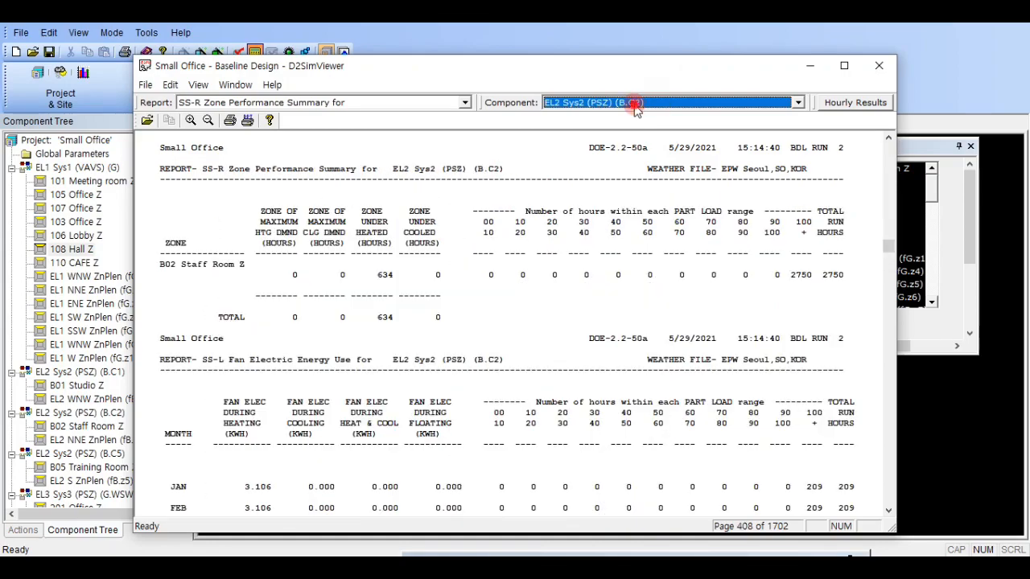
pyautogui.click(635, 102)
pyautogui.click(630, 131)
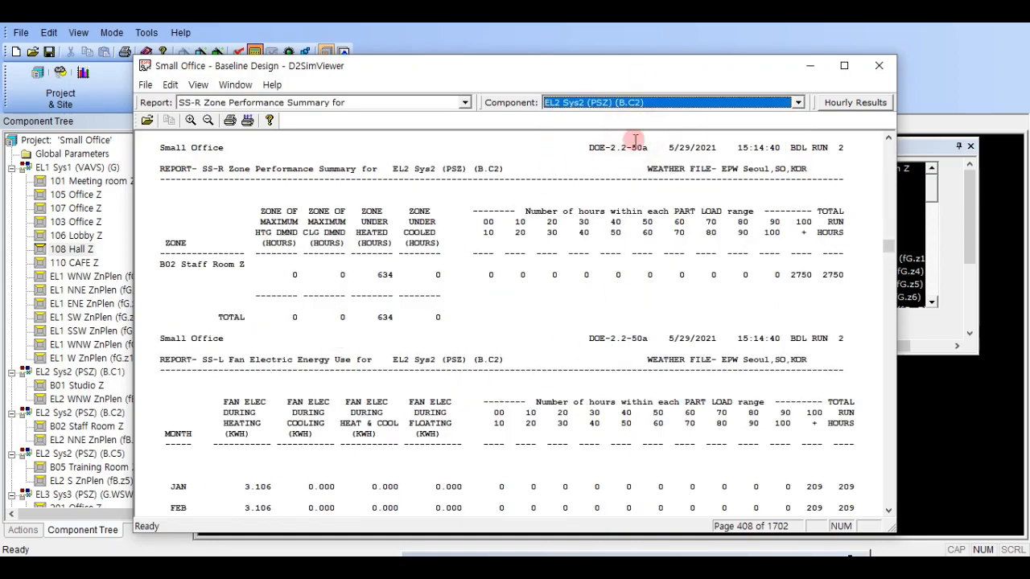
pyautogui.scroll(1, 658, 111)
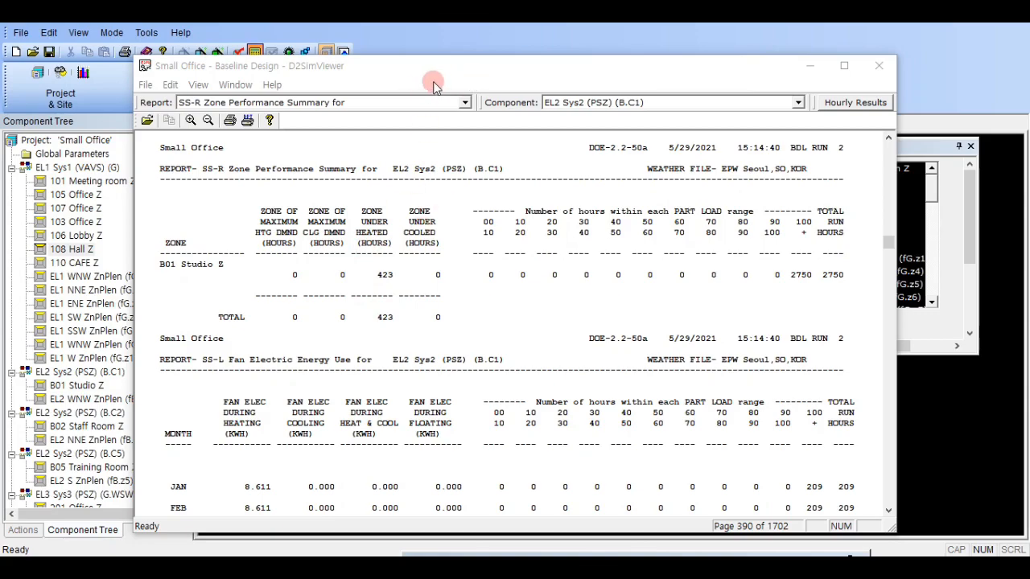
# - Dismiss the simulation completion message and open the project's Hourly Report settings alongside the zone performance report
pyautogui.moveTo(456, 68); pyautogui.dragTo(1029, 173)
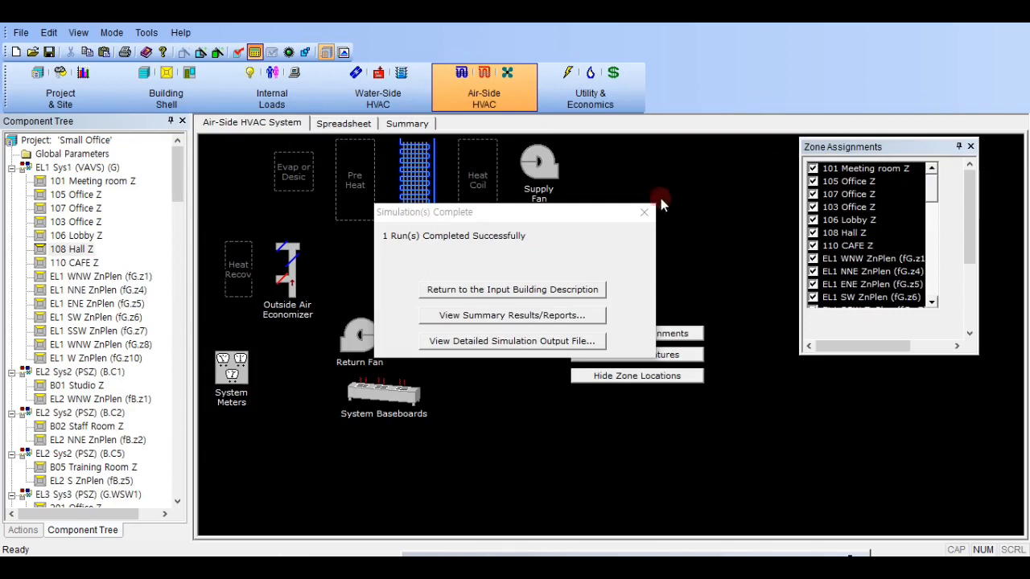
pyautogui.click(643, 211)
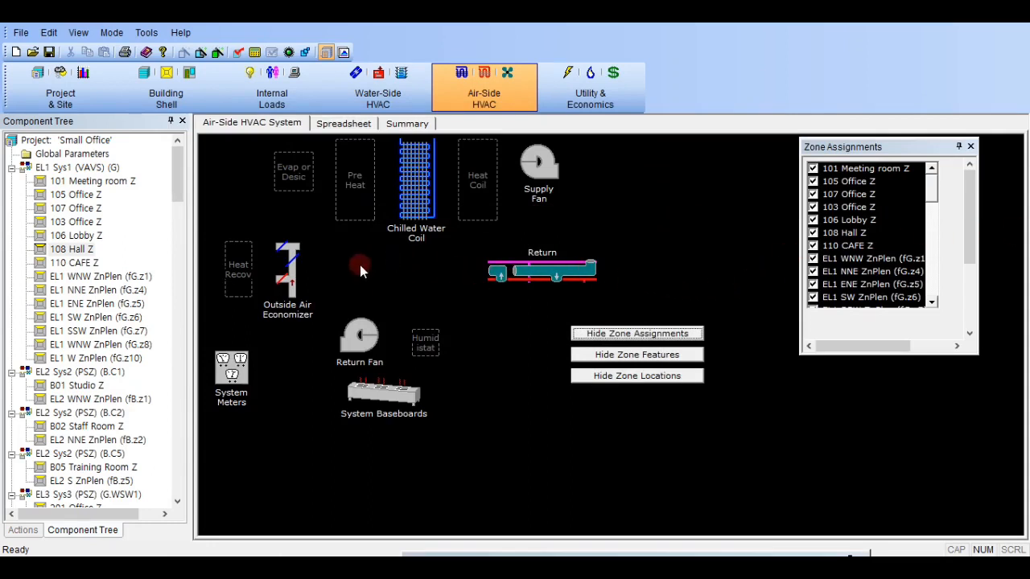
pyautogui.click(65, 98)
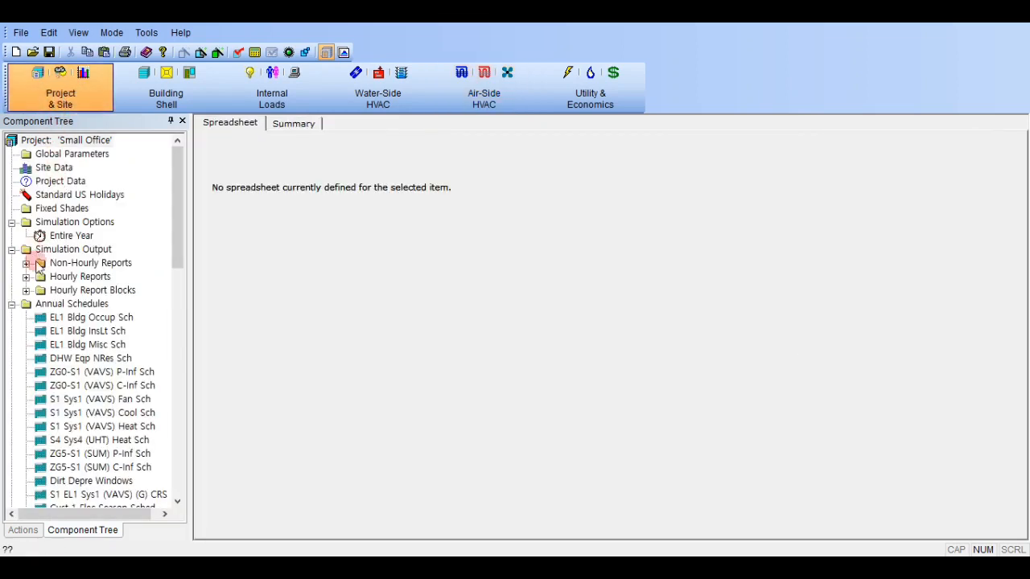
pyautogui.click(26, 276)
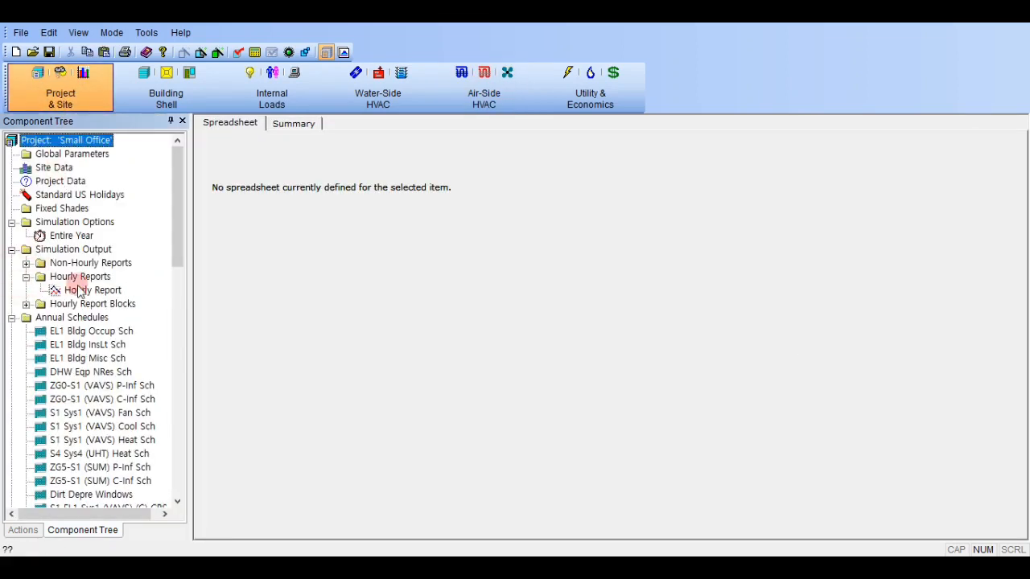
pyautogui.doubleClick(80, 290)
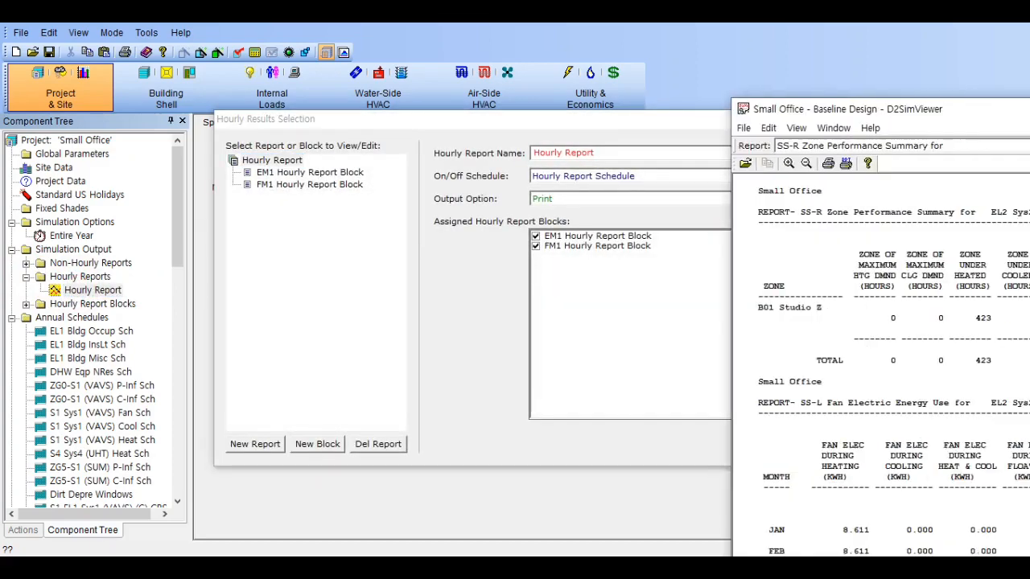
pyautogui.click(627, 122)
pyautogui.moveTo(626, 122); pyautogui.dragTo(463, 98)
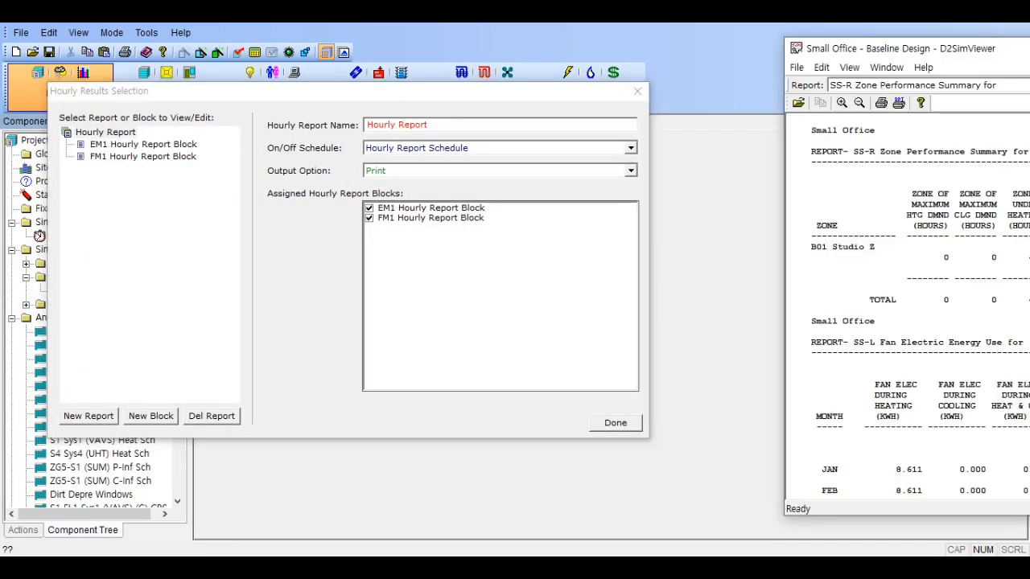
pyautogui.moveTo(937, 50); pyautogui.dragTo(837, 44)
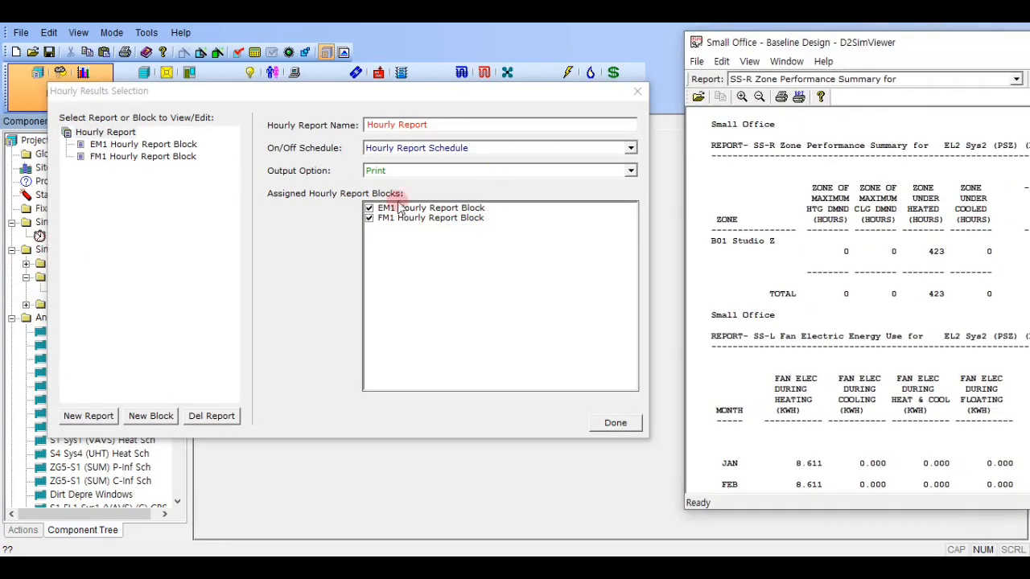
# - Create an hourly report block from scratch named Studio Space, with variable type BUILDING-LOADS and the Building heat load (sensible) variable
pyautogui.click(138, 416)
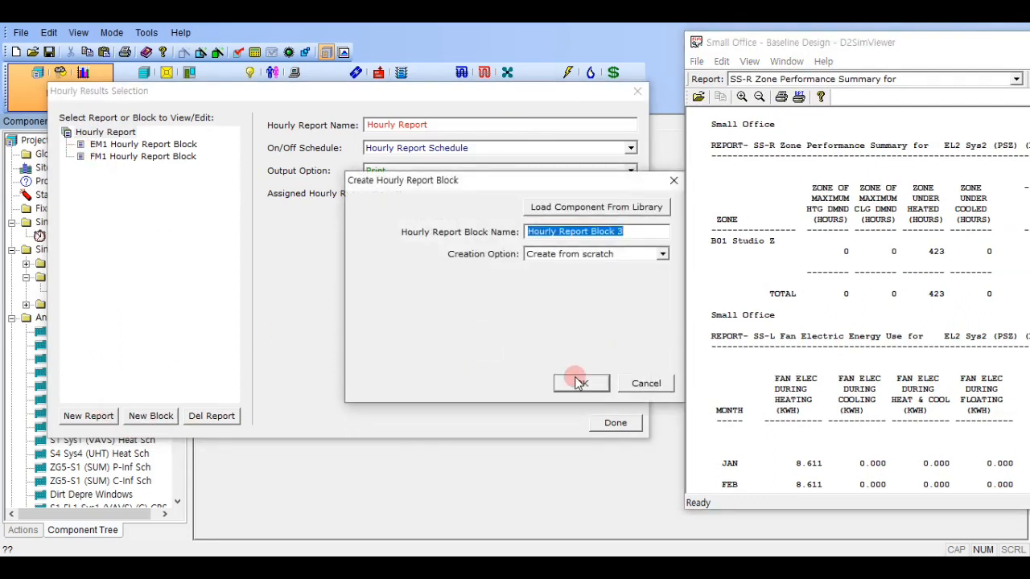
pyautogui.write('Studio Space')
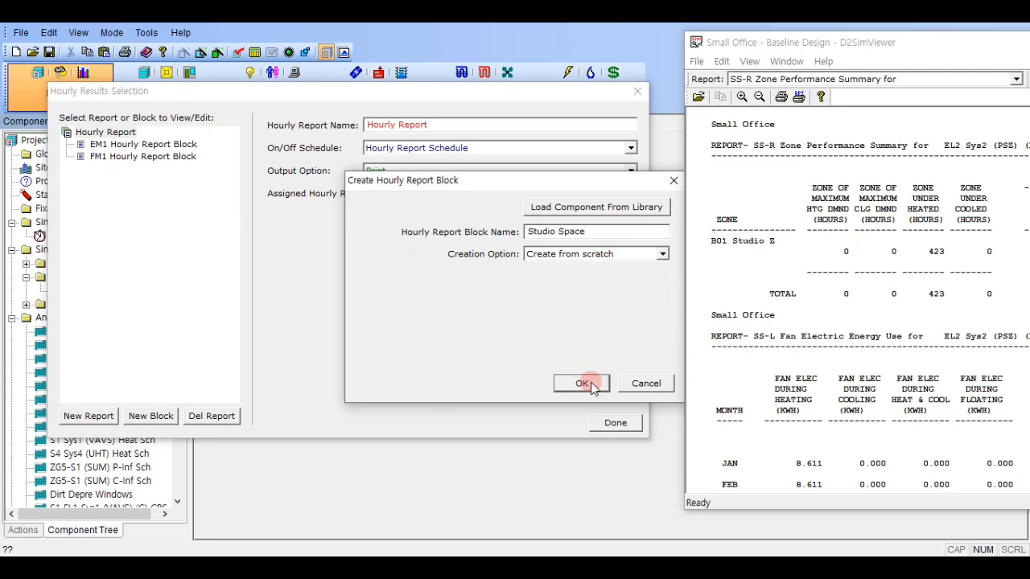
pyautogui.click(584, 383)
pyautogui.click(522, 231)
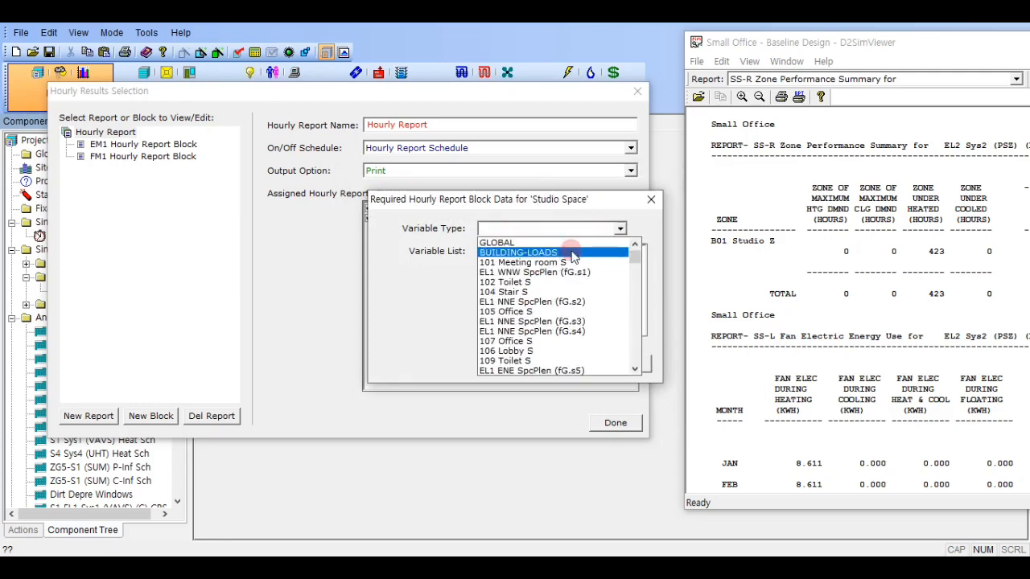
pyautogui.scroll(-1, 567, 261)
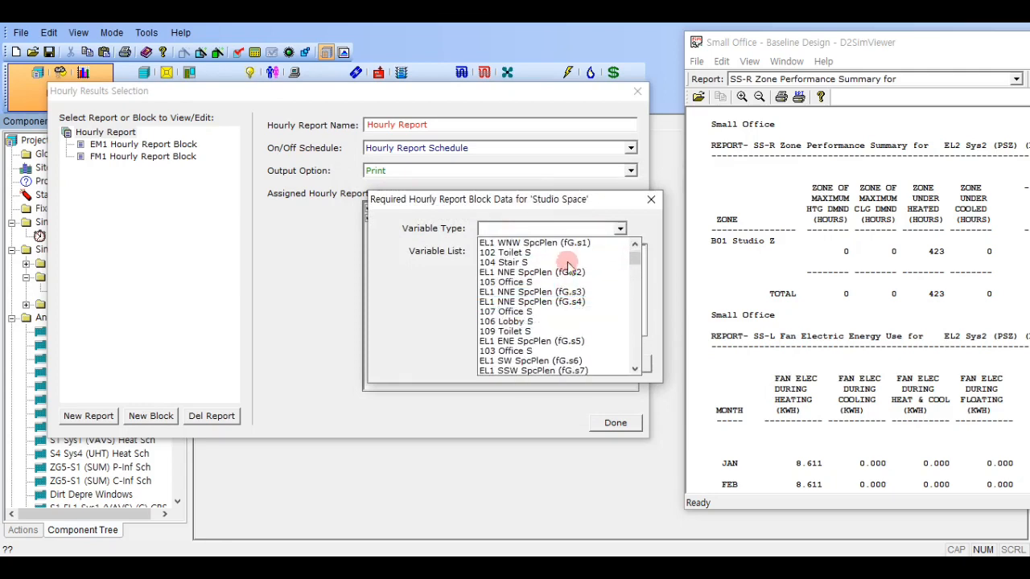
pyautogui.scroll(-2, 568, 274)
pyautogui.scroll(4, 568, 281)
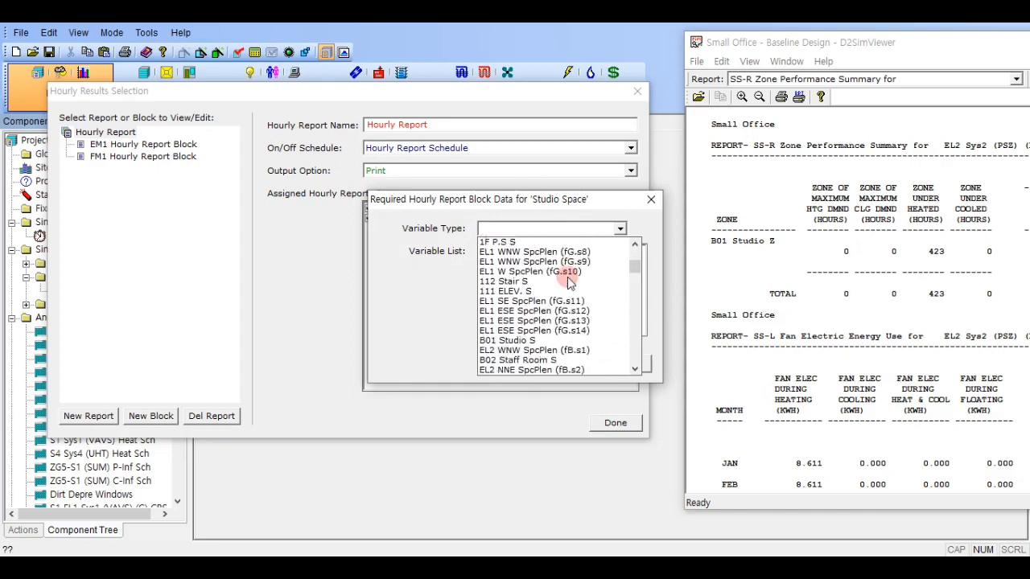
pyautogui.click(573, 257)
pyautogui.click(554, 363)
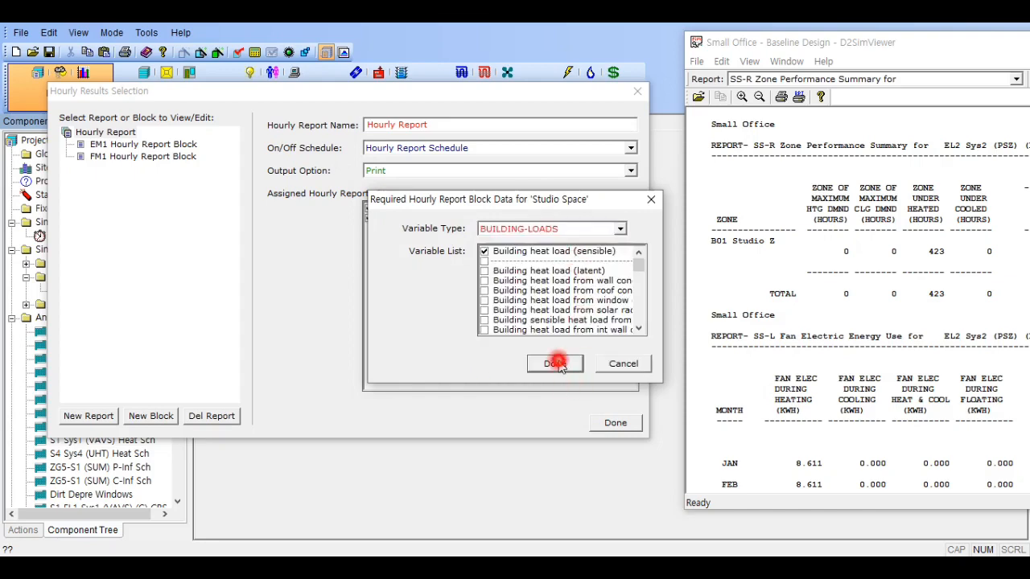
# - Set the Studio Space block's variable type to Space and its building component to B01 Studio S
pyautogui.click(473, 153)
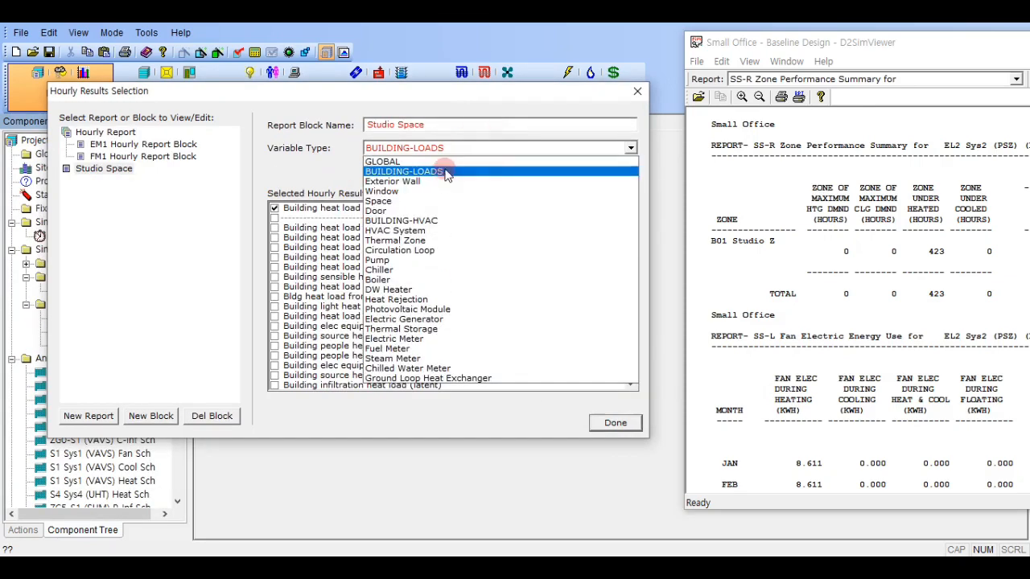
pyautogui.click(426, 199)
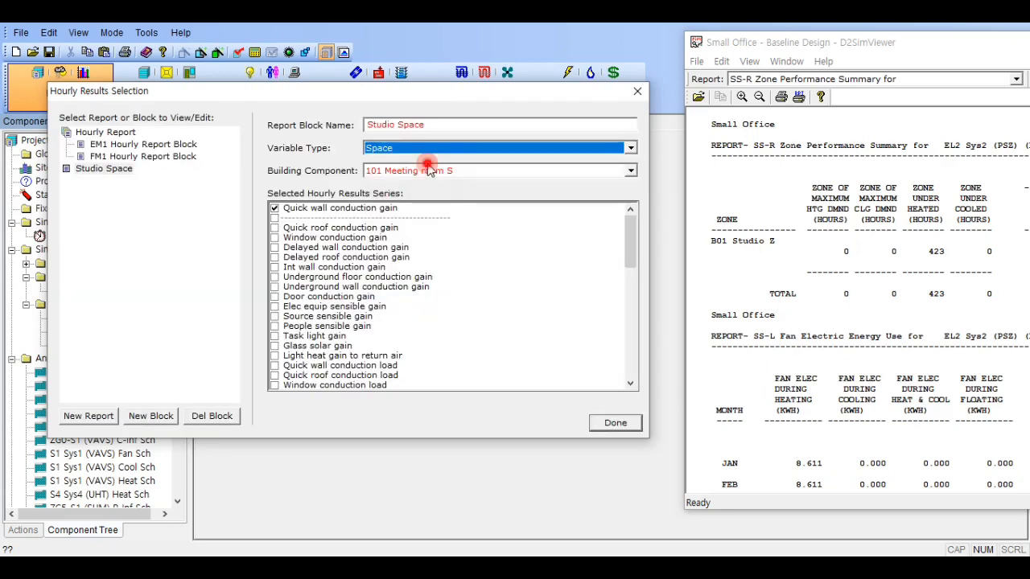
pyautogui.click(434, 170)
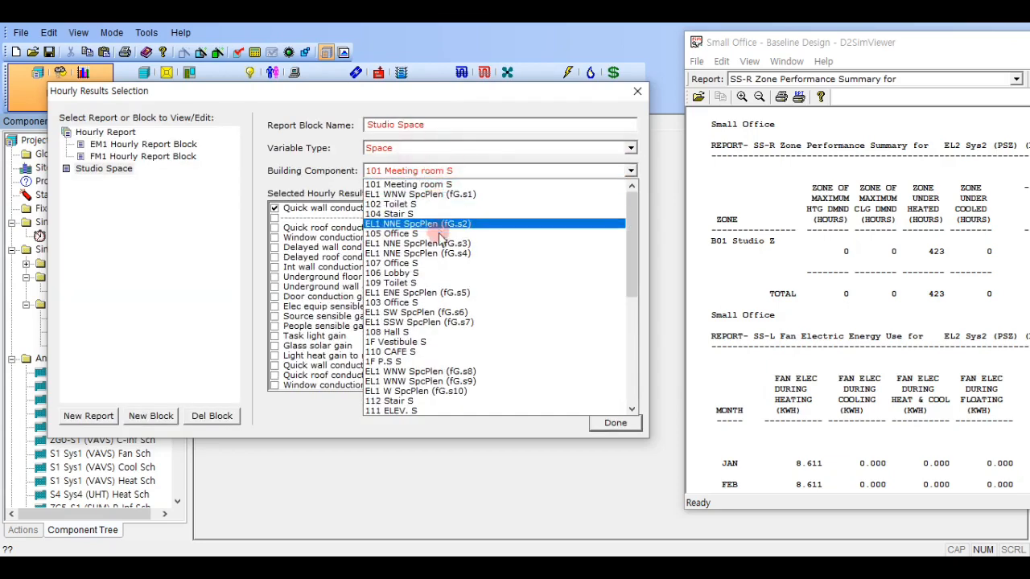
pyautogui.scroll(-4, 455, 314)
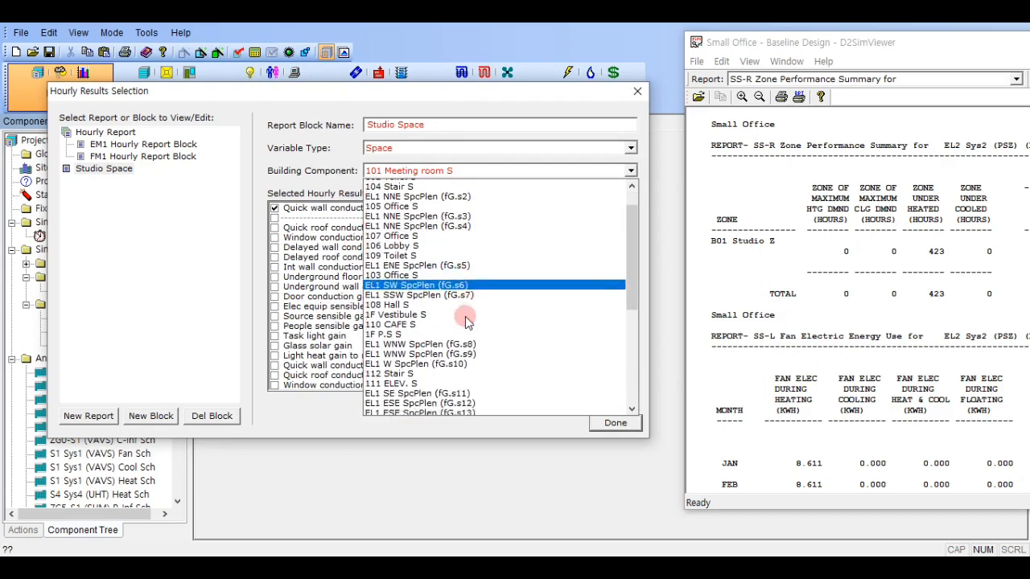
pyautogui.scroll(-4, 467, 322)
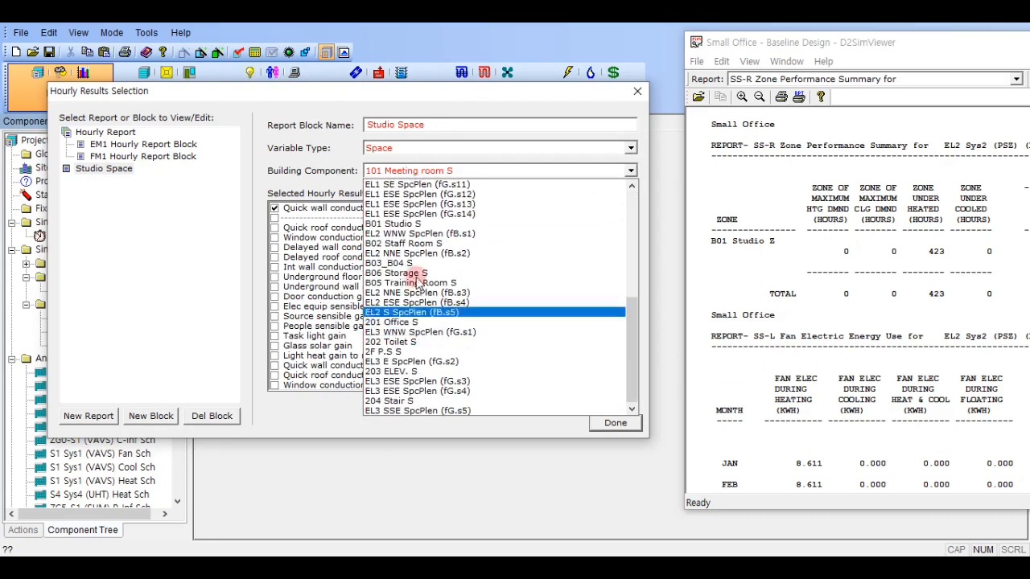
pyautogui.click(457, 228)
pyautogui.click(469, 149)
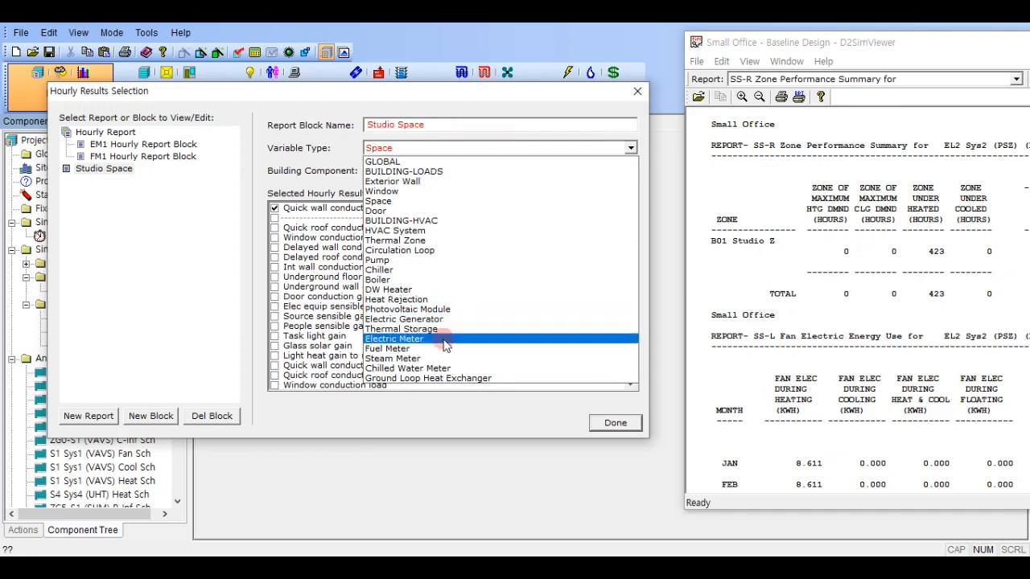
pyautogui.click(449, 330)
pyautogui.click(465, 291)
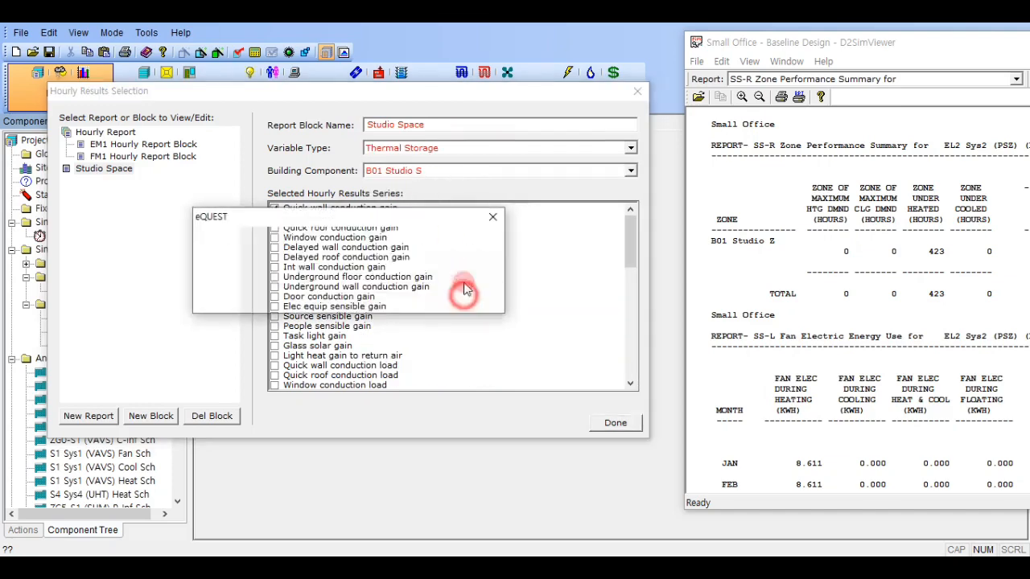
# - Set the Studio Space block to Thermal Zone B01 Studio Z and add the current hour zone temp and zone thermostat setting series
pyautogui.click(471, 154)
pyautogui.click(430, 237)
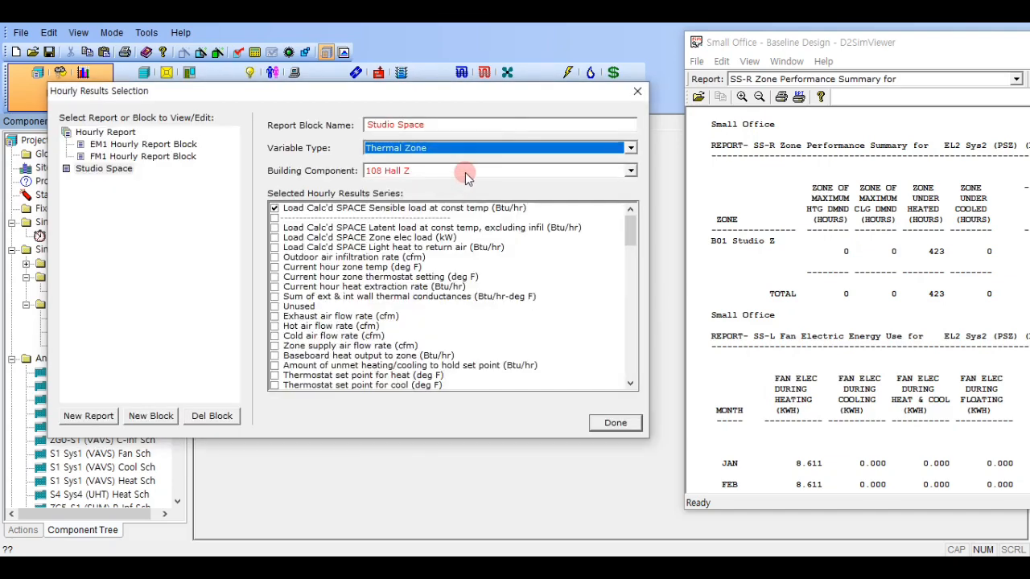
pyautogui.click(465, 173)
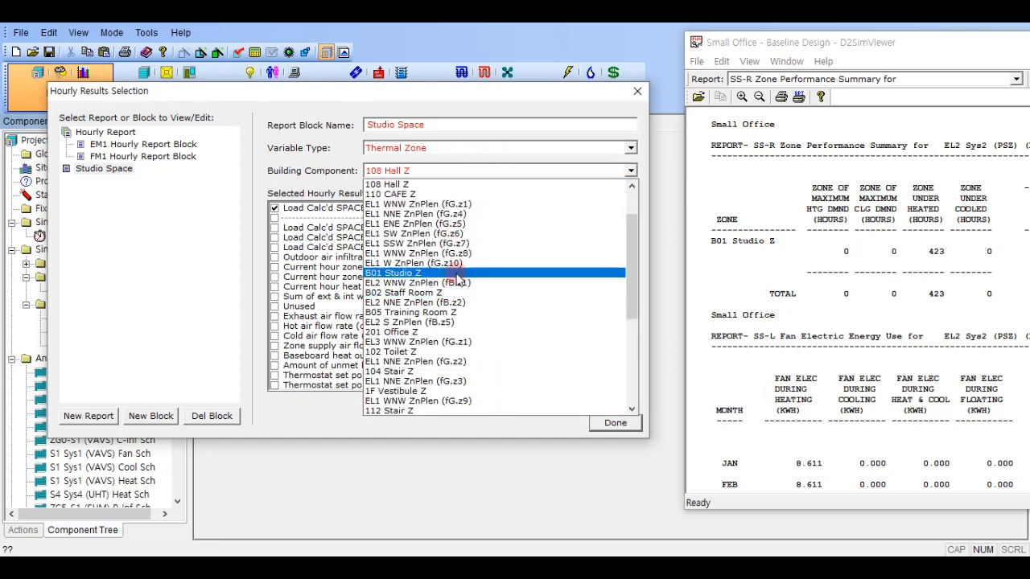
pyautogui.click(455, 274)
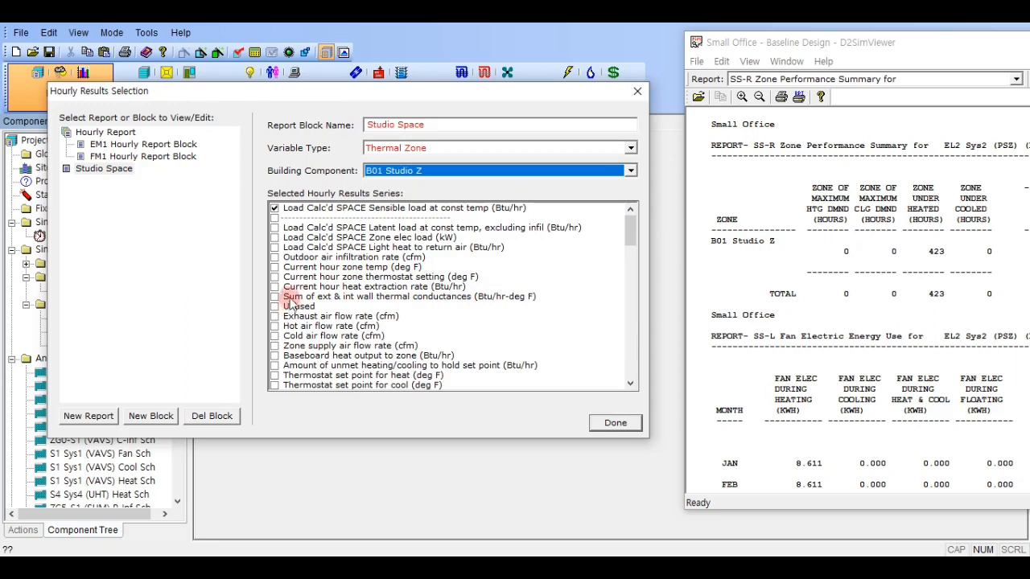
pyautogui.click(282, 268)
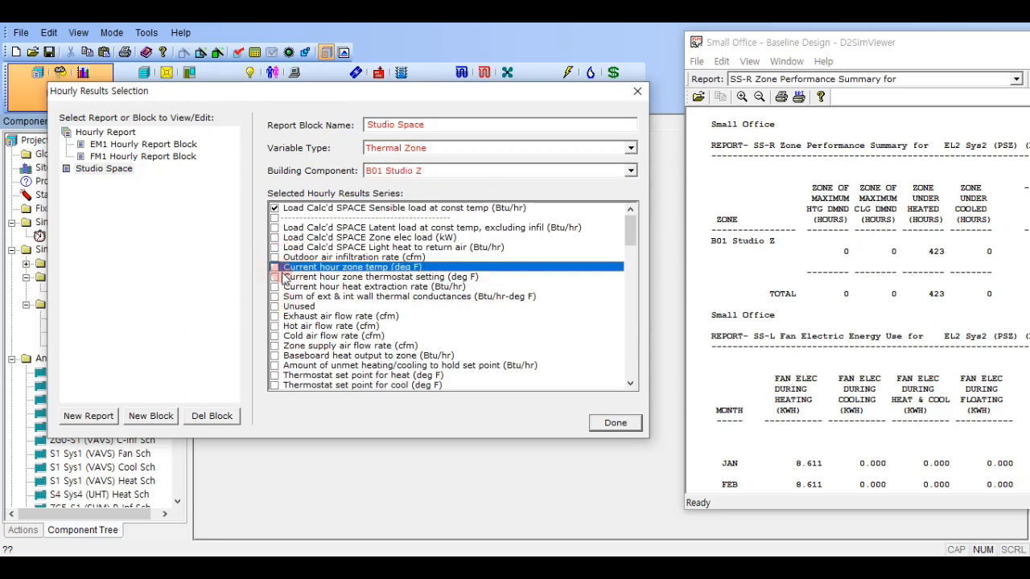
pyautogui.click(275, 268)
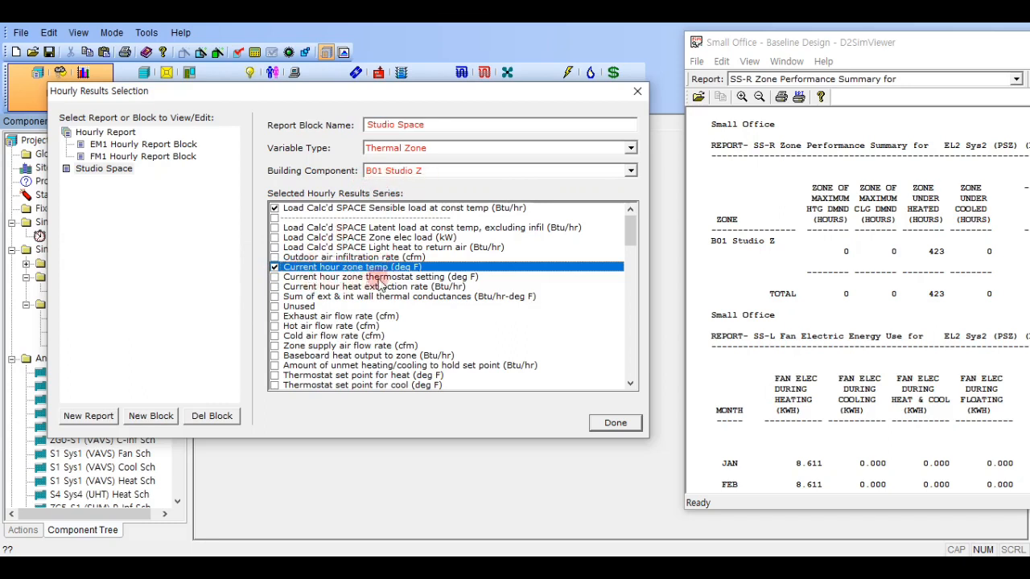
pyautogui.click(275, 278)
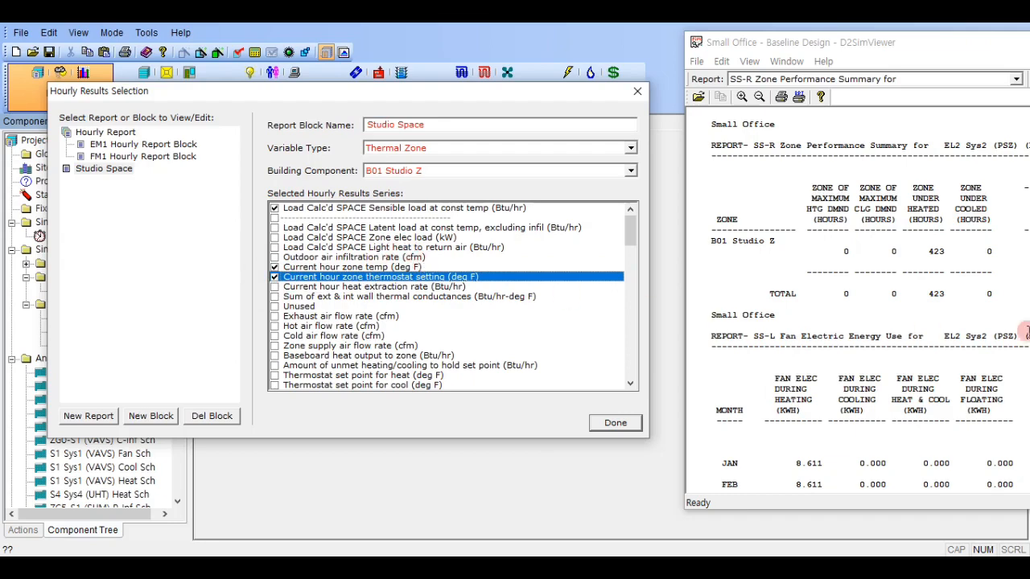
# - Create another hourly report block from scratch, named Studio HVAC
pyautogui.click(151, 416)
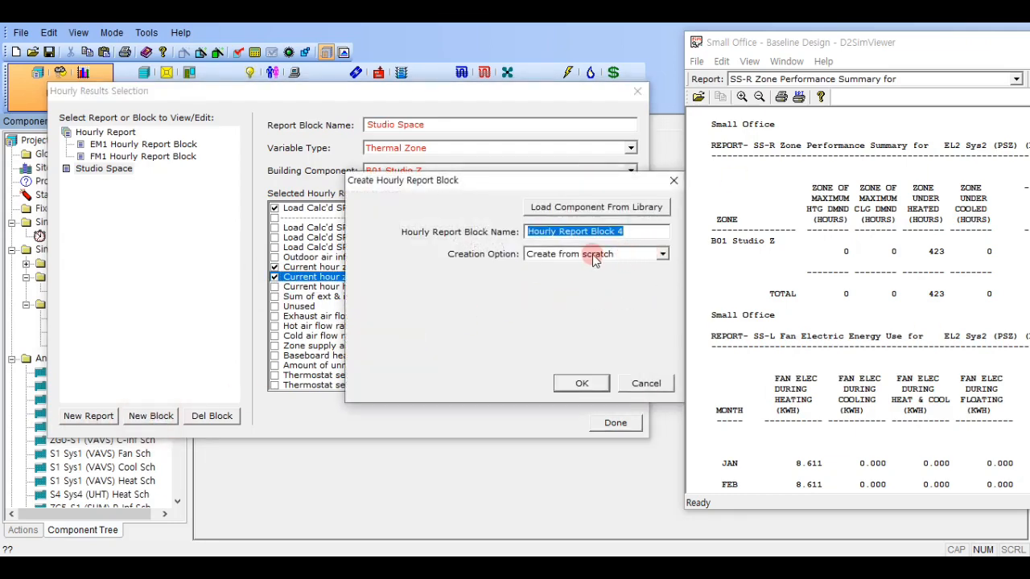
pyautogui.write('Sut')
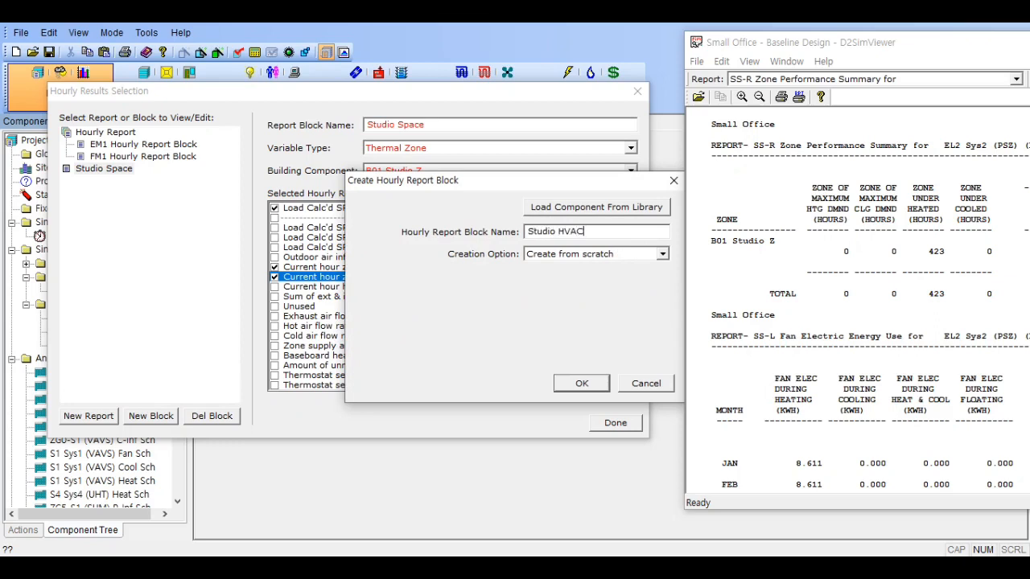
pyautogui.click(593, 256)
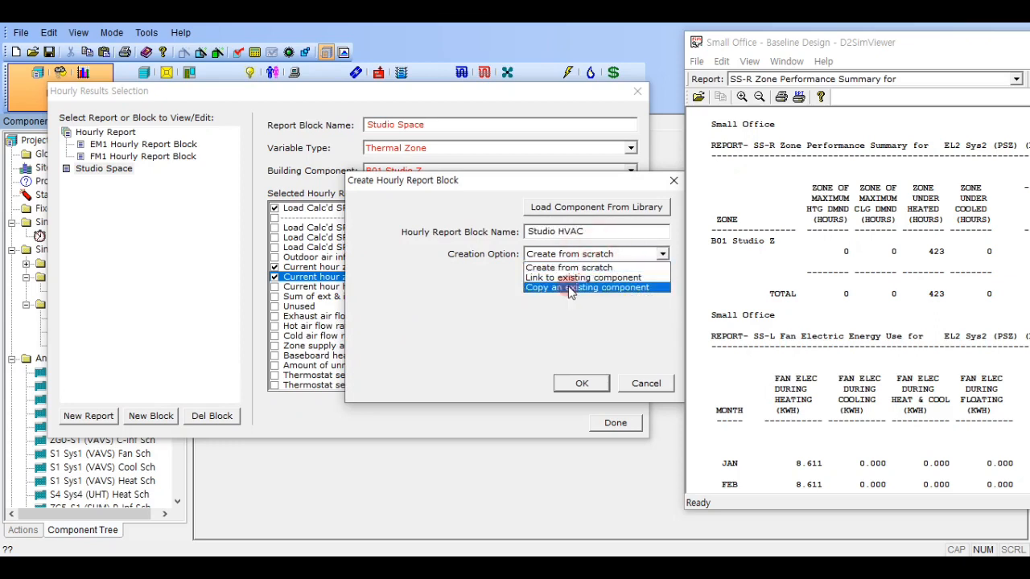
pyautogui.click(535, 334)
pyautogui.click(581, 383)
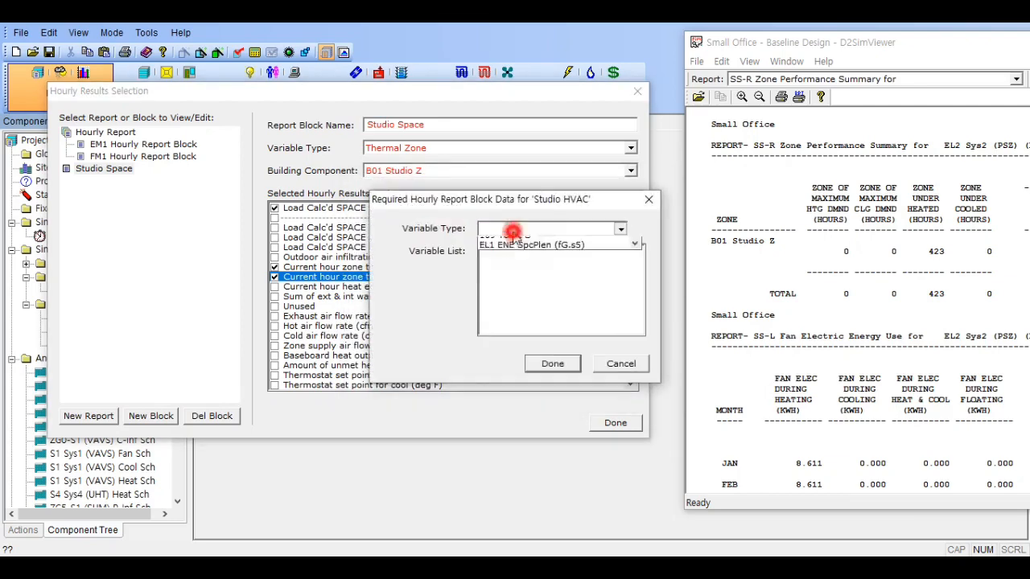
pyautogui.click(510, 230)
pyautogui.scroll(-5, 579, 306)
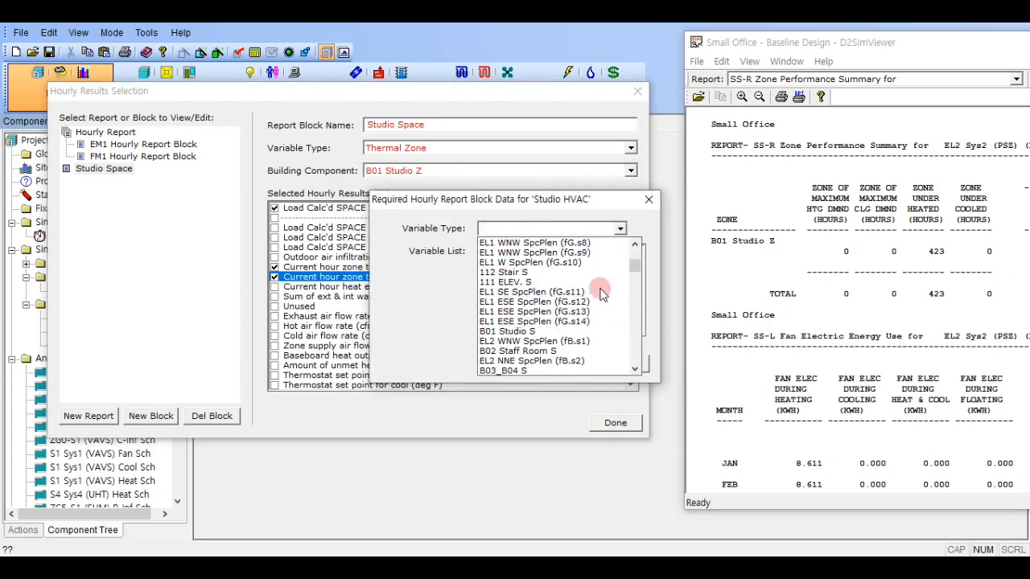
pyautogui.click(558, 277)
pyautogui.click(555, 362)
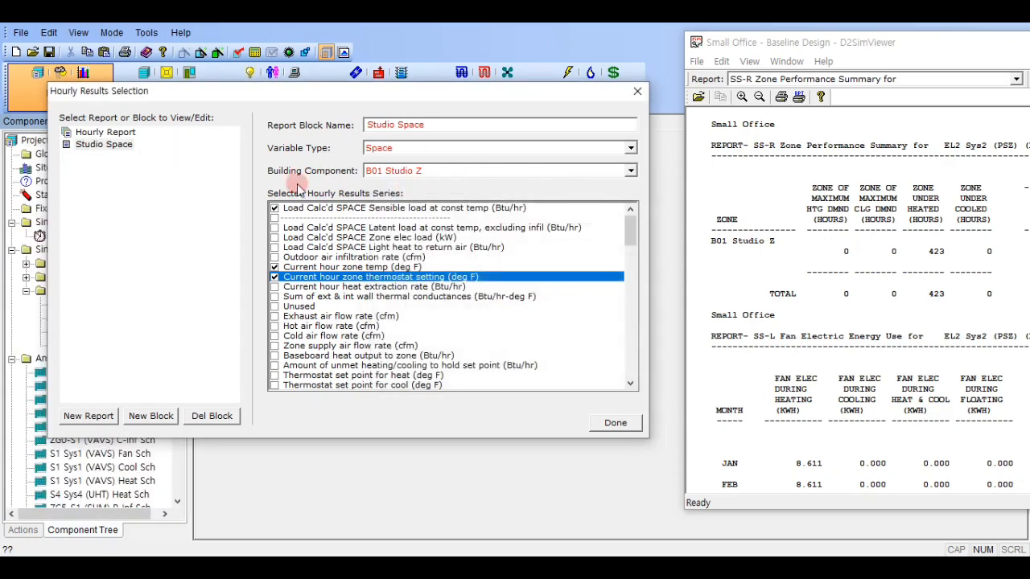
# - Set the Studio HVAC block's variable type to HVAC System and its building component to EL2 Sys2 (PSZ) (B.C1)
pyautogui.click(104, 180)
pyautogui.click(435, 148)
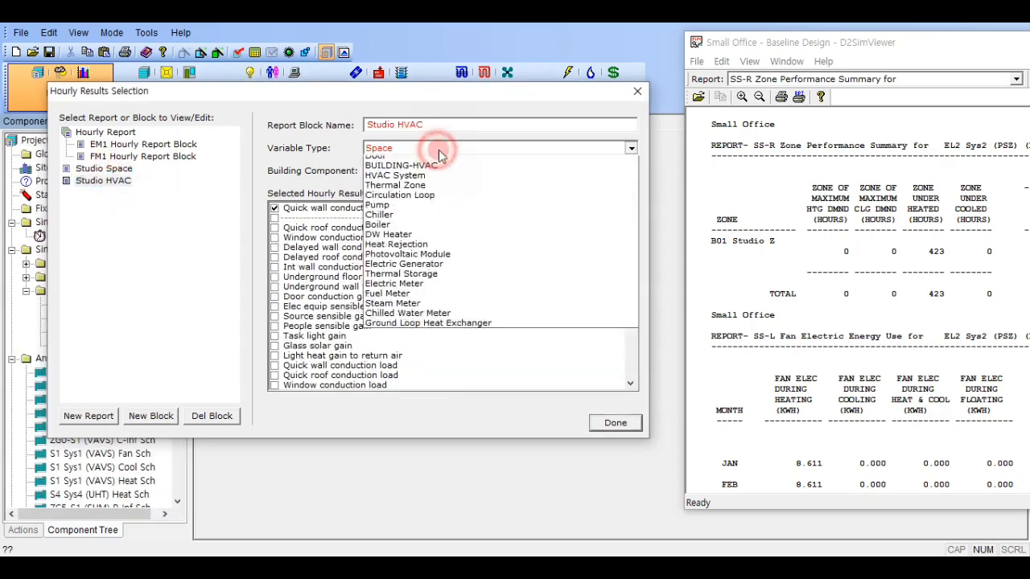
pyautogui.click(435, 221)
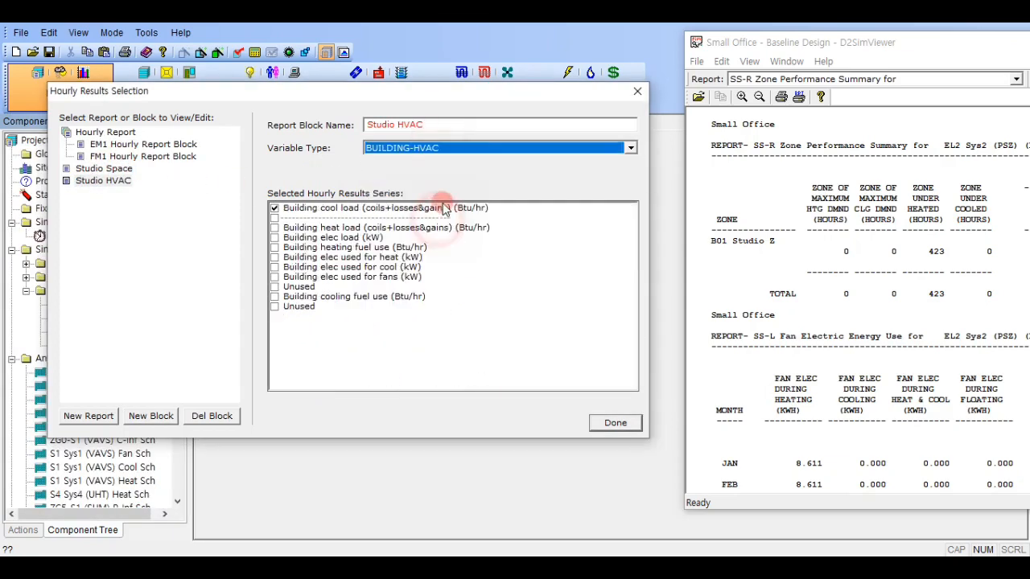
pyautogui.click(495, 149)
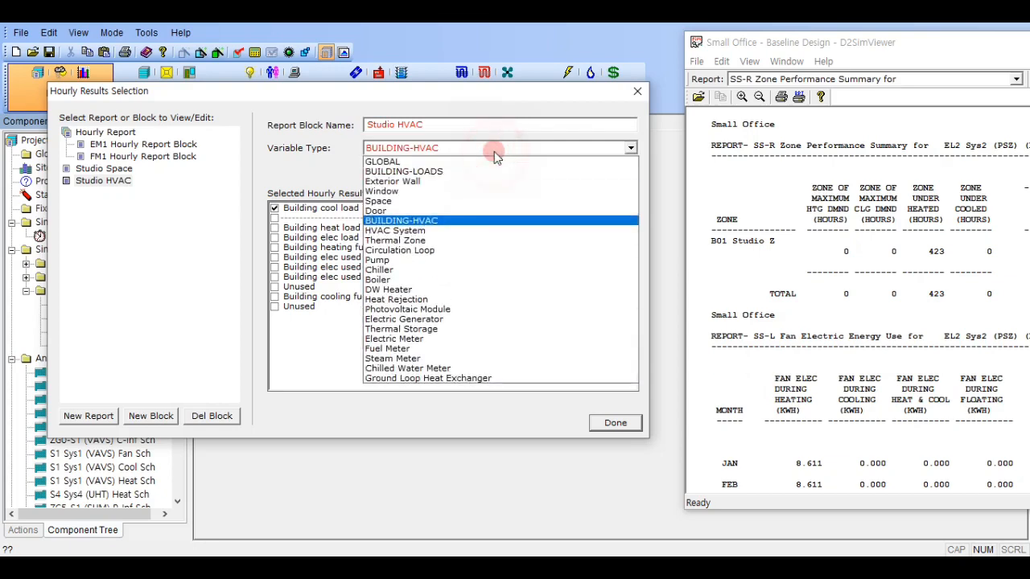
pyautogui.click(438, 228)
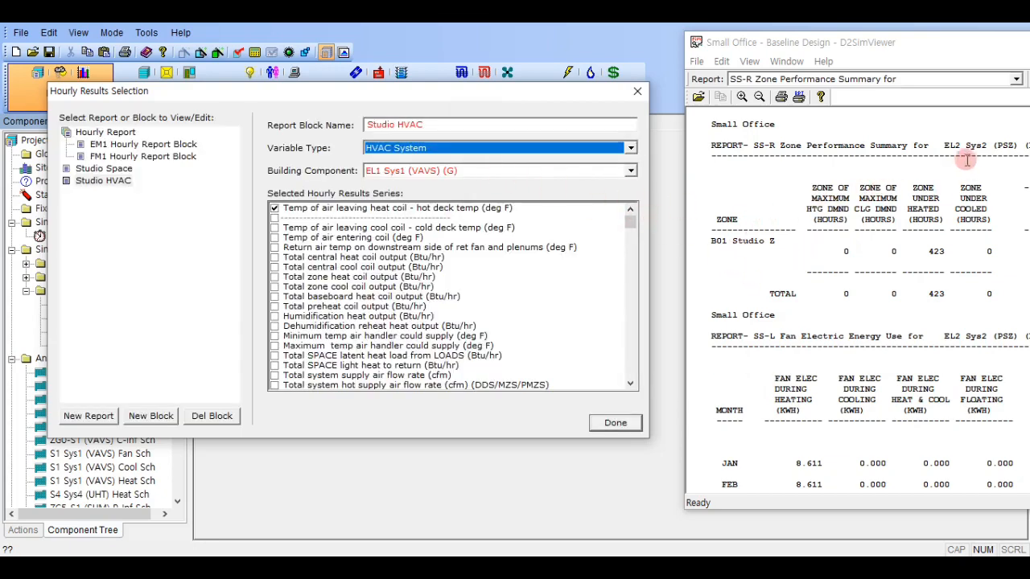
pyautogui.click(431, 171)
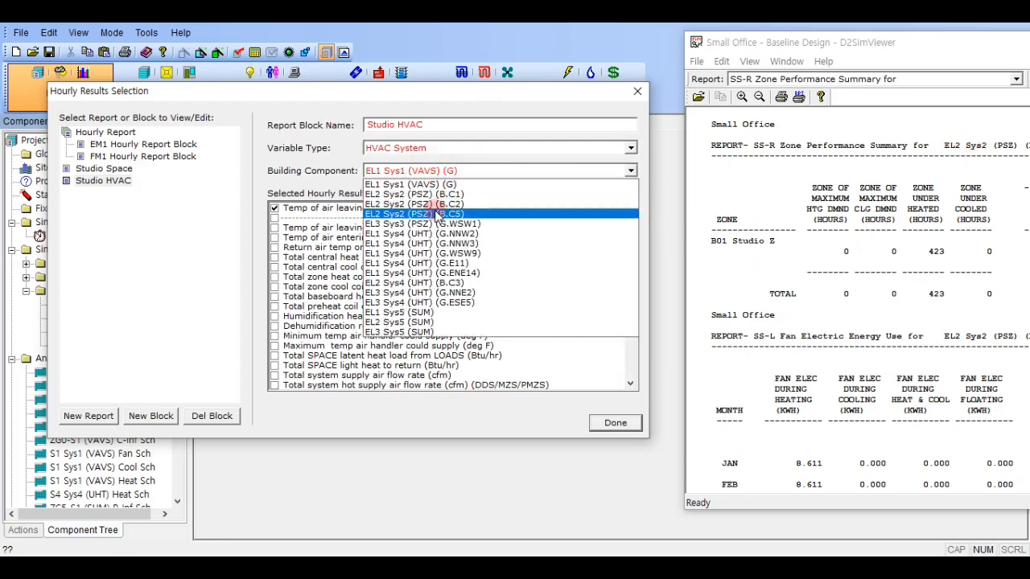
pyautogui.click(482, 196)
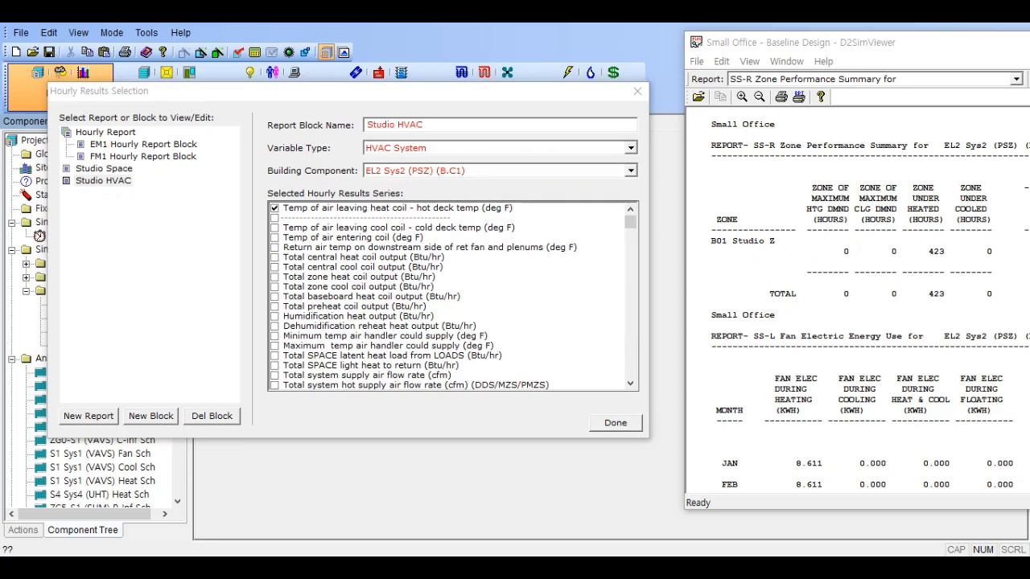
# - Add the Total central heat coil output and Desiccant - Supply air dry bulb series to the Studio HVAC block
pyautogui.click(275, 258)
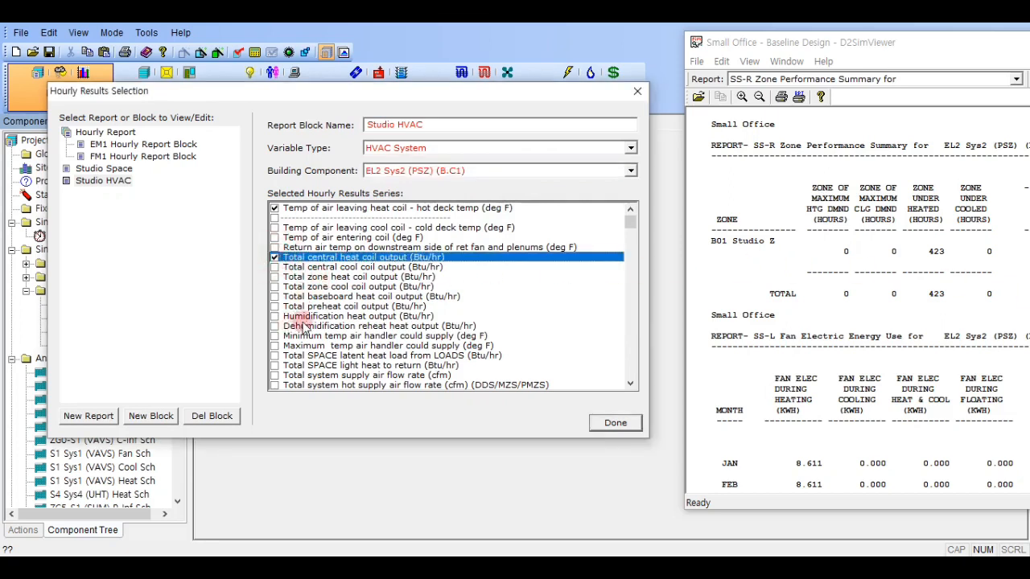
pyautogui.scroll(-3, 330, 318)
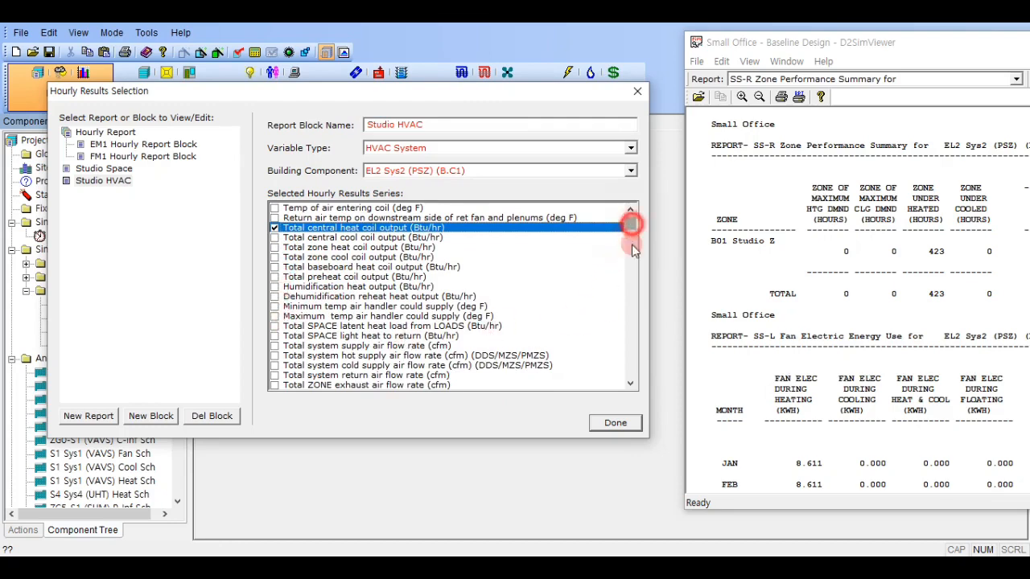
pyautogui.moveTo(632, 249); pyautogui.dragTo(630, 276)
pyautogui.scroll(2, 431, 316)
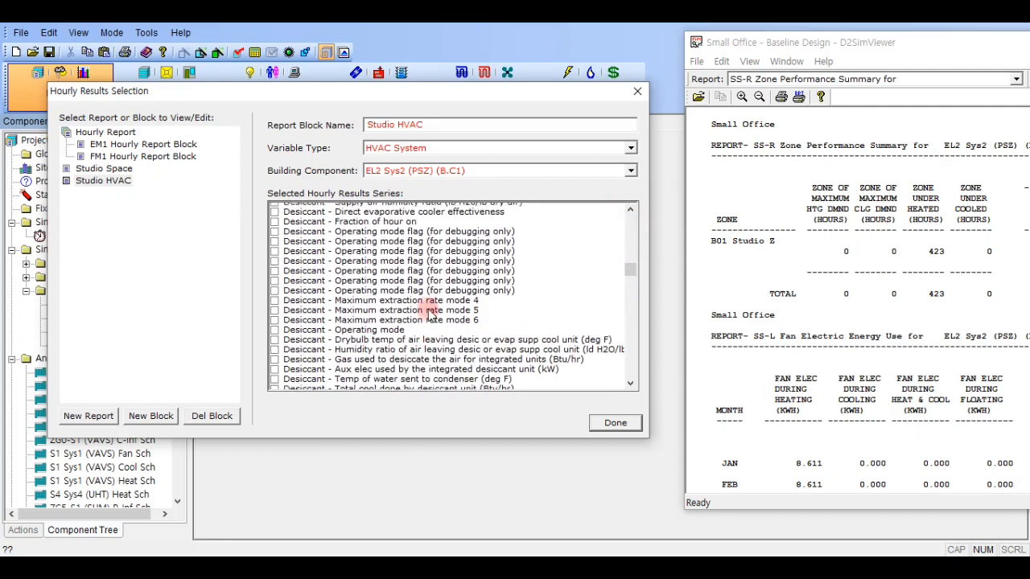
pyautogui.scroll(3, 429, 312)
pyautogui.scroll(1, 415, 338)
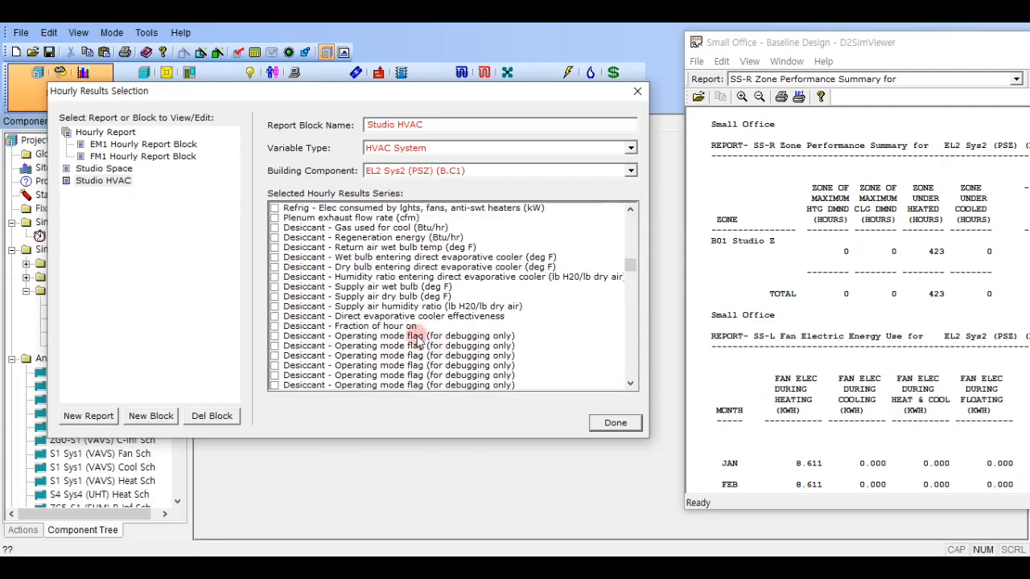
pyautogui.click(410, 296)
pyautogui.click(274, 297)
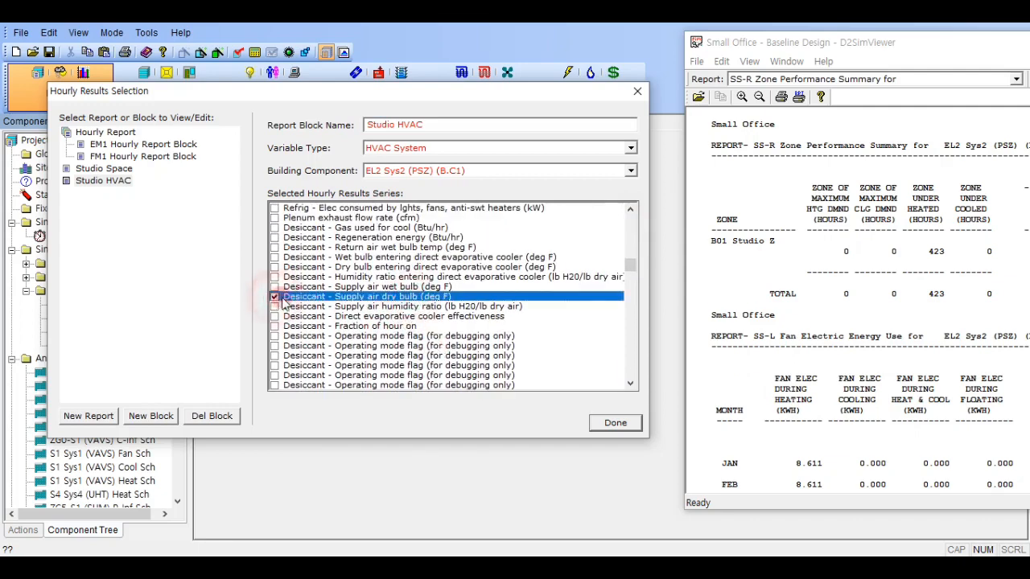
# - Include the Total system supply air flow rate (cfm) series in the Studio HVAC block
pyautogui.moveTo(628, 275); pyautogui.dragTo(632, 219)
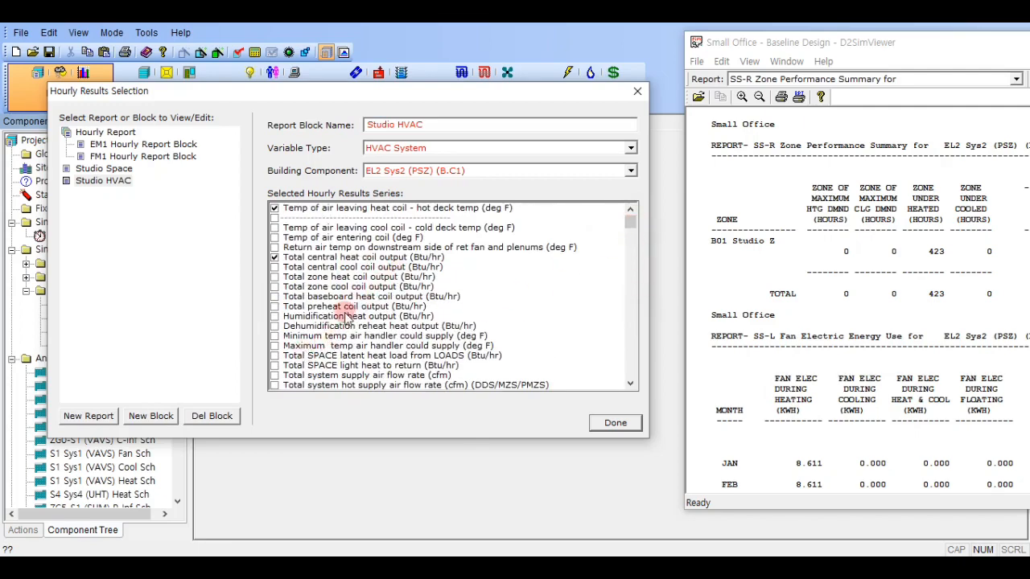
pyautogui.scroll(-1, 342, 309)
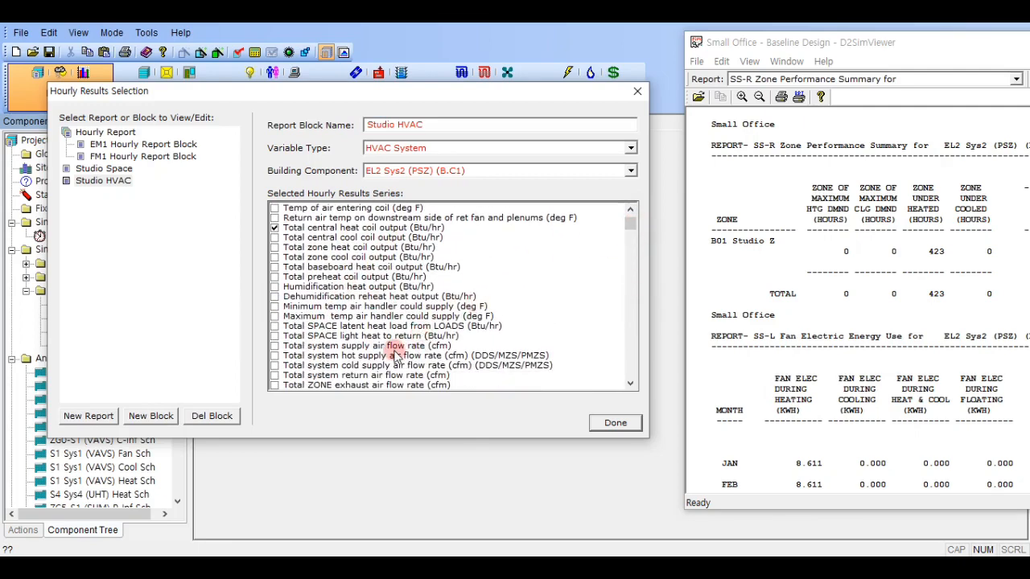
pyautogui.click(329, 346)
pyautogui.click(274, 346)
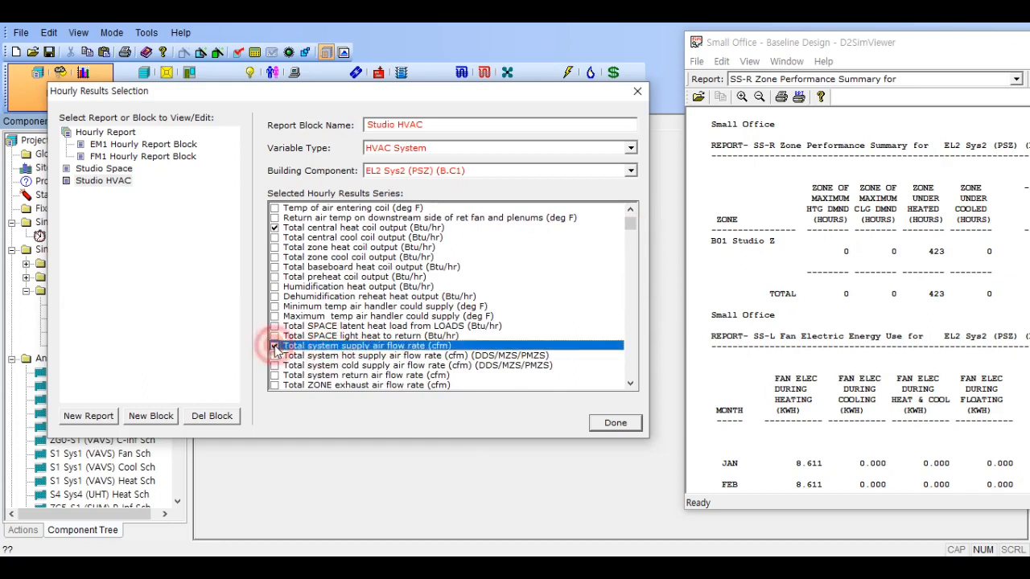
# - Assign the Studio HVAC and Studio Space blocks to Hourly Report and unassign the EM1 and FM1 hourly report blocks
pyautogui.click(105, 132)
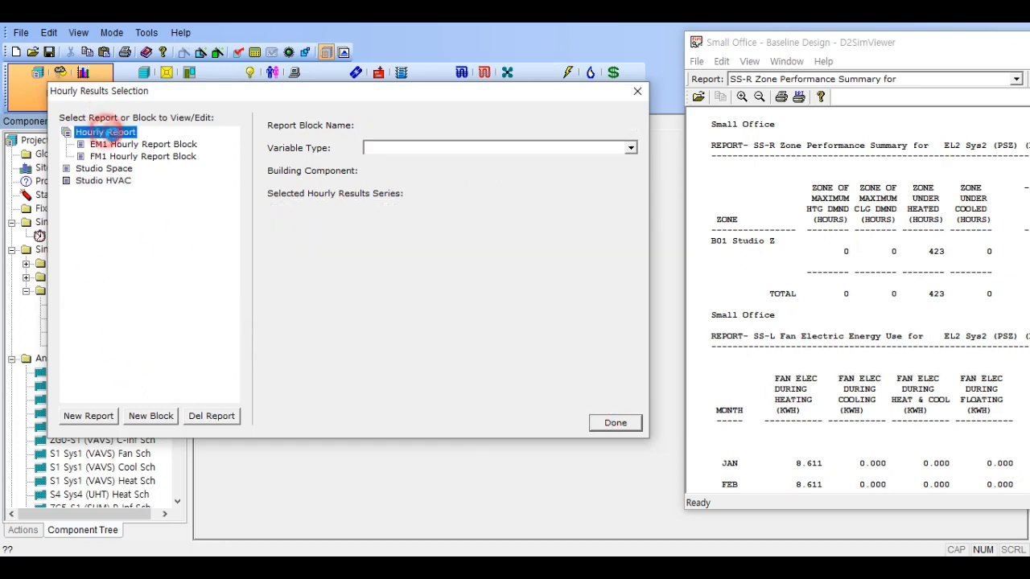
pyautogui.click(137, 144)
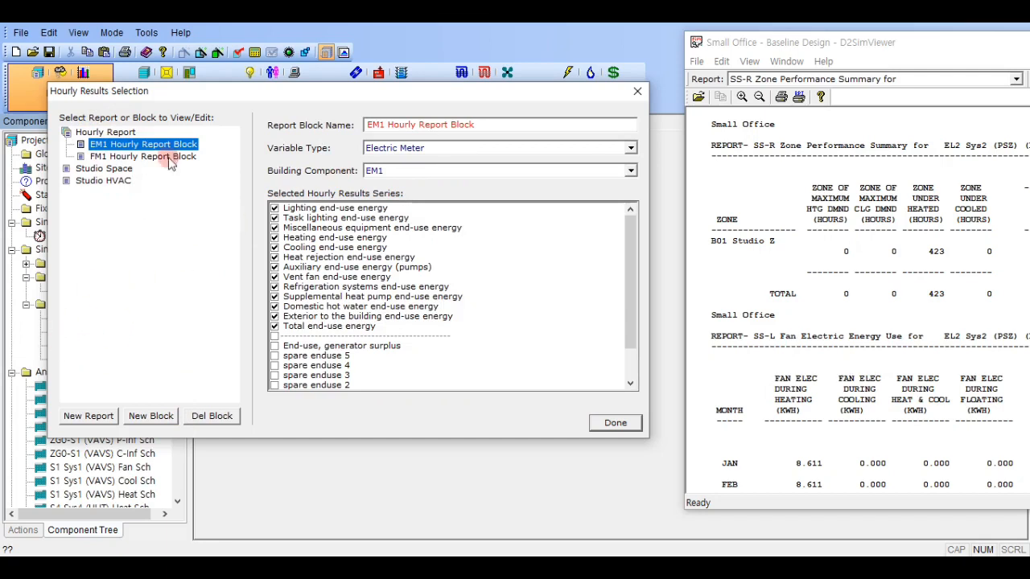
pyautogui.click(113, 134)
pyautogui.click(372, 209)
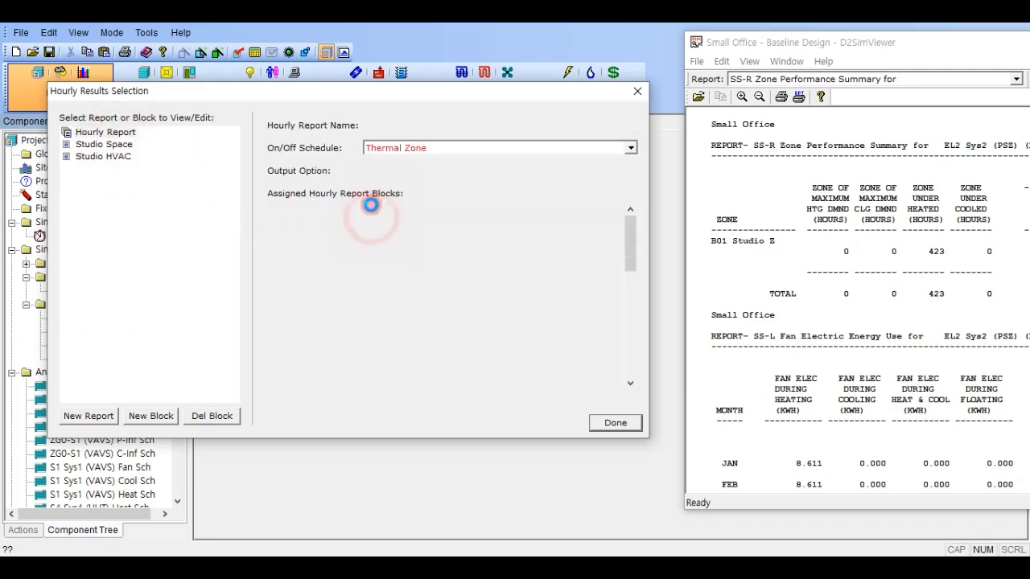
pyautogui.click(369, 210)
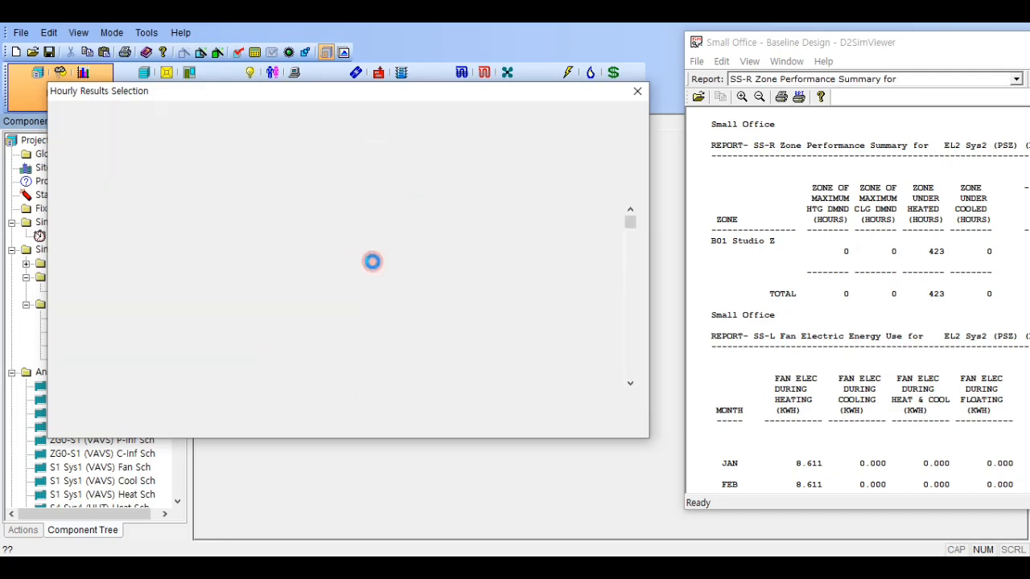
pyautogui.click(370, 239)
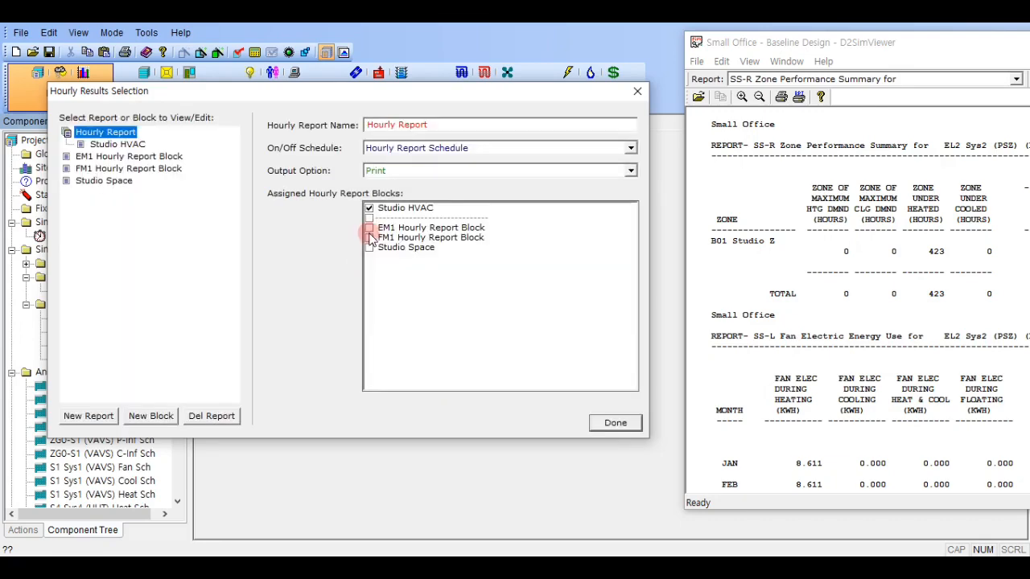
pyautogui.click(369, 253)
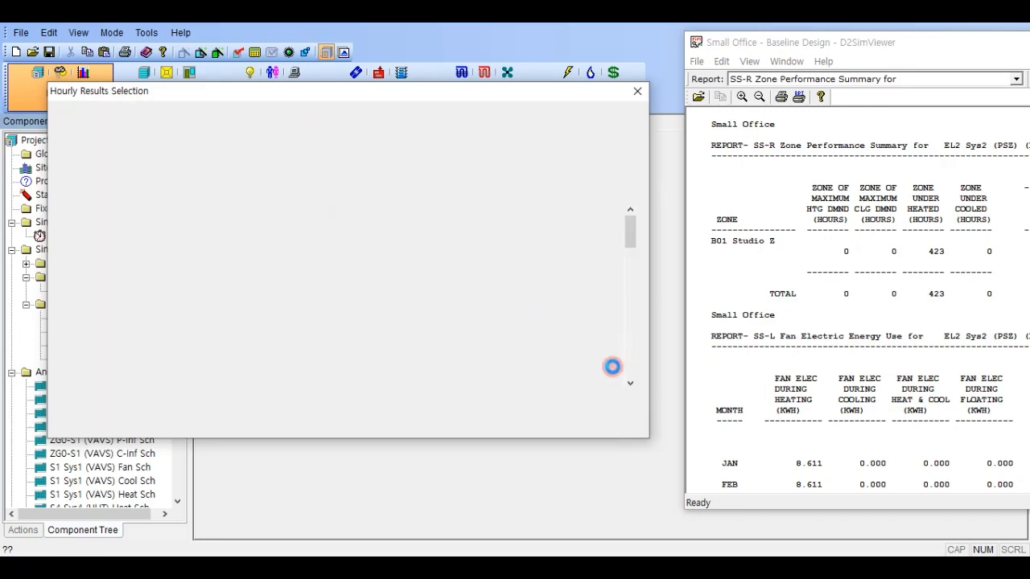
pyautogui.click(610, 423)
# - Close the old simulation output viewer, then save the project and run the simulation
pyautogui.click(911, 113)
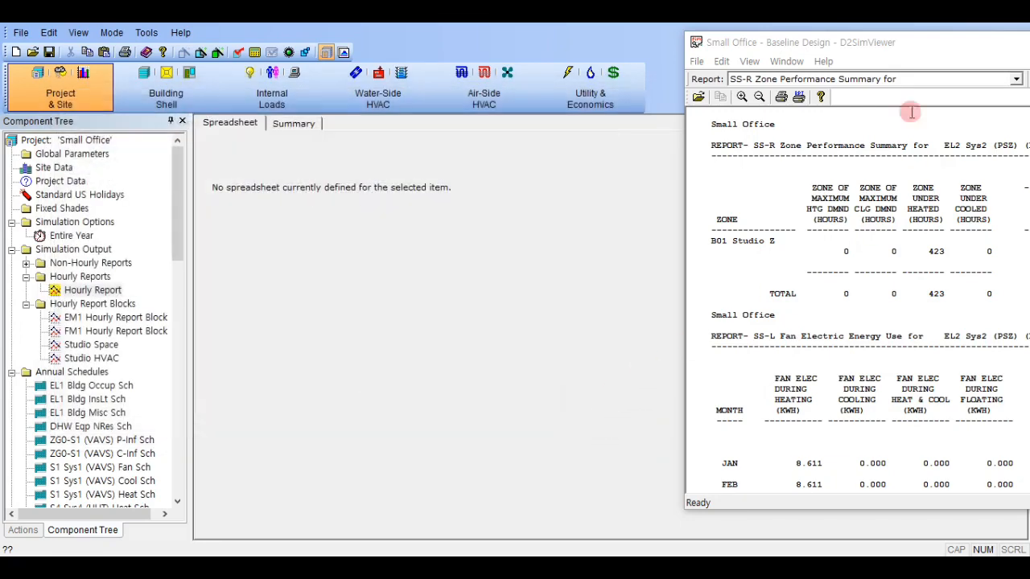
pyautogui.click(873, 45)
pyautogui.click(254, 51)
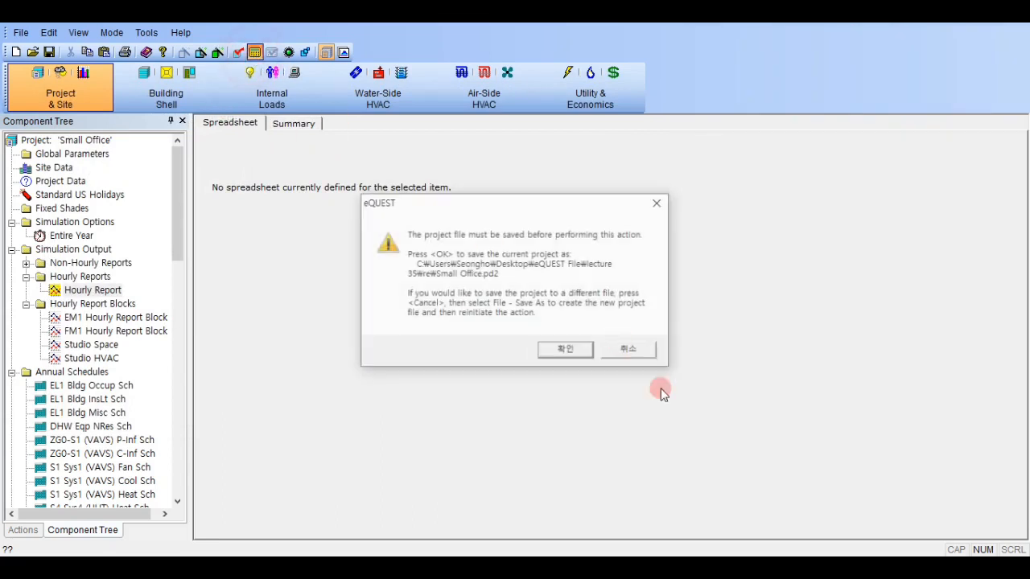
pyautogui.click(569, 351)
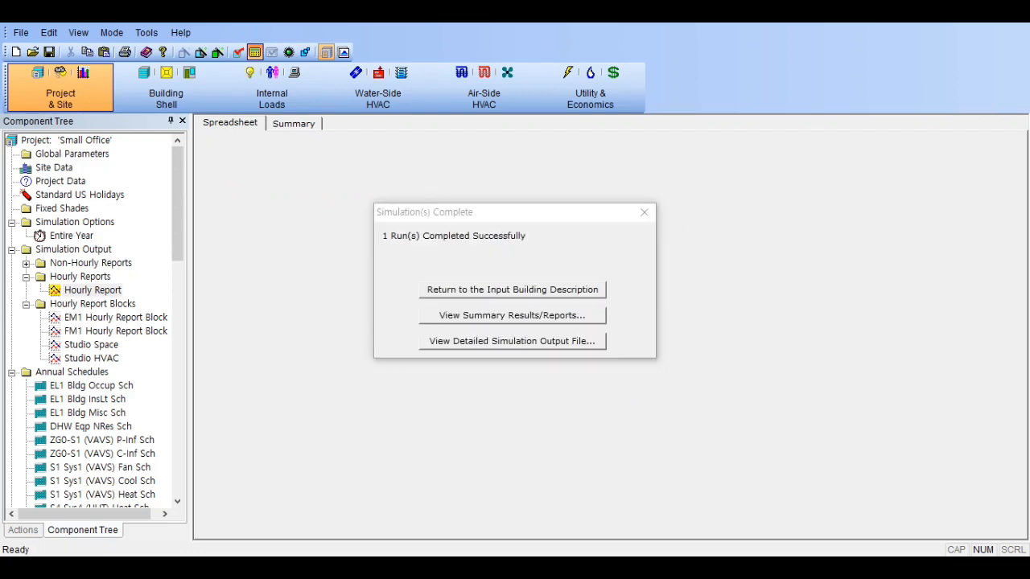
# - Open the detailed simulation output file and bring up its hourly results as an Excel spreadsheet
pyautogui.click(581, 342)
pyautogui.click(648, 334)
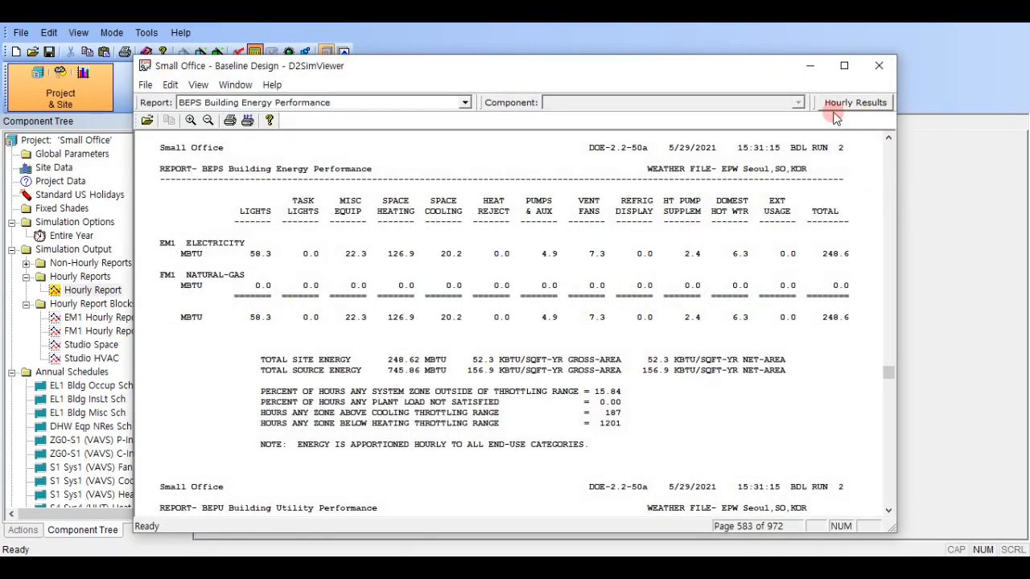
pyautogui.click(861, 103)
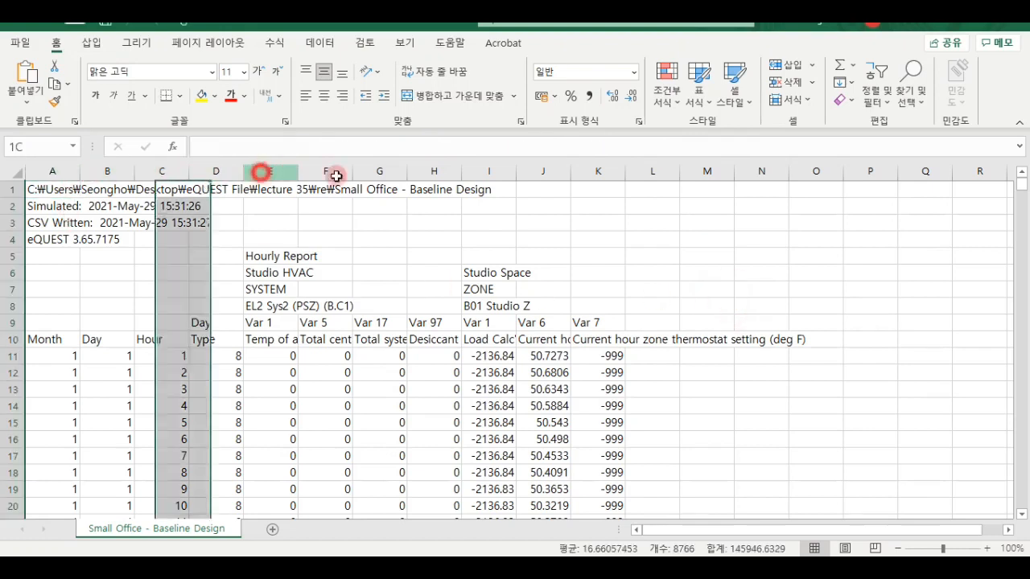
# - Widen columns E to K and make row 10 taller with wrapped header text
pyautogui.moveTo(266, 171); pyautogui.dragTo(688, 179)
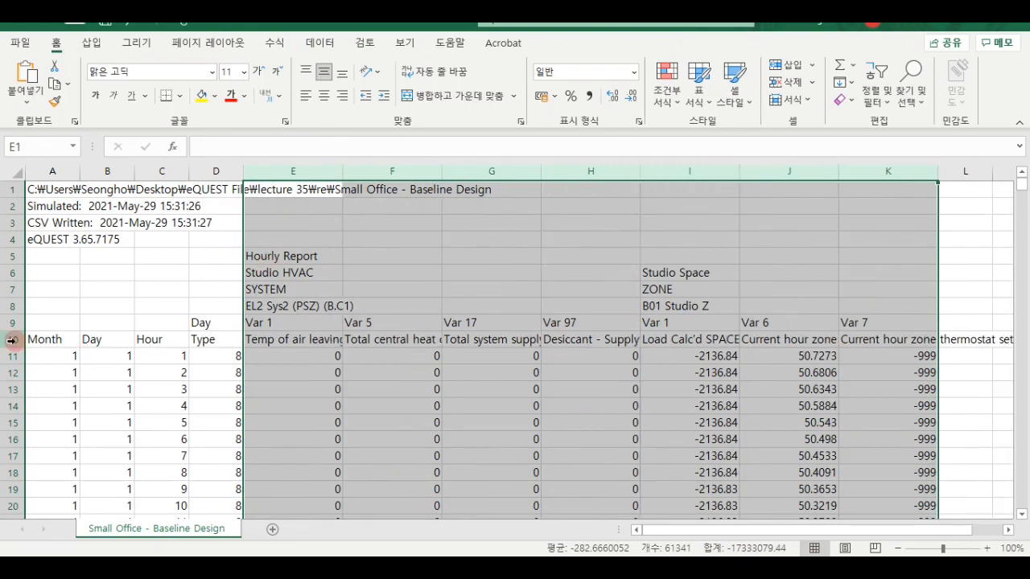
pyautogui.moveTo(16, 352); pyautogui.dragTo(19, 389)
pyautogui.scroll(-1, 130, 352)
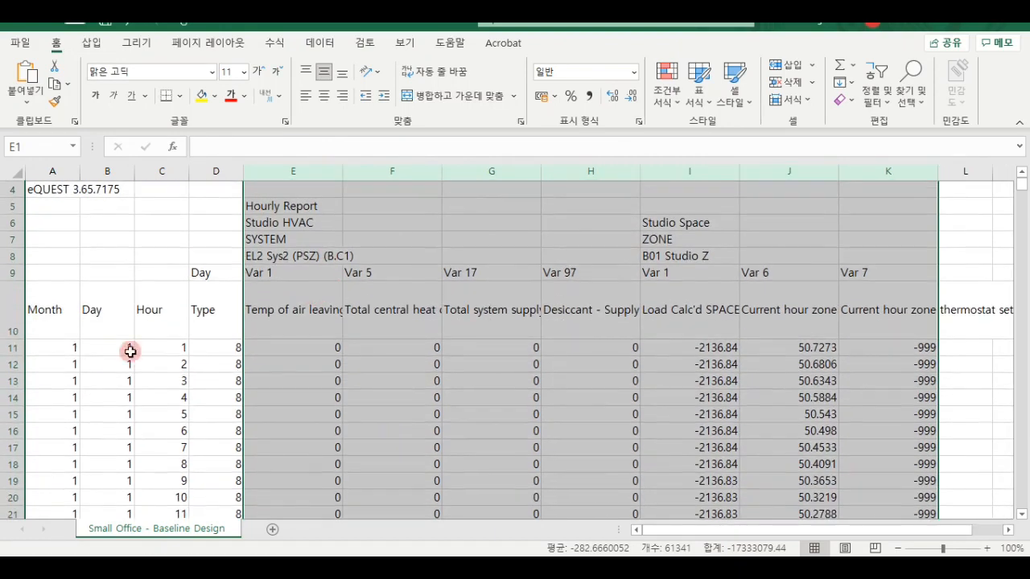
pyautogui.moveTo(6, 339); pyautogui.dragTo(6, 362)
pyautogui.click(12, 342)
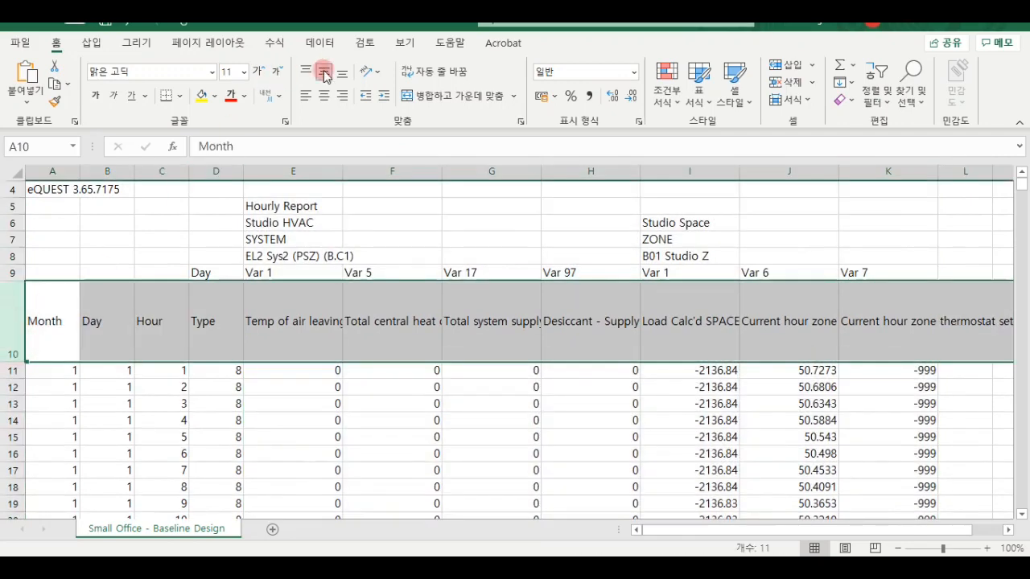
pyautogui.click(428, 71)
# - Freeze the panes above row 11 so the header rows stay in view with the hourly data
pyautogui.scroll(-1, 102, 250)
pyautogui.click(11, 321)
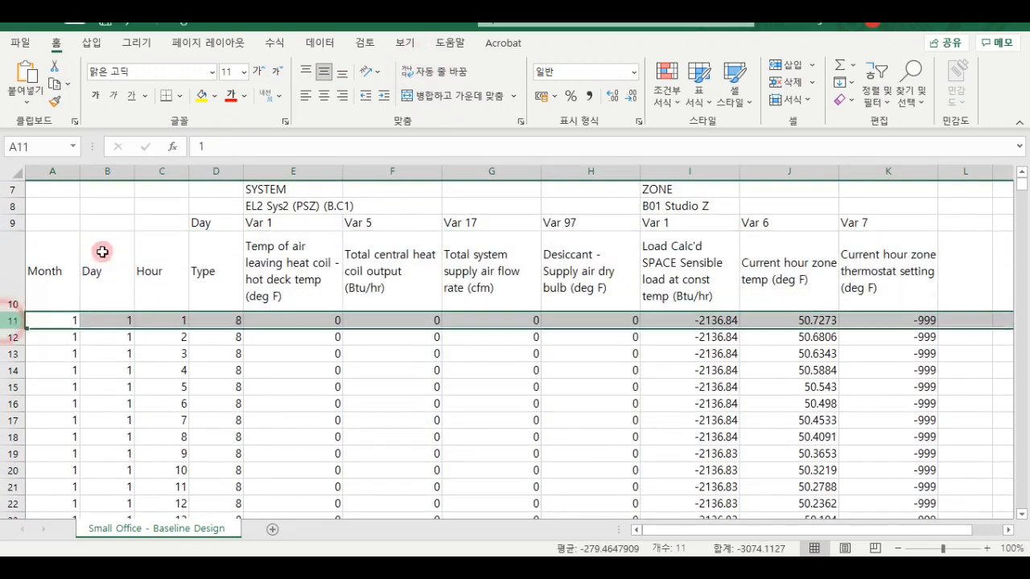
pyautogui.click(404, 42)
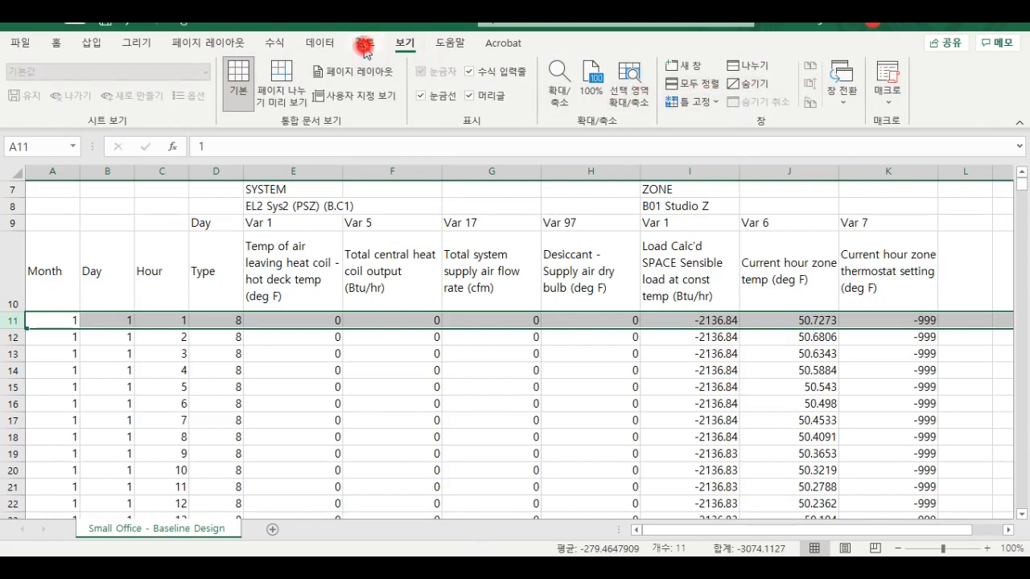
pyautogui.scroll(1, 656, 113)
pyautogui.click(409, 46)
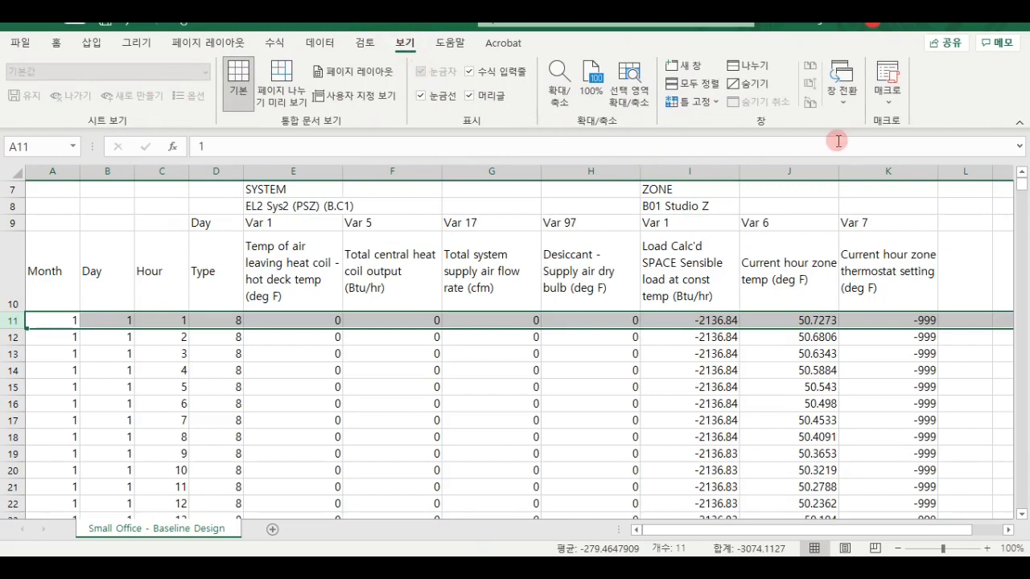
pyautogui.click(690, 102)
pyautogui.click(720, 133)
pyautogui.scroll(-1, 672, 319)
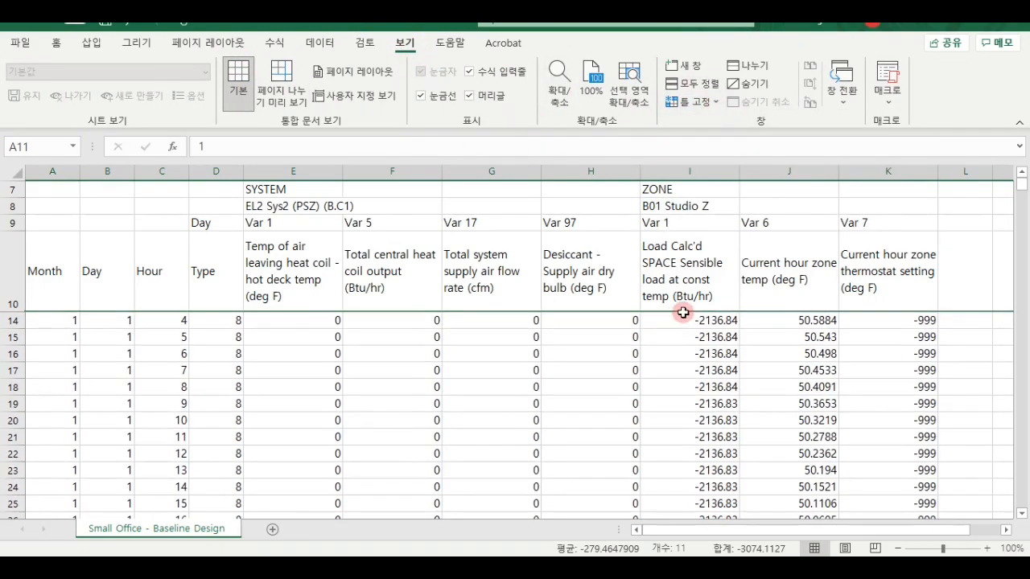
pyautogui.scroll(1, 676, 338)
pyautogui.scroll(-1, 765, 341)
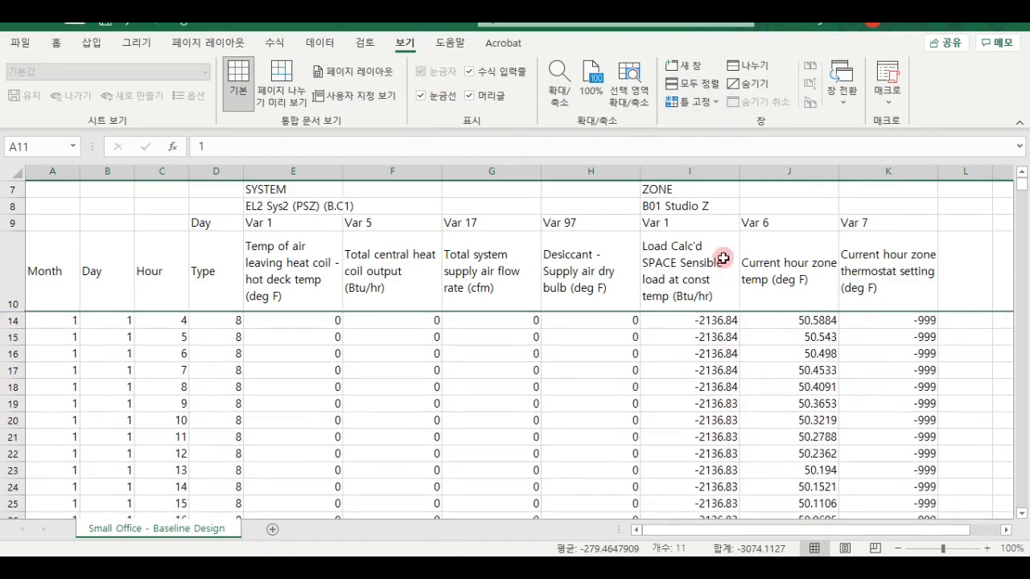
# - Delete the Load Calc'd SPACE Sensible load column from the hourly results
pyautogui.click(680, 171)
pyautogui.hotkey('ctrl', '-')
pyautogui.click(713, 290)
# - Examine the January hourly zone temperatures against the thermostat setting, heat coil output and supply air flow
pyautogui.scroll(-5, 713, 338)
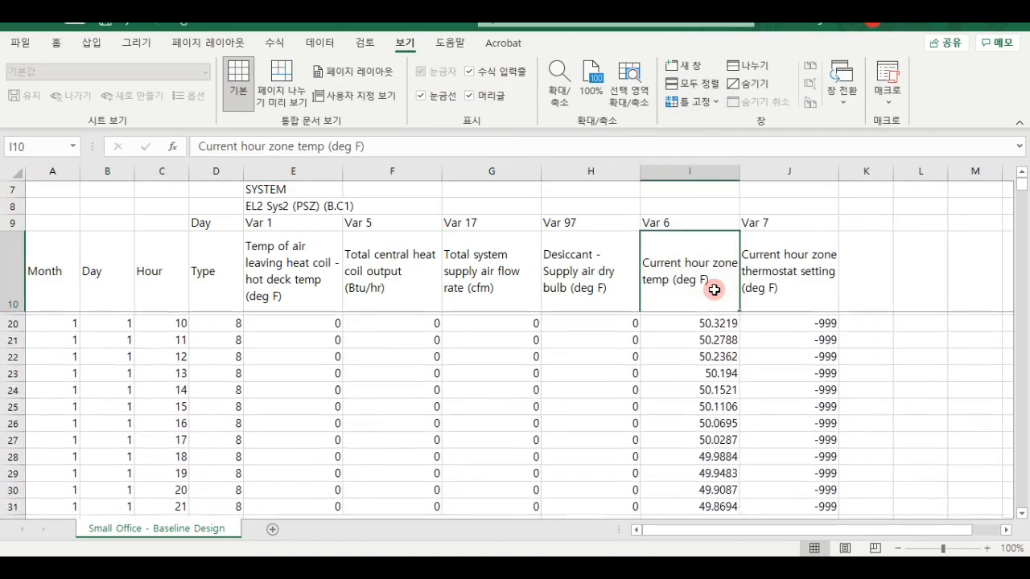
pyautogui.scroll(-4, 718, 386)
pyautogui.scroll(6, 714, 382)
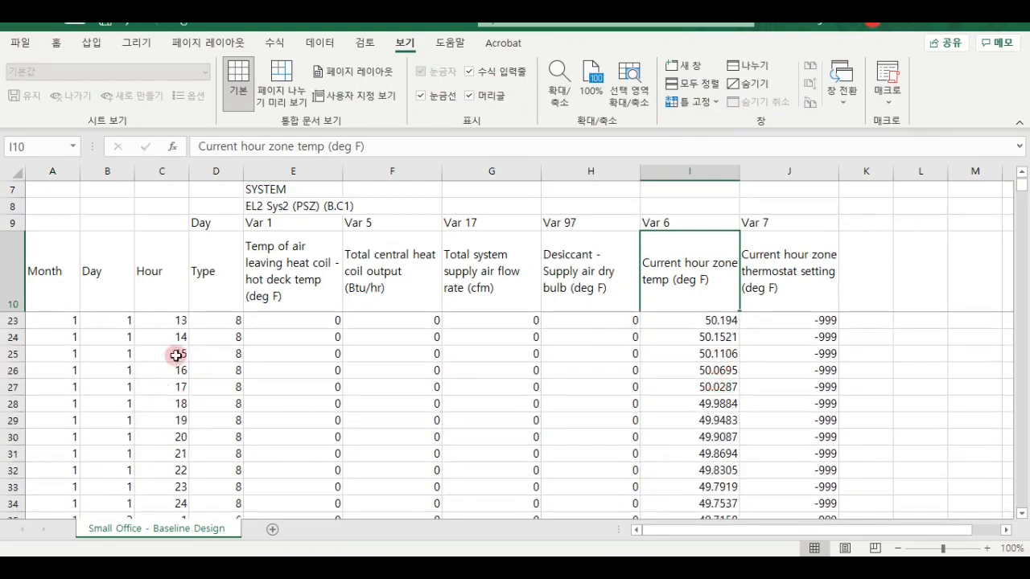
pyautogui.scroll(-20, 409, 260)
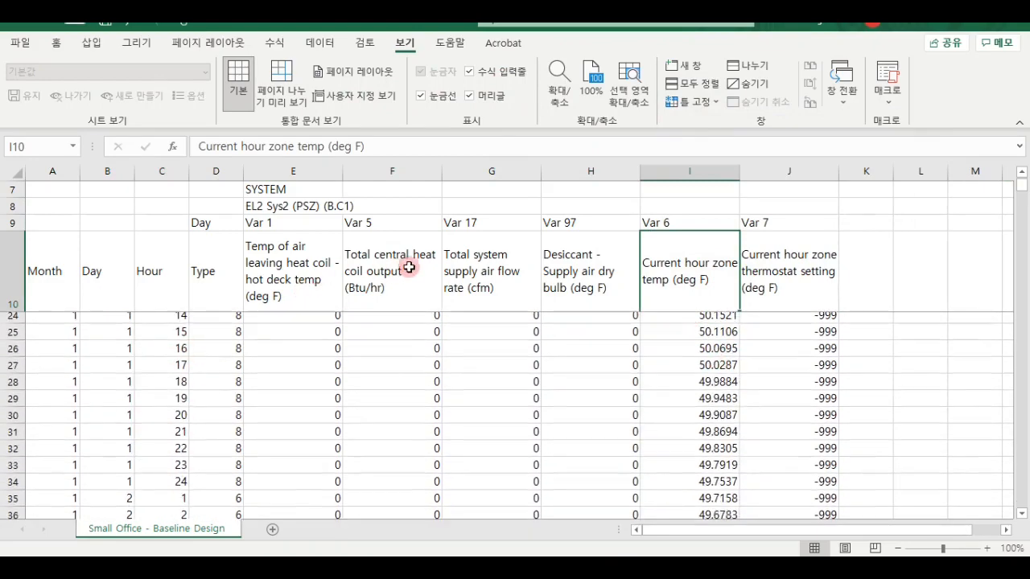
pyautogui.scroll(-7, 634, 341)
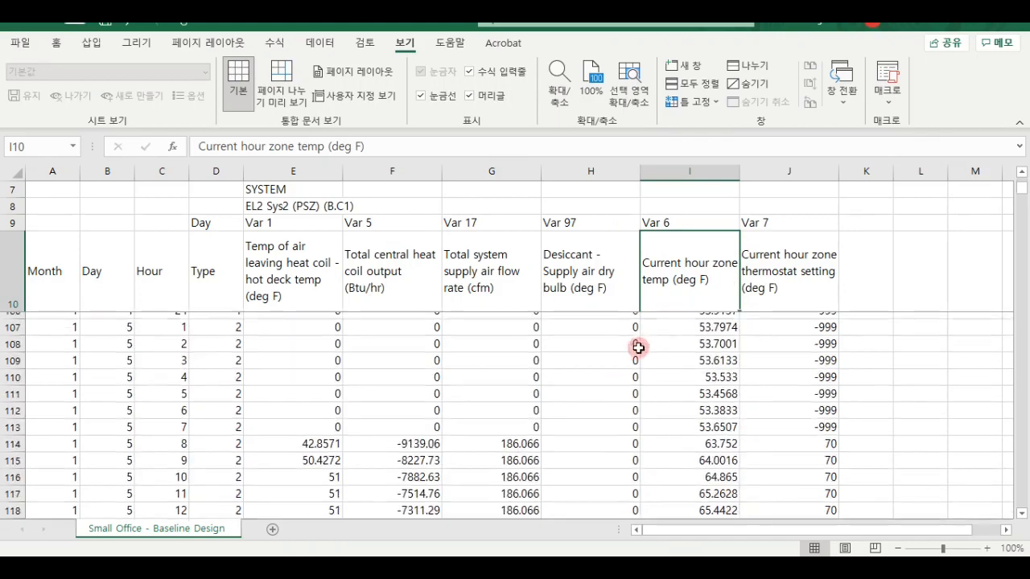
pyautogui.scroll(5, 526, 432)
pyautogui.scroll(-11, 527, 421)
pyautogui.scroll(-12, 523, 423)
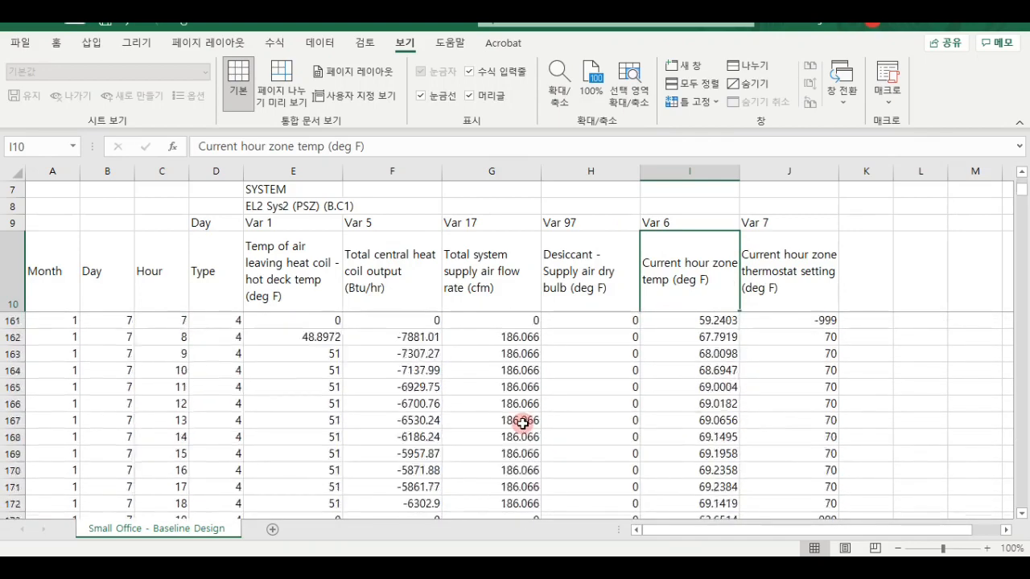
pyautogui.scroll(20, 523, 422)
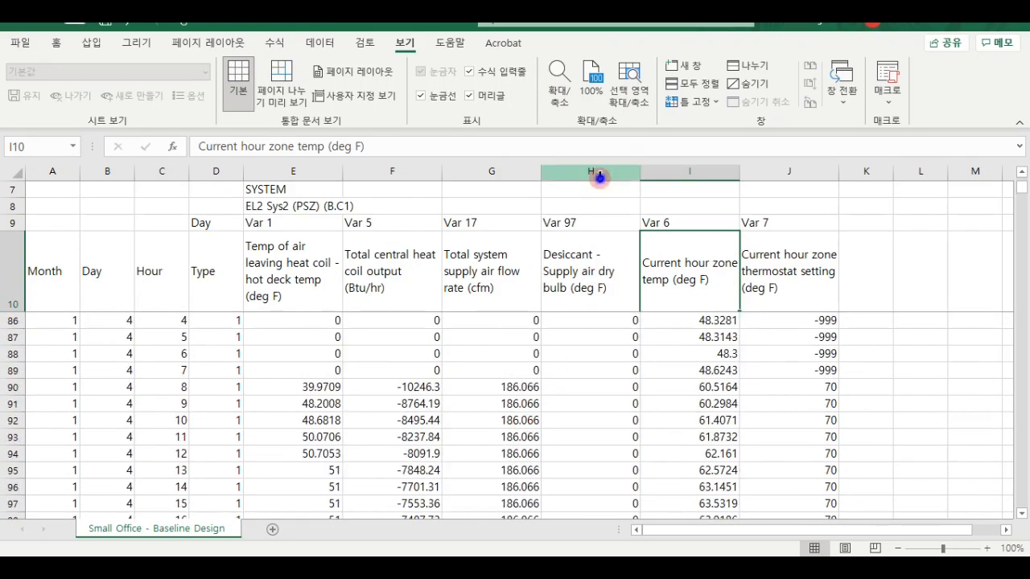
# - Delete the Desiccant - Supply air dry bulb column from the hourly results
pyautogui.click(597, 172)
pyautogui.hotkey('ctrl', '-')
pyautogui.click(568, 337)
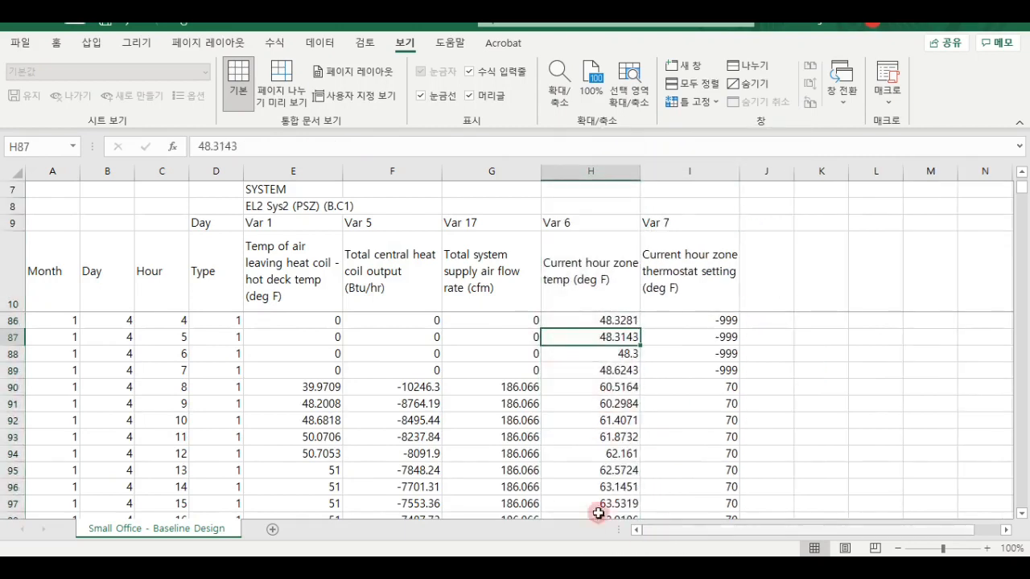
pyautogui.scroll(-1, 759, 387)
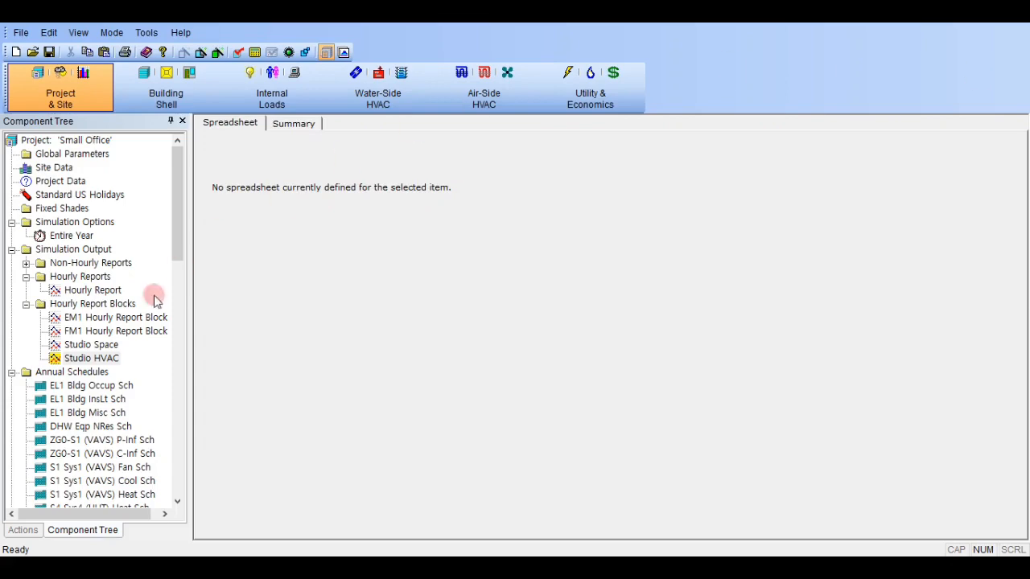
# - In eQUEST's Studio HVAC block, remove the Desiccant - Supply air dry bulb series and add Total zone heat coil output (Btu/hr)
pyautogui.doubleClick(105, 358)
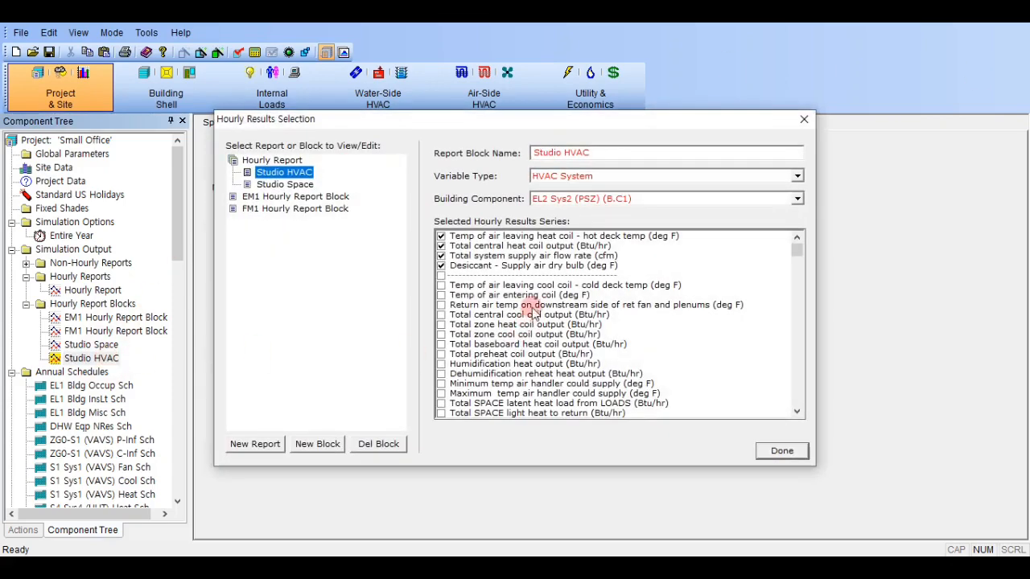
pyautogui.click(441, 266)
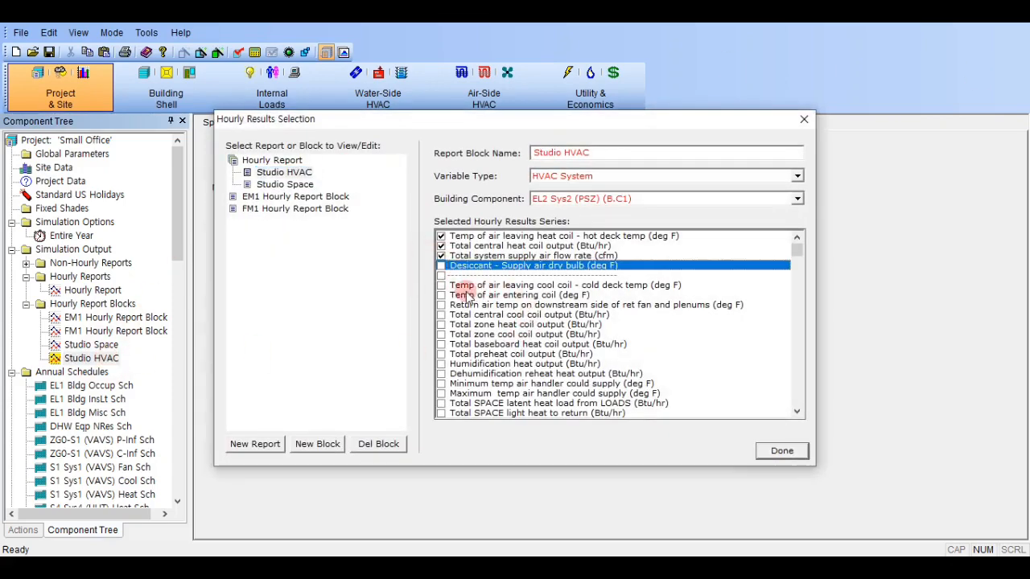
pyautogui.scroll(-3, 456, 308)
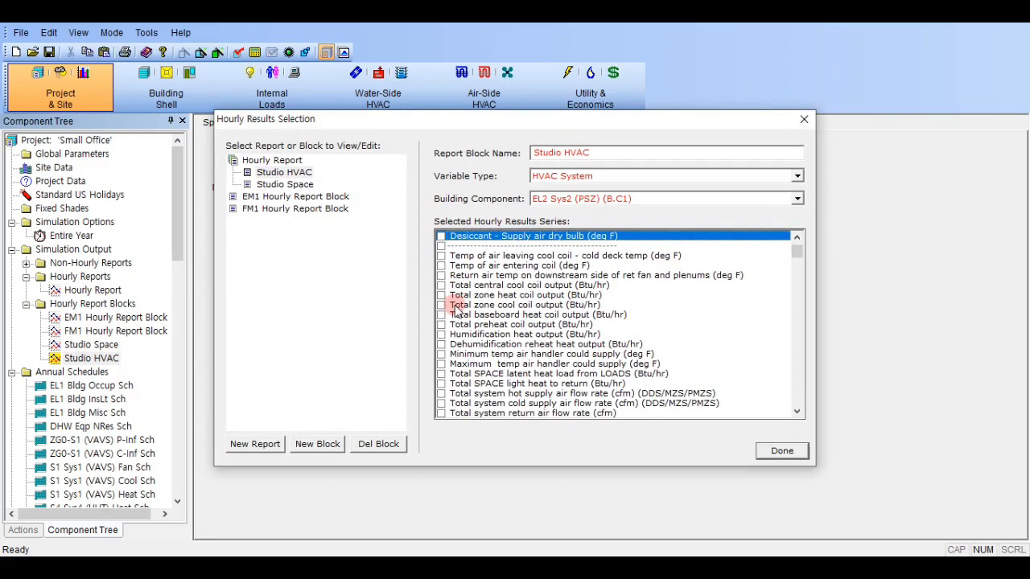
pyautogui.scroll(3, 474, 274)
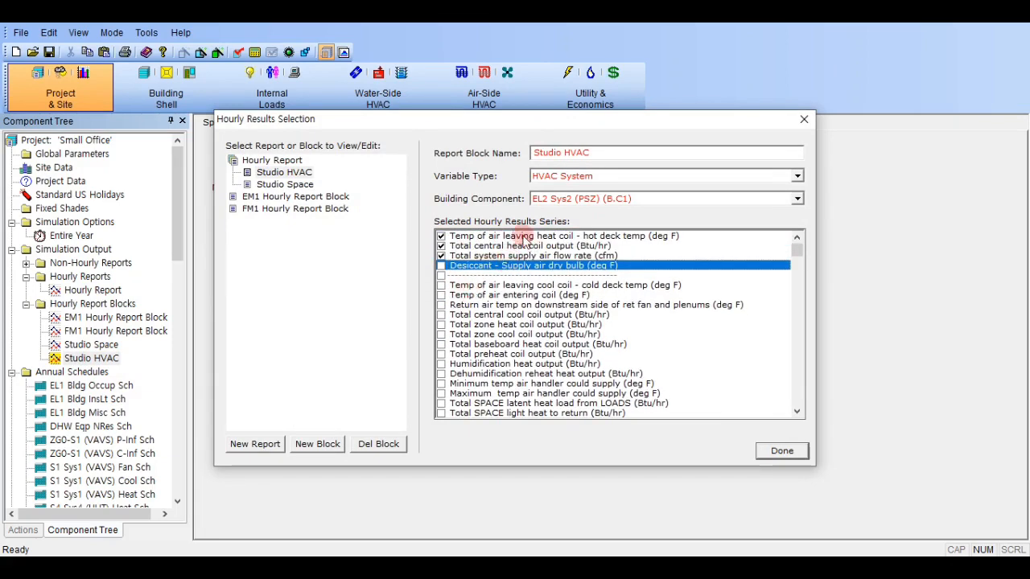
pyautogui.click(442, 325)
# - Browse the hourly results series and add Maximum temp air handler could supply (deg F) to the Studio HVAC block
pyautogui.scroll(-3, 483, 342)
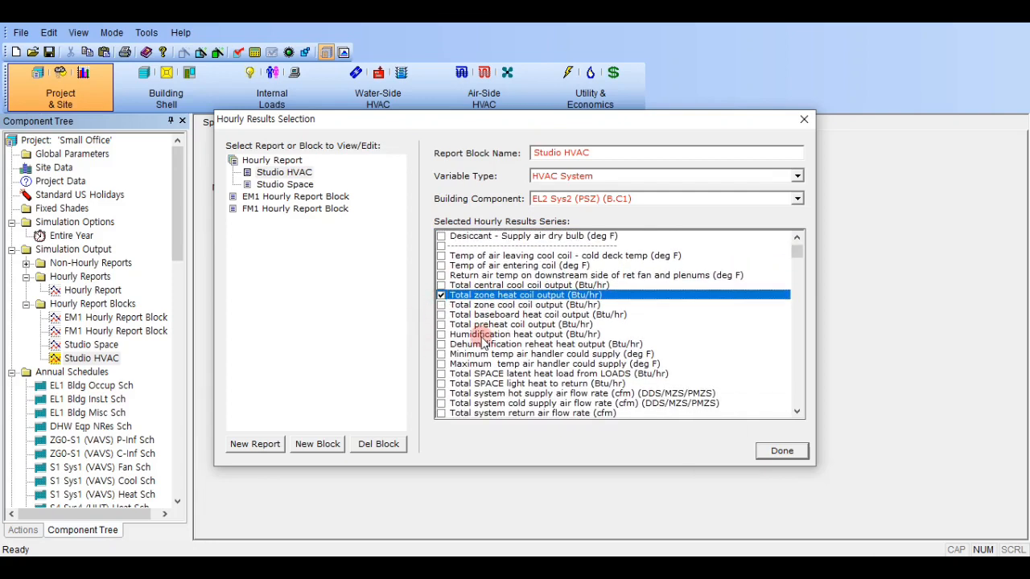
pyautogui.scroll(-7, 482, 342)
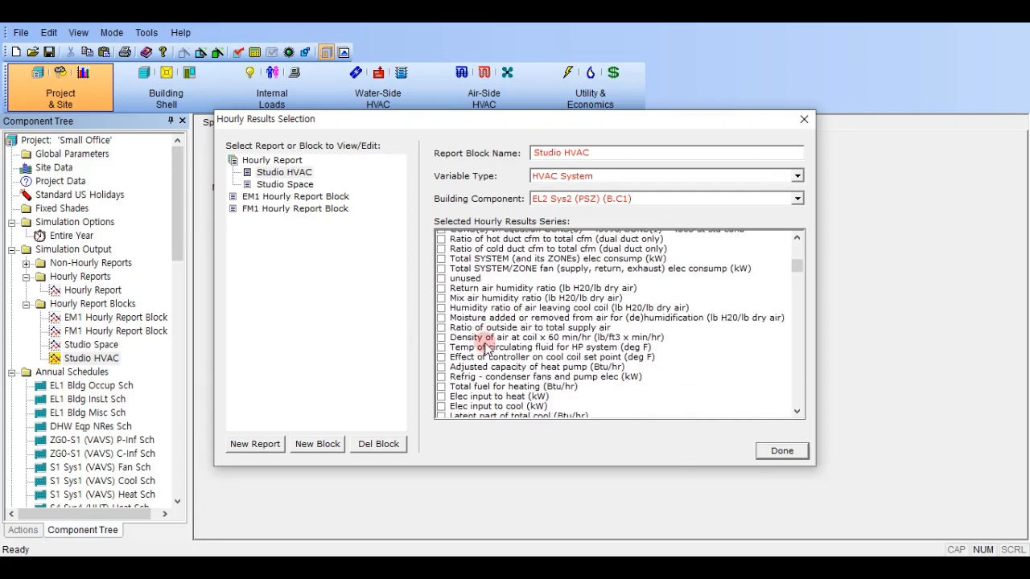
pyautogui.scroll(-10, 486, 348)
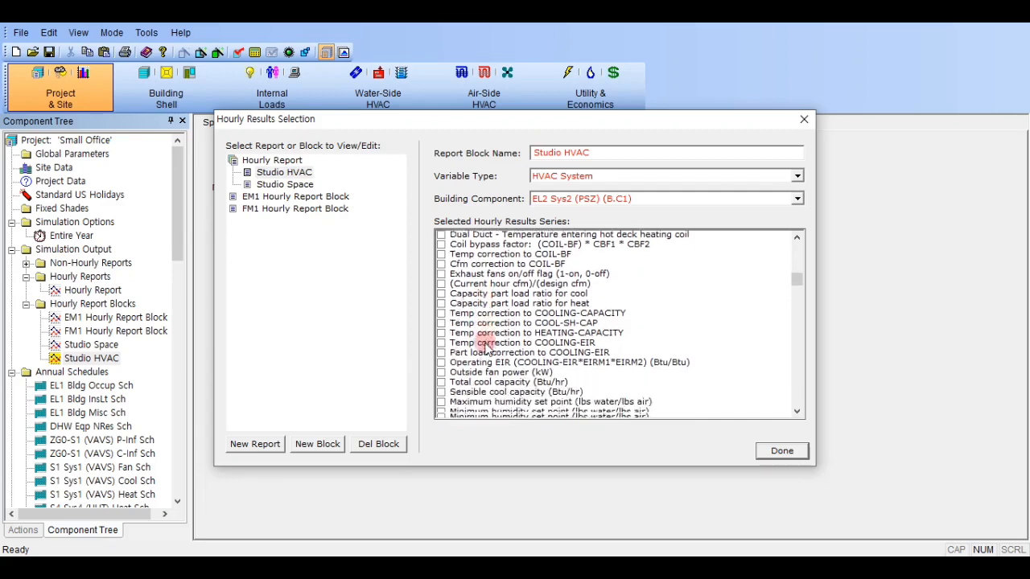
pyautogui.scroll(-13, 485, 347)
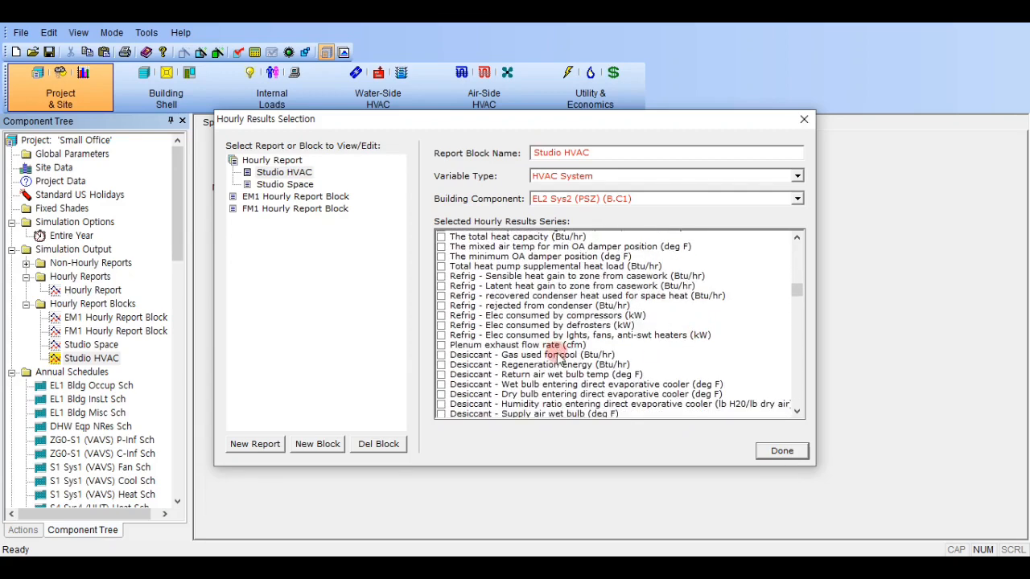
pyautogui.scroll(5, 560, 358)
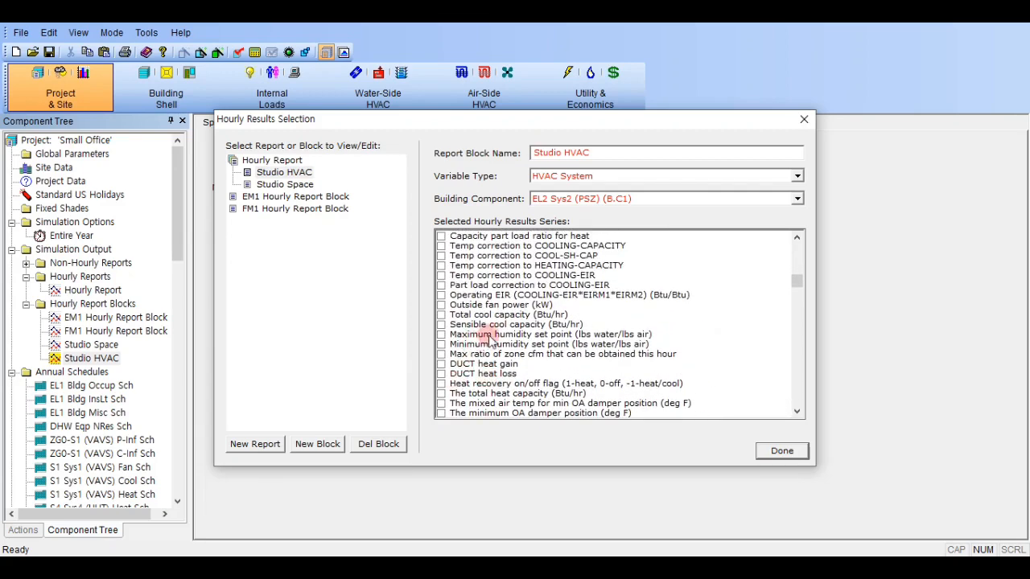
pyautogui.click(489, 336)
pyautogui.scroll(1, 487, 339)
pyautogui.moveTo(796, 282); pyautogui.dragTo(785, 255)
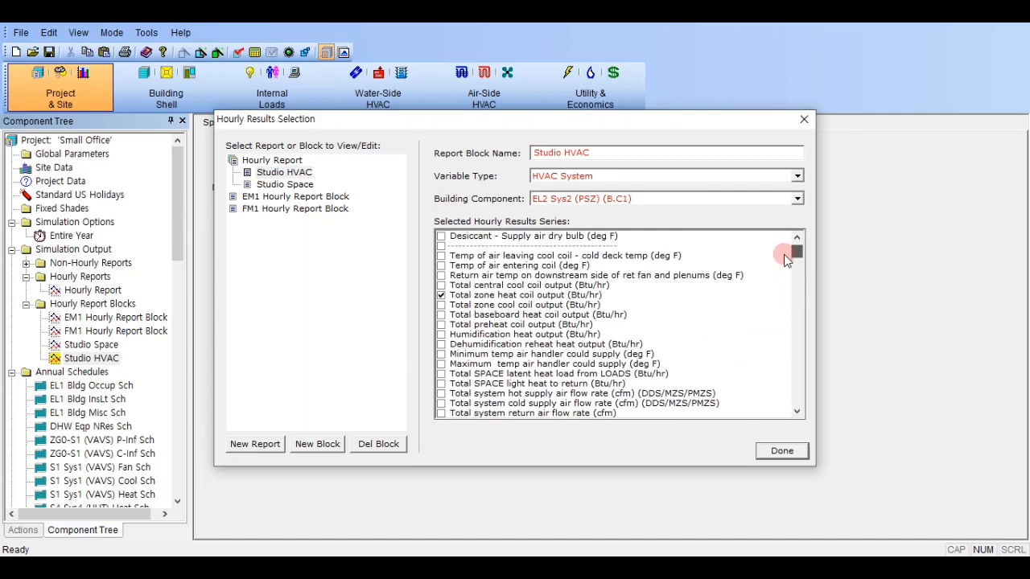
pyautogui.click(484, 365)
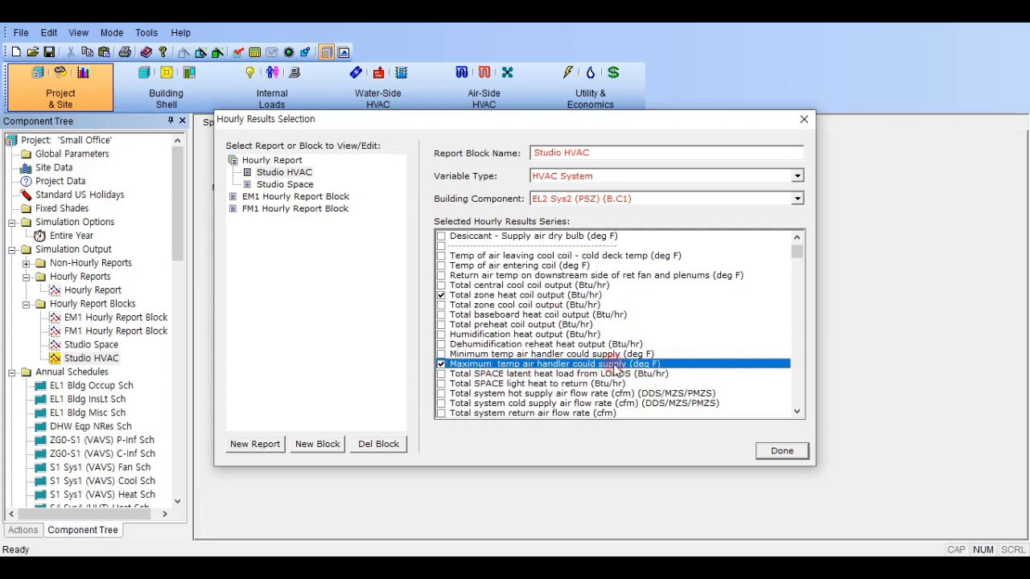
# - Remove the Temp of air leaving heat coil - hot deck temp series from the Studio HVAC block and finish the selection
pyautogui.scroll(1, 547, 322)
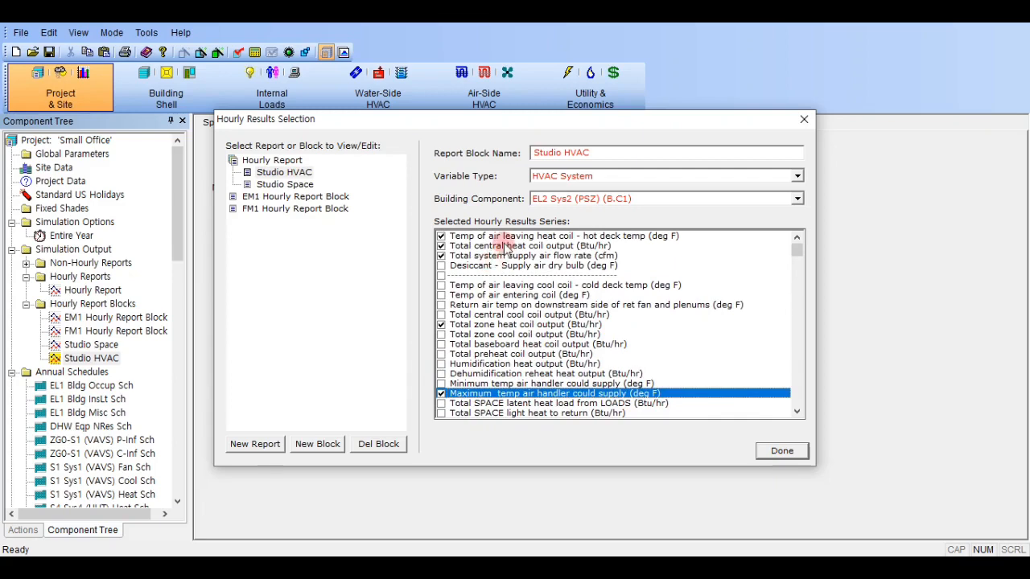
pyautogui.click(531, 242)
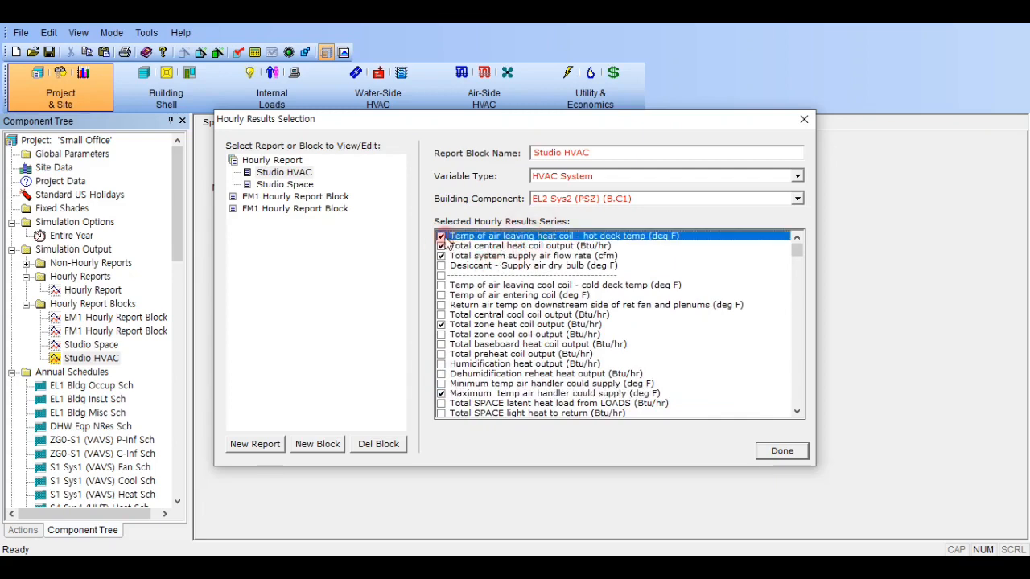
pyautogui.click(441, 235)
pyautogui.scroll(-2, 535, 304)
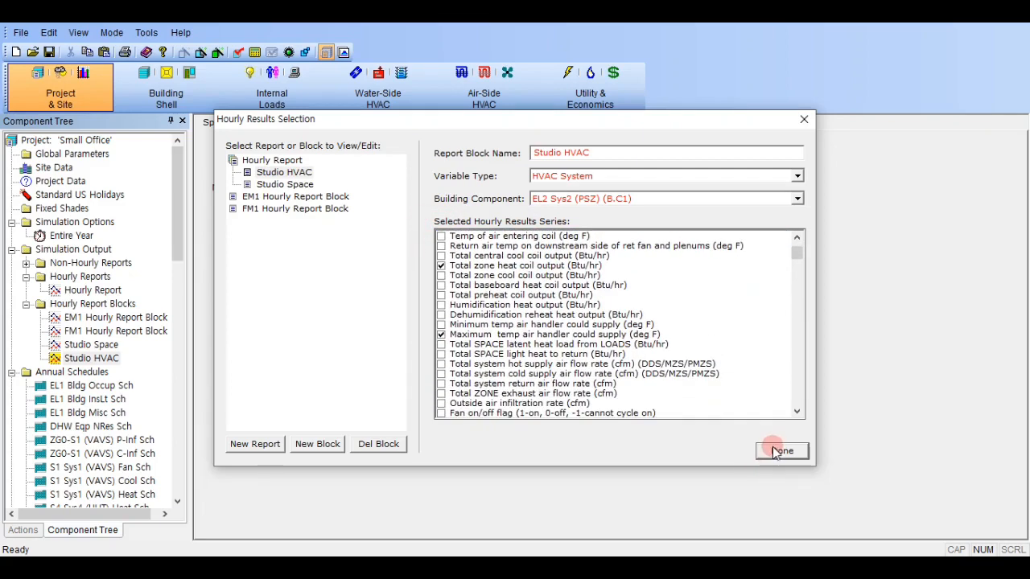
pyautogui.scroll(2, 618, 285)
pyautogui.scroll(-2, 485, 298)
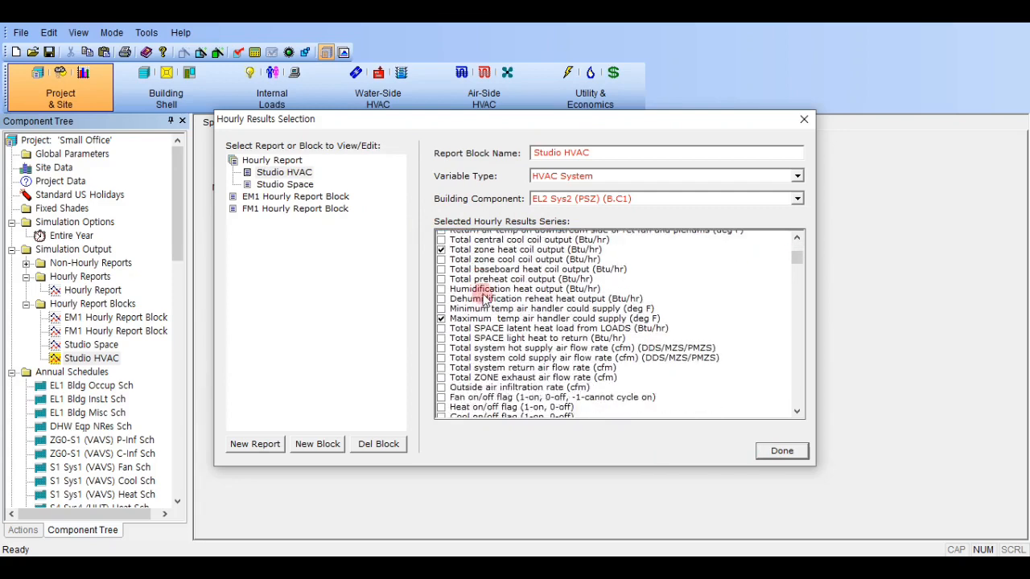
pyautogui.scroll(-5, 485, 298)
pyautogui.click(782, 450)
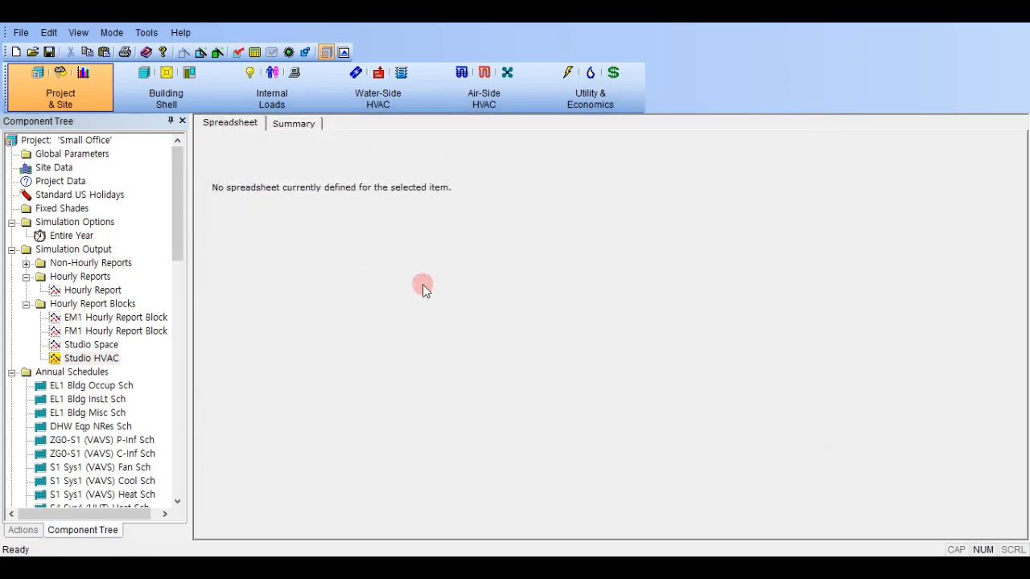
# - Simulate the saved project and open the hourly results of the Baseline Design run from its detailed output
pyautogui.click(254, 52)
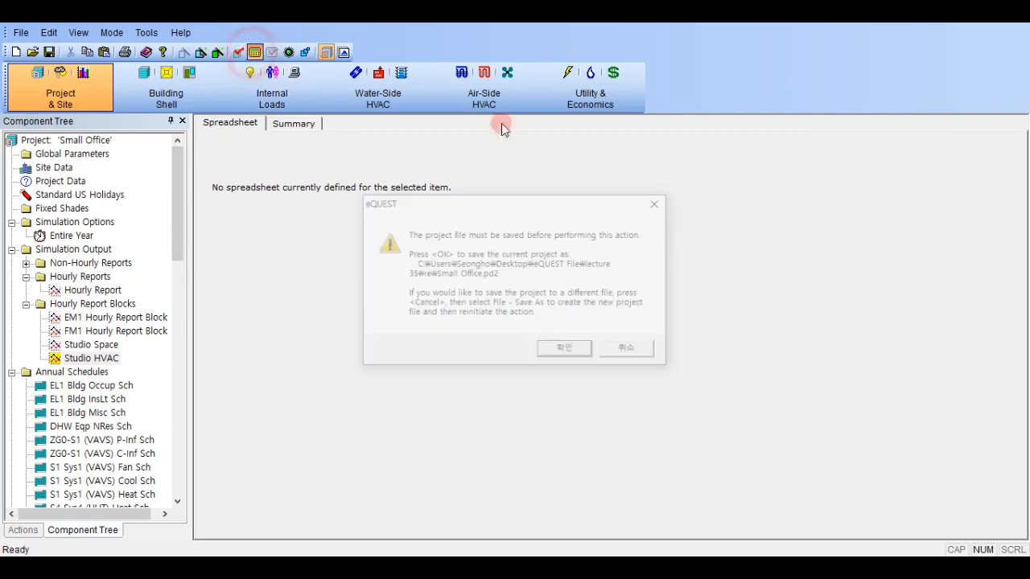
pyautogui.click(583, 351)
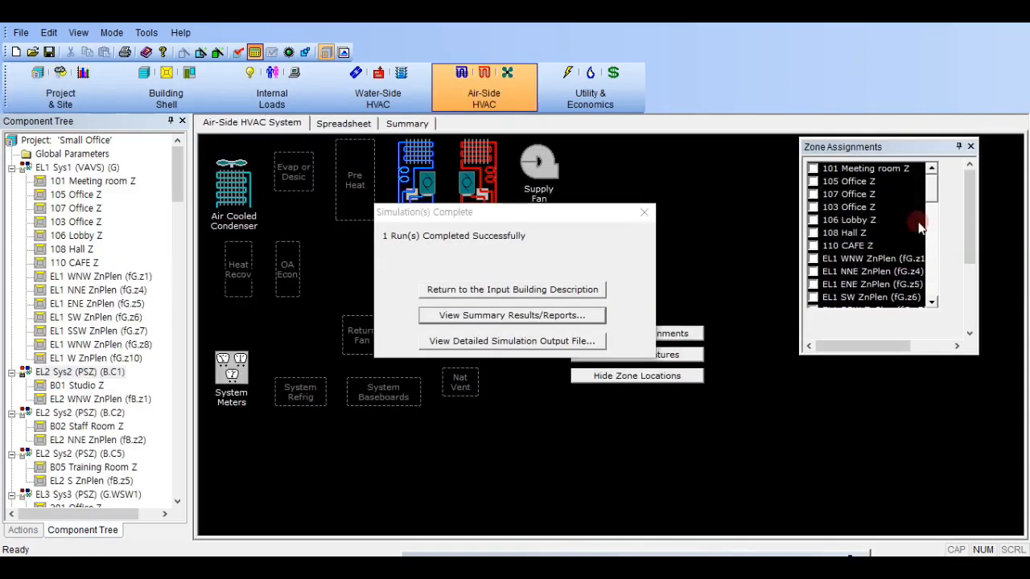
pyautogui.click(512, 339)
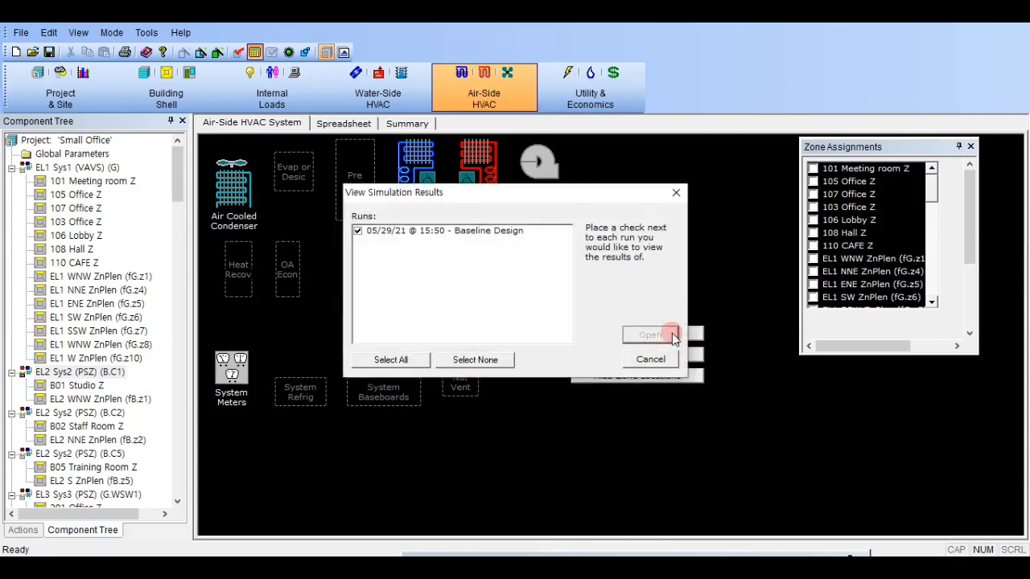
pyautogui.click(672, 333)
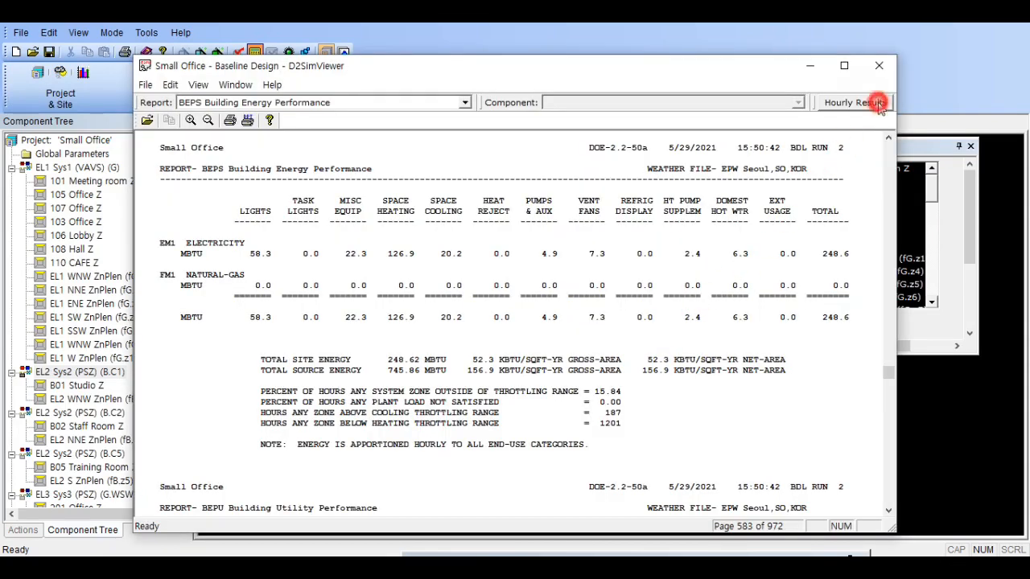
pyautogui.click(878, 103)
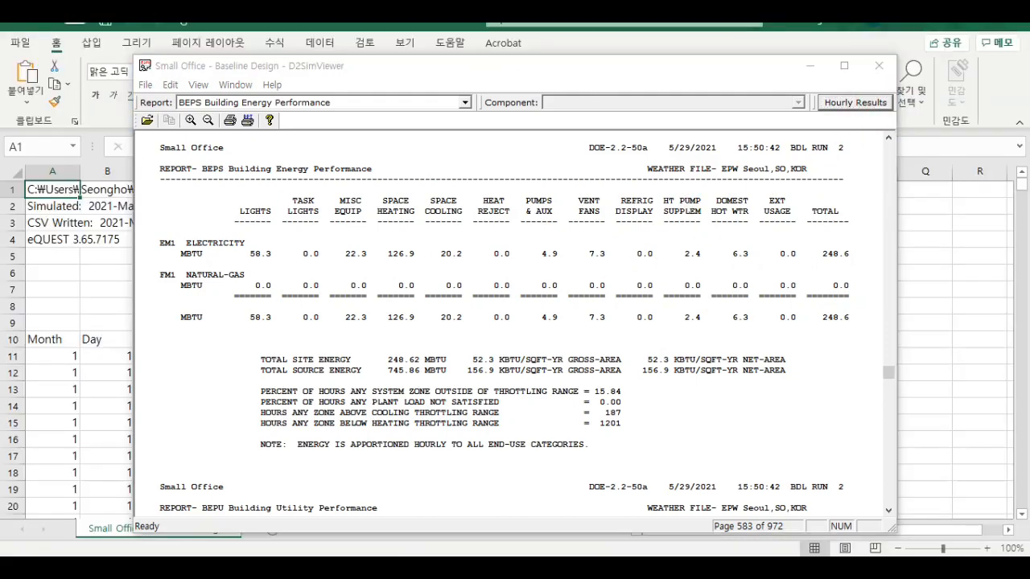
# - In Excel, make header row 10 taller, wrap its text and widen columns E to K so the series titles can be read
pyautogui.scroll(-1, 394, 333)
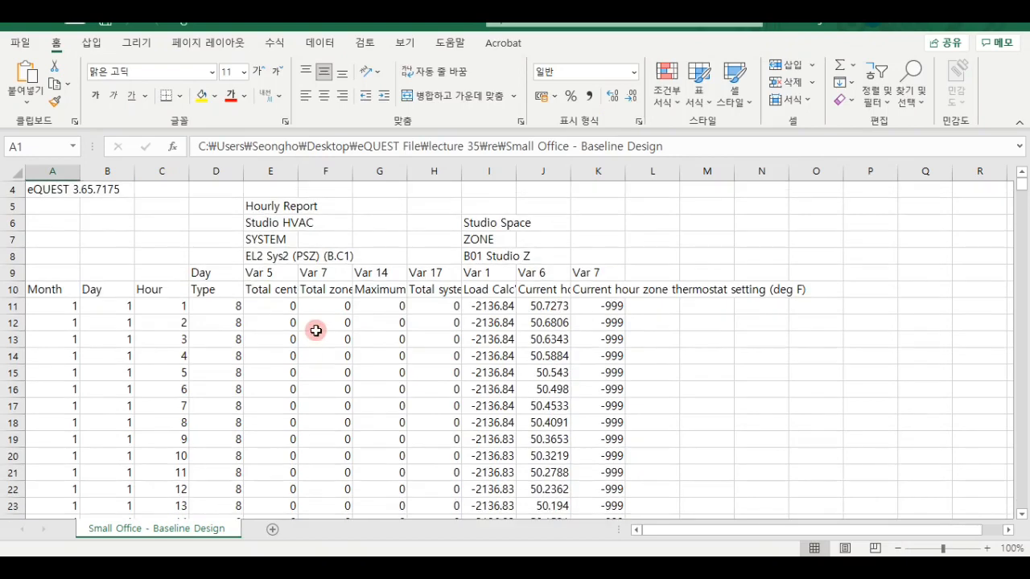
pyautogui.scroll(-1, 316, 331)
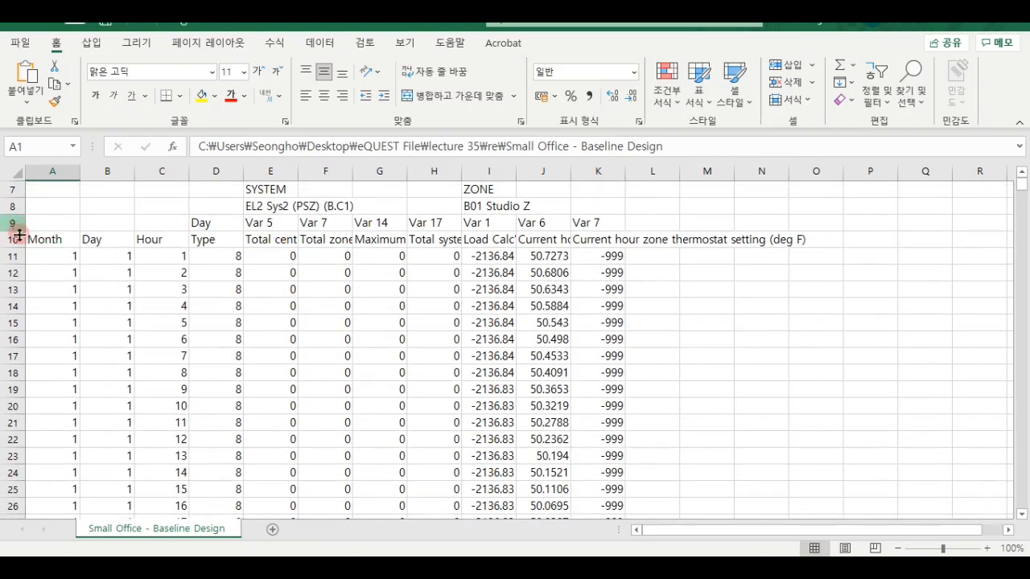
pyautogui.moveTo(15, 256); pyautogui.dragTo(14, 283)
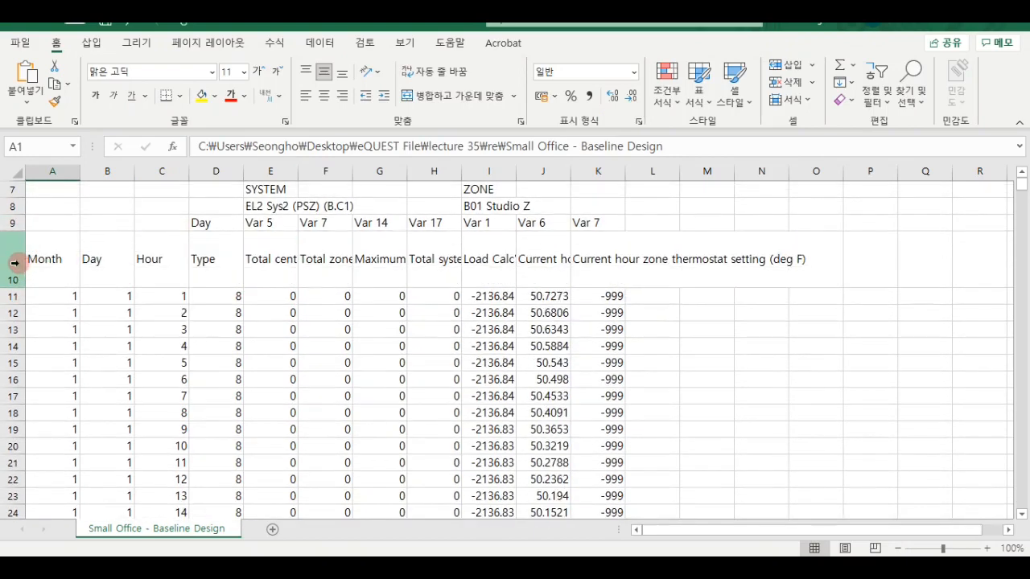
pyautogui.click(11, 266)
pyautogui.click(434, 81)
pyautogui.click(302, 240)
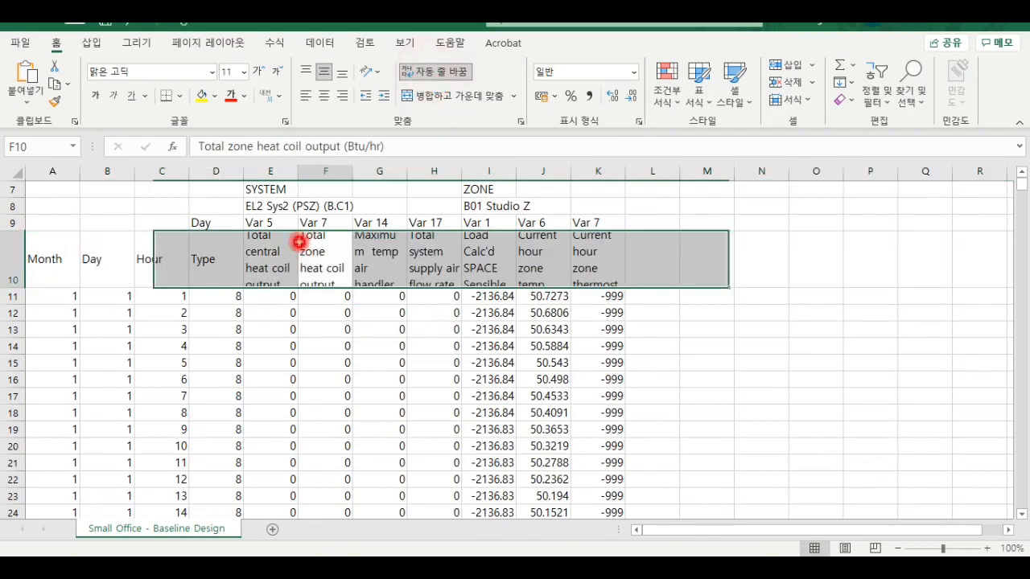
pyautogui.moveTo(261, 167); pyautogui.dragTo(619, 170)
pyautogui.click(627, 346)
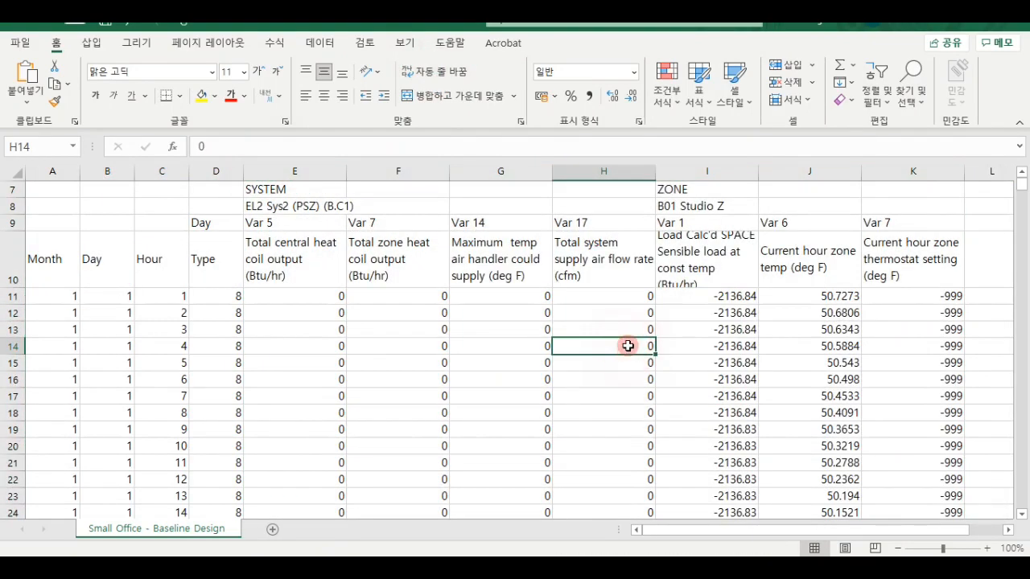
# - Delete the Total zone heat coil output column from the hourly results
pyautogui.scroll(-20, 705, 267)
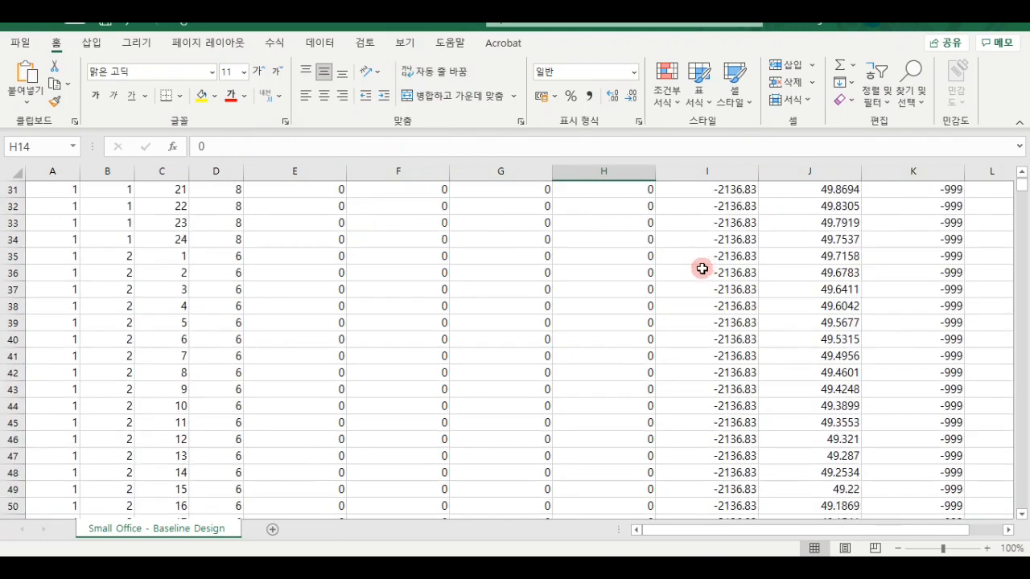
pyautogui.scroll(3, 683, 292)
pyautogui.click(430, 172)
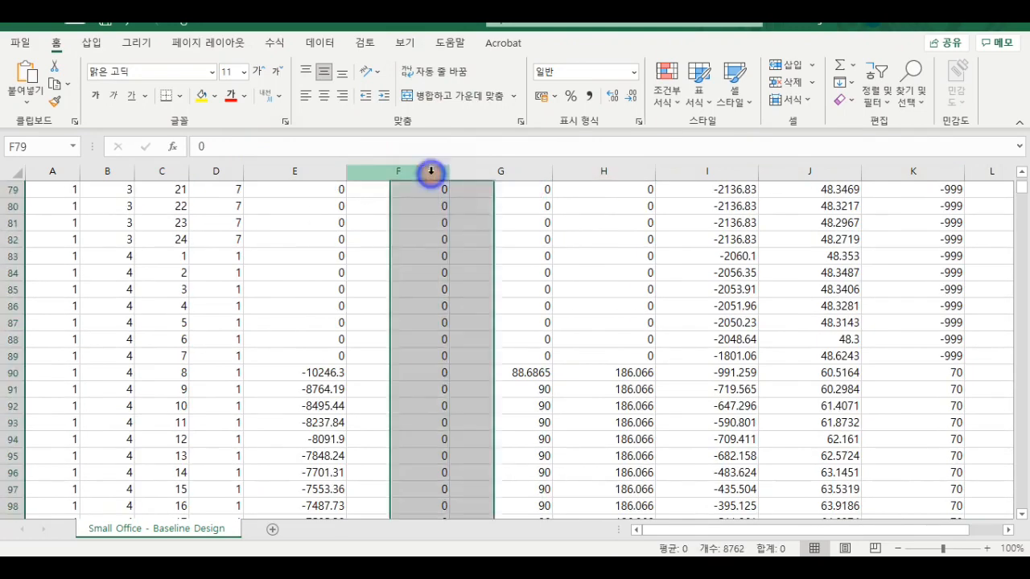
pyautogui.hotkey('ctrl', '-')
# - Widen columns E to J evenly so their wrapped headings fit in the header row
pyautogui.scroll(20, 759, 165)
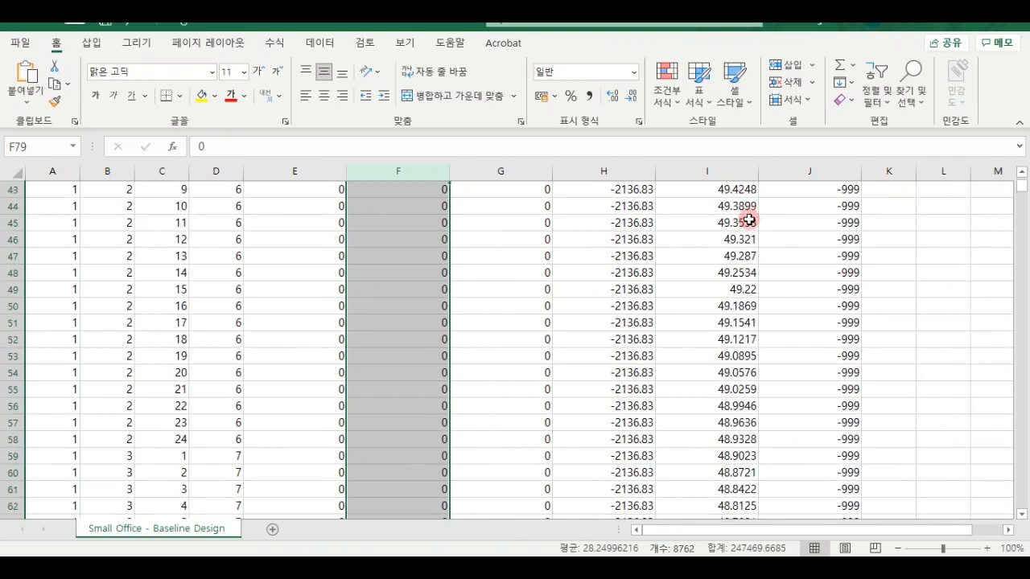
pyautogui.click(796, 172)
pyautogui.moveTo(499, 169); pyautogui.dragTo(361, 171)
pyautogui.scroll(-3, 690, 294)
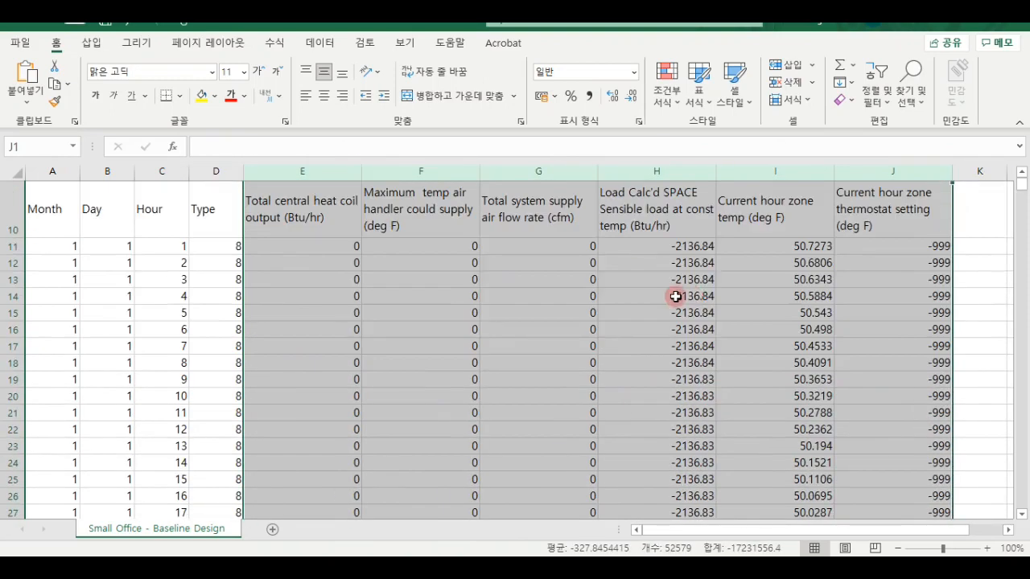
pyautogui.scroll(2, 683, 297)
pyautogui.scroll(-1, 202, 352)
pyautogui.click(271, 348)
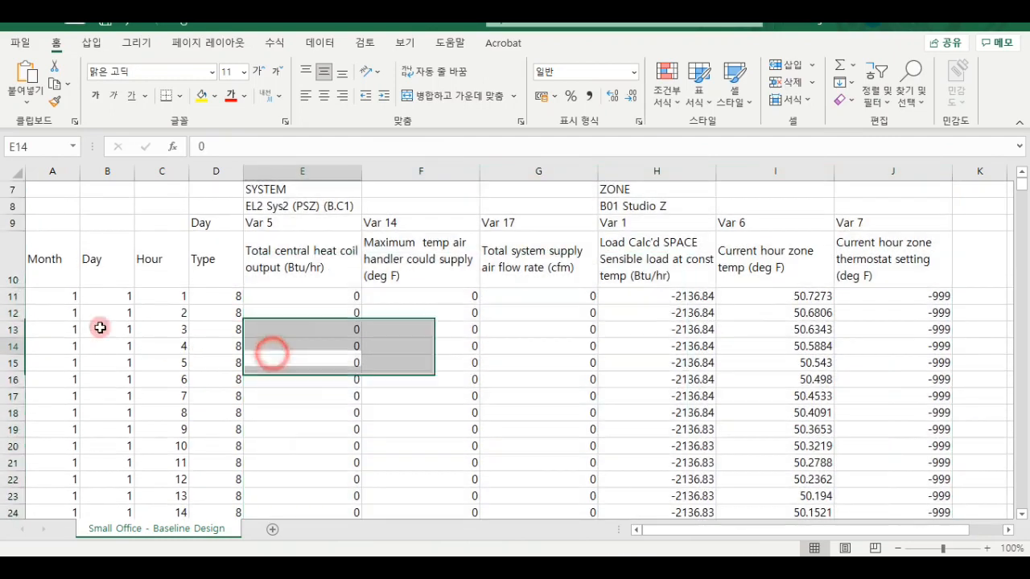
# - Freeze the heading rows above row 11 of the hourly results
pyautogui.click(13, 295)
pyautogui.click(404, 42)
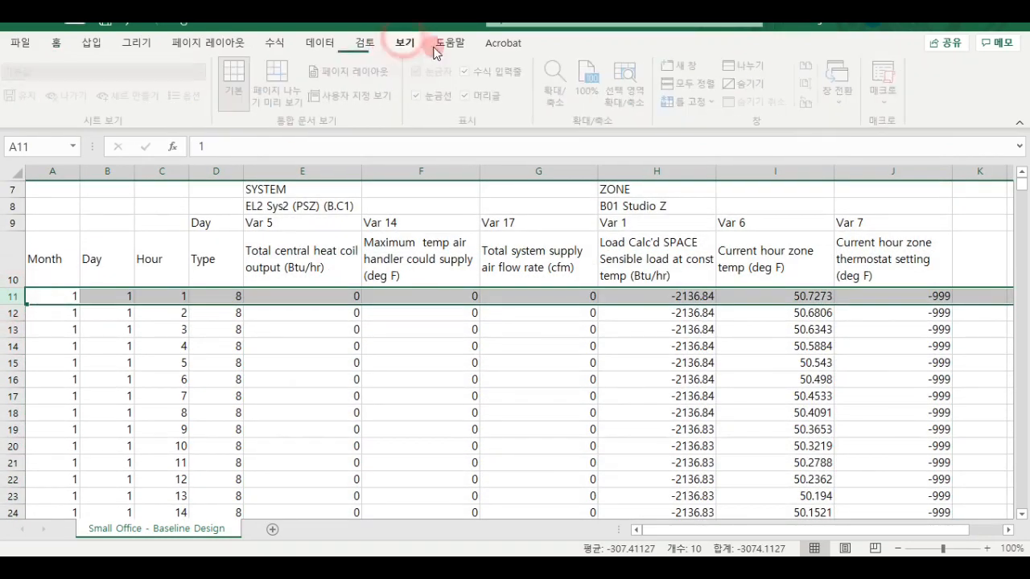
pyautogui.click(698, 107)
pyautogui.click(692, 133)
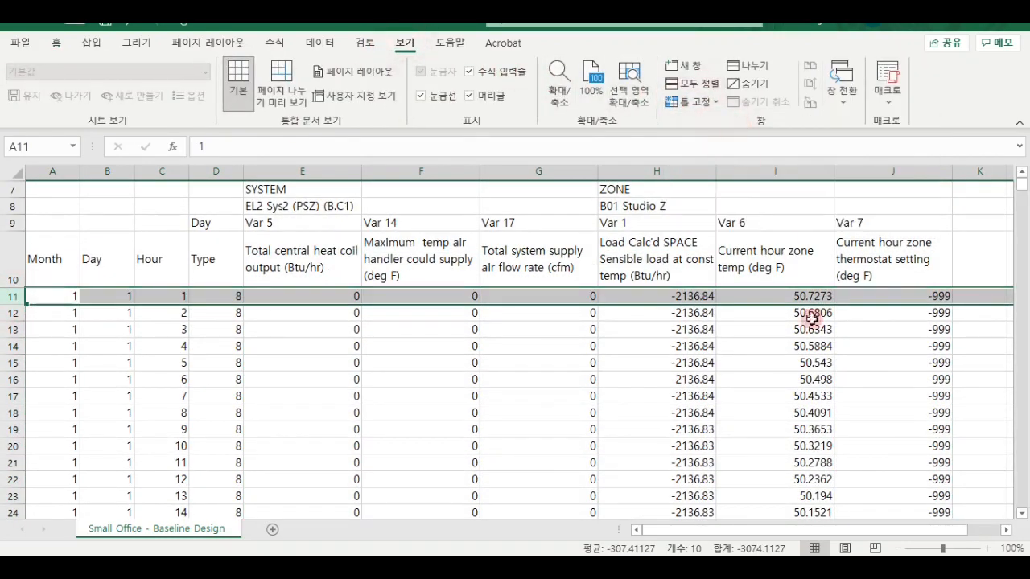
# - Examine the early January zone temperatures against the thermostat setting, maximum supply temperature, heat coil output and air flow
pyautogui.scroll(-13, 813, 346)
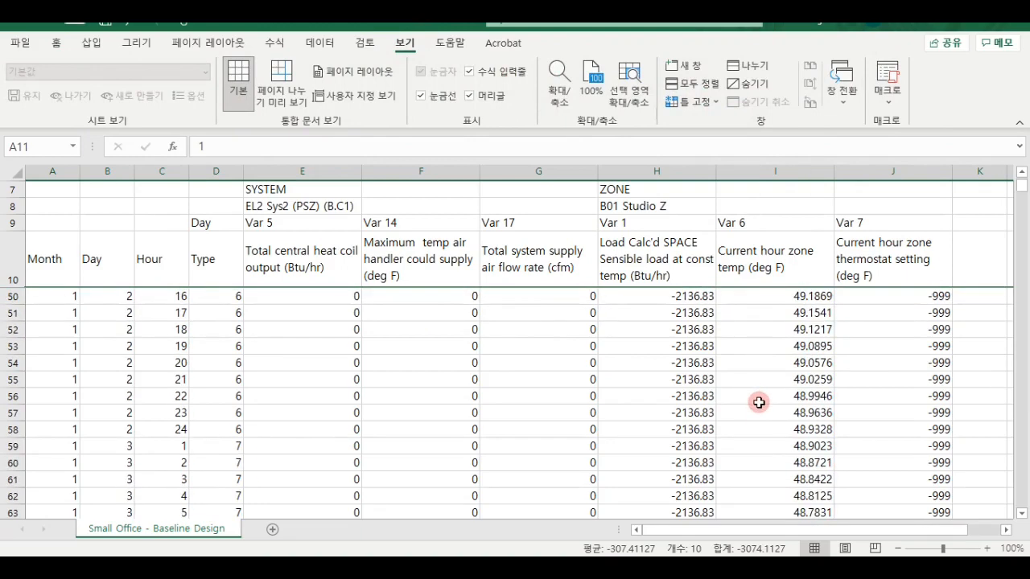
pyautogui.scroll(-12, 753, 432)
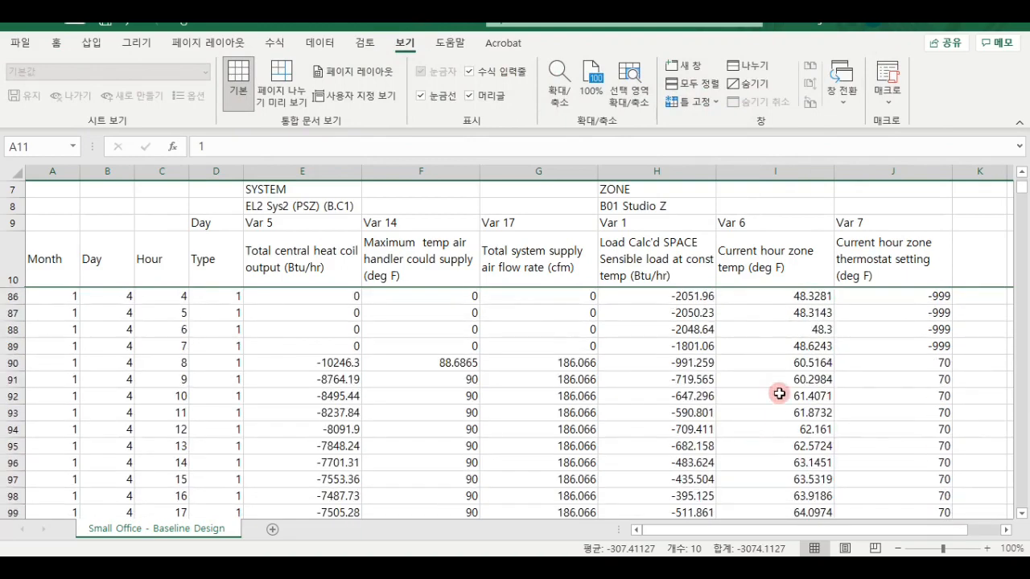
pyautogui.scroll(2, 800, 373)
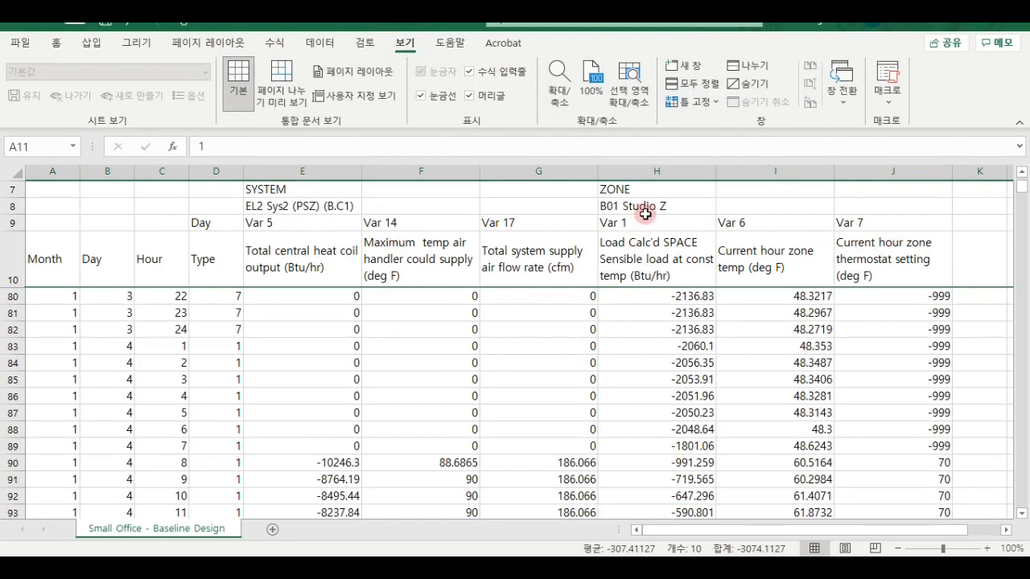
pyautogui.click(918, 265)
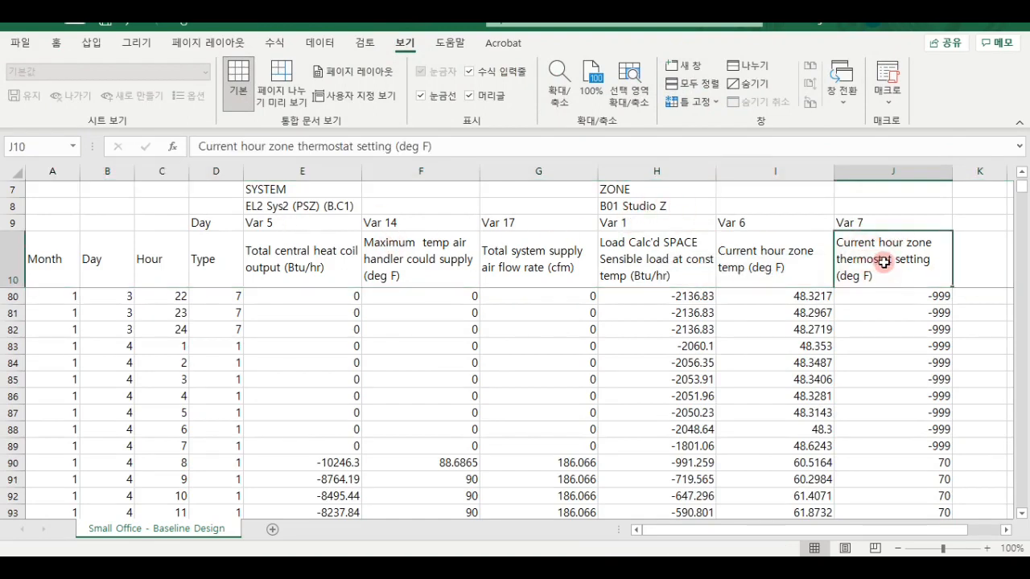
pyautogui.scroll(-1, 886, 276)
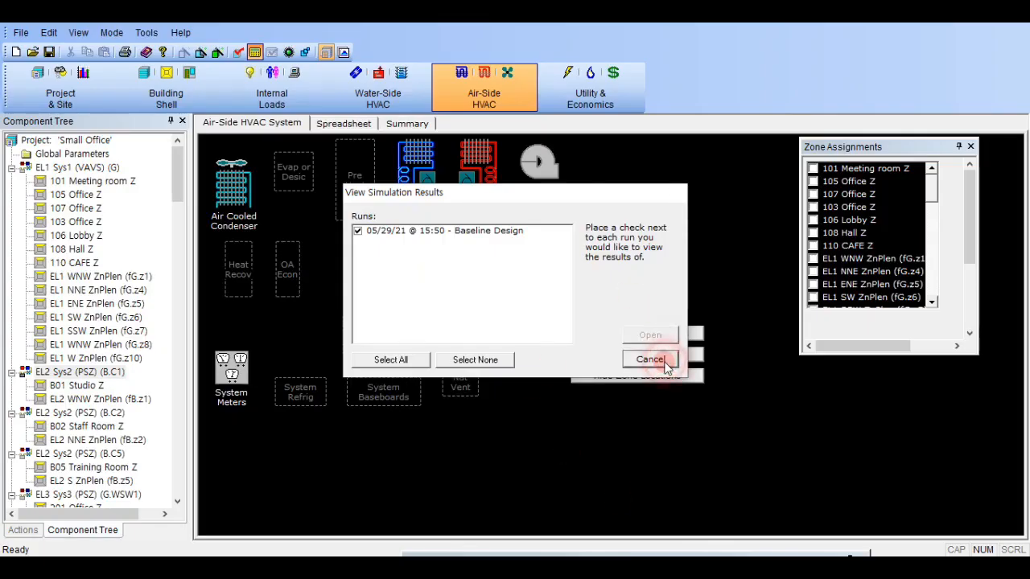
# - Back in eQUEST, close the run selection and simulation completion dialogs to return to the air-side HVAC view
pyautogui.click(650, 359)
pyautogui.click(643, 212)
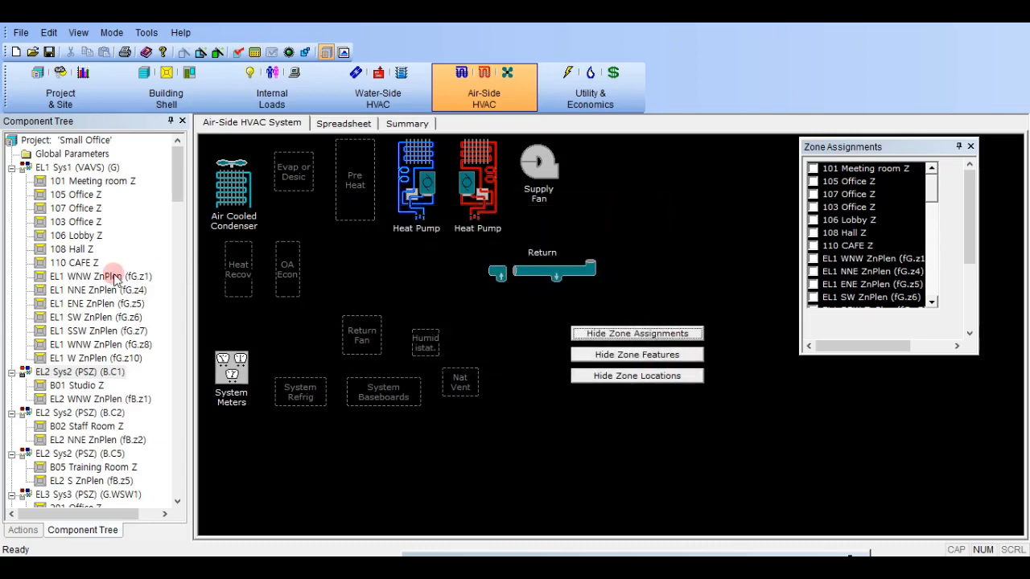
# - Check the B01 Studio zone's thermostat schedules and indoor design temperatures in its zone parameters
pyautogui.click(89, 181)
pyautogui.click(765, 50)
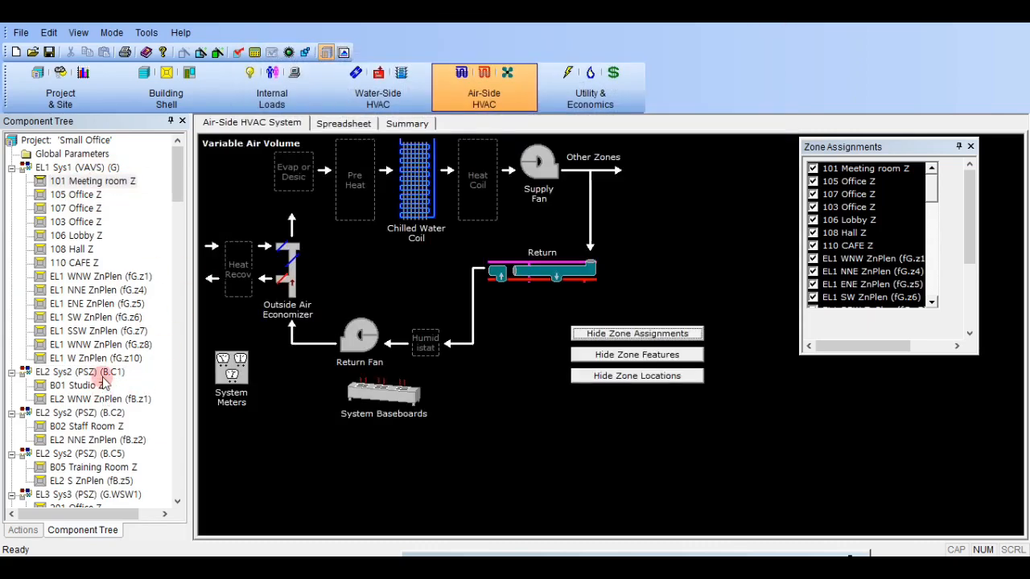
pyautogui.click(92, 387)
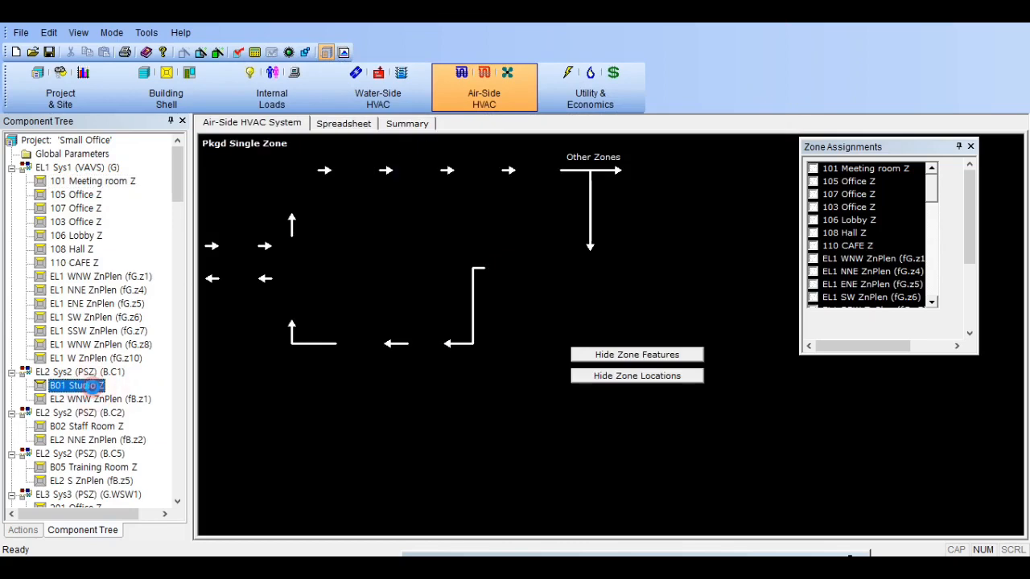
pyautogui.doubleClick(93, 386)
pyautogui.doubleClick(438, 372)
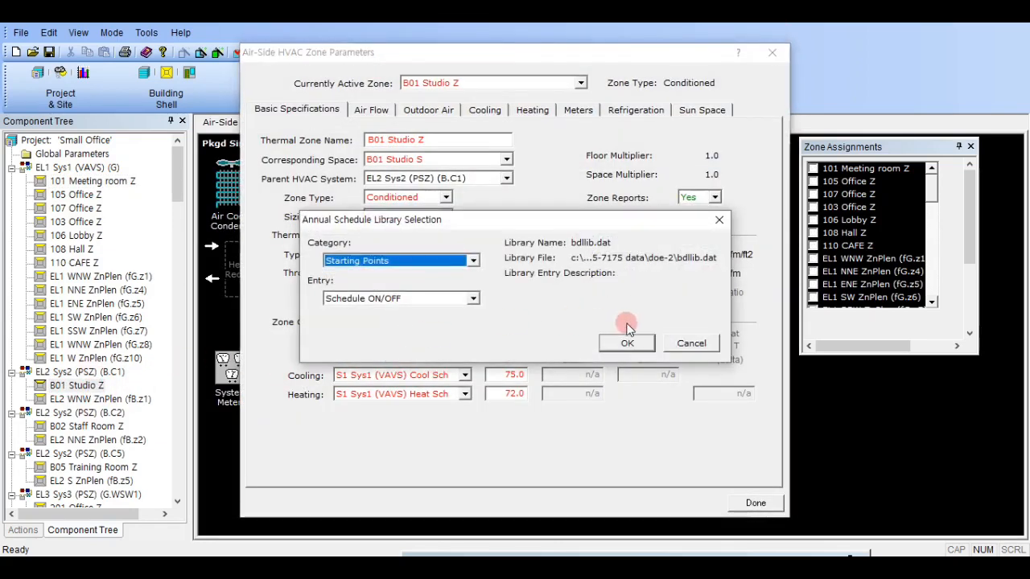
pyautogui.click(706, 341)
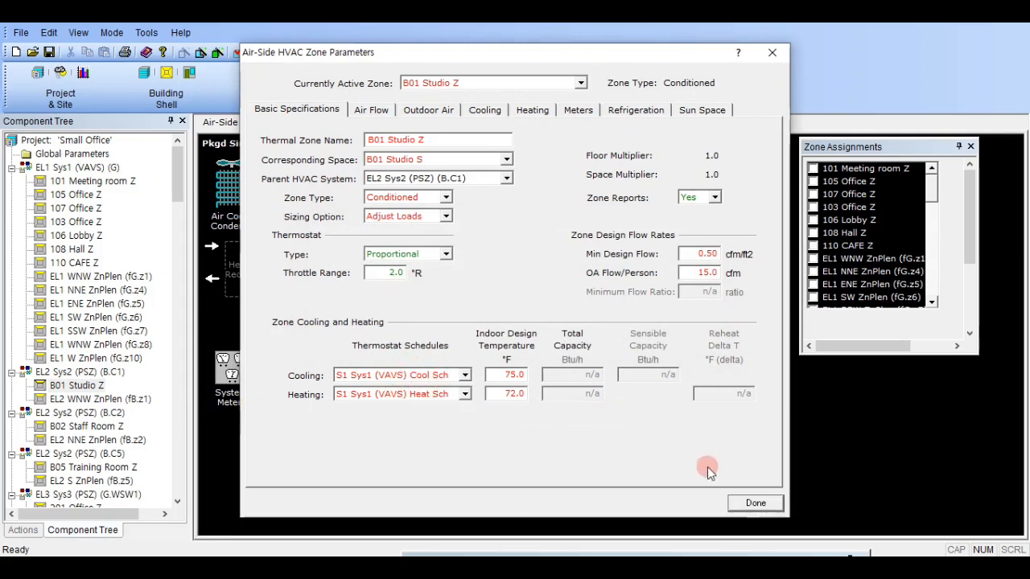
pyautogui.click(762, 504)
# - Review the S1 Sys1 (VAVS) Heat Wk weekly schedule and the hourly temperatures of its S1 Sys1 (VAVS) Heat WD day schedule
pyautogui.scroll(-10, 113, 386)
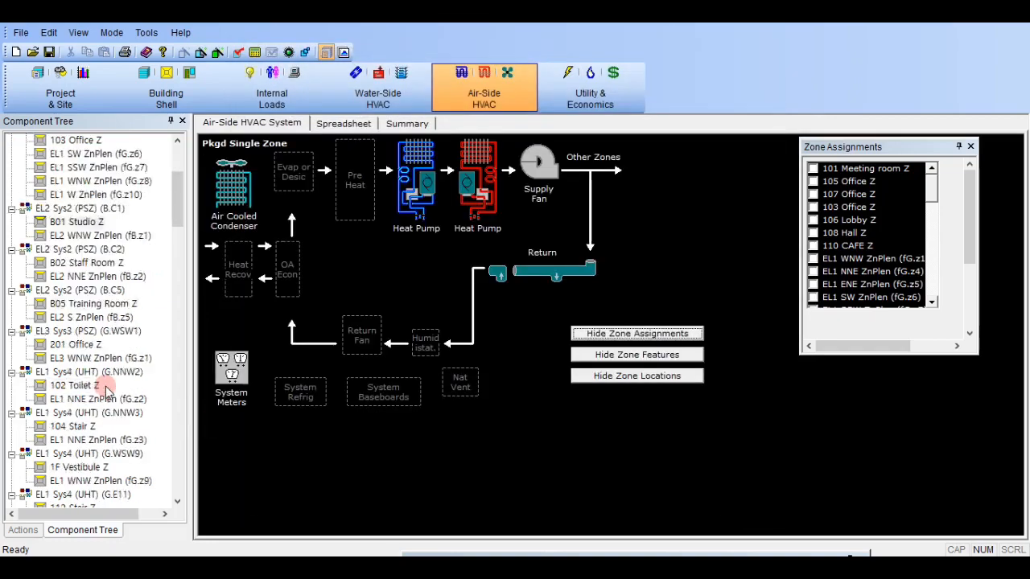
pyautogui.scroll(-20, 111, 386)
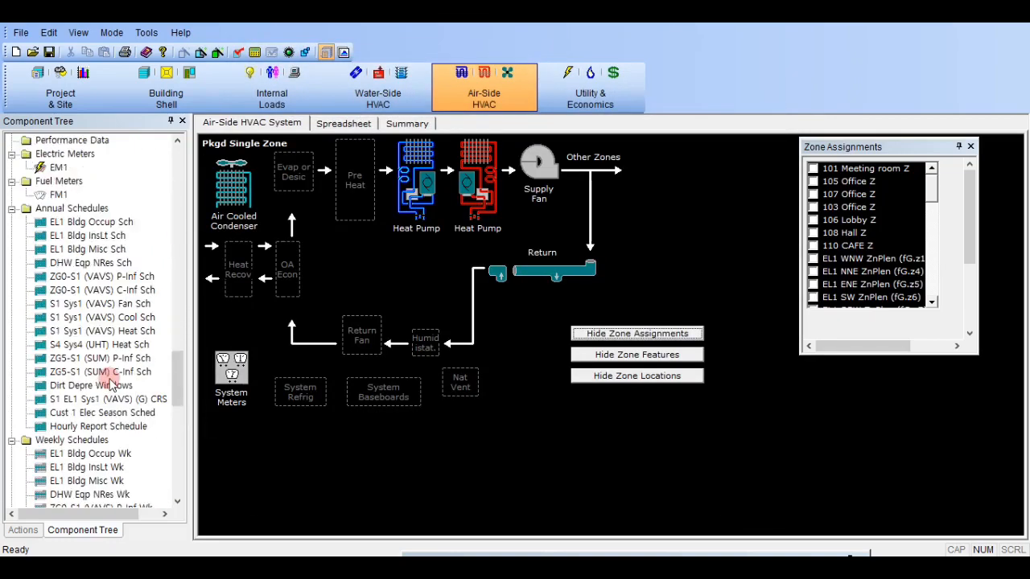
pyautogui.scroll(1, 111, 386)
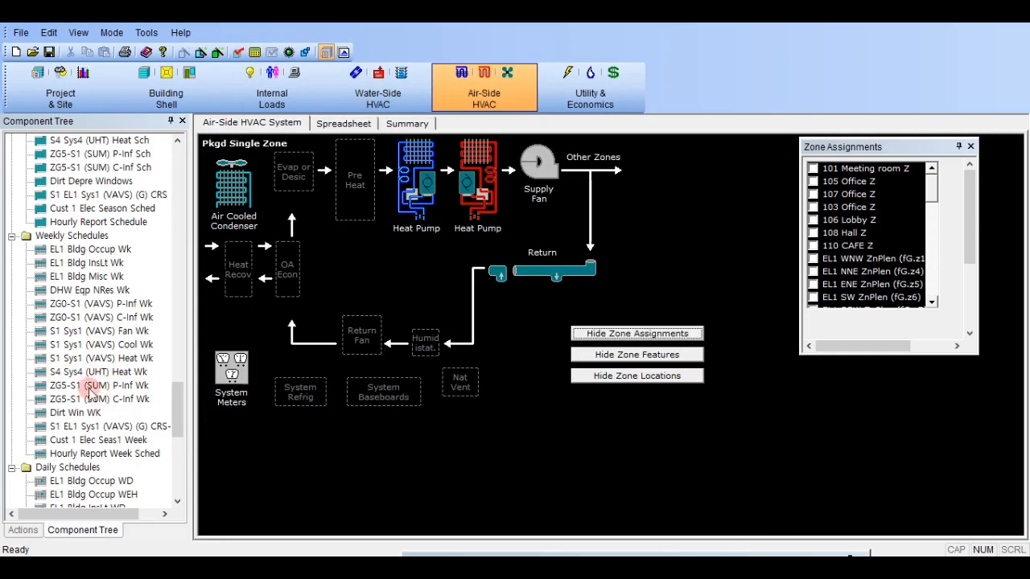
pyautogui.click(137, 358)
pyautogui.doubleClick(165, 361)
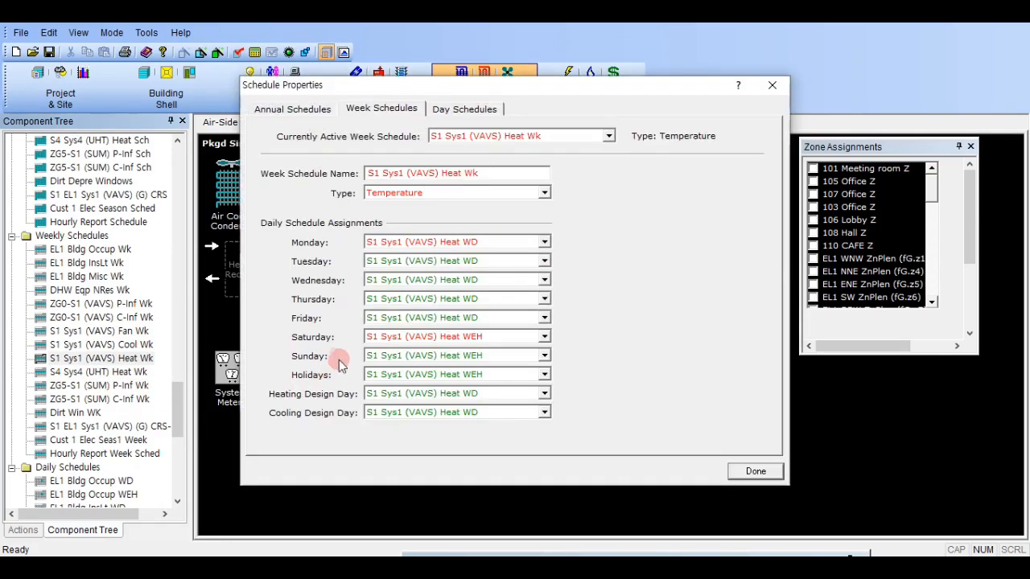
pyautogui.click(475, 107)
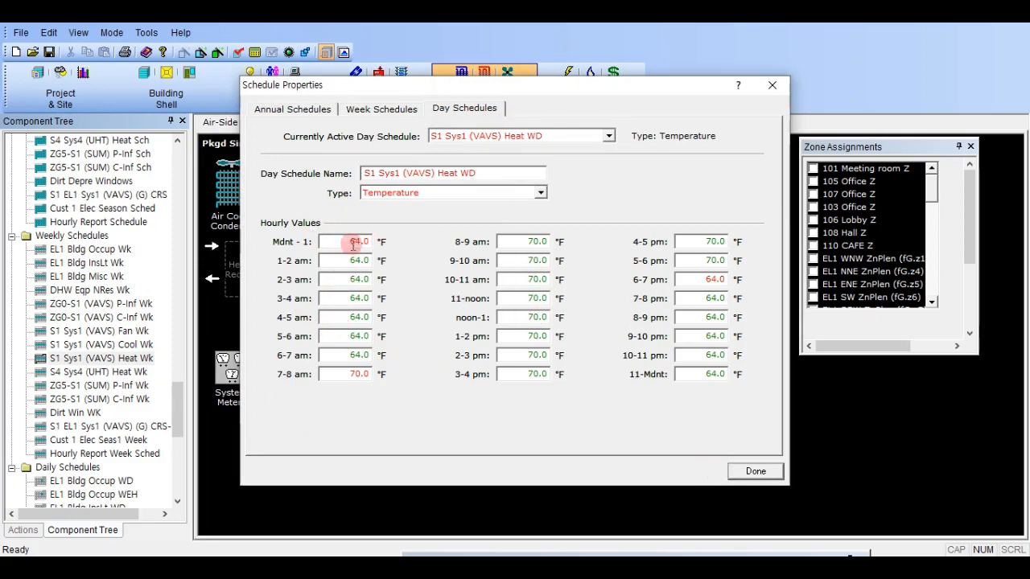
pyautogui.click(754, 472)
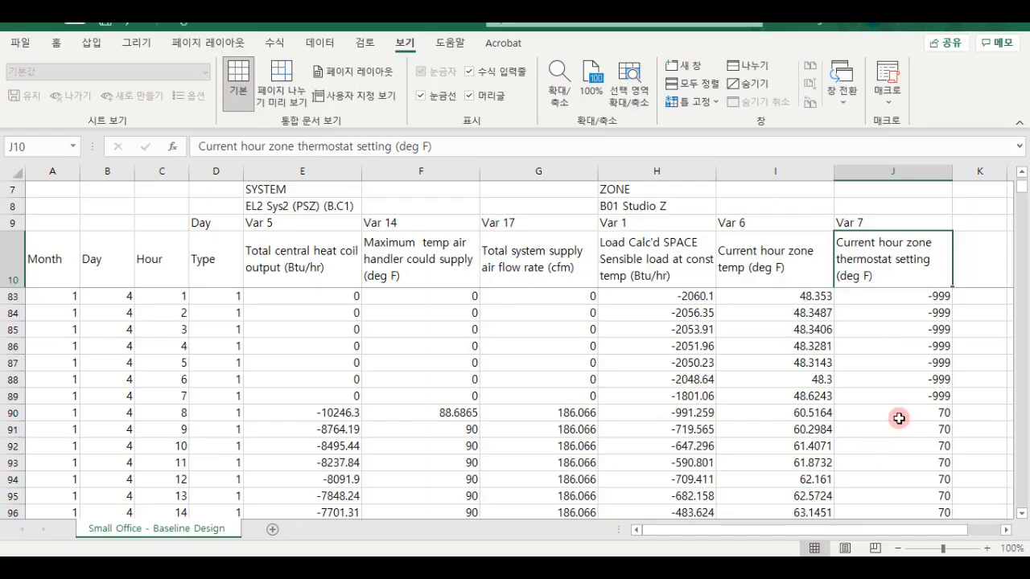
# - In Excel, examine the thermostat setting, zone temperature and system values for hours 1 to 7 of January 4
pyautogui.moveTo(899, 418); pyautogui.dragTo(736, 412)
pyautogui.moveTo(882, 394); pyautogui.dragTo(889, 322)
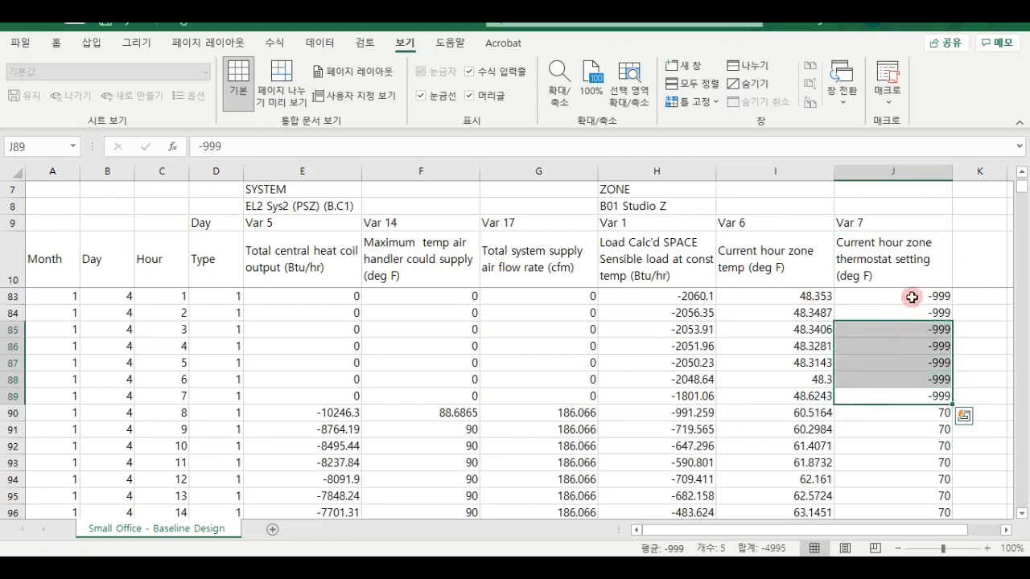
pyautogui.click(912, 295)
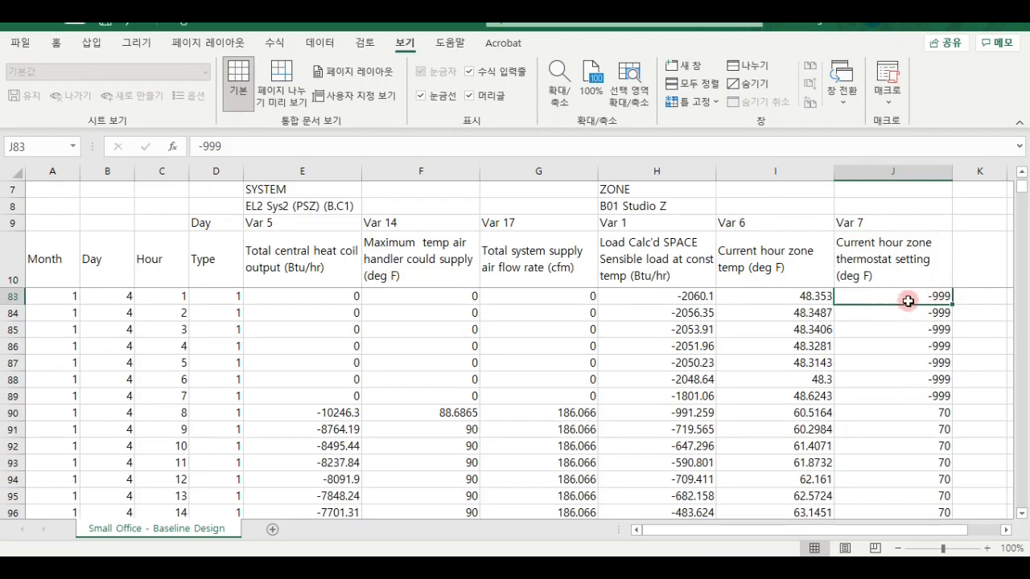
pyautogui.moveTo(908, 398); pyautogui.dragTo(915, 313)
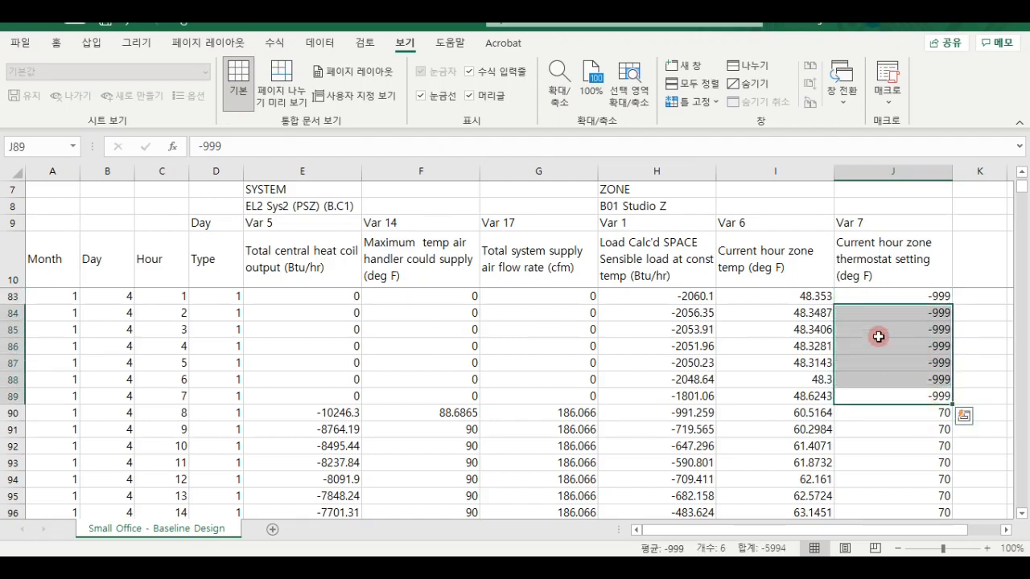
pyautogui.click(910, 298)
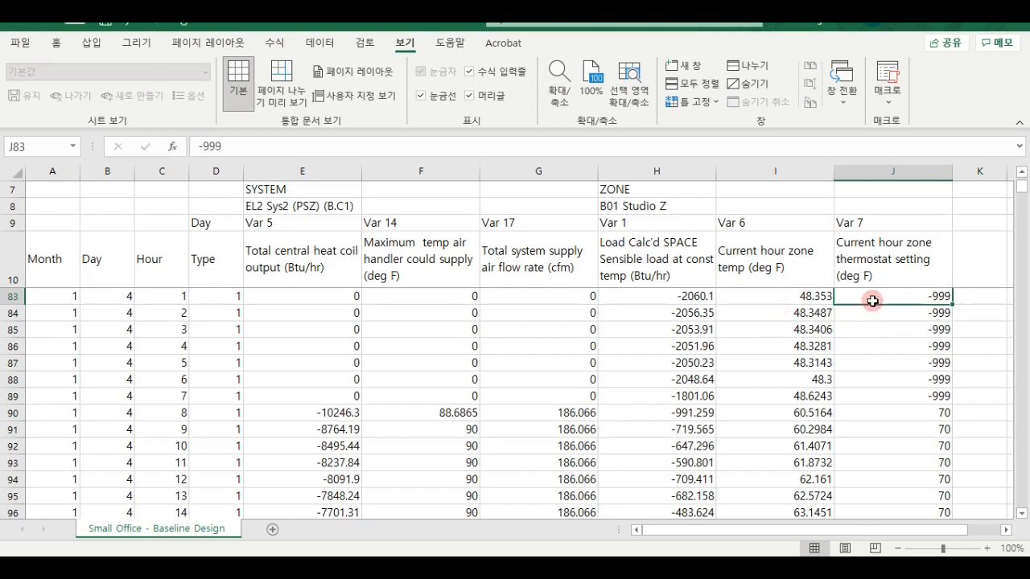
pyautogui.moveTo(846, 295); pyautogui.dragTo(205, 394)
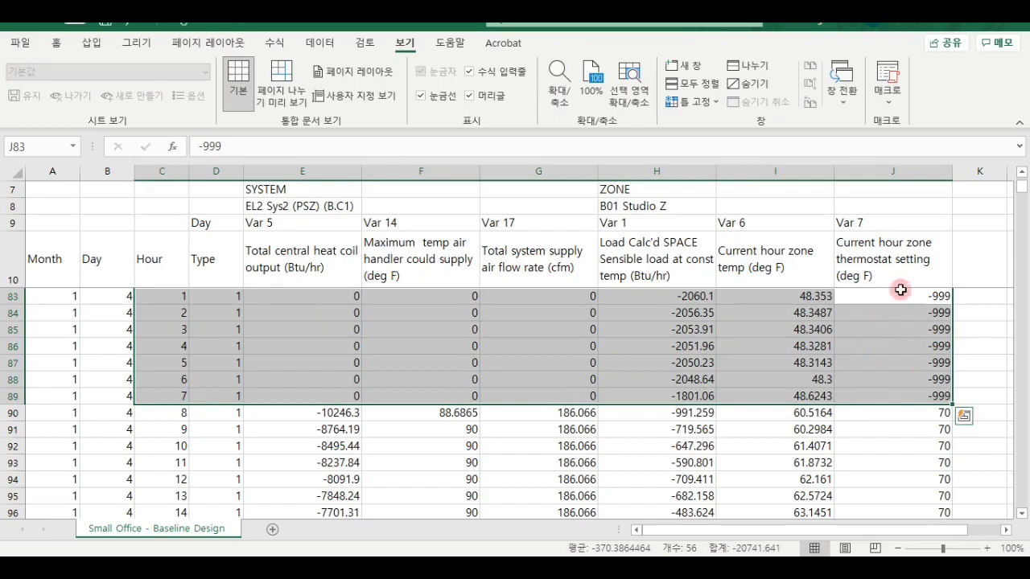
pyautogui.click(890, 361)
# - Back in eQUEST, switch to Wizard Data Edit mode without saving the project and open the Project Navigator
pyautogui.click(629, 566)
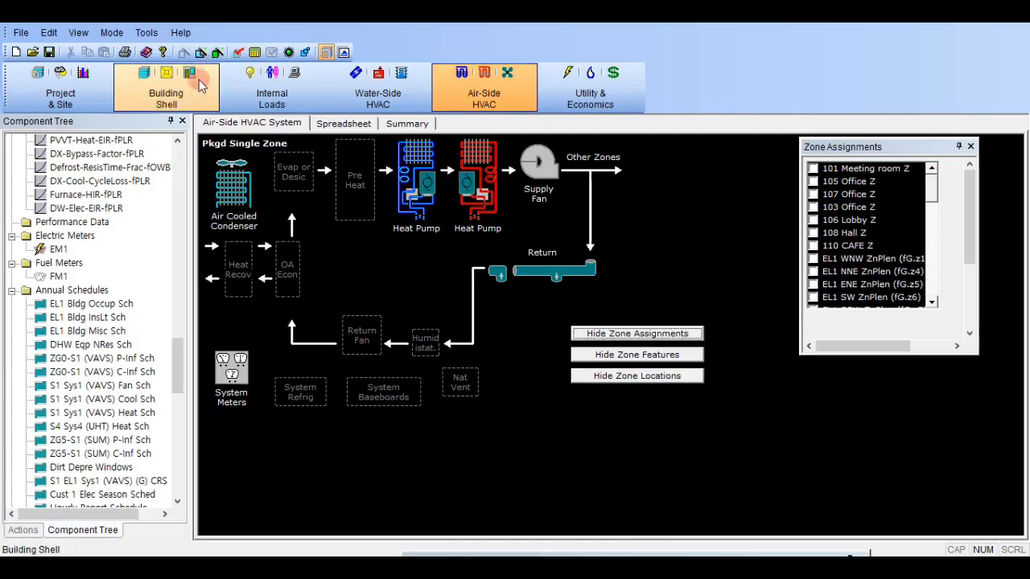
pyautogui.click(201, 53)
pyautogui.click(621, 321)
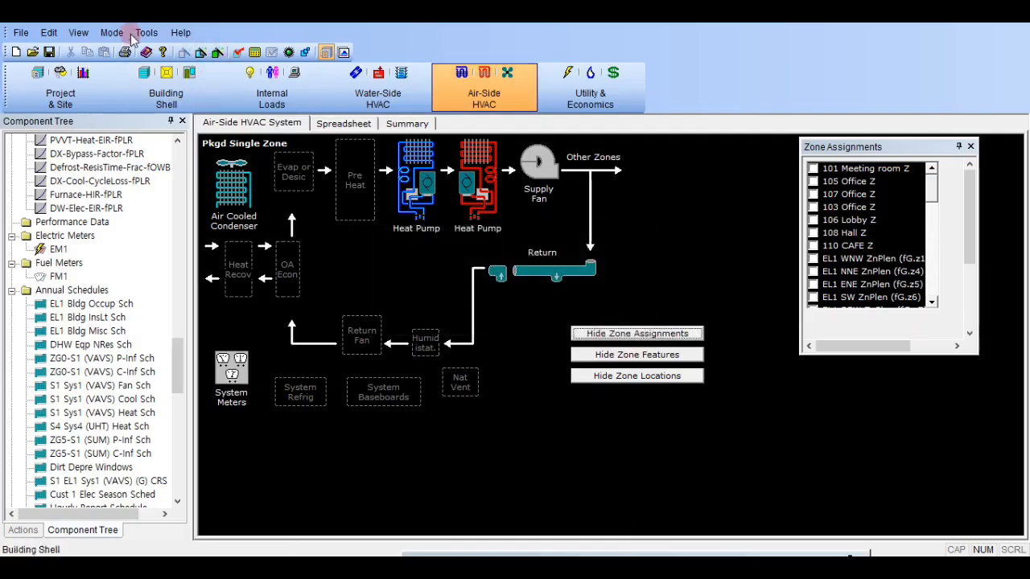
pyautogui.click(111, 32)
pyautogui.click(141, 47)
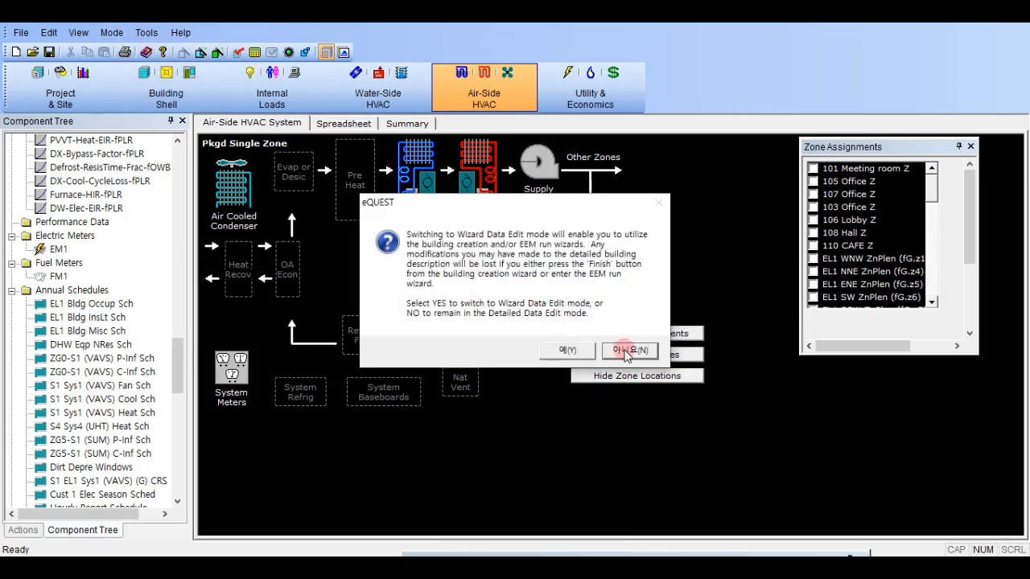
pyautogui.click(576, 351)
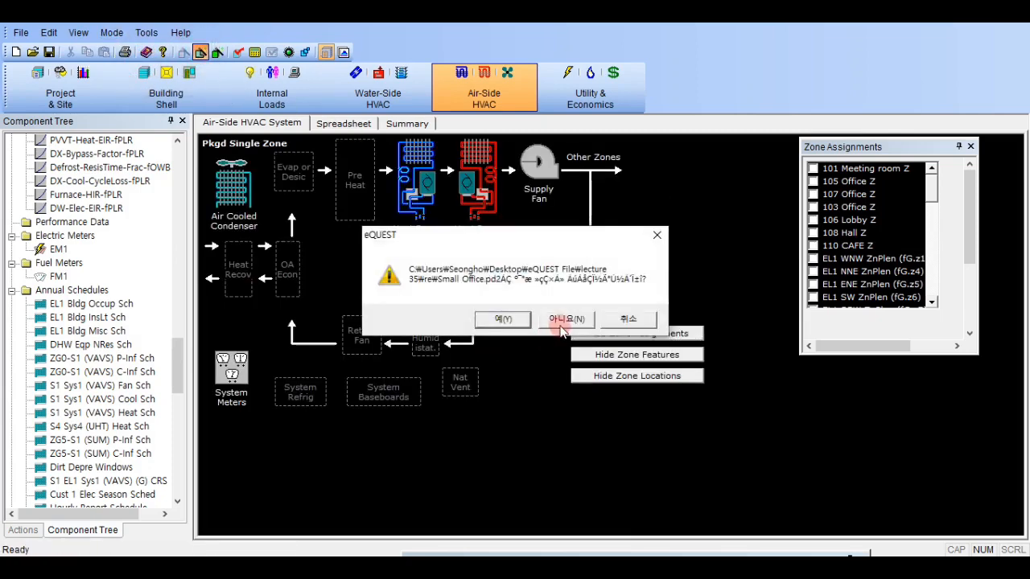
pyautogui.click(564, 323)
pyautogui.click(620, 355)
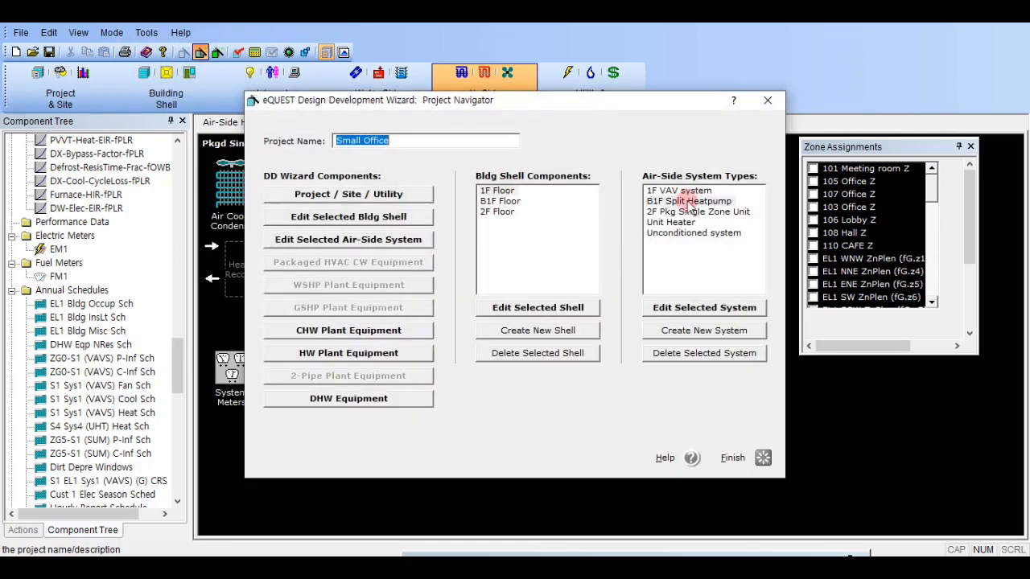
# - Review the B1F Split Heatpump's night fan cycling options, keeping No Fan Night Cycling, and return to Detailed Data Edit mode
pyautogui.click(682, 201)
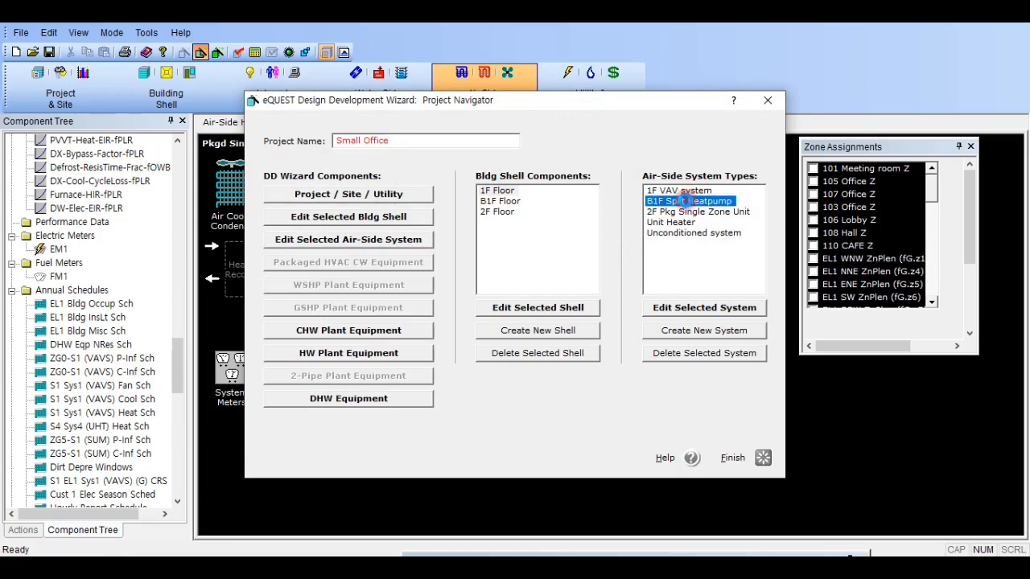
pyautogui.doubleClick(682, 201)
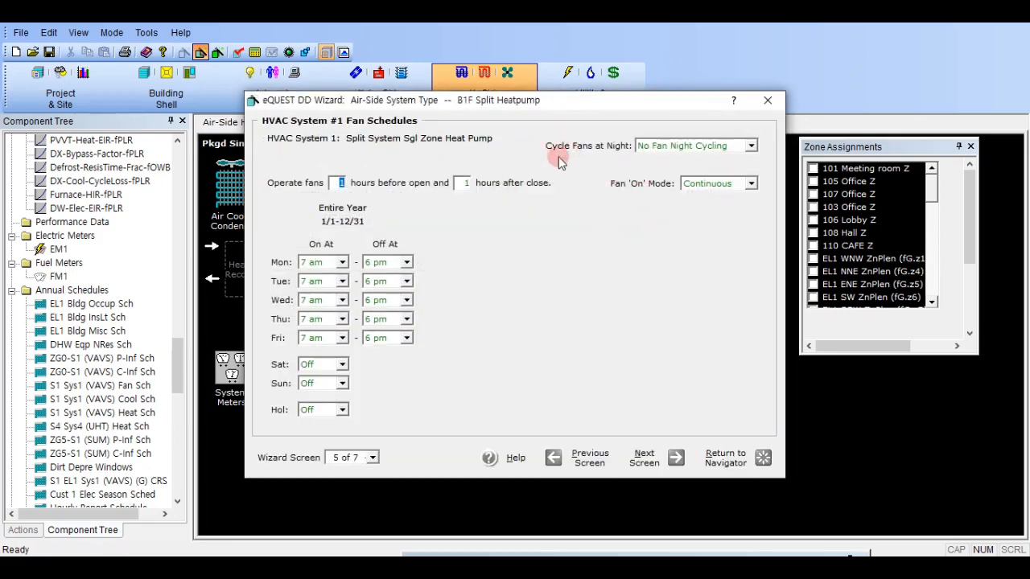
pyautogui.click(669, 145)
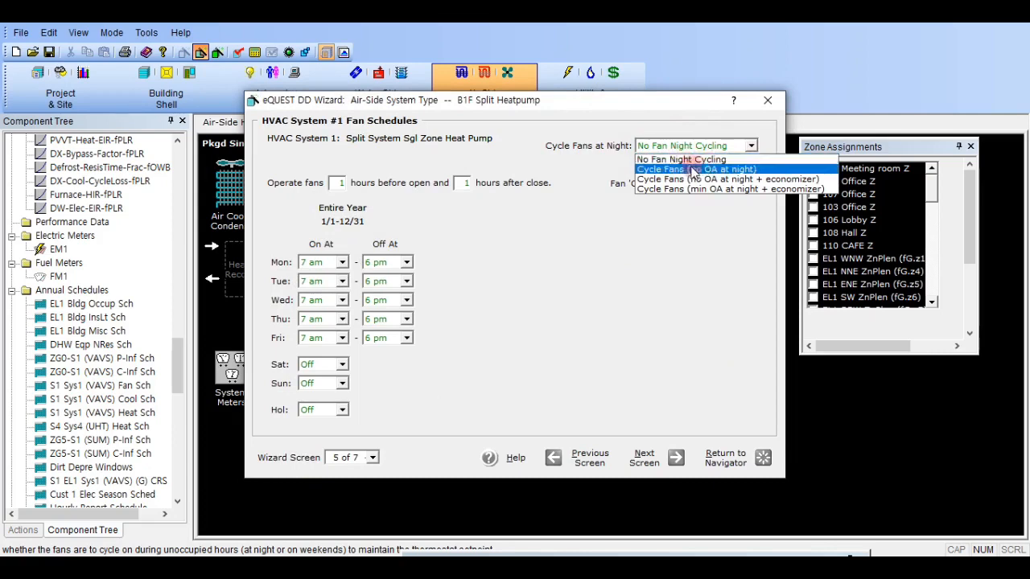
pyautogui.click(695, 161)
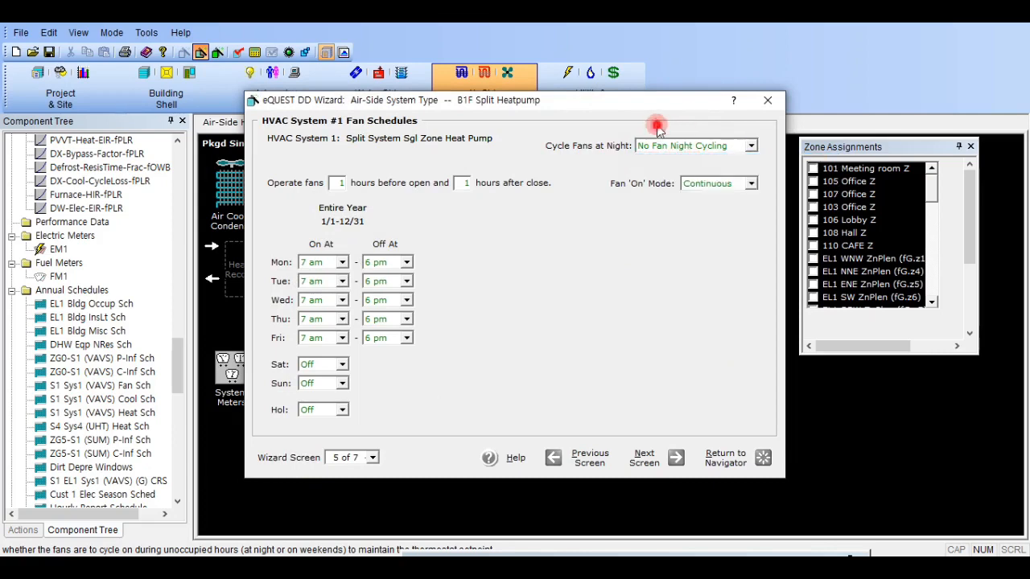
pyautogui.click(769, 103)
pyautogui.click(767, 102)
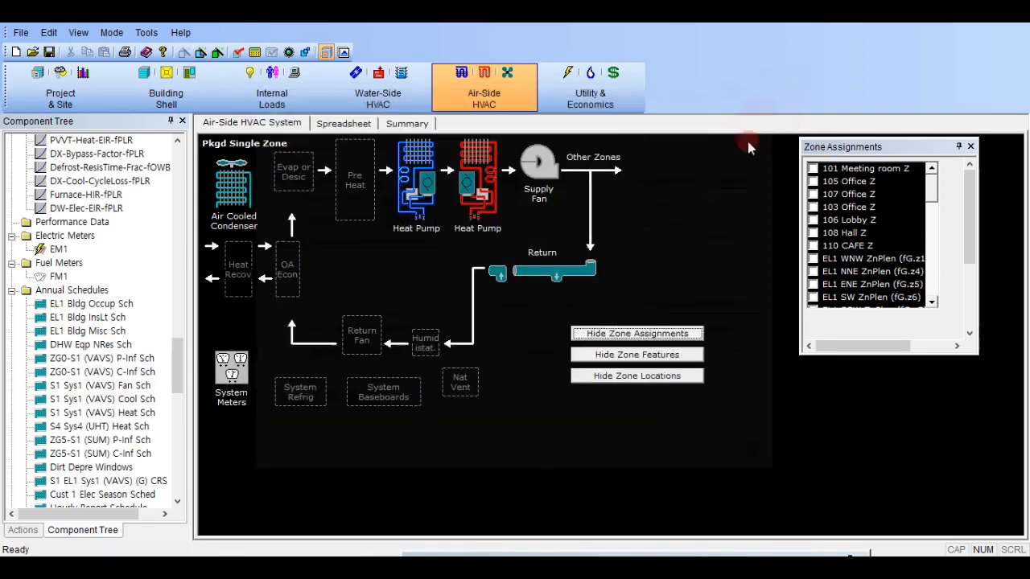
pyautogui.click(111, 32)
pyautogui.click(161, 85)
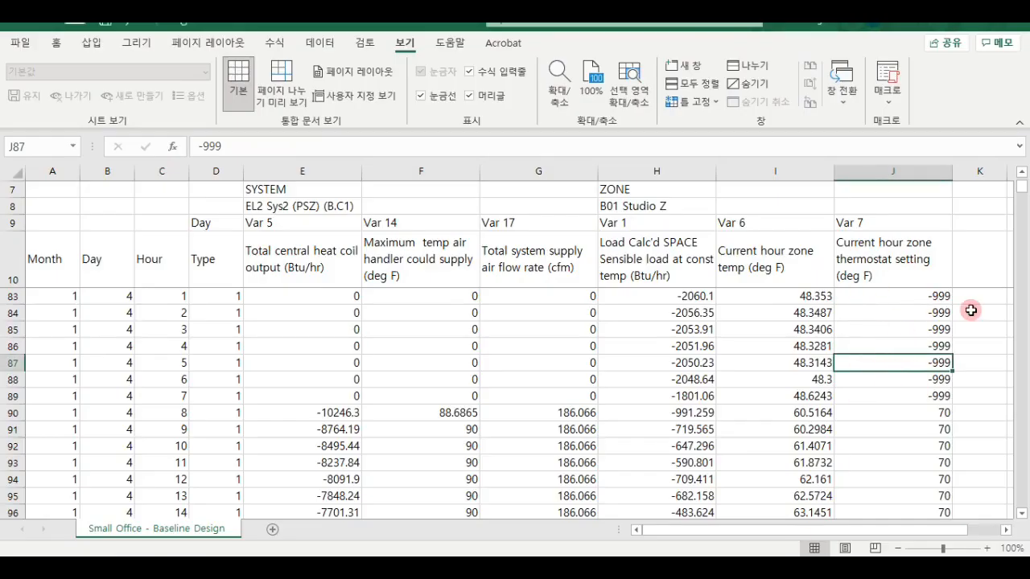
# - In Excel, compare the zone temperatures with the thermostat setting for hours 8 to 18 of January 4
pyautogui.click(889, 412)
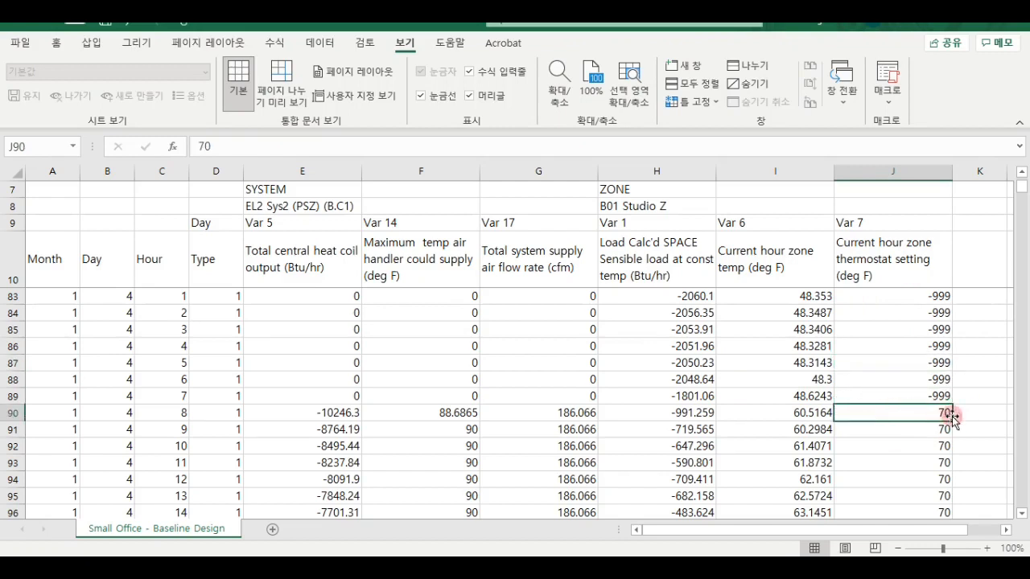
pyautogui.click(799, 417)
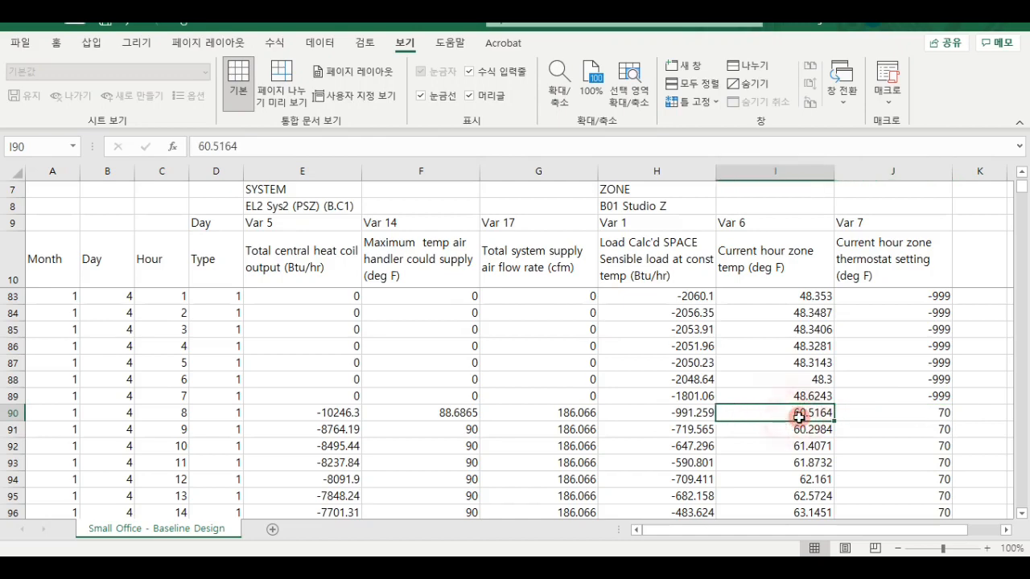
pyautogui.scroll(-3, 799, 417)
pyautogui.scroll(1, 799, 417)
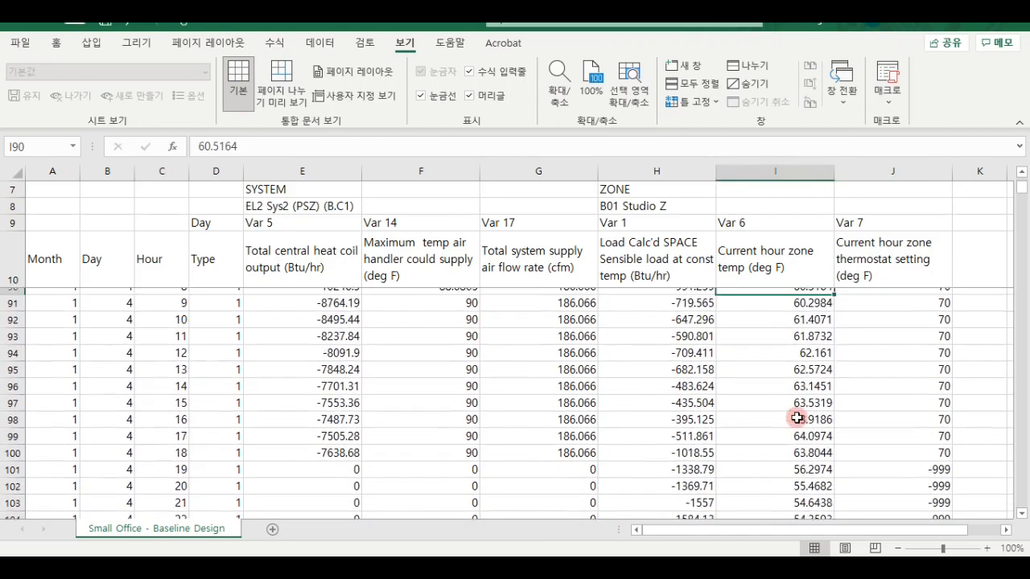
pyautogui.moveTo(810, 312); pyautogui.dragTo(803, 479)
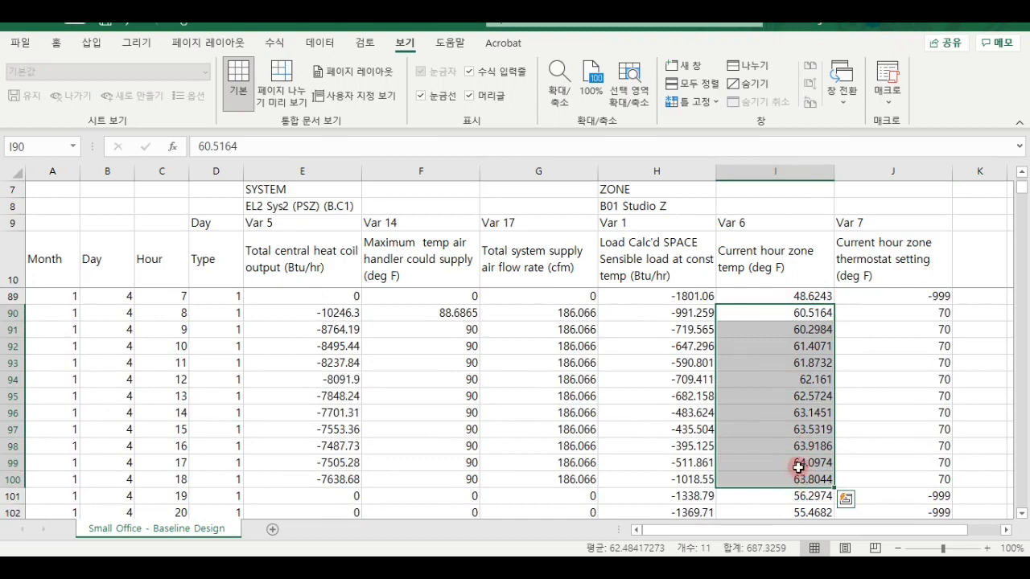
pyautogui.scroll(1, 799, 466)
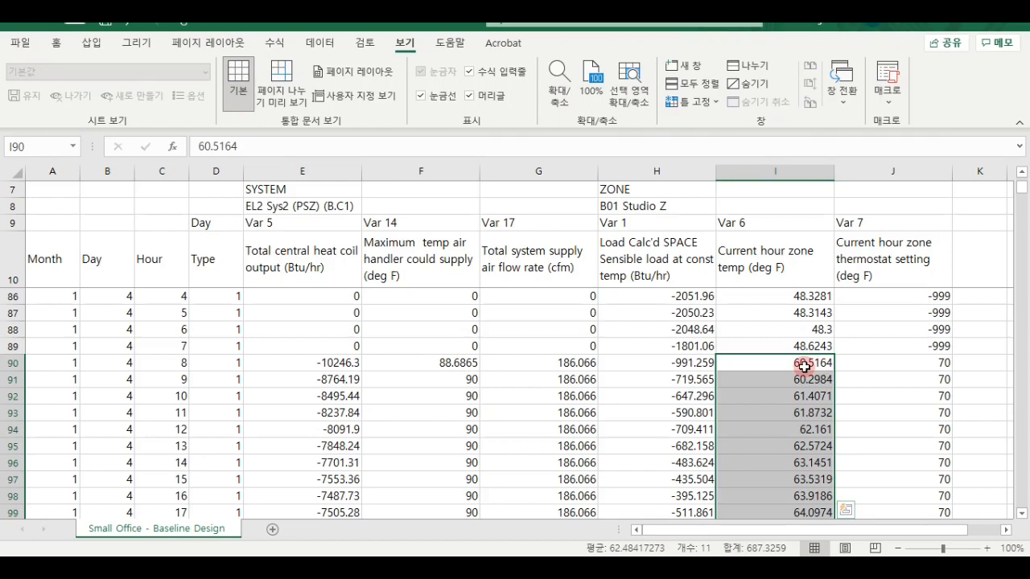
pyautogui.click(908, 368)
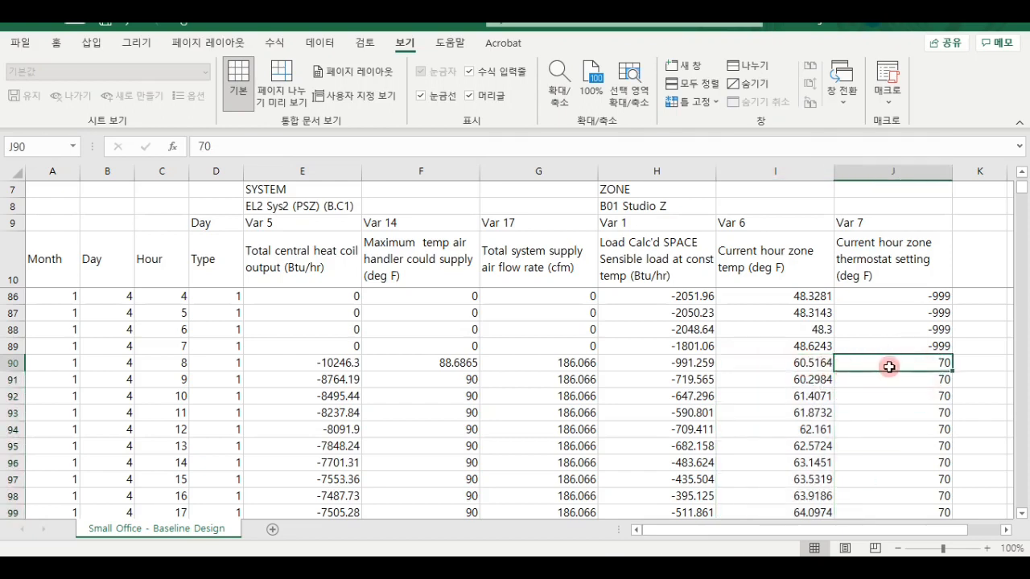
pyautogui.scroll(-1, 871, 384)
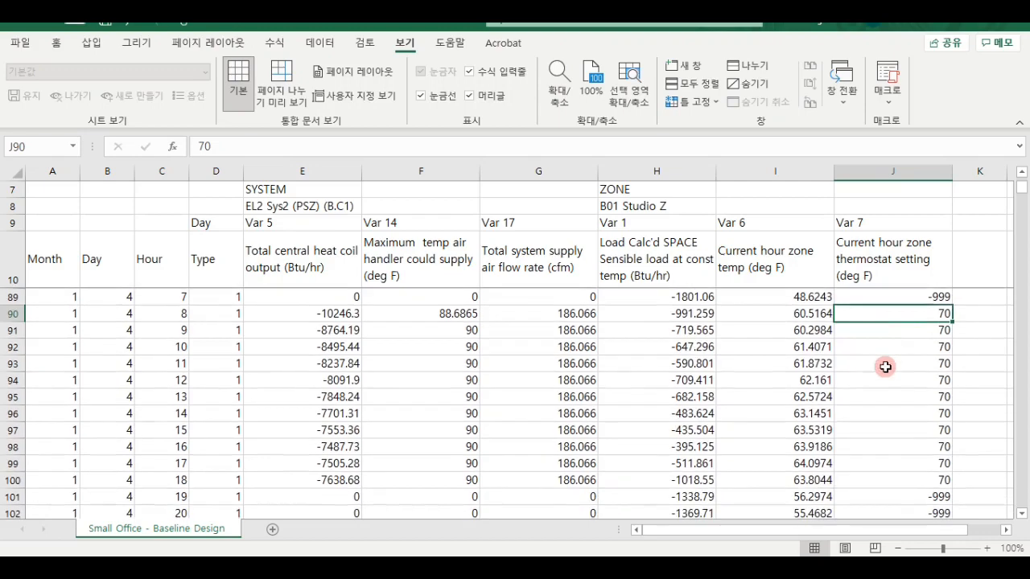
pyautogui.moveTo(889, 316); pyautogui.dragTo(757, 477)
# - Compare the zone temperatures and thermostat settings from hour 21 of January 3 through hour 7 of January 4
pyautogui.scroll(4, 806, 430)
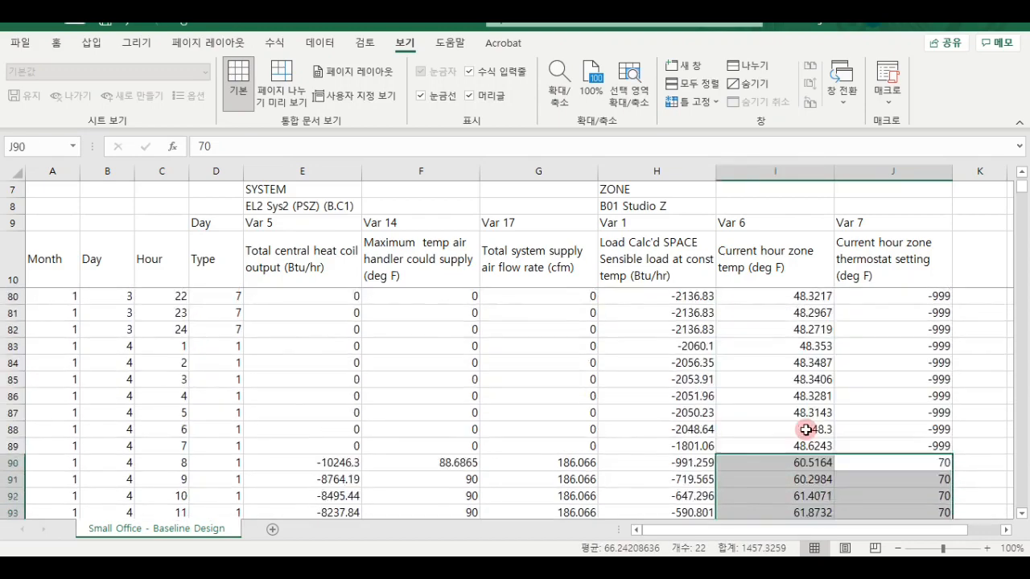
pyautogui.click(926, 325)
pyautogui.moveTo(926, 325); pyautogui.dragTo(776, 494)
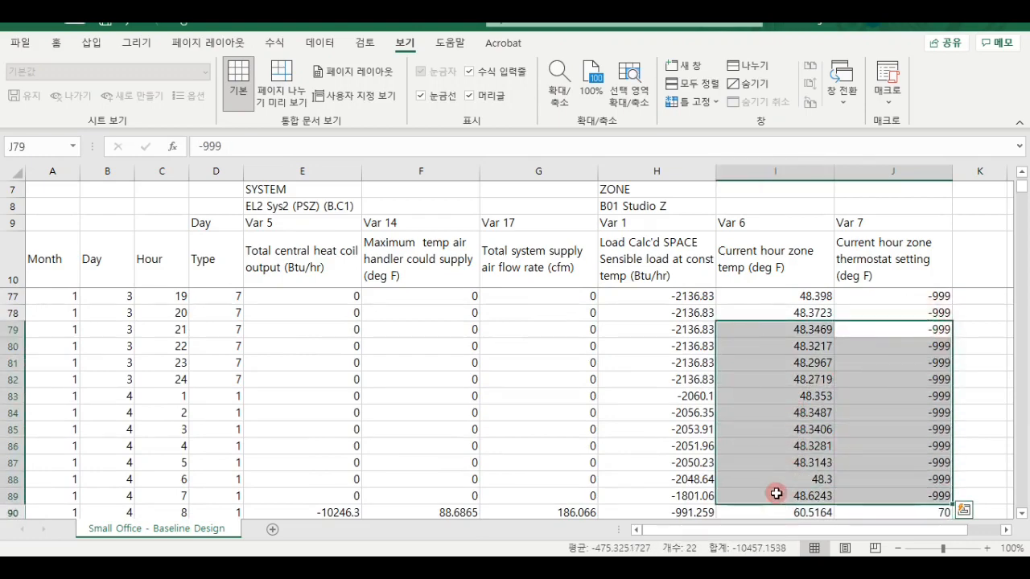
# - Review the zone temperatures and thermostat settings from hour 23 of January 3 through hour 7 of January 4
pyautogui.scroll(-1, 805, 446)
pyautogui.moveTo(901, 313); pyautogui.dragTo(787, 444)
pyautogui.scroll(-20, 786, 435)
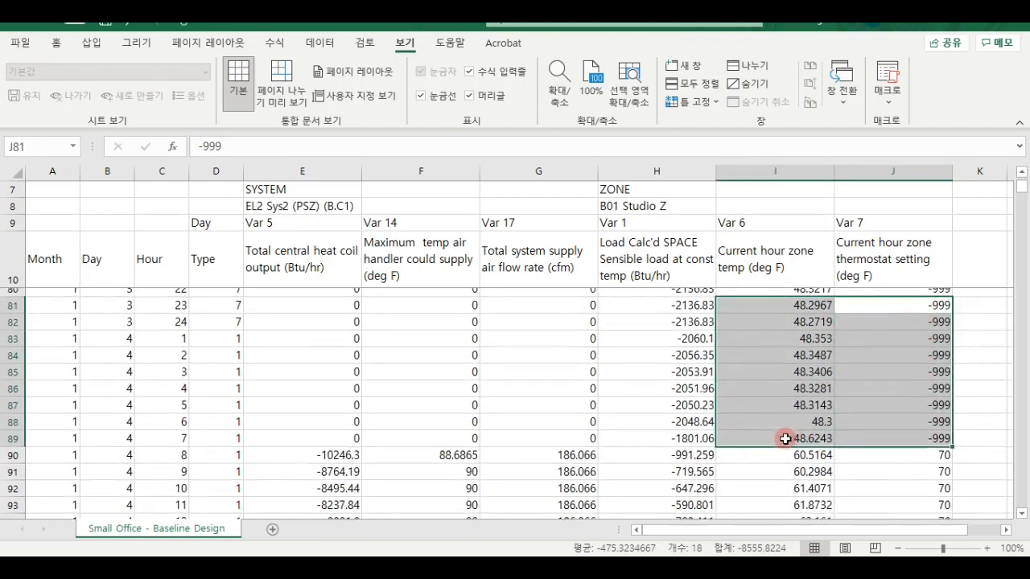
# - Compare the zone temperatures with the thermostat settings for hours 10 to 12 of January 8, then look back at the first days of January
pyautogui.scroll(-14, 789, 430)
pyautogui.scroll(13, 792, 427)
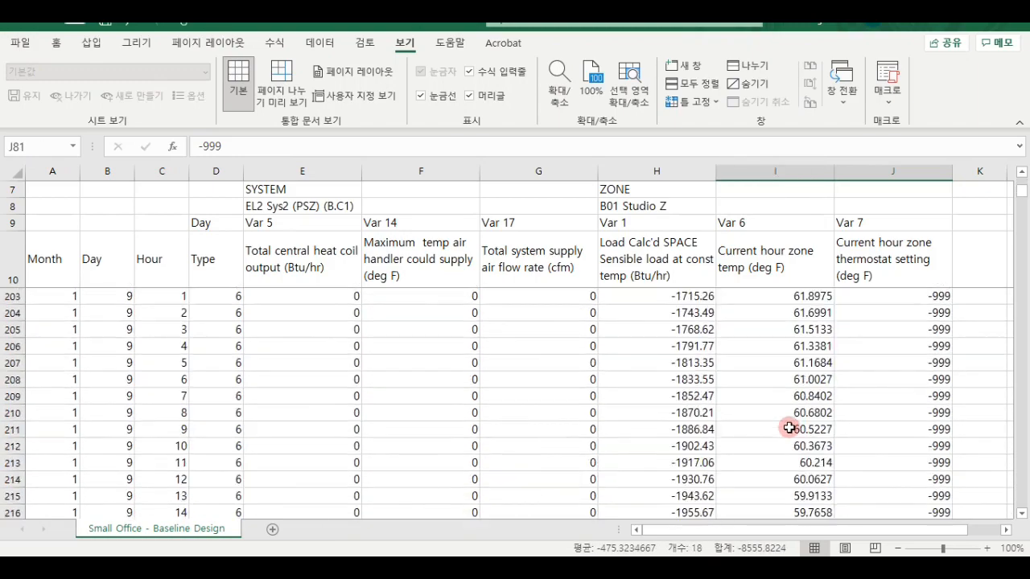
pyautogui.click(817, 409)
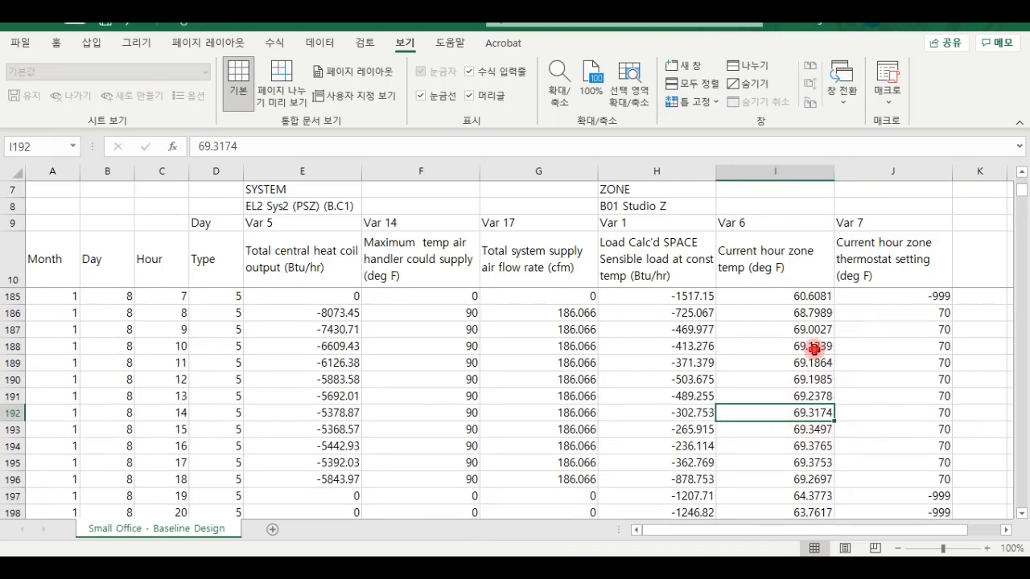
pyautogui.moveTo(815, 349); pyautogui.dragTo(826, 378)
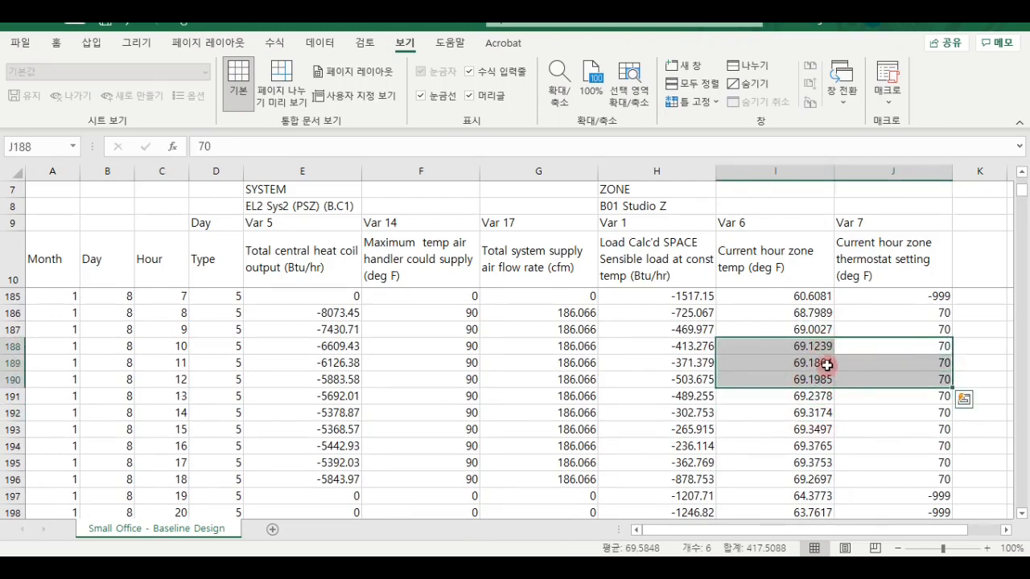
pyautogui.scroll(20, 826, 364)
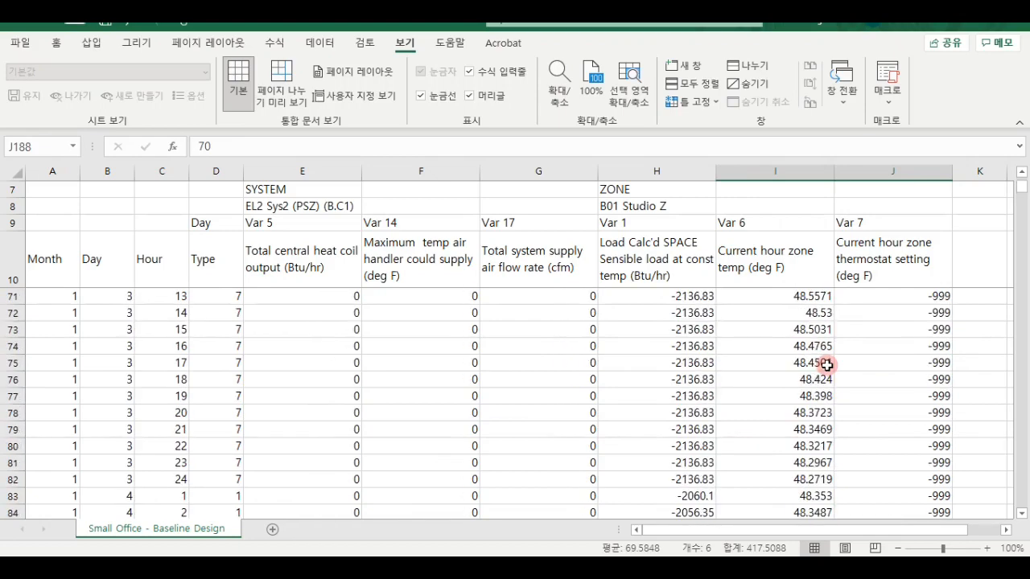
pyautogui.scroll(20, 827, 364)
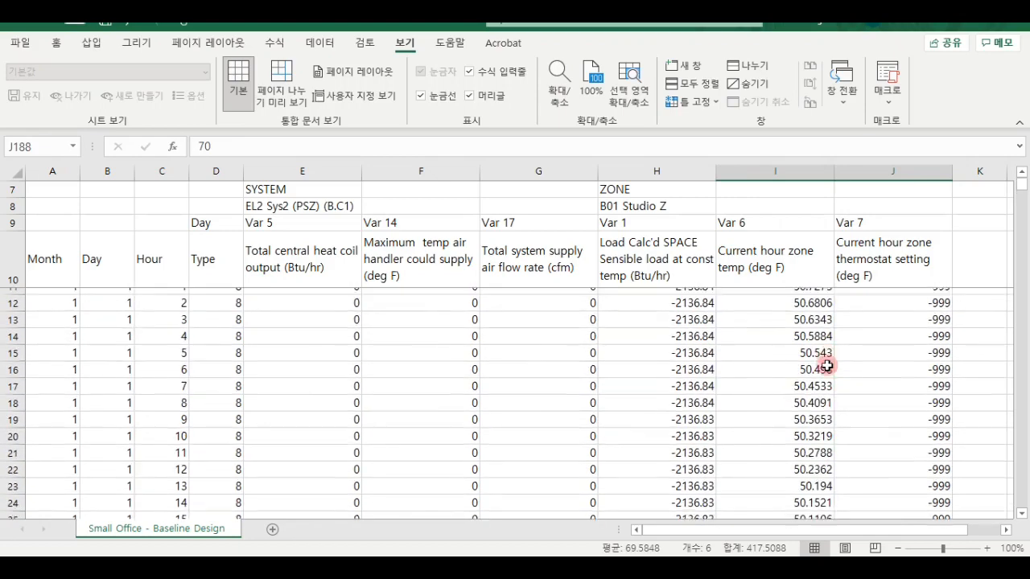
# - Examine the total system supply air flow rate for hours 8 to 18 of January 4
pyautogui.scroll(-20, 827, 364)
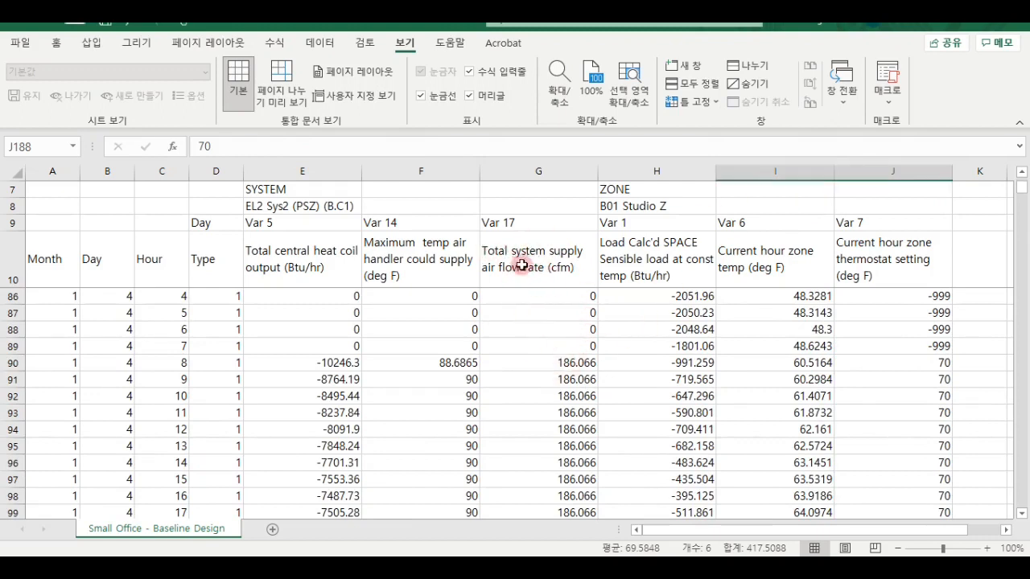
pyautogui.click(581, 366)
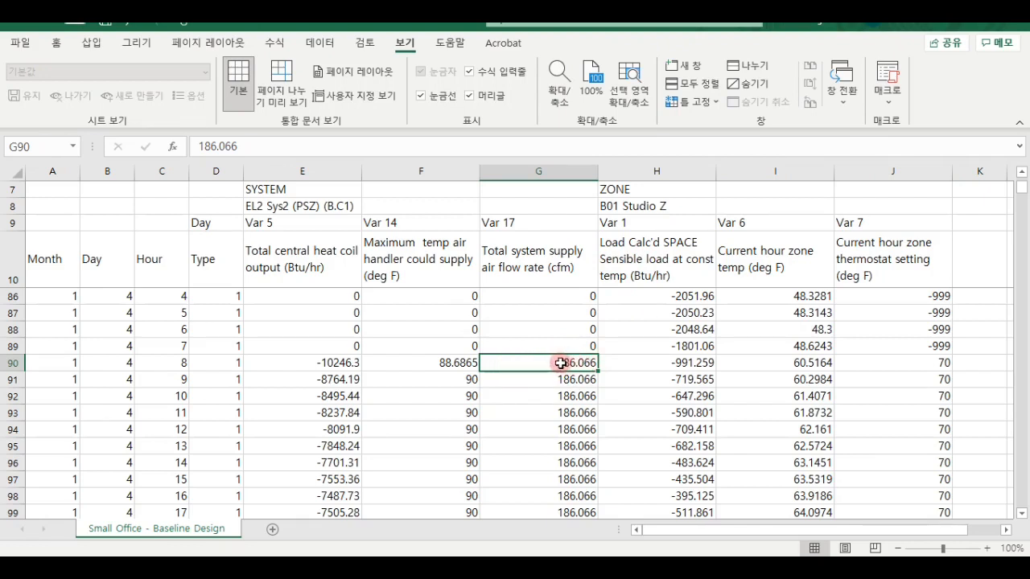
pyautogui.scroll(-1, 568, 362)
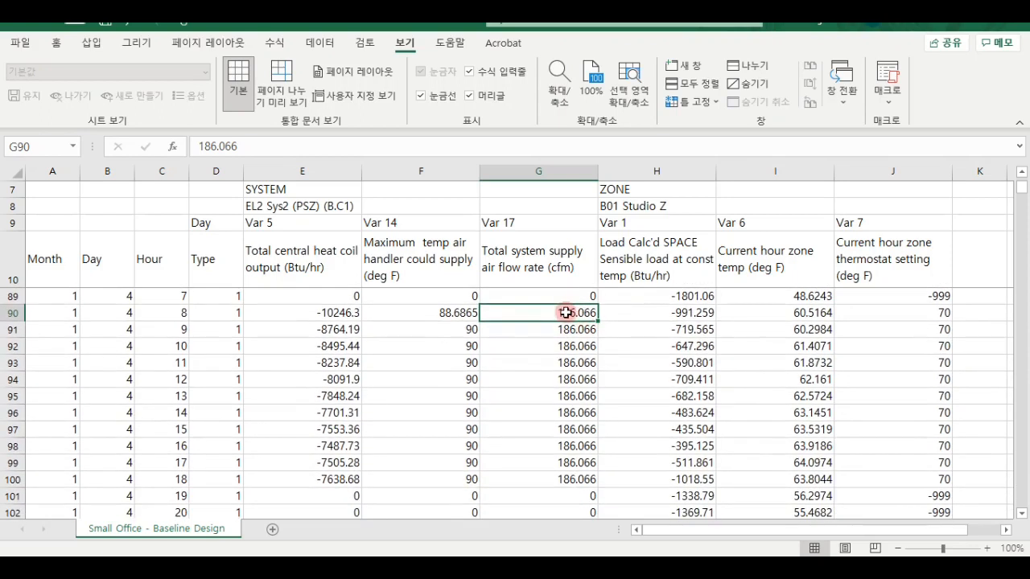
pyautogui.moveTo(567, 313); pyautogui.dragTo(544, 479)
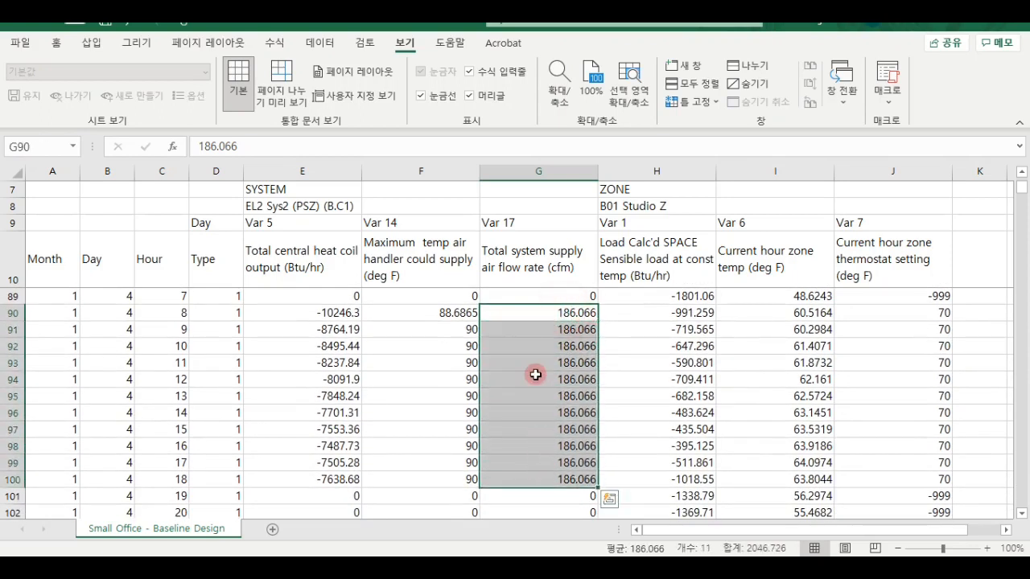
# - Check the maximum air handler supply temperature at hour 8 and for hours 10 to 17 of January 4
pyautogui.click(444, 315)
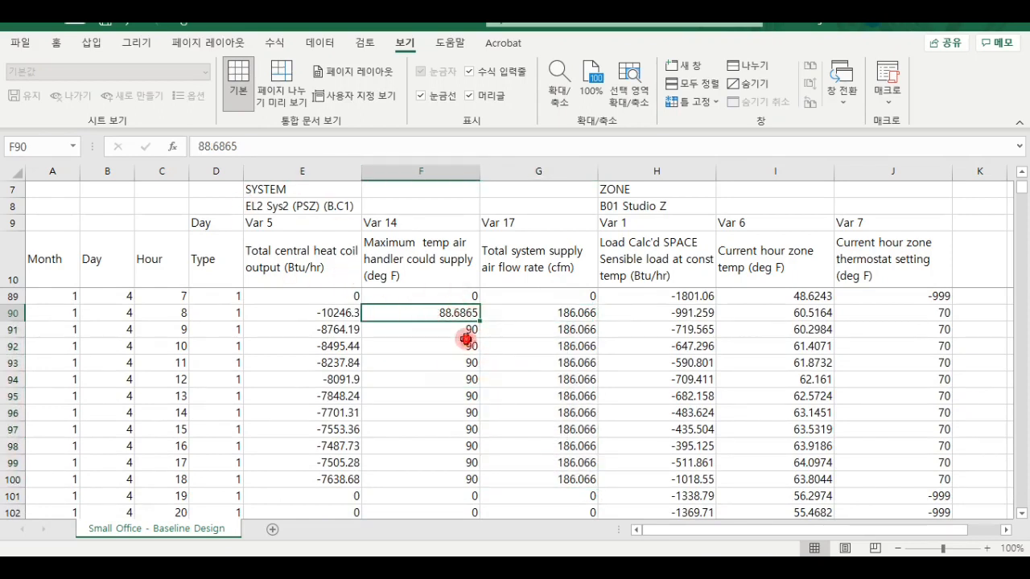
pyautogui.moveTo(466, 338); pyautogui.dragTo(440, 460)
pyautogui.scroll(1, 371, 420)
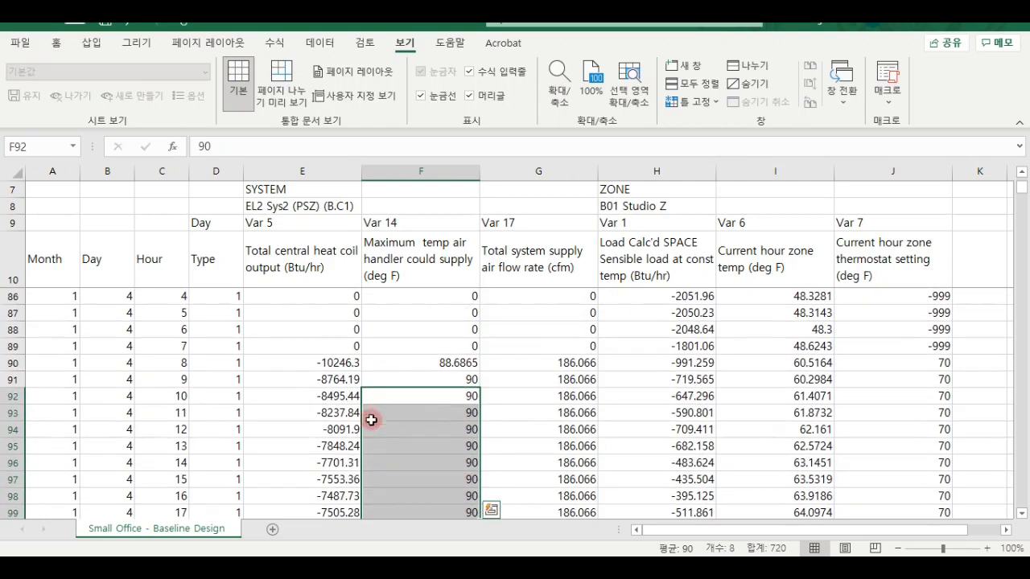
# - Examine the total central heat coil output for hours 8 to 12 of January 4 alongside the following hours
pyautogui.moveTo(346, 363); pyautogui.dragTo(341, 429)
pyautogui.scroll(-3, 420, 401)
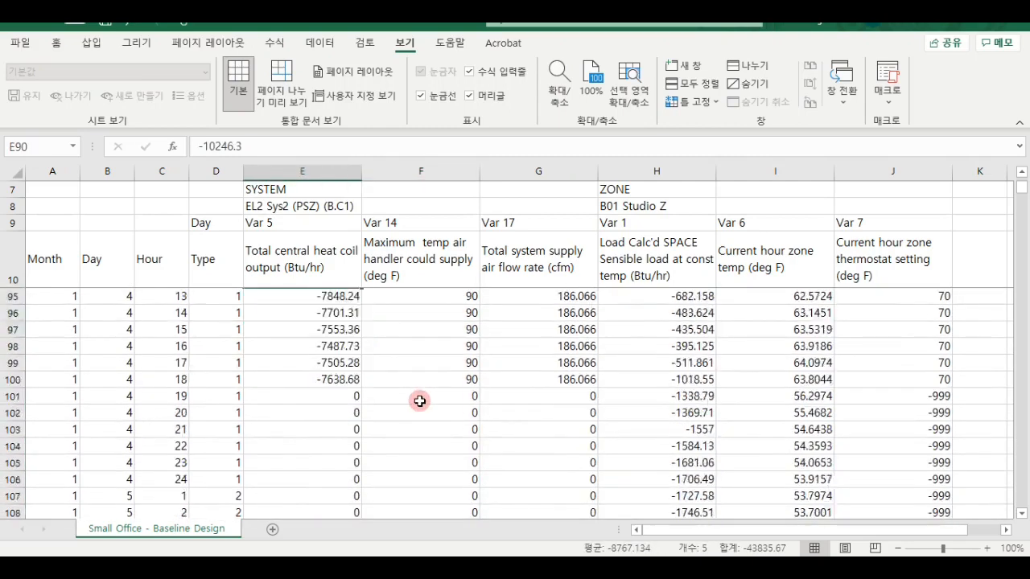
pyautogui.scroll(-9, 420, 401)
pyautogui.scroll(11, 421, 399)
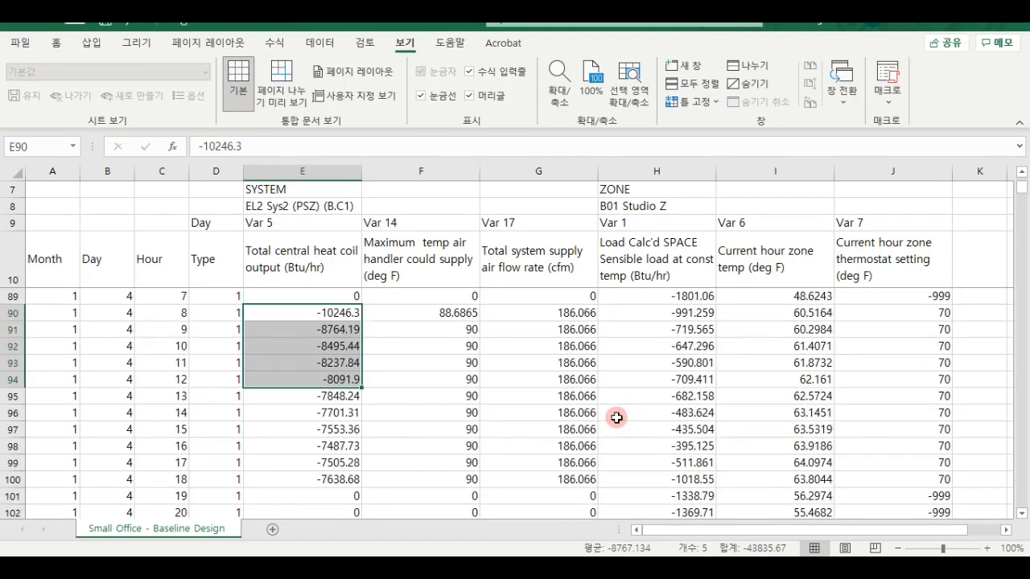
pyautogui.scroll(3, 617, 417)
pyautogui.scroll(-3, 616, 416)
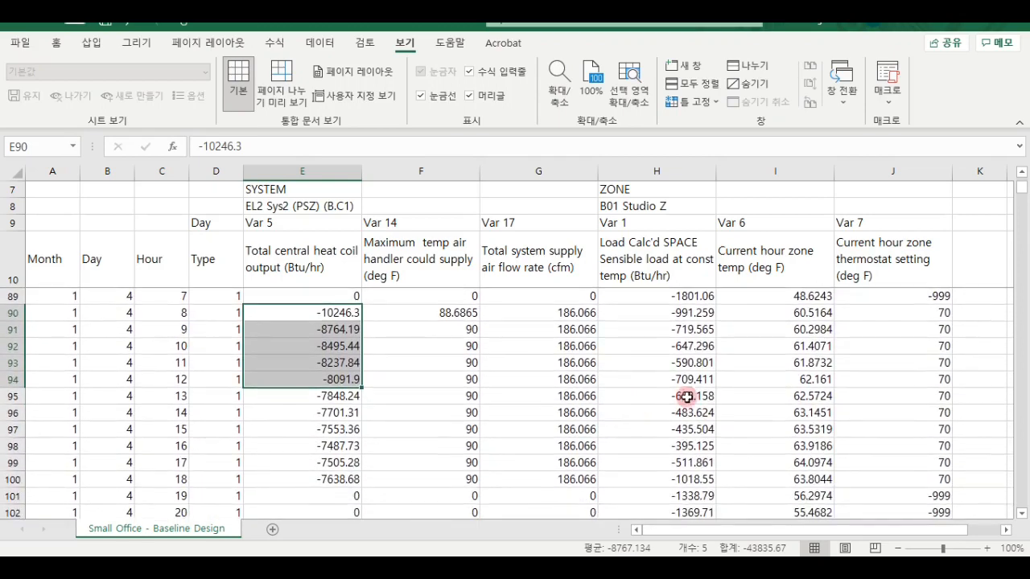
# - Compare the zone temperatures for hours 8 to 17 of January 4 with the heat coil output for hours 8 to 14
pyautogui.scroll(1, 811, 394)
pyautogui.moveTo(801, 367); pyautogui.dragTo(804, 509)
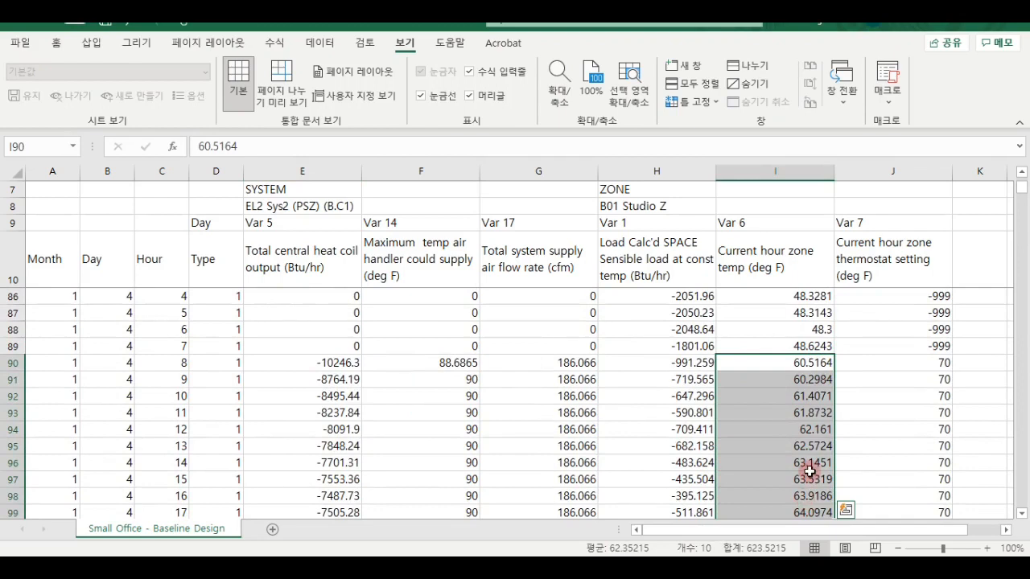
pyautogui.click(800, 362)
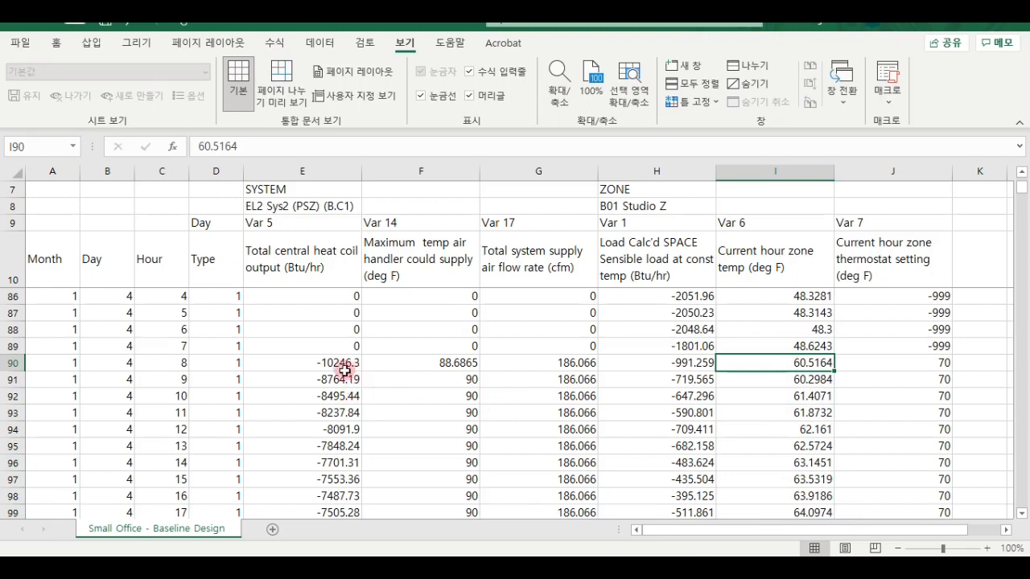
pyautogui.moveTo(324, 362); pyautogui.dragTo(323, 471)
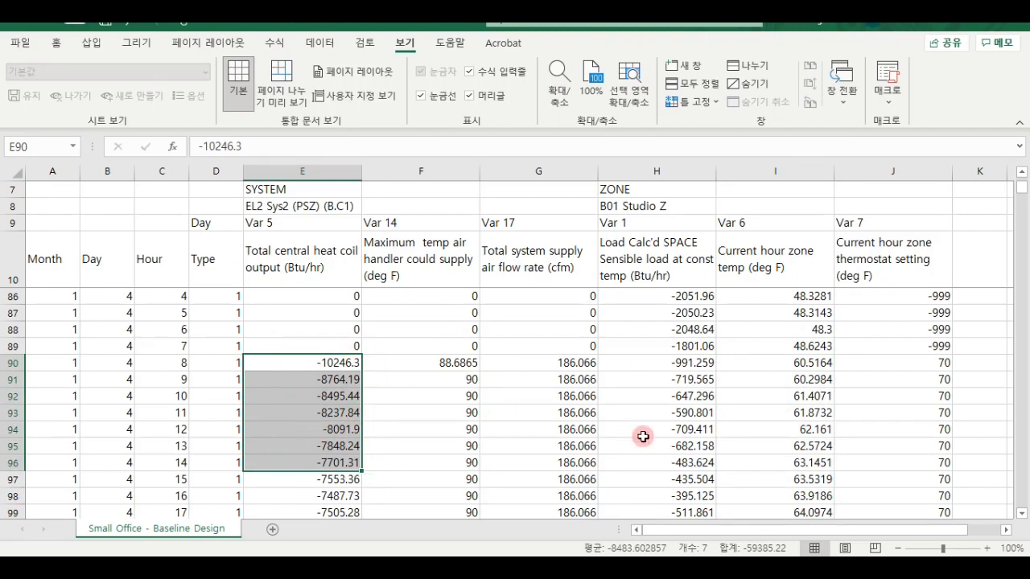
# - Review the overnight zone temperatures and thermostat settings on January 4, ending with the zone temperature at hour 7
pyautogui.scroll(1, 821, 447)
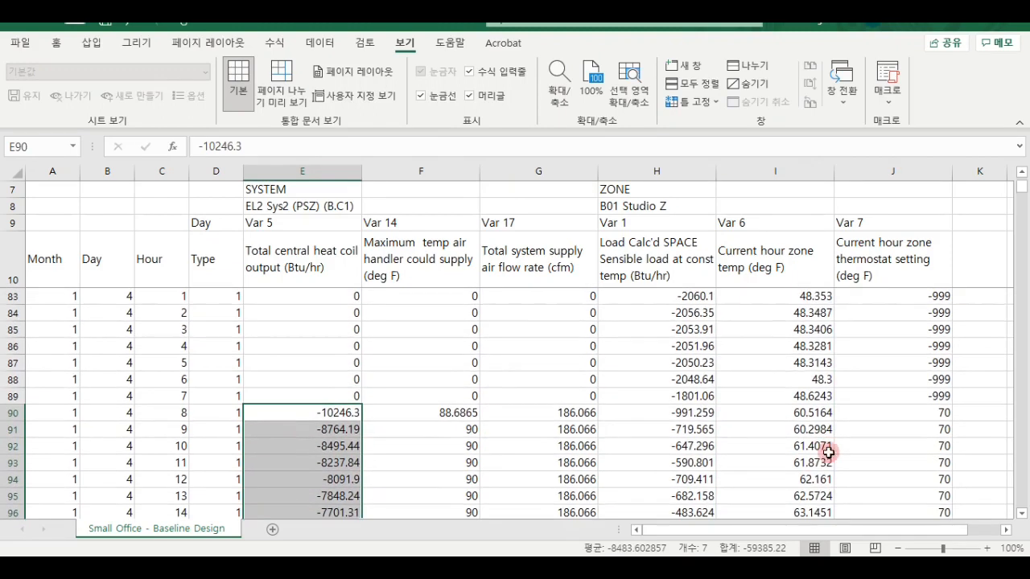
pyautogui.moveTo(825, 397); pyautogui.dragTo(915, 296)
pyautogui.click(812, 394)
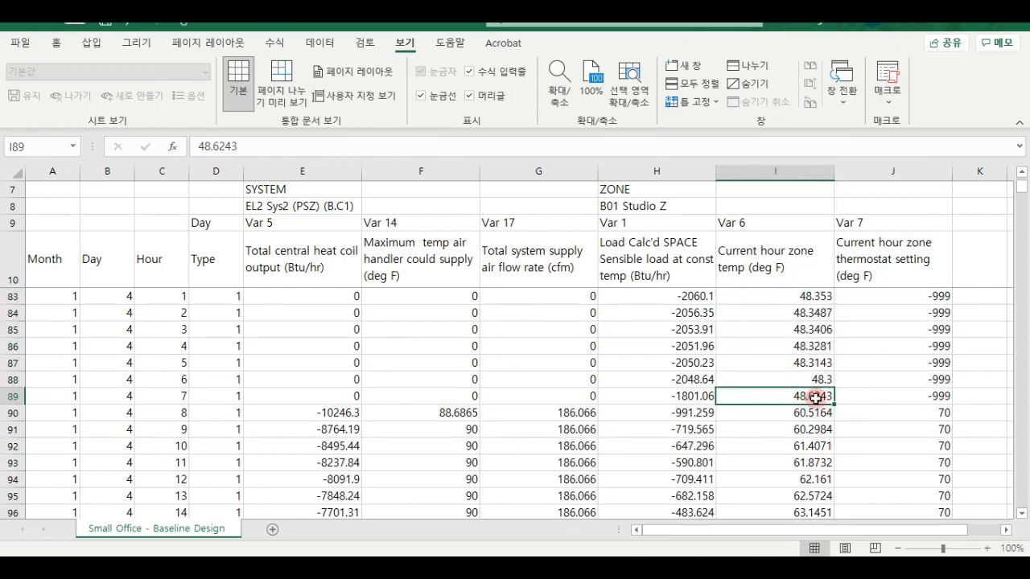
# - Trace how the zone temperature changes from hours 8 to 12 of January 4 through January 5
pyautogui.scroll(-1, 819, 416)
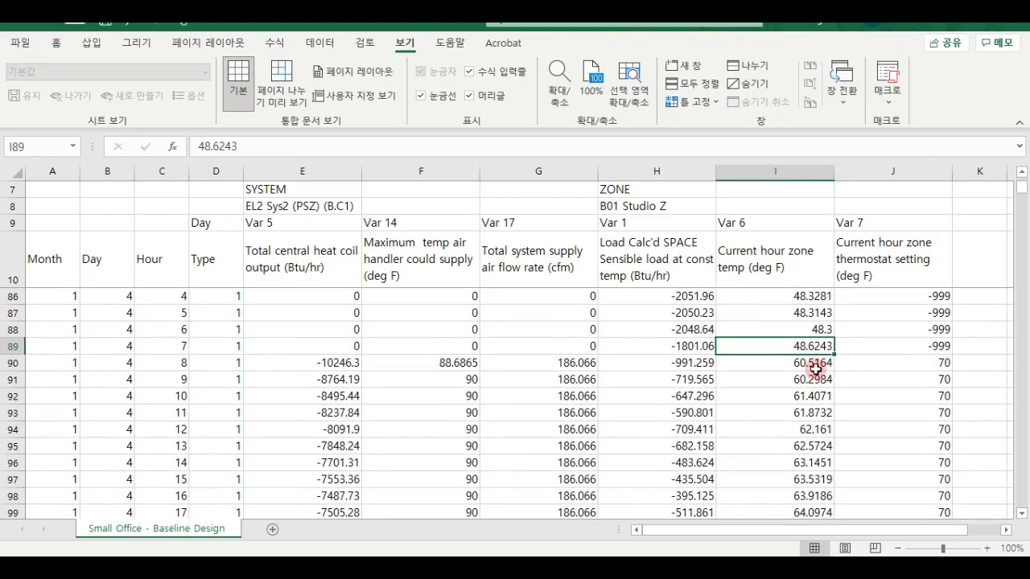
pyautogui.moveTo(818, 365); pyautogui.dragTo(810, 430)
pyautogui.scroll(-2, 809, 427)
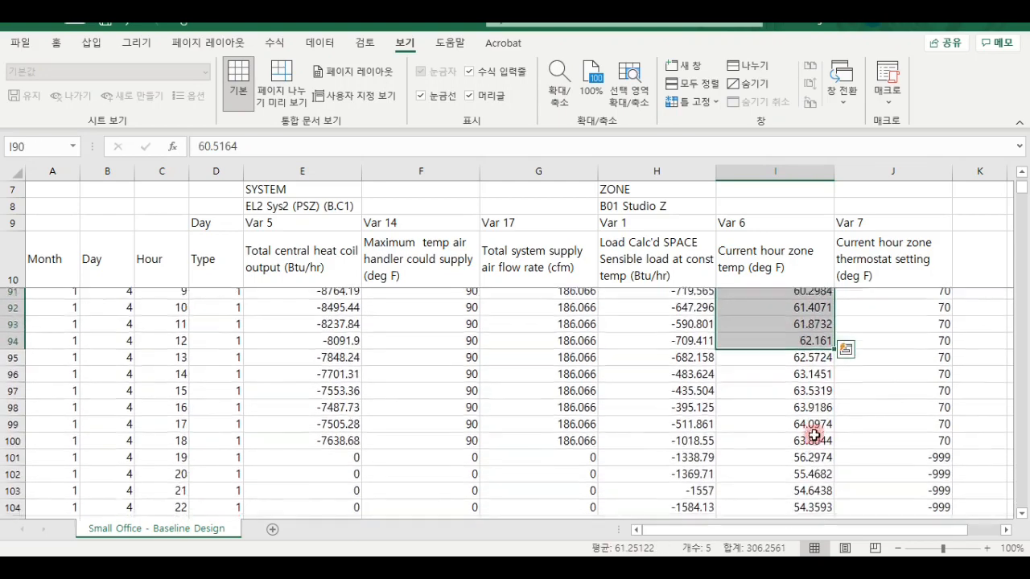
pyautogui.scroll(2, 811, 407)
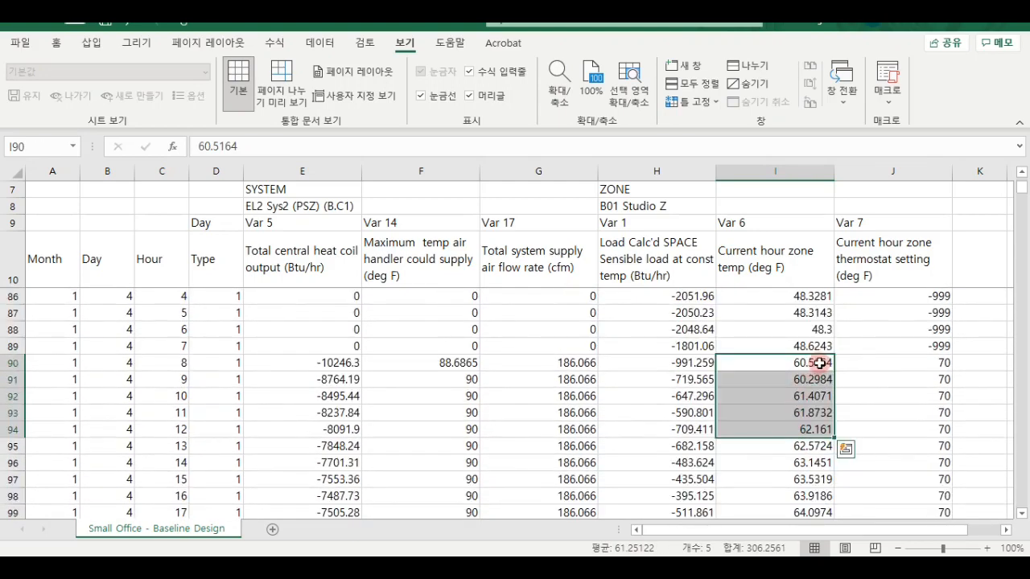
pyautogui.scroll(-11, 815, 367)
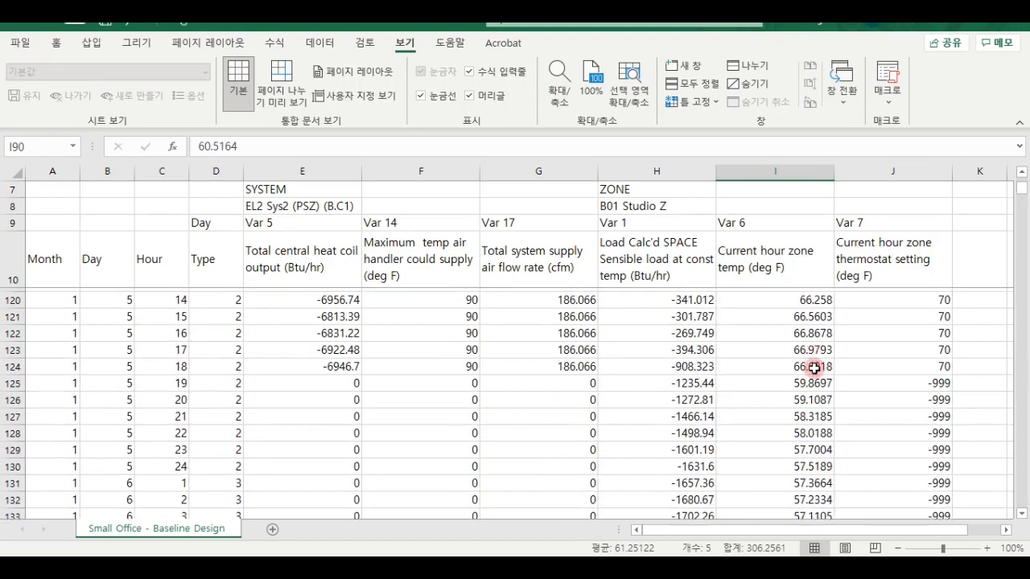
pyautogui.scroll(8, 815, 368)
pyautogui.scroll(3, 814, 367)
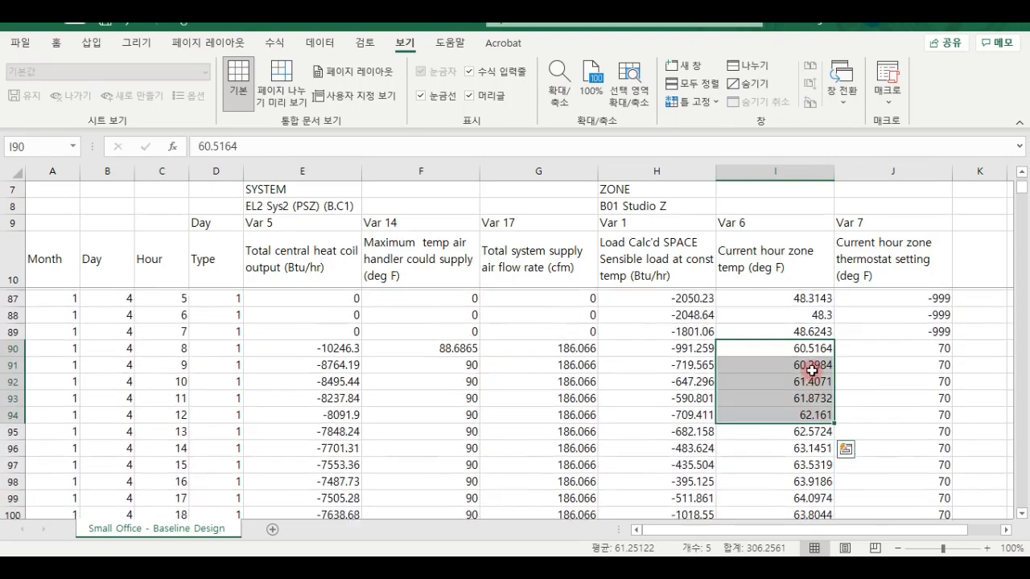
# - Compare the zone temperature at hour 8 of January 4 with the maximum air handler supply temperature
pyautogui.click(813, 363)
pyautogui.click(478, 366)
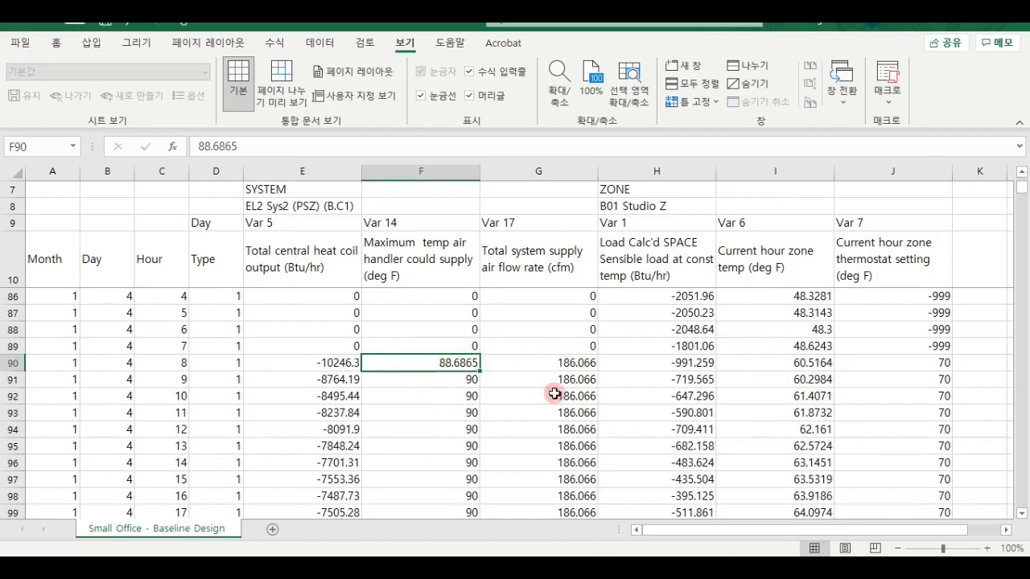
pyautogui.click(820, 365)
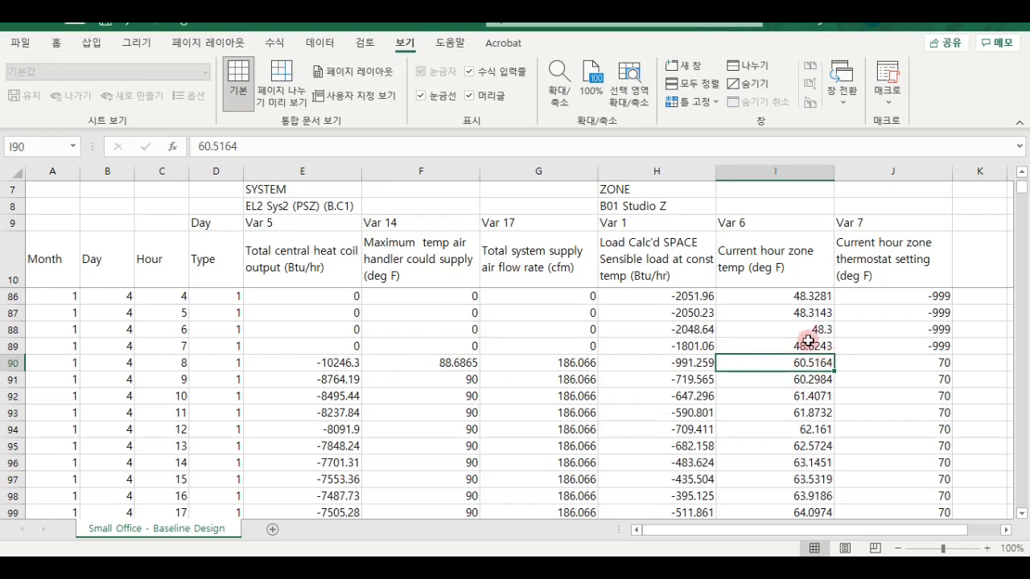
# - Compare the total supply air flow rate with the maximum air handler supply temperature at hour 8 of January 4
pyautogui.moveTo(539, 362); pyautogui.dragTo(471, 363)
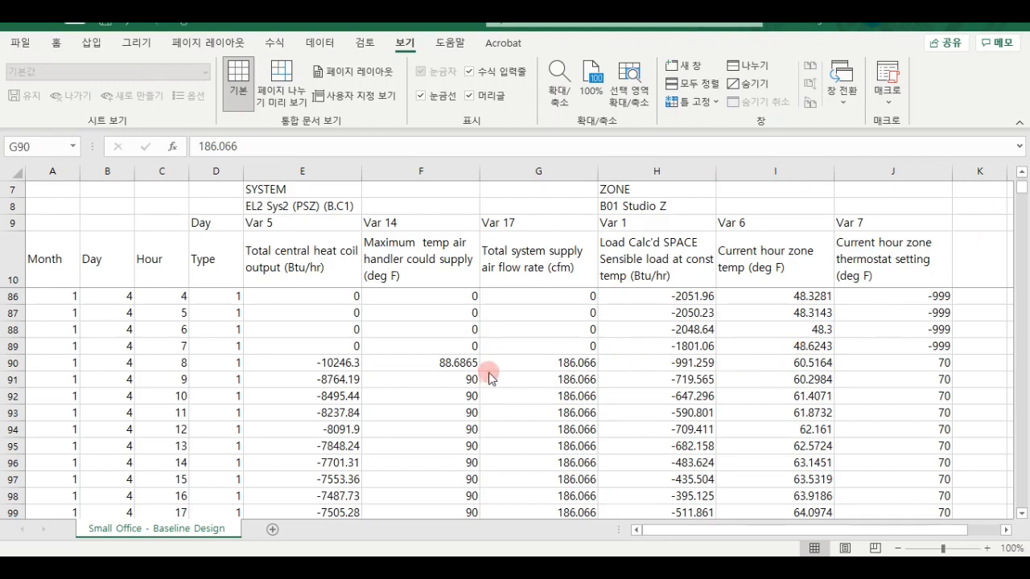
pyautogui.click(416, 366)
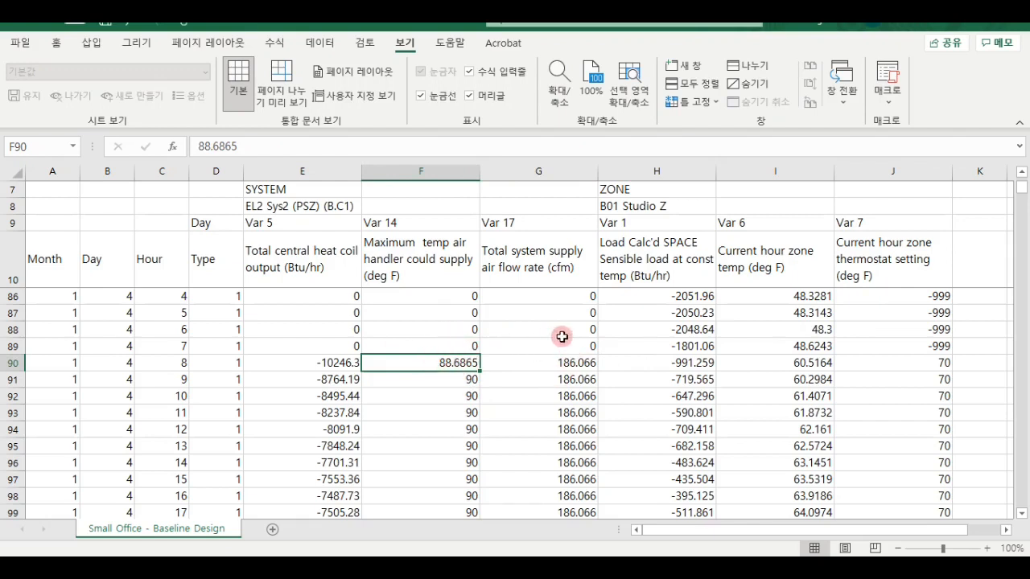
pyautogui.click(571, 362)
pyautogui.click(473, 362)
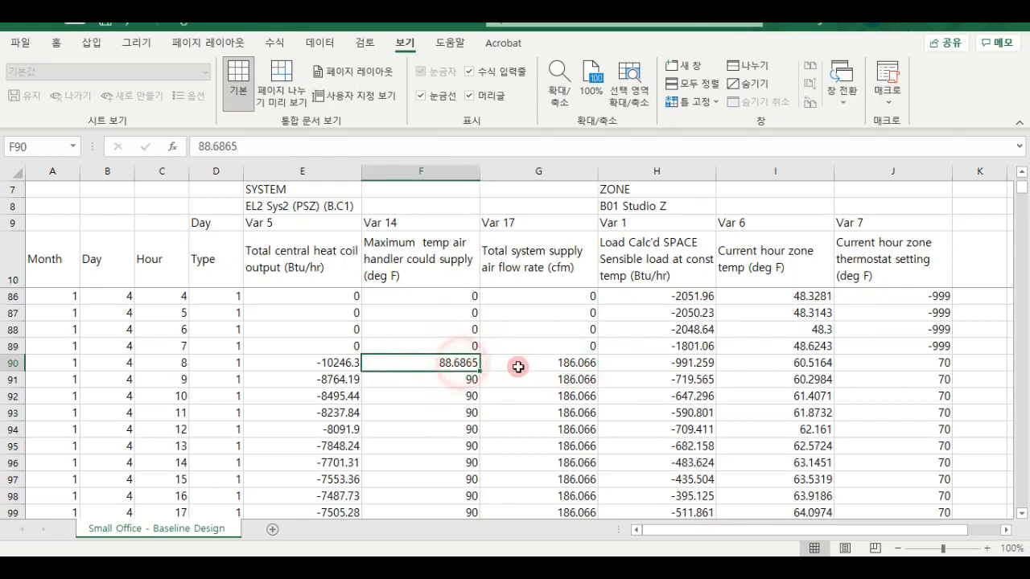
pyautogui.click(519, 363)
pyautogui.click(461, 364)
pyautogui.click(523, 365)
pyautogui.click(457, 369)
pyautogui.click(523, 362)
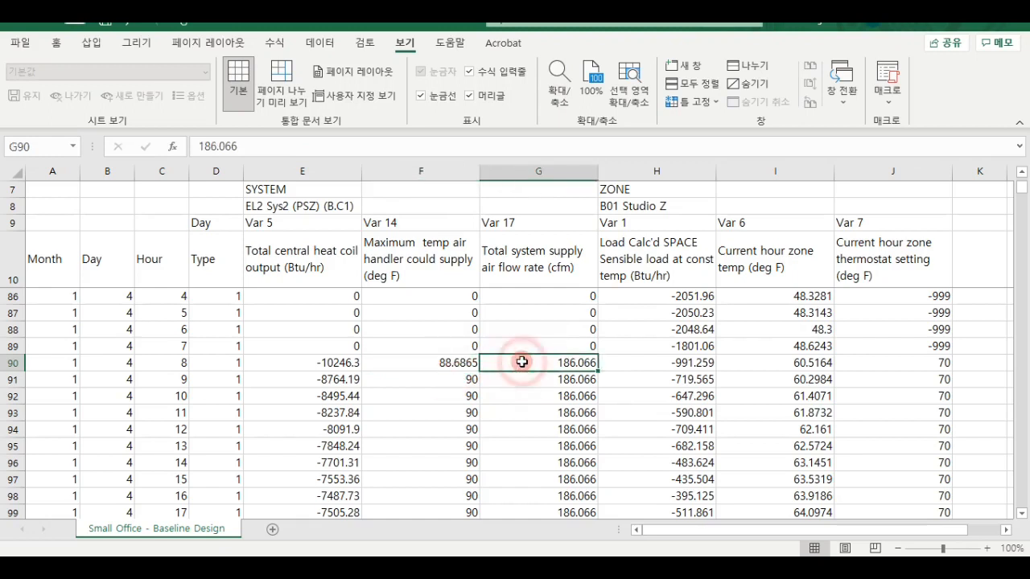
pyautogui.click(461, 367)
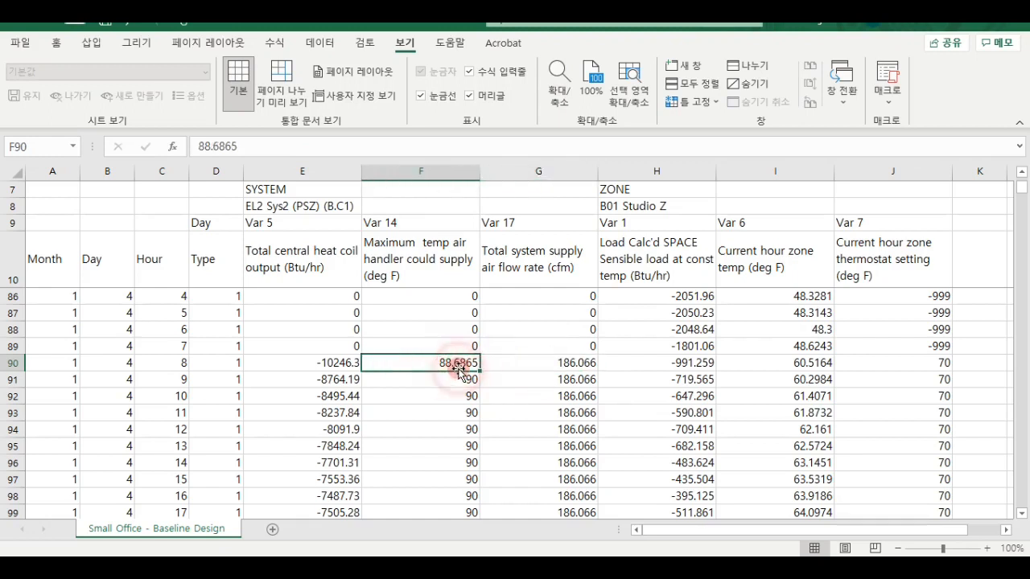
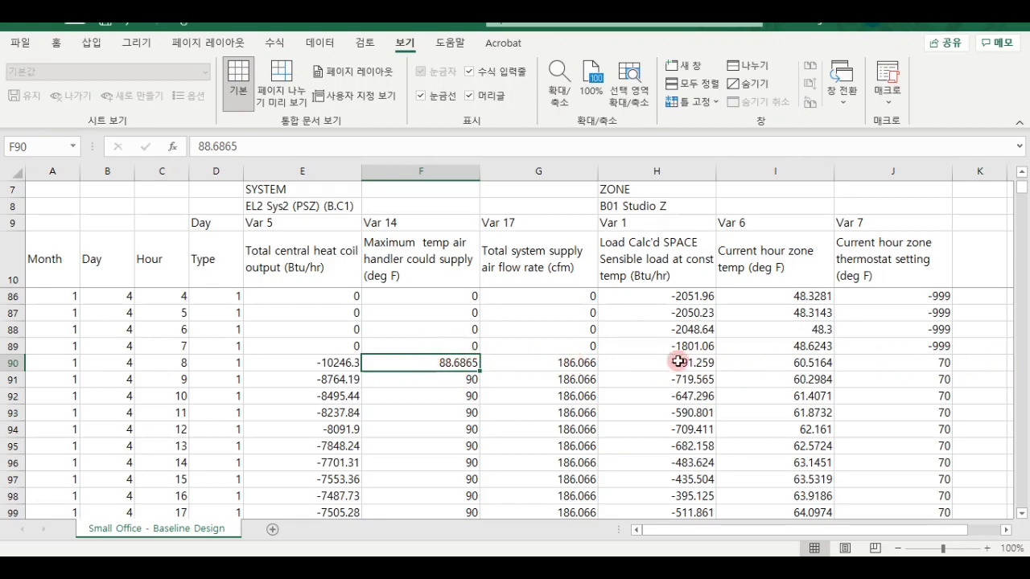
# - Examine the total system supply air flow rate for hours 8 to 12 of January 4
pyautogui.scroll(-1, 683, 358)
pyautogui.scroll(1, 683, 359)
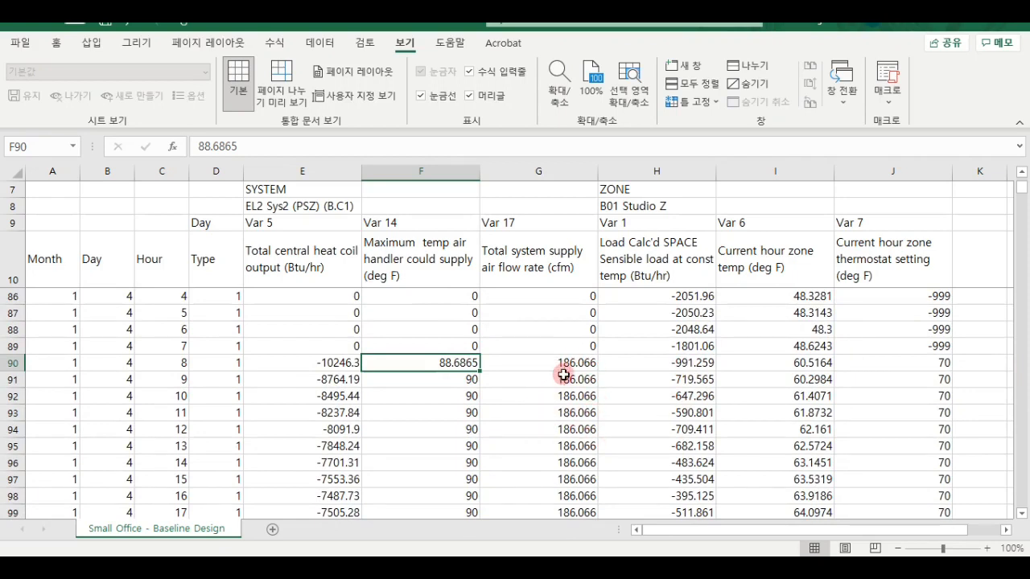
pyautogui.moveTo(587, 359); pyautogui.dragTo(574, 421)
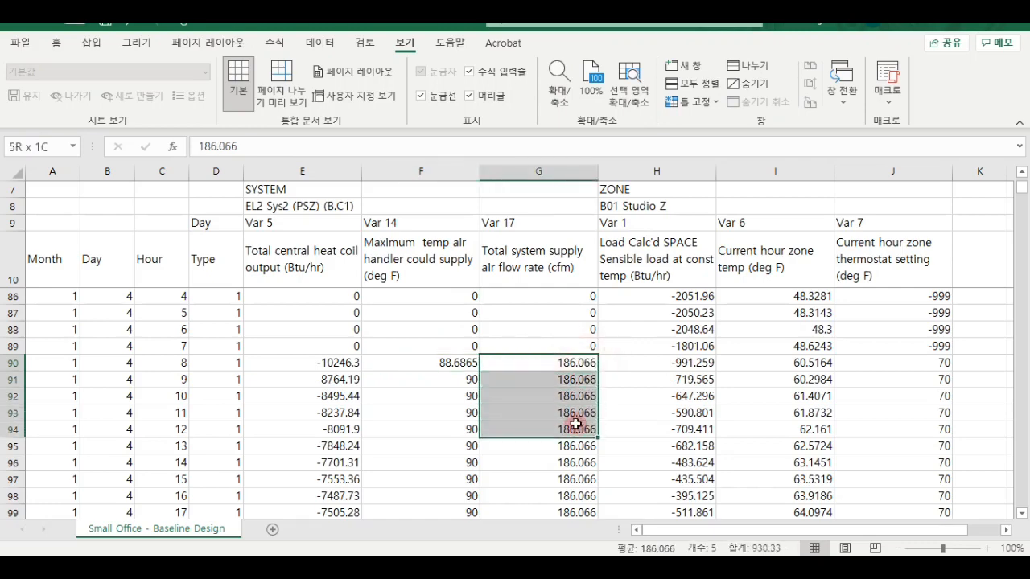
pyautogui.click(563, 362)
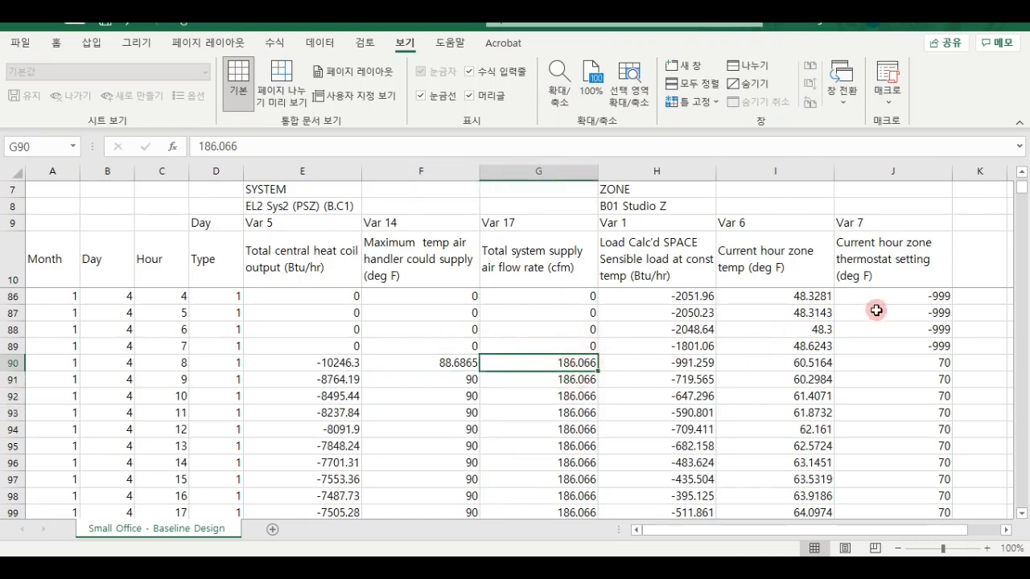
# - Compare the January 4 zone temperatures and thermostat settings of hours 1 to 7 with the zone temperatures of hours 8 to 12
pyautogui.scroll(1, 885, 322)
pyautogui.moveTo(893, 296); pyautogui.dragTo(778, 394)
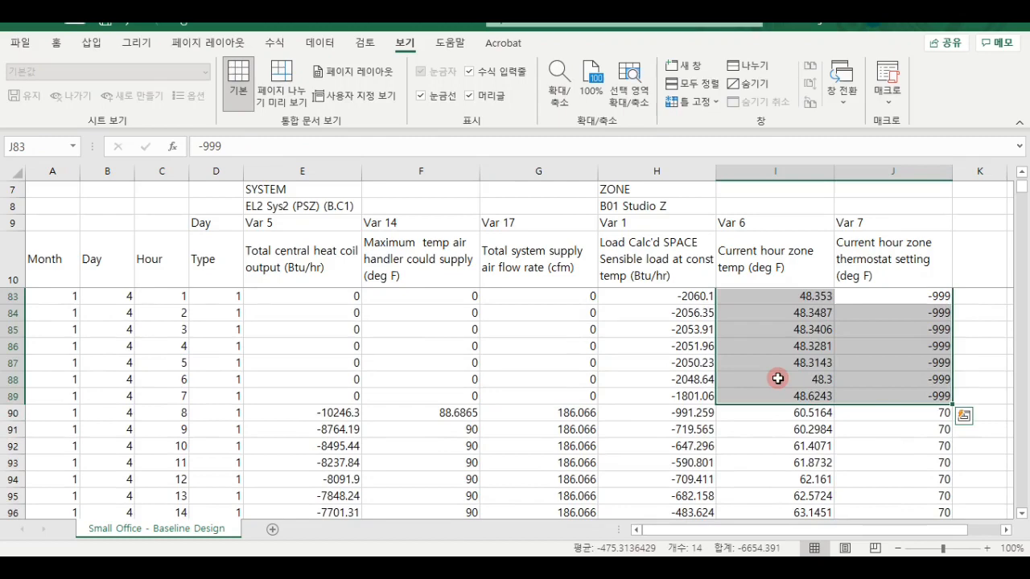
pyautogui.click(823, 400)
pyautogui.scroll(-1, 817, 407)
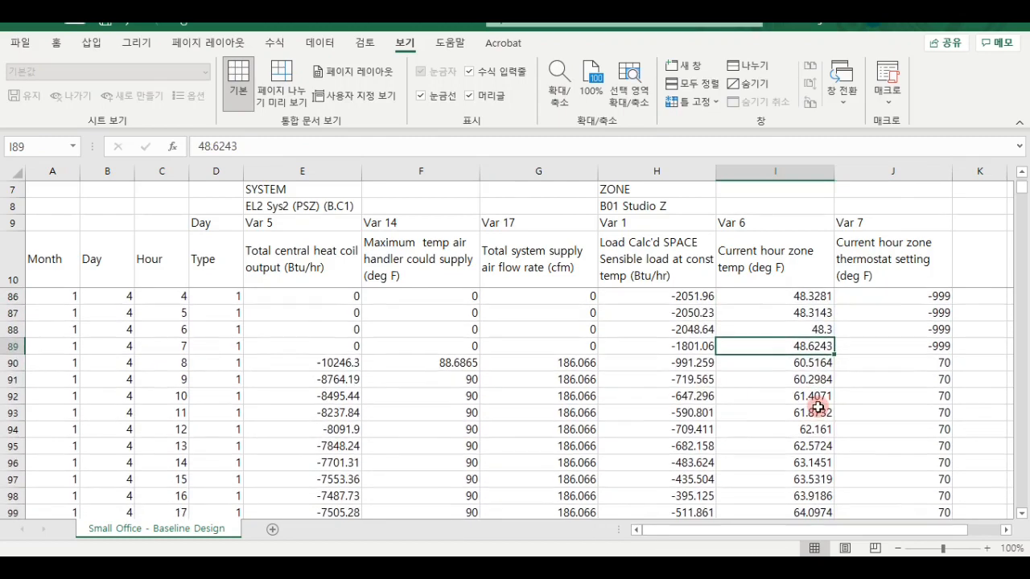
pyautogui.moveTo(806, 363); pyautogui.dragTo(800, 427)
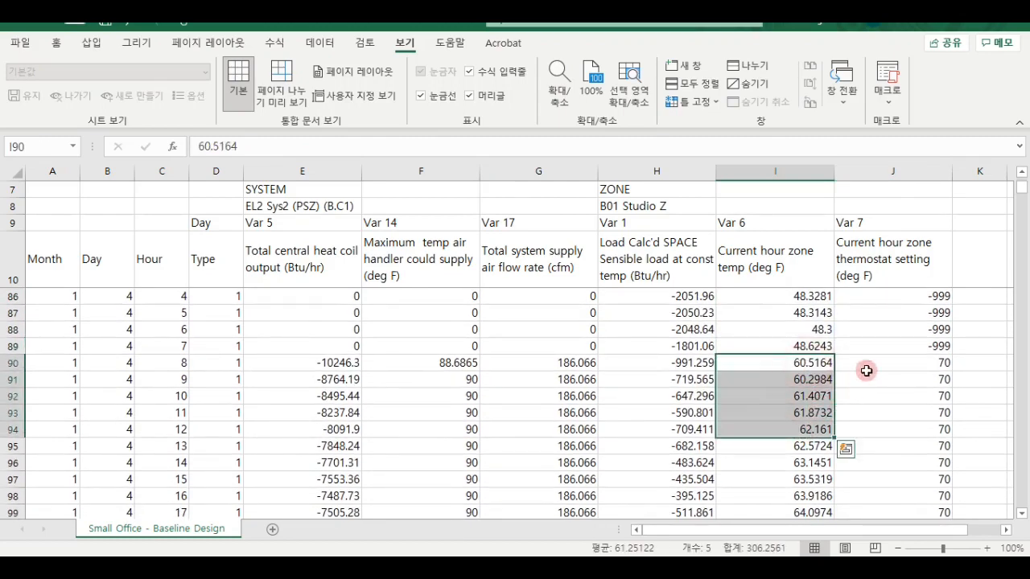
# - Review the system and zone values for hours 8 to 11, comparing the hour 8 supply air flow with the maximum supply temperature
pyautogui.moveTo(875, 364); pyautogui.dragTo(352, 413)
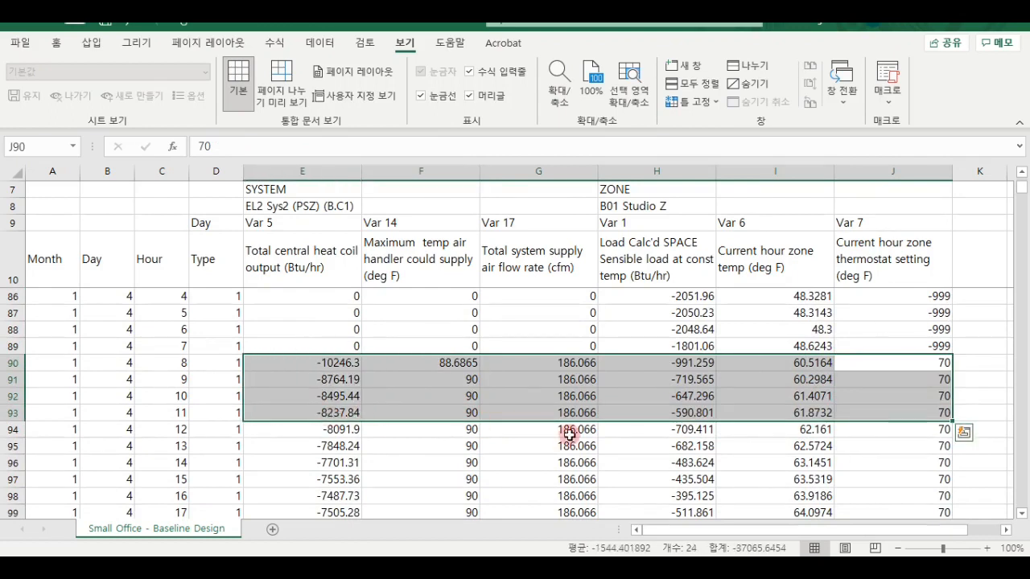
pyautogui.click(566, 394)
pyautogui.click(579, 362)
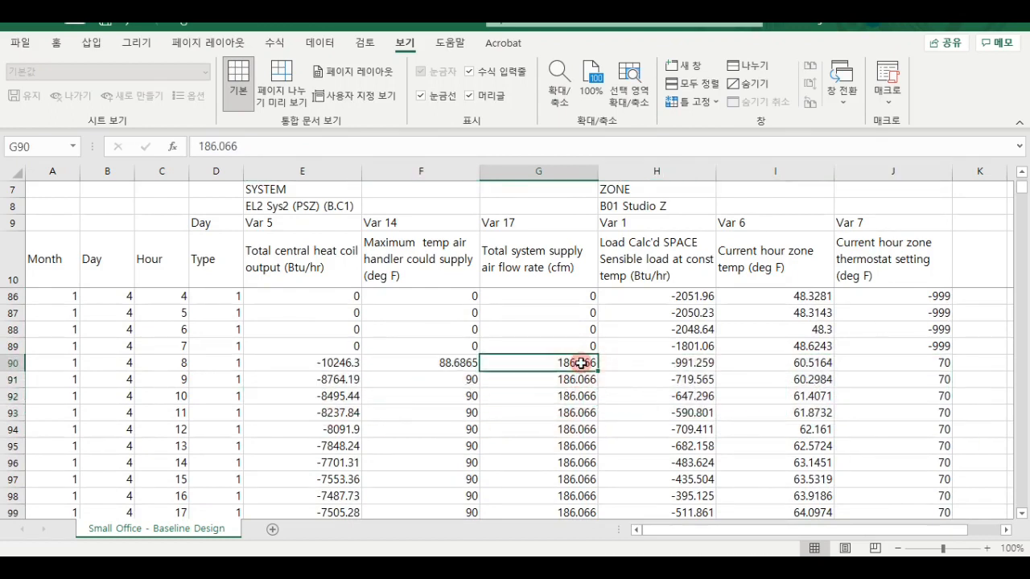
pyautogui.click(459, 363)
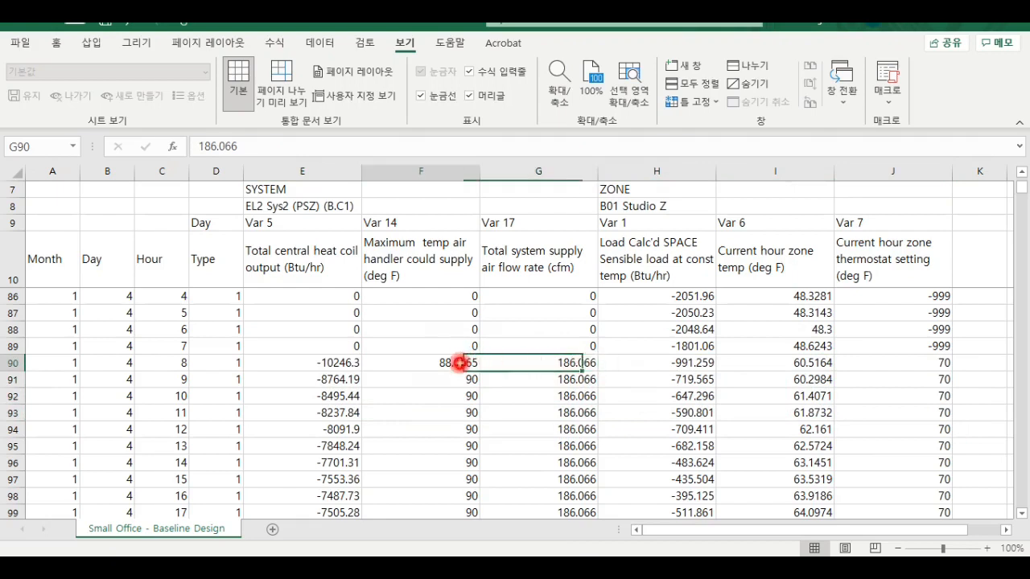
pyautogui.click(523, 365)
pyautogui.click(456, 364)
# - Close the Small Office - Baseline Design - Hourly Results 3.csv file without saving changes
pyautogui.scroll(2, 824, 356)
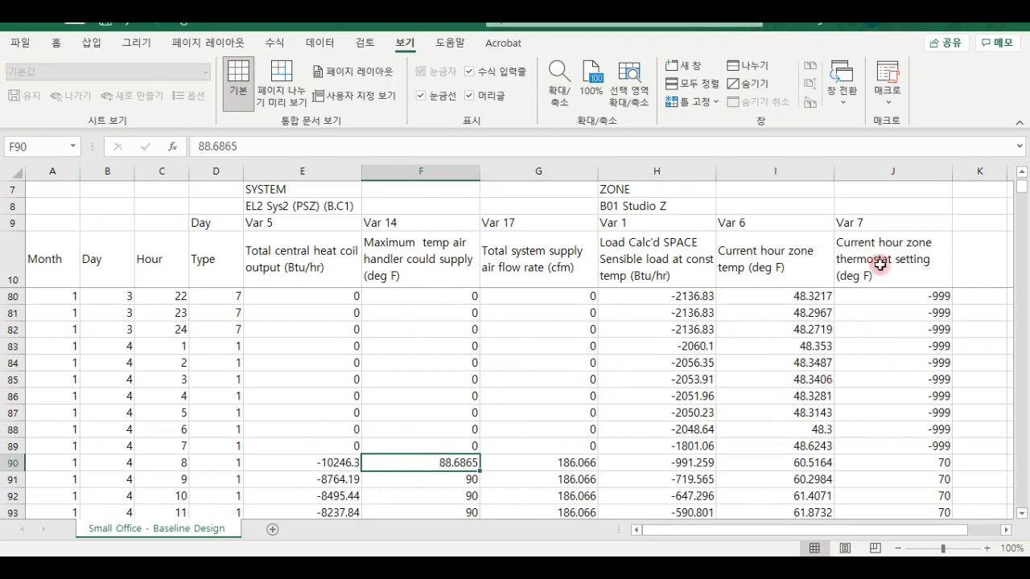
pyautogui.scroll(-1, 749, 354)
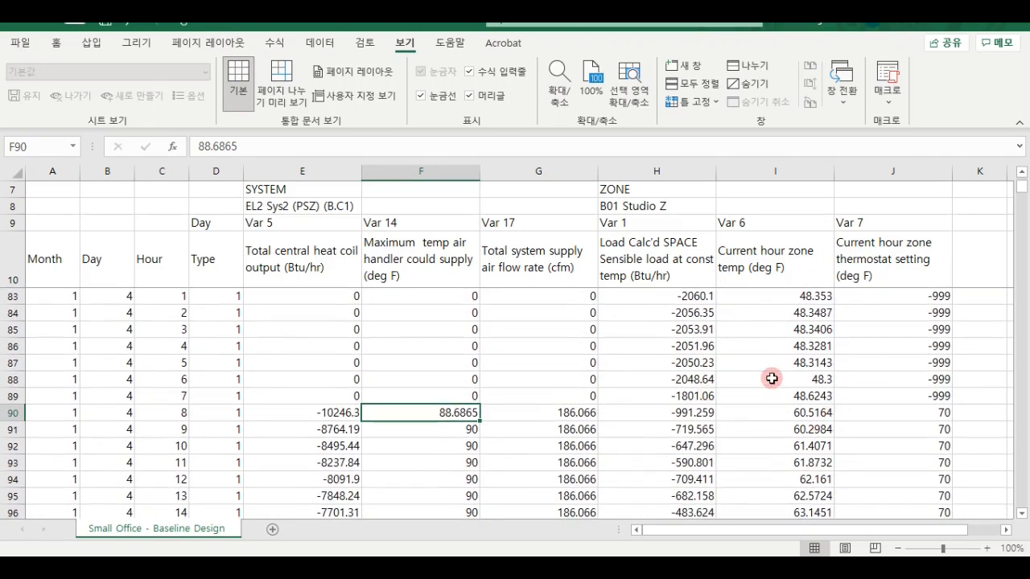
pyautogui.scroll(-1, 609, 395)
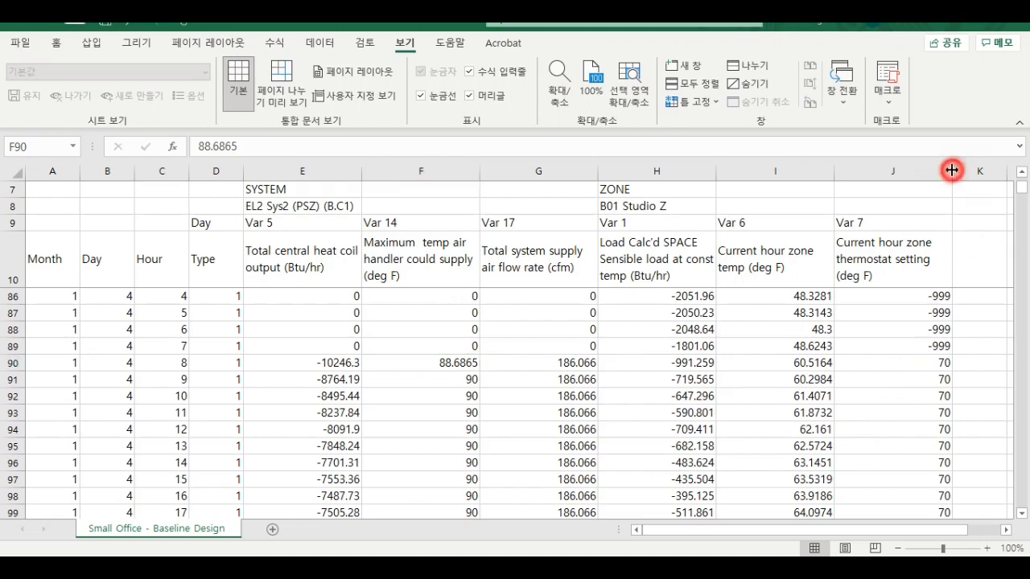
pyautogui.scroll(7, 957, 160)
pyautogui.click(1004, 31)
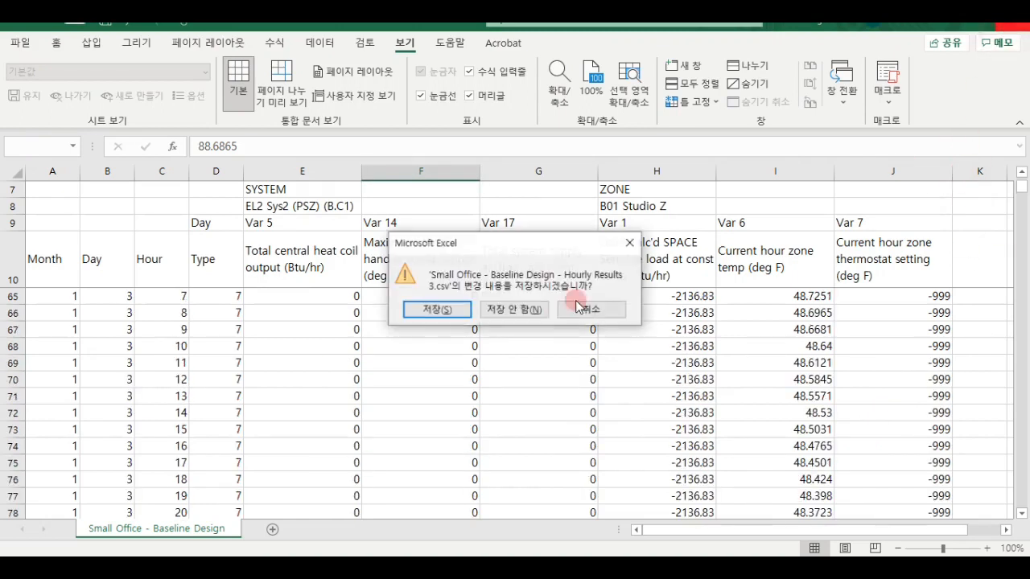
pyautogui.click(513, 311)
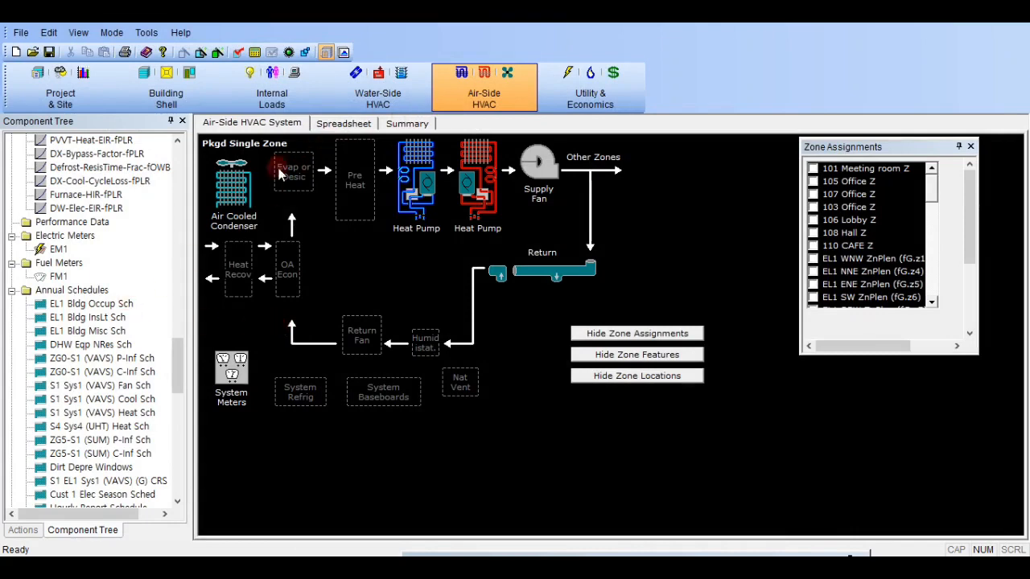
# - Show the SS-R Zone Performance Summary report in the D2SimViewer simulation results
pyautogui.scroll(15, 156, 292)
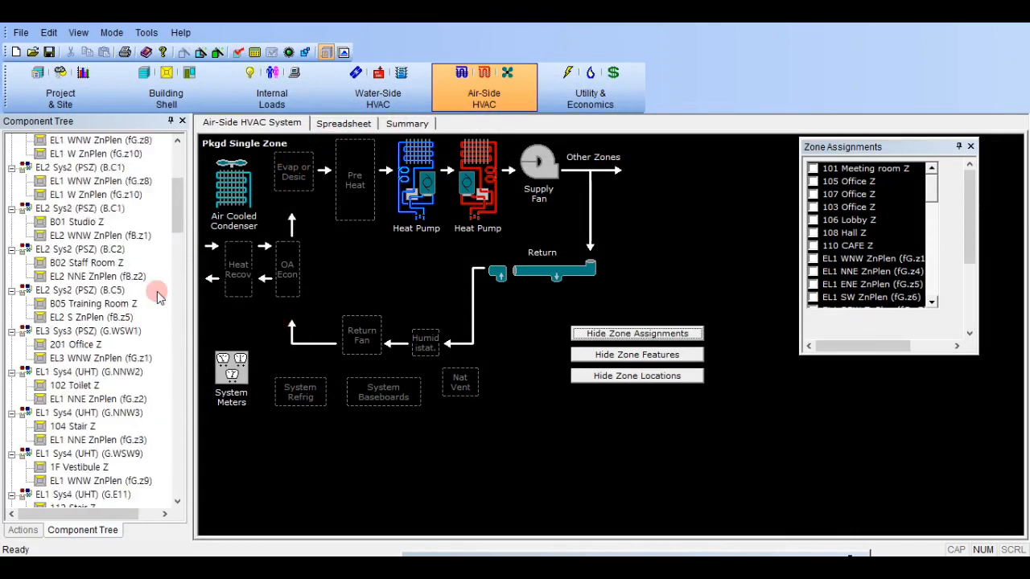
pyautogui.moveTo(869, 81); pyautogui.dragTo(371, 58)
pyautogui.click(347, 96)
pyautogui.scroll(-8, 320, 415)
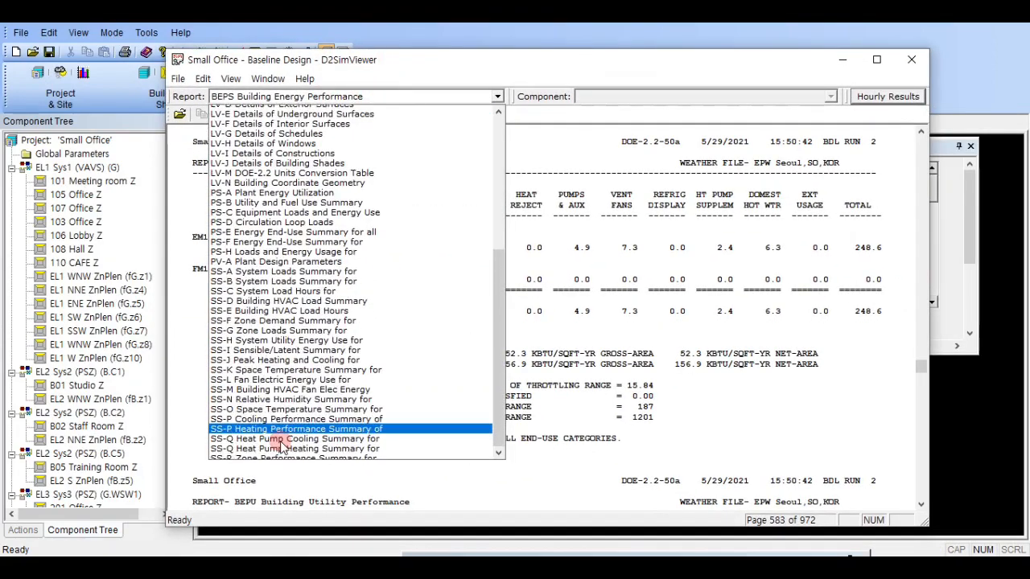
pyautogui.click(253, 454)
# - Check the underheated hours of the EL2 Sys2 (PSZ) systems through B.C2 and B.C5, and return to the HVAC model
pyautogui.click(644, 96)
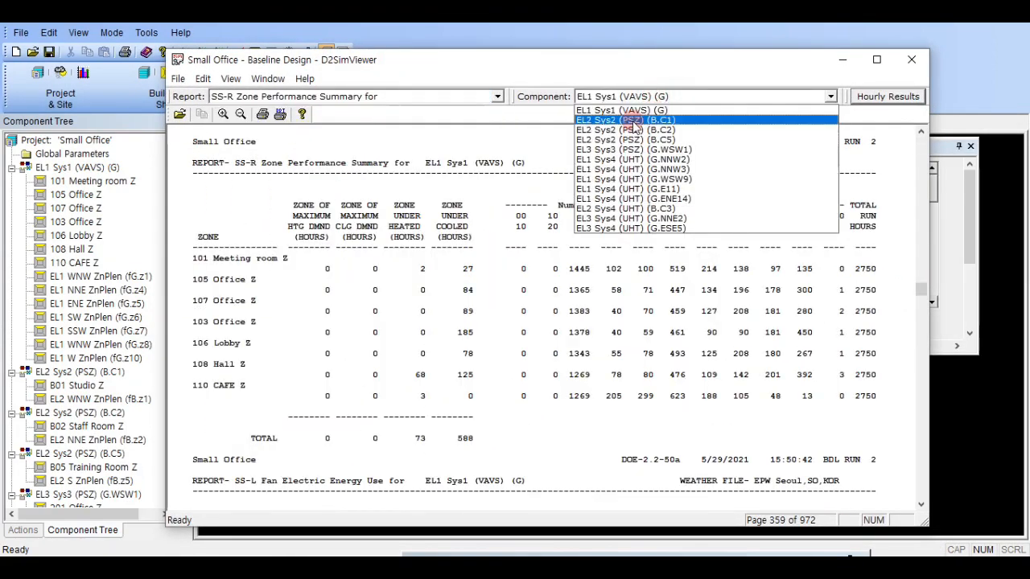
pyautogui.click(660, 113)
pyautogui.scroll(-1, 665, 98)
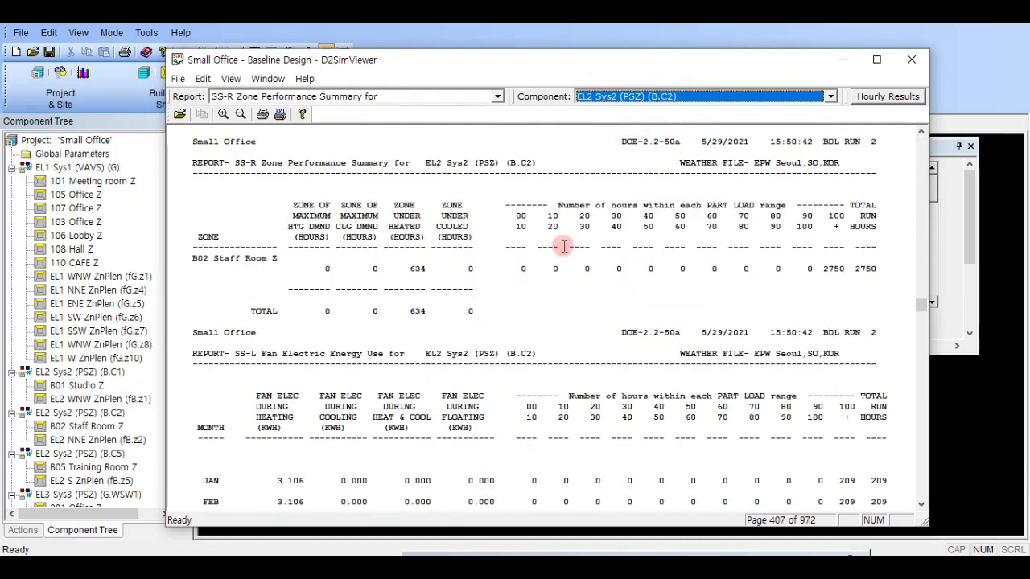
pyautogui.scroll(-1, 653, 97)
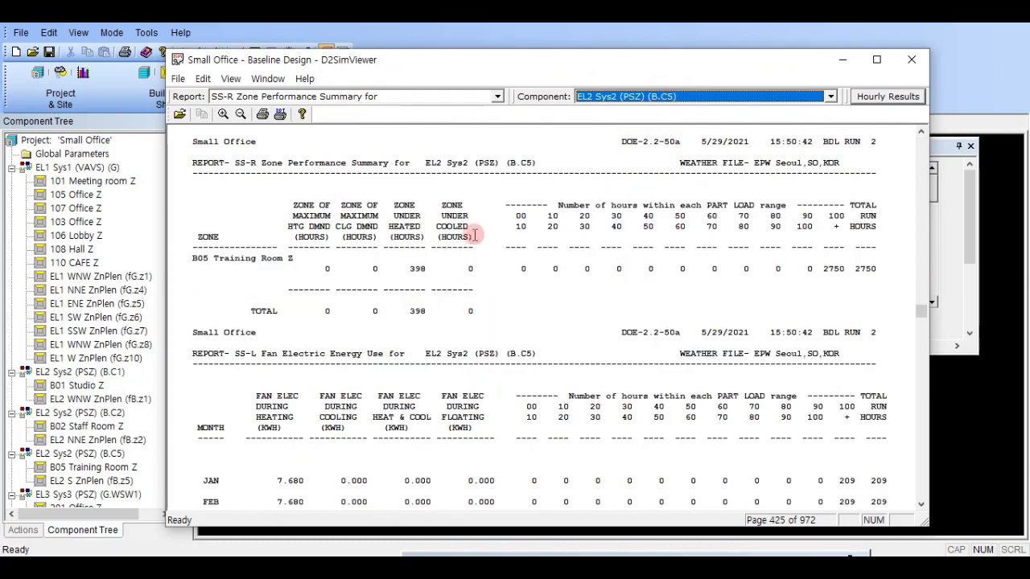
pyautogui.moveTo(575, 72); pyautogui.dragTo(956, 150)
pyautogui.click(356, 299)
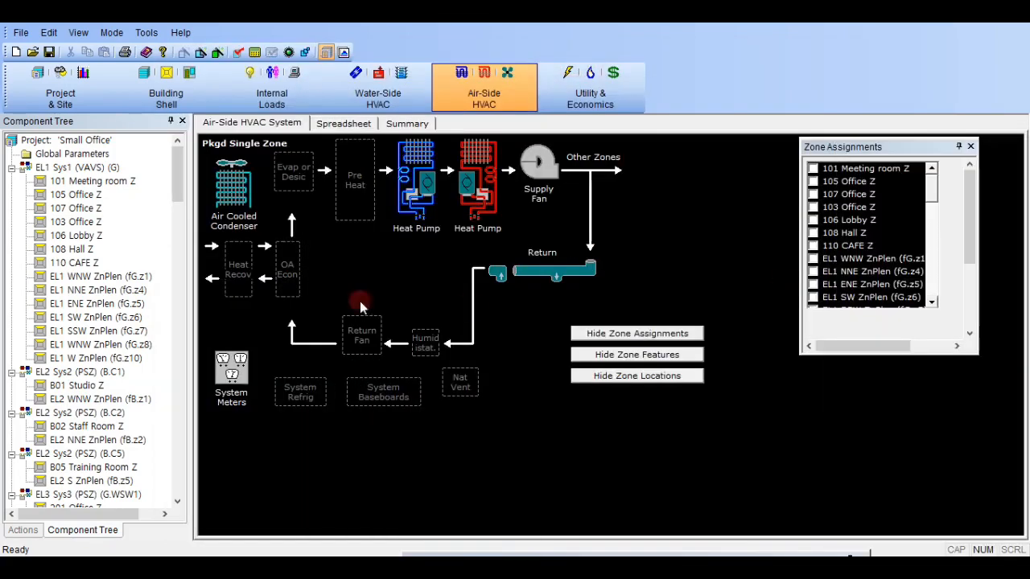
# - Inspect the basic and heating parameters of the B01 Studio Z zone, and close them unchanged
pyautogui.doubleClick(96, 389)
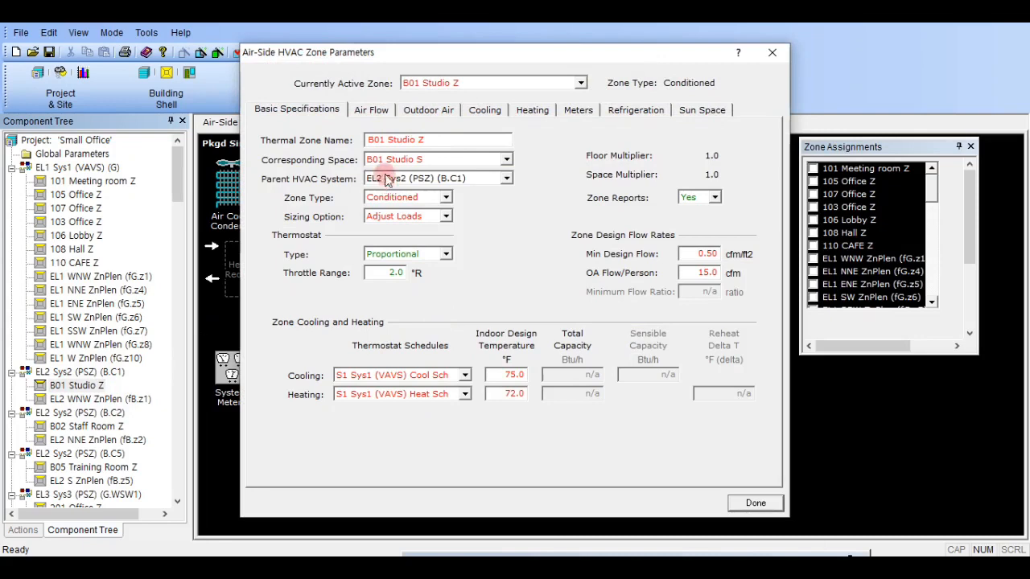
pyautogui.click(530, 110)
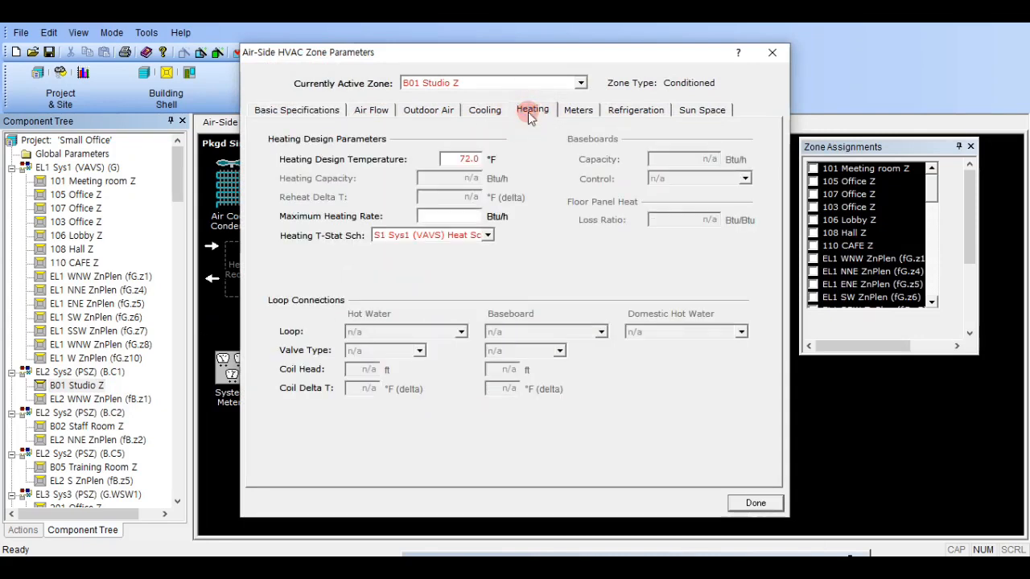
pyautogui.click(771, 53)
# - Restore the zone entering max supply temperature of the EL2 Sys2 (PSZ) (B.C1) system to its default of 105 °F
pyautogui.click(105, 371)
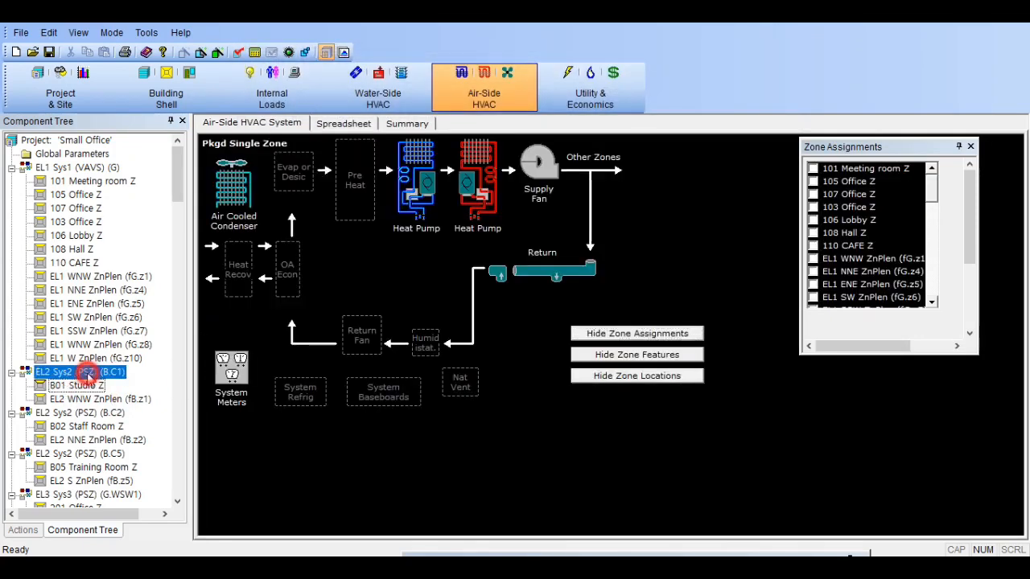
pyautogui.doubleClick(105, 372)
pyautogui.click(361, 101)
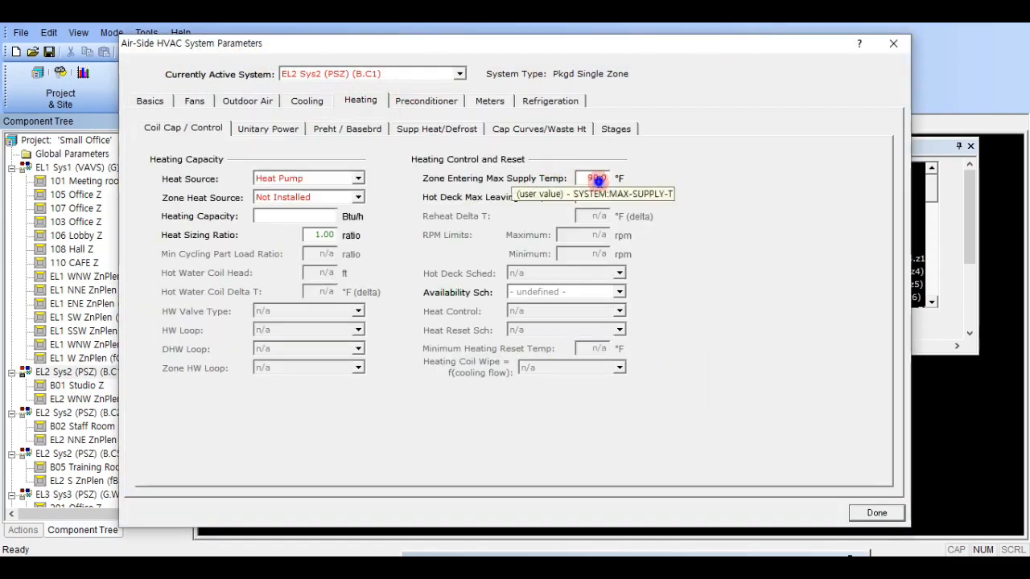
pyautogui.rightClick(598, 179)
pyautogui.click(528, 256)
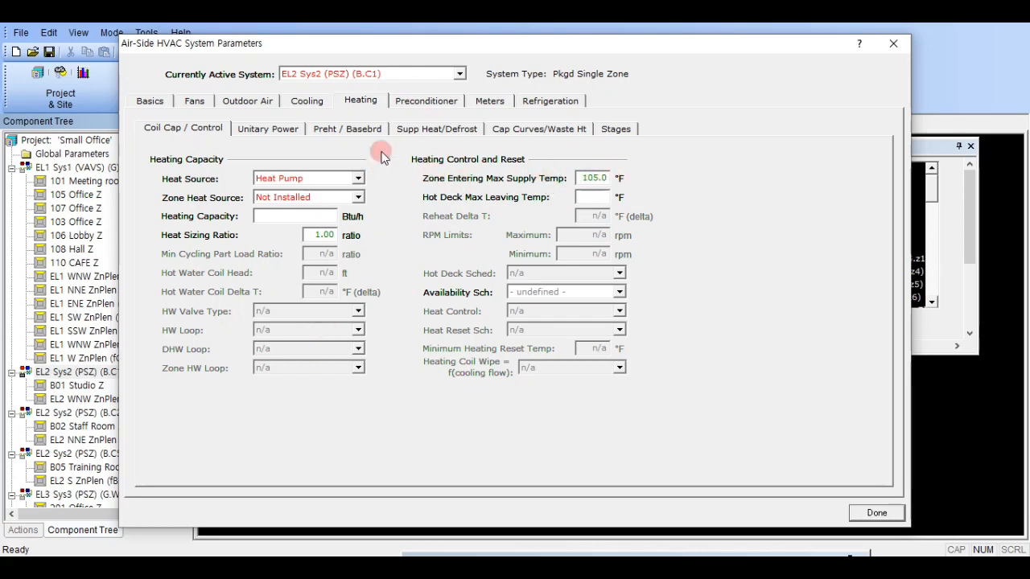
# - Restore the default 105 °F zone entering max supply temperature for the EL2 Sys2 (PSZ) (B.C2) system
pyautogui.click(379, 74)
pyautogui.click(393, 76)
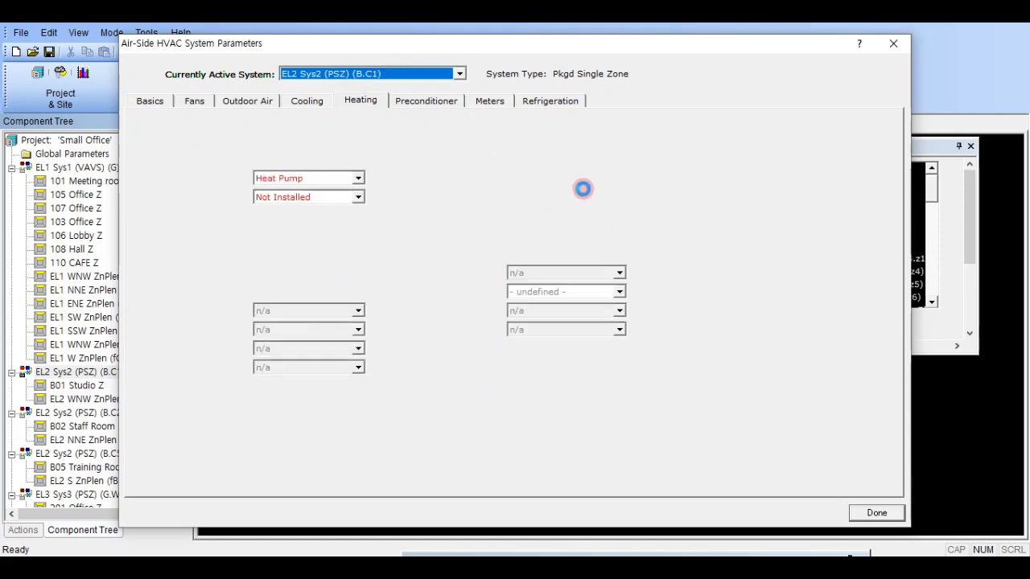
pyautogui.rightClick(593, 178)
pyautogui.click(509, 236)
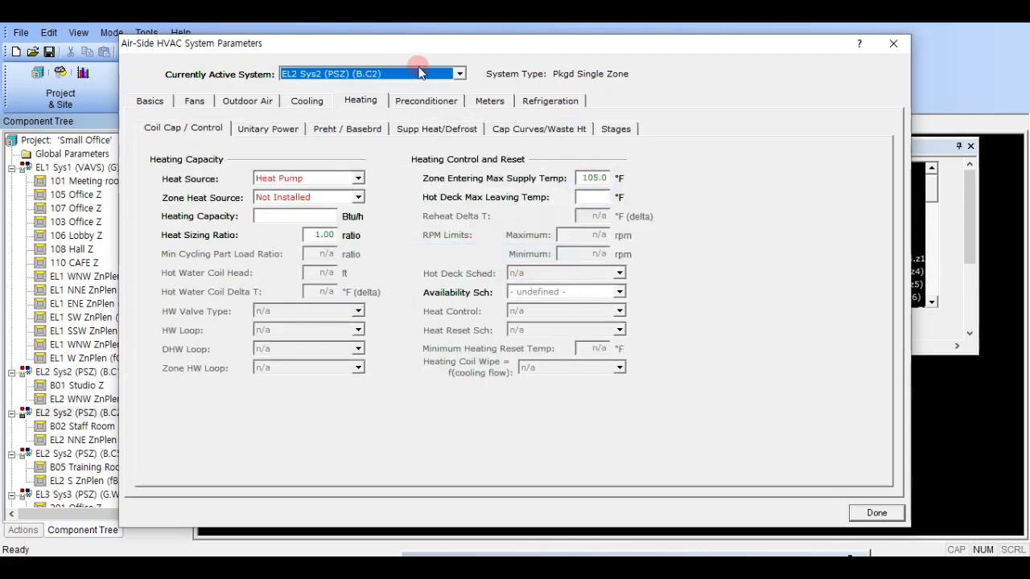
# - Restore the default 105 °F zone entering max supply temperature for the EL2 Sys2 (PSZ) (B.C5) system
pyautogui.scroll(-1, 418, 72)
pyautogui.rightClick(598, 178)
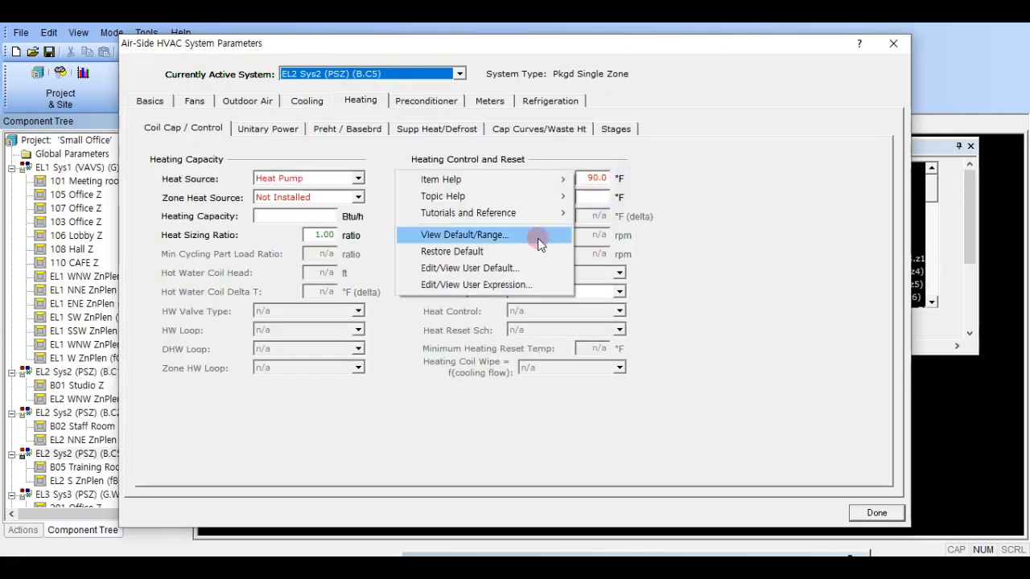
pyautogui.click(531, 251)
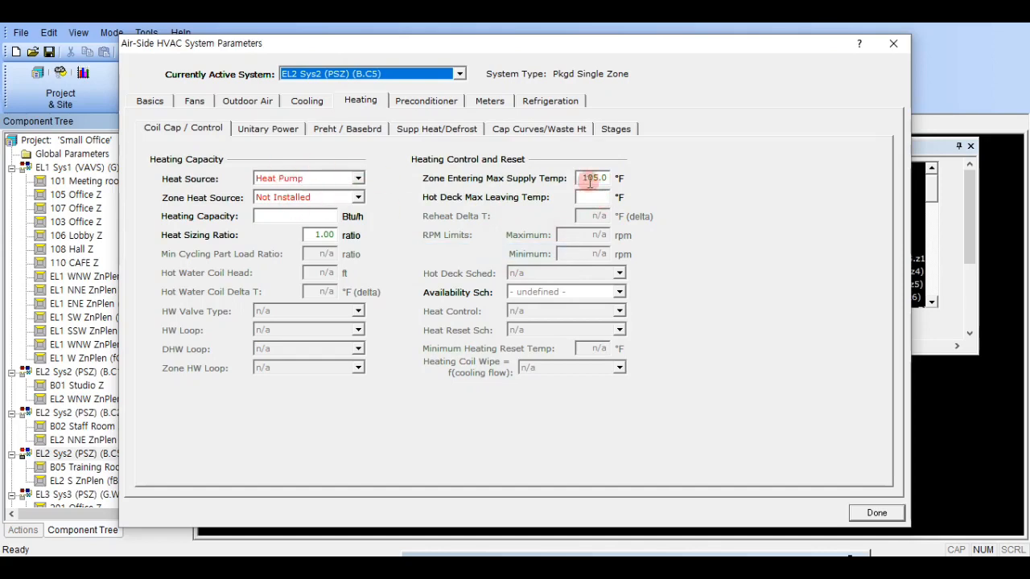
# - Check the max supply temperature settings of the EL1 Sys1 (VAVS) (G) and EL2 Sys2 systems, and finish editing the system parameters
pyautogui.scroll(1, 427, 74)
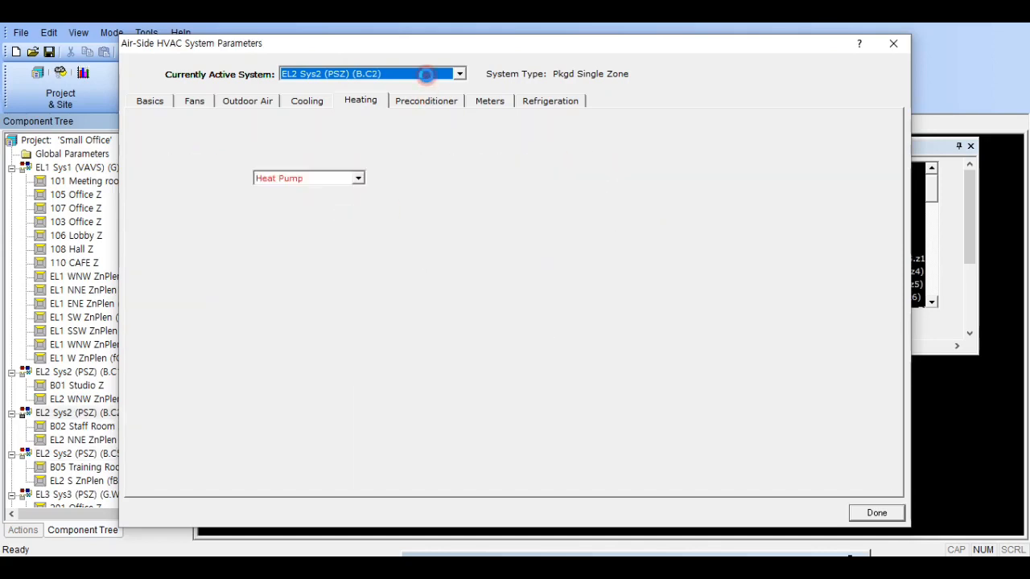
pyautogui.scroll(1, 426, 74)
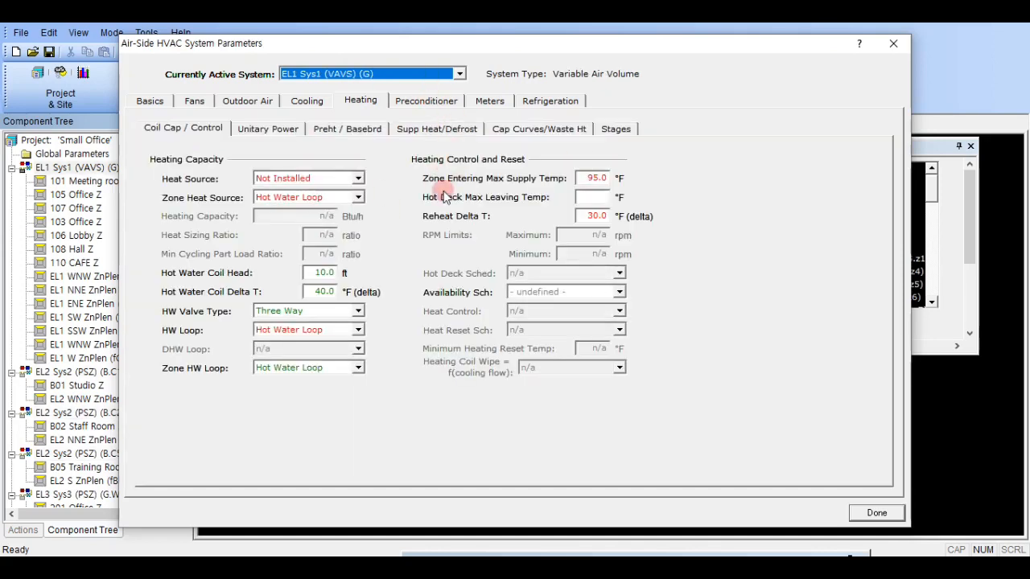
pyautogui.scroll(-1, 423, 74)
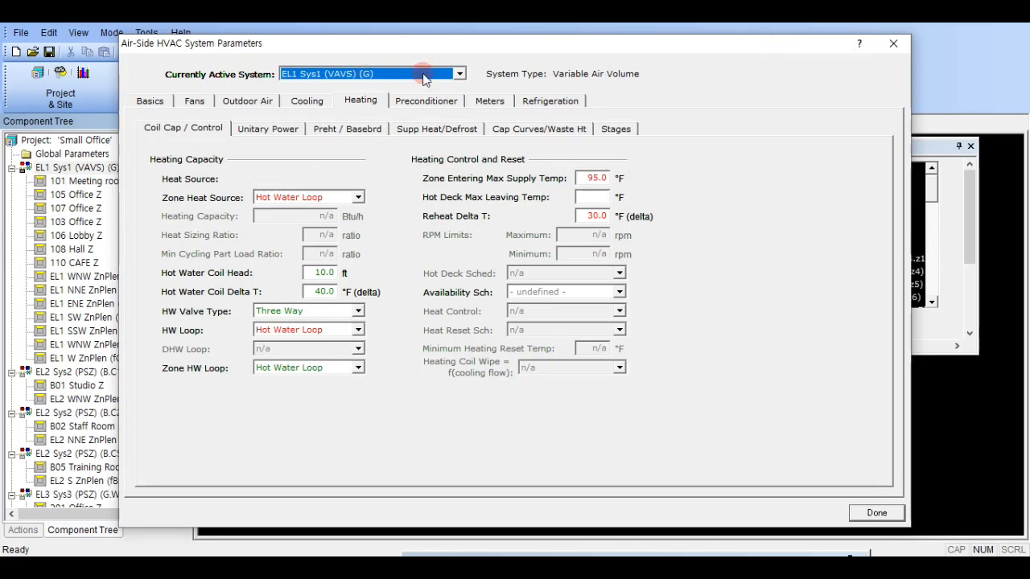
pyautogui.scroll(-1, 425, 74)
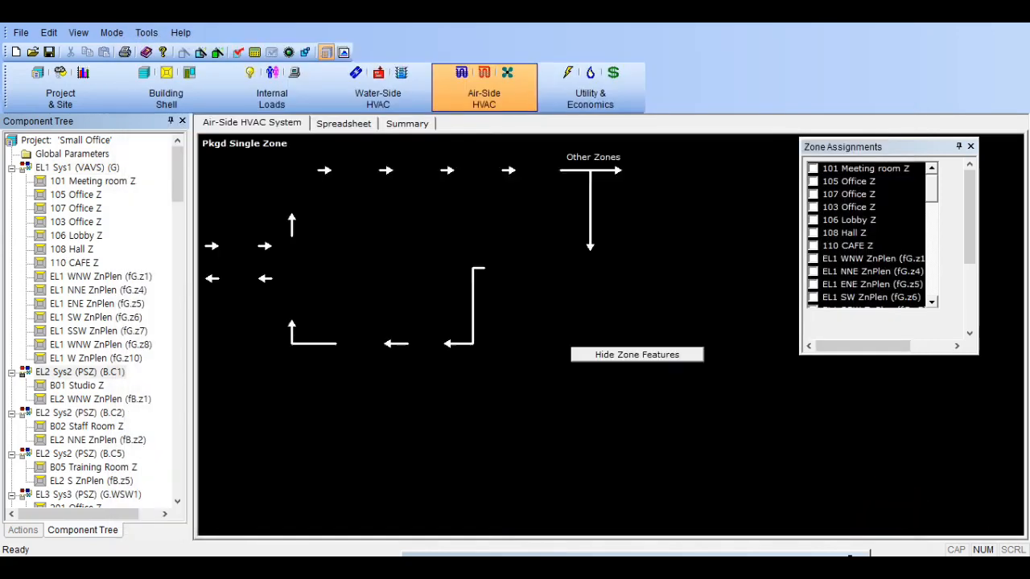
pyautogui.click(877, 513)
# - Show the SV-A System Design Parameters report for EL2 Sys2 (PSZ) (B.C1) and check the B01 Studio Z supply flow
pyautogui.moveTo(1029, 107); pyautogui.dragTo(713, 58)
pyautogui.click(695, 97)
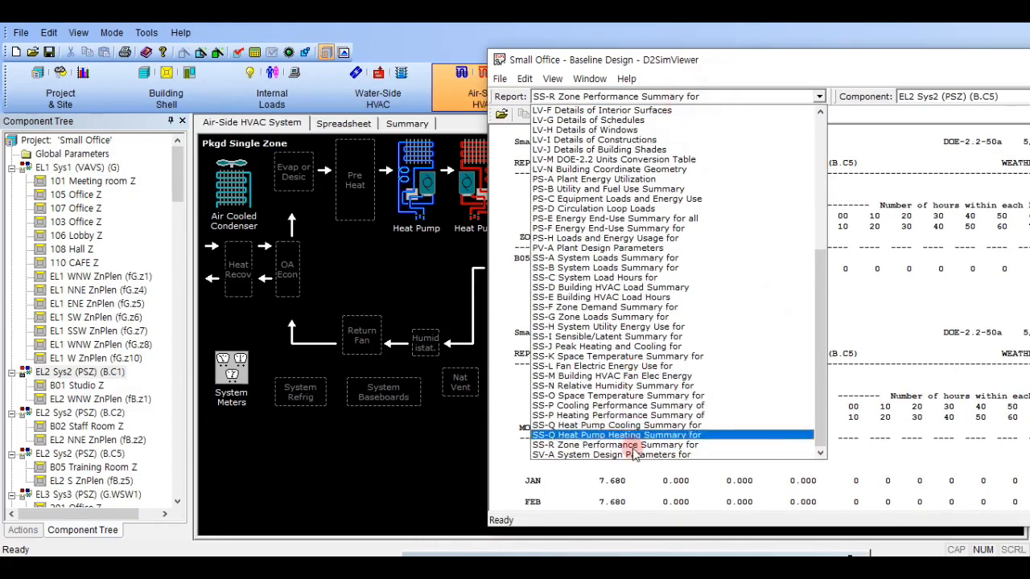
pyautogui.click(632, 455)
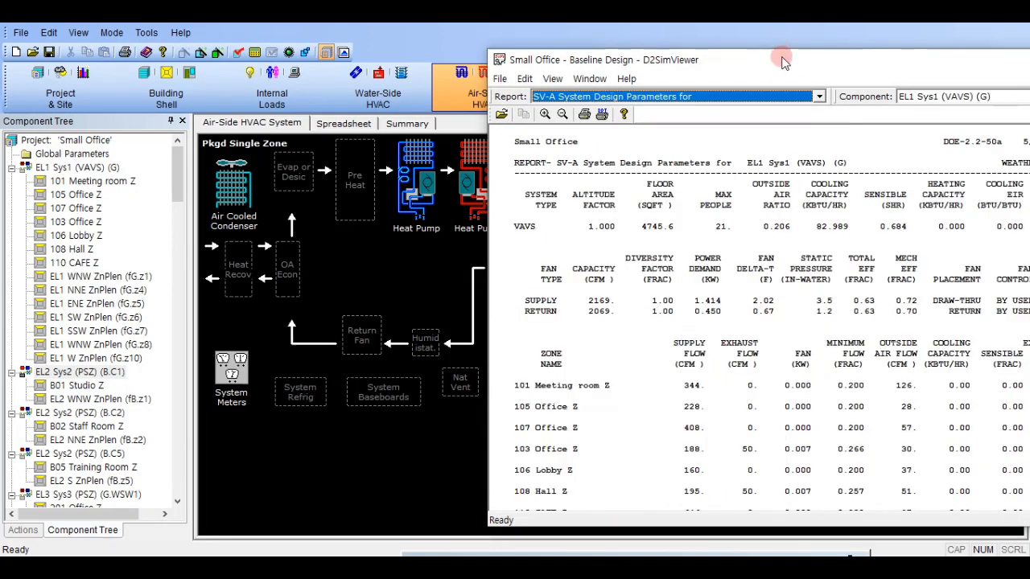
pyautogui.moveTo(782, 58); pyautogui.dragTo(652, 43)
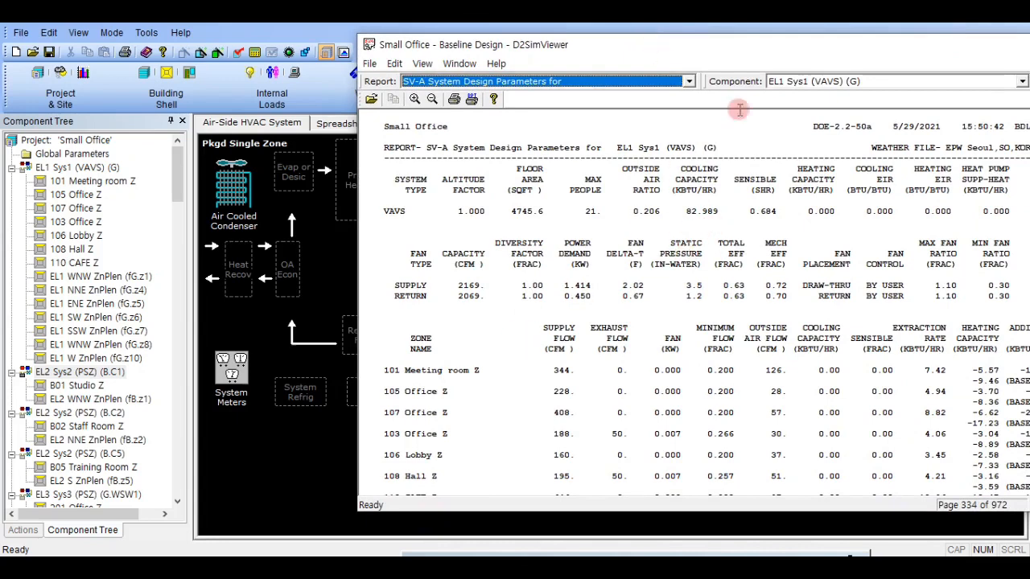
pyautogui.click(814, 81)
pyautogui.click(799, 111)
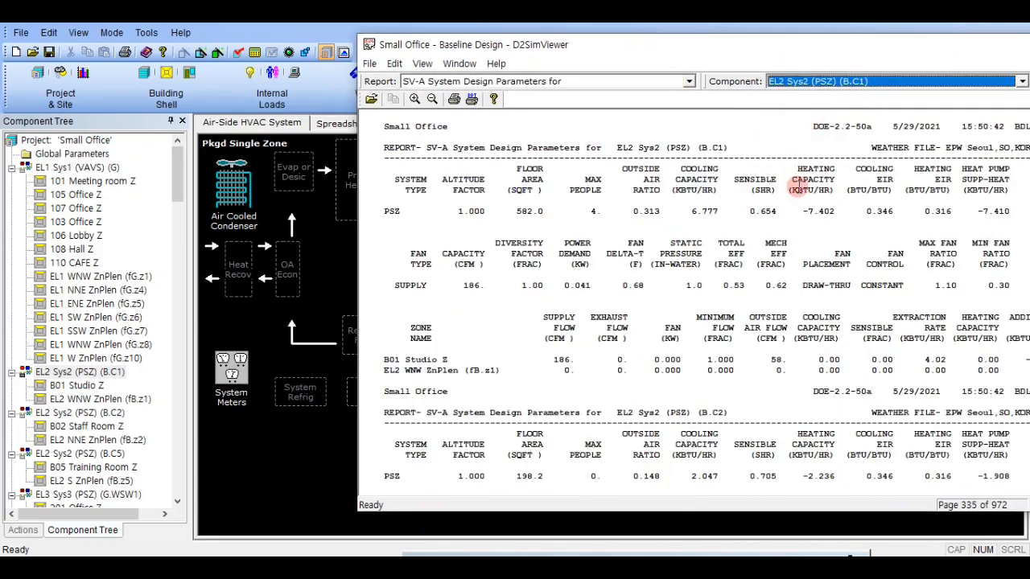
pyautogui.click(415, 384)
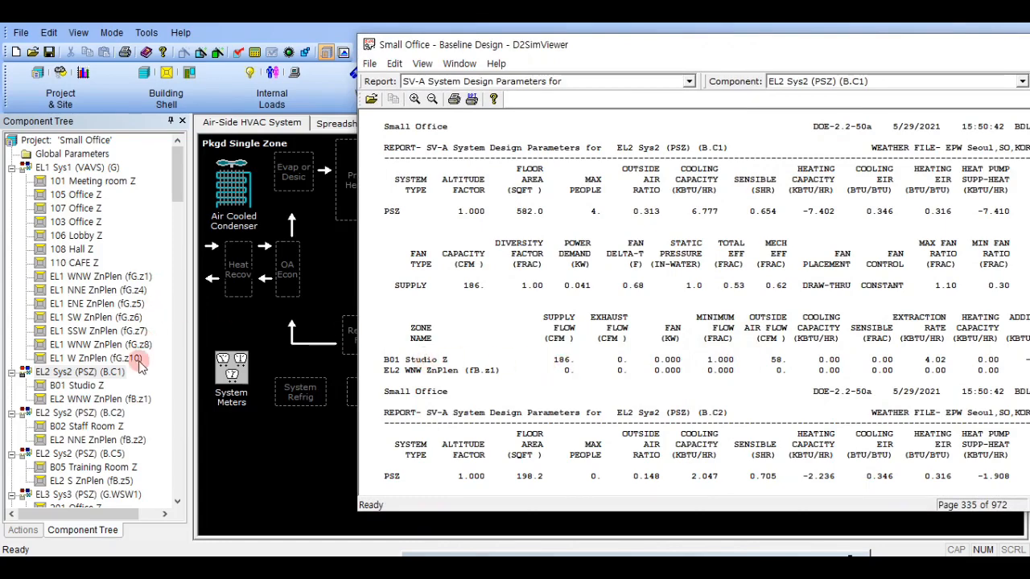
# - Review the air flow and heating parameters of zone B01 Studio Z alongside the design parameters report
pyautogui.click(93, 385)
pyautogui.moveTo(531, 47); pyautogui.dragTo(881, 59)
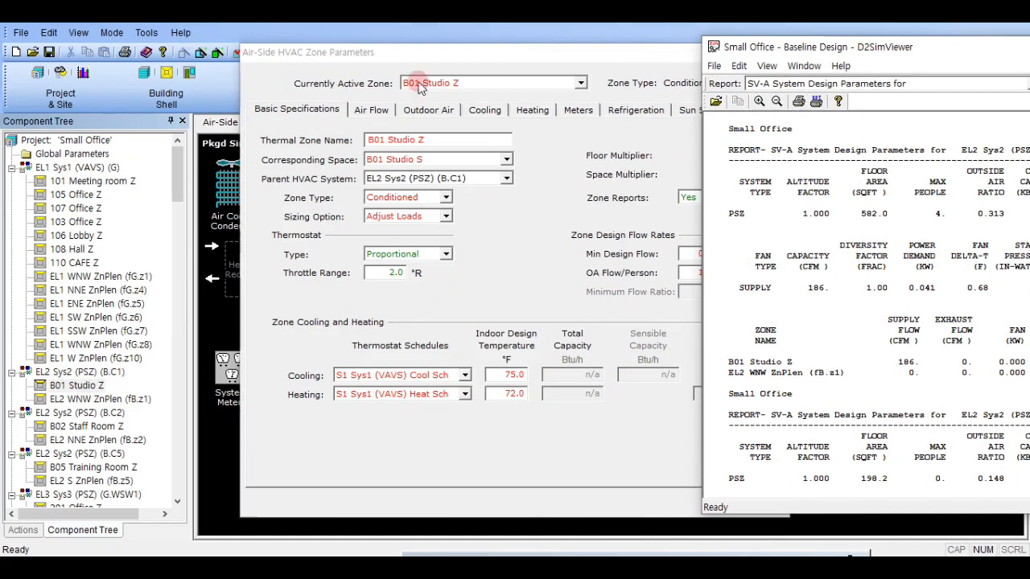
pyautogui.moveTo(447, 53); pyautogui.dragTo(251, 51)
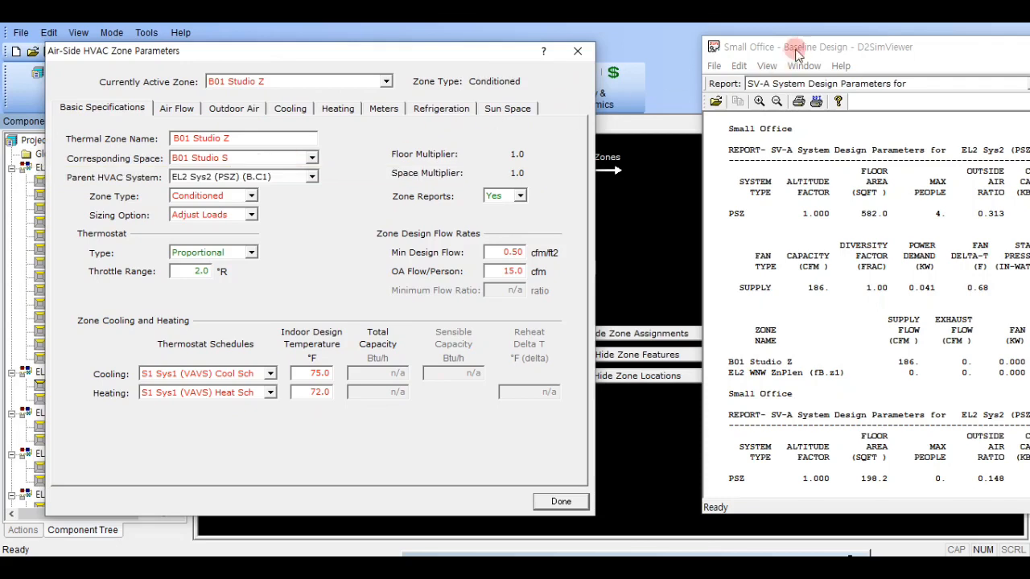
pyautogui.moveTo(795, 46); pyautogui.dragTo(705, 50)
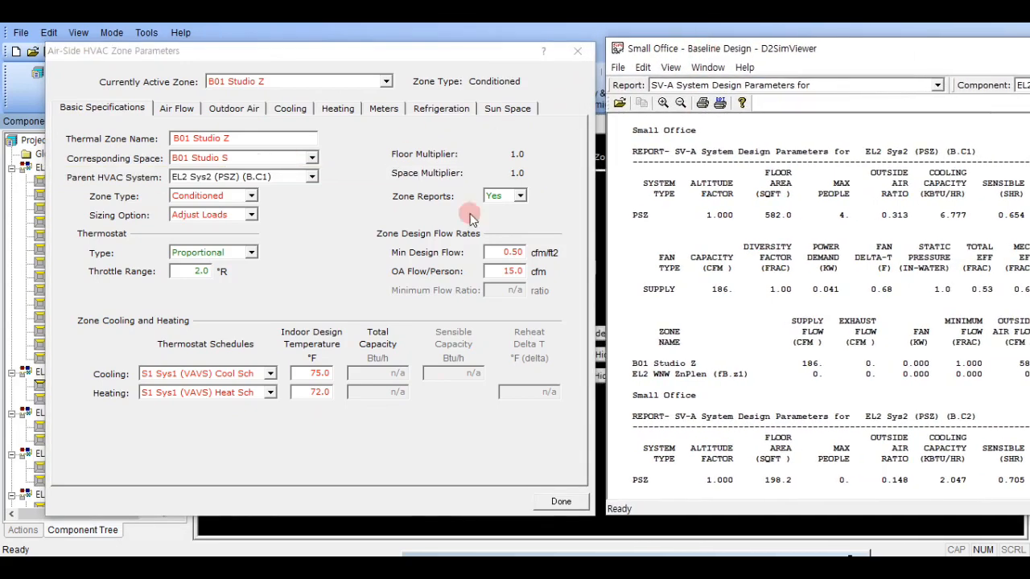
pyautogui.click(178, 112)
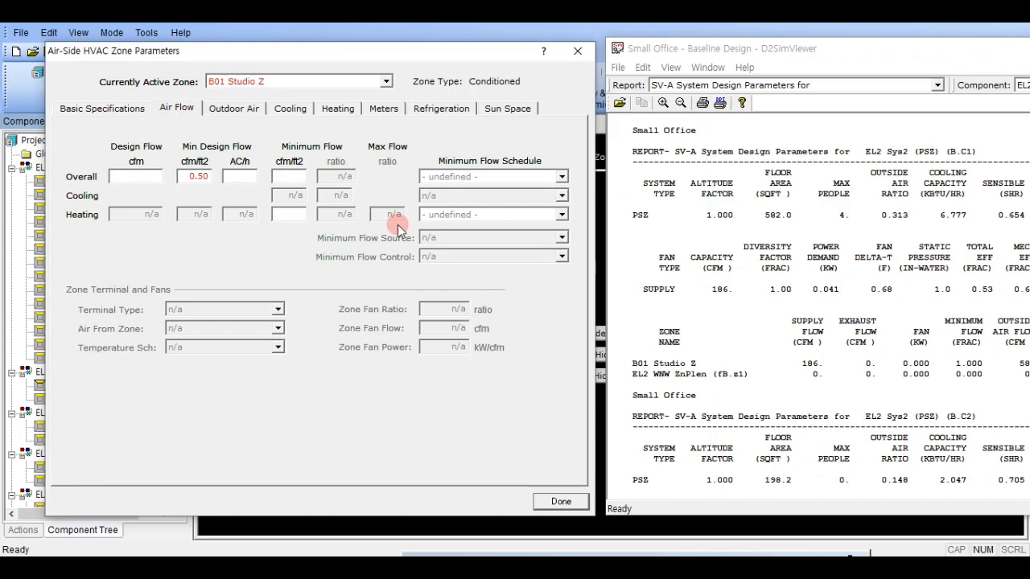
pyautogui.click(334, 108)
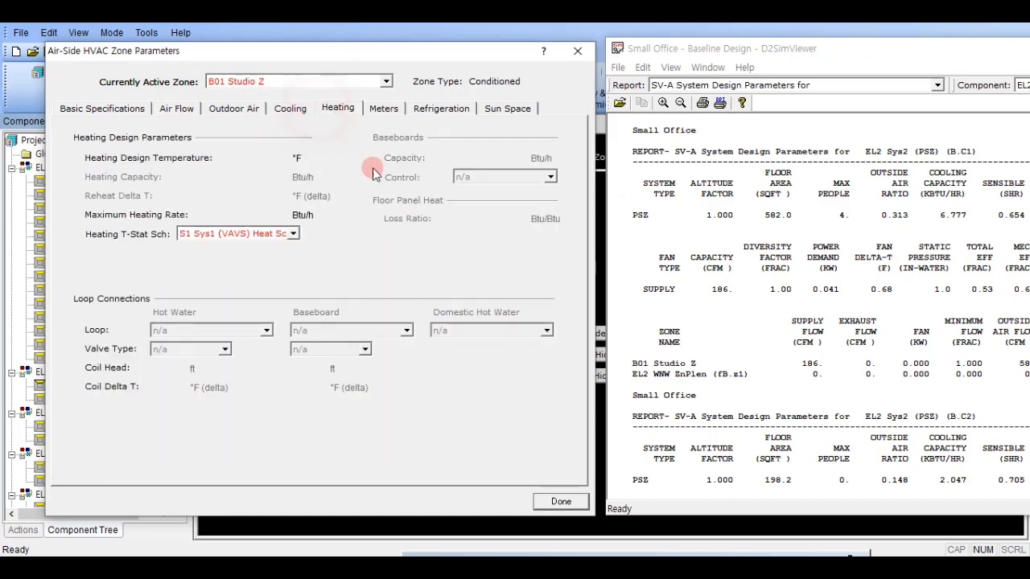
pyautogui.click(179, 108)
pyautogui.click(578, 51)
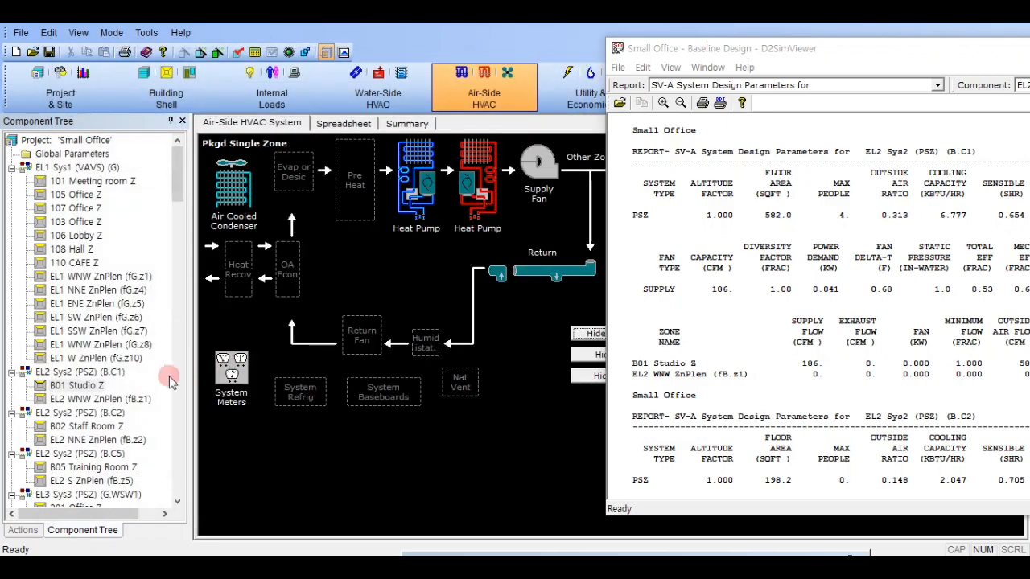
# - Set the overall design flow of zone B01 Studio Z to 250 cfm
pyautogui.click(83, 386)
pyautogui.doubleClick(83, 385)
pyautogui.click(392, 109)
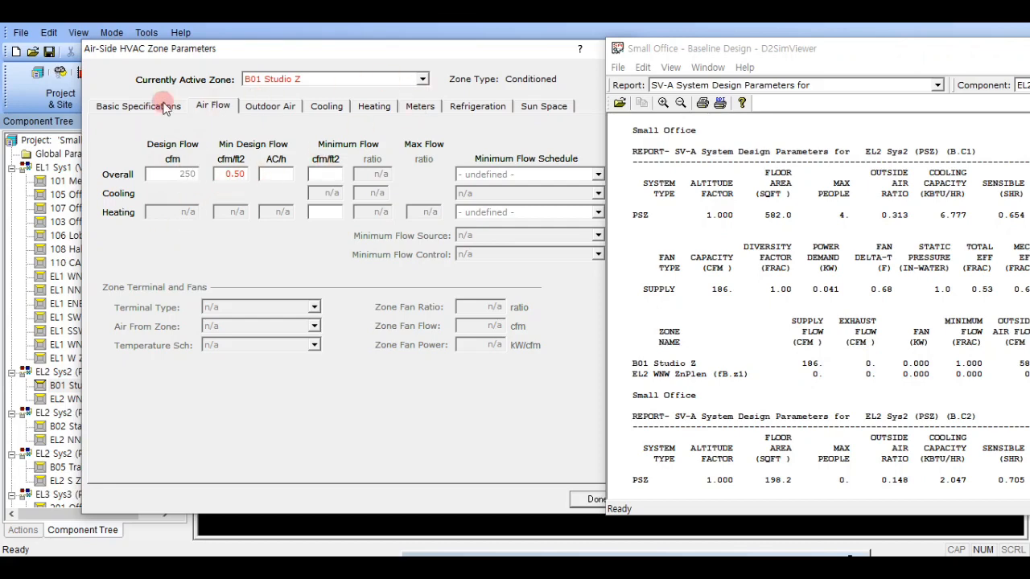
pyautogui.click(153, 104)
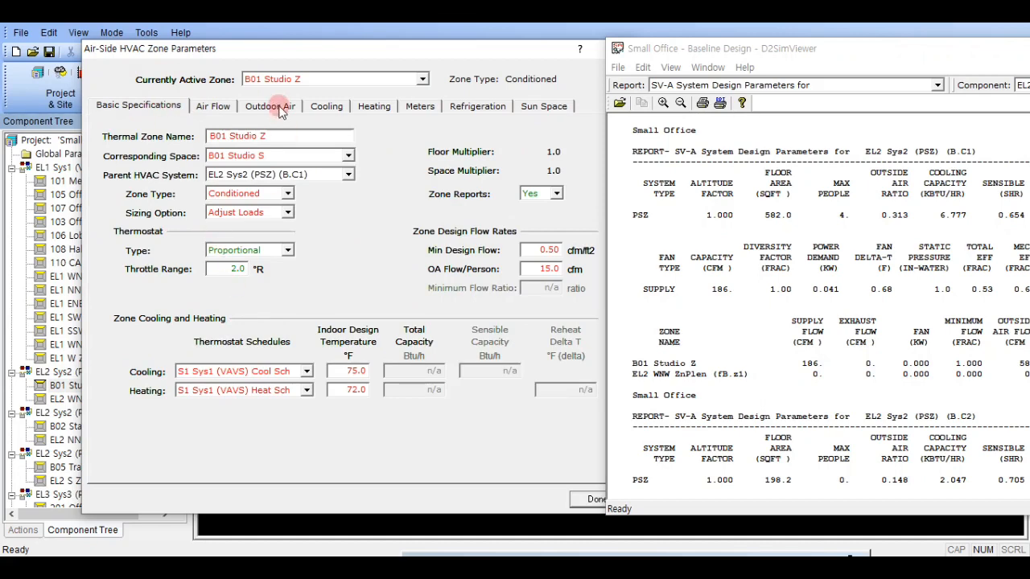
pyautogui.click(536, 501)
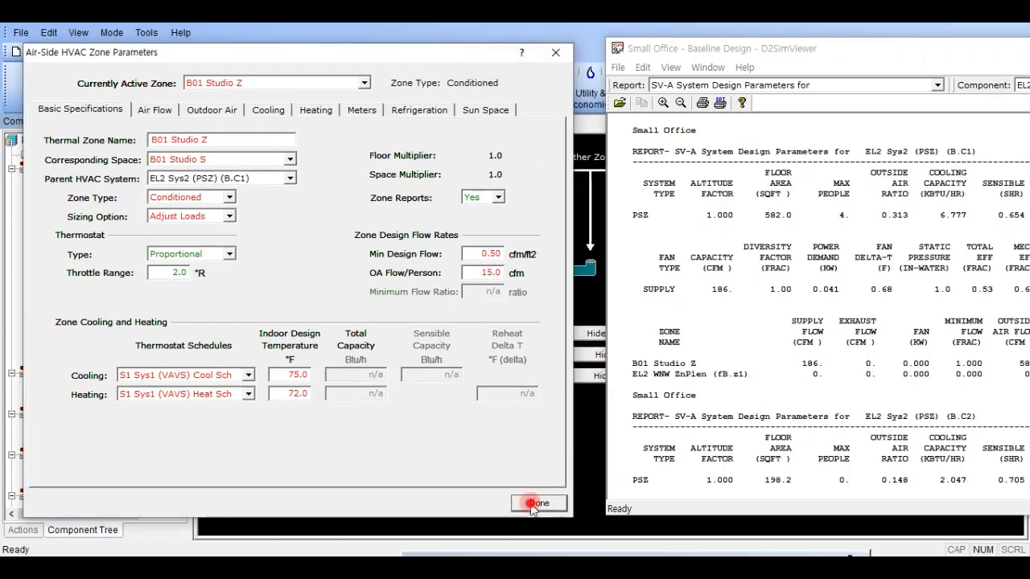
# - Check the system sizing ratio of EL2 Sys2 (PSZ) (B.C1) in its basic parameters
pyautogui.doubleClick(96, 372)
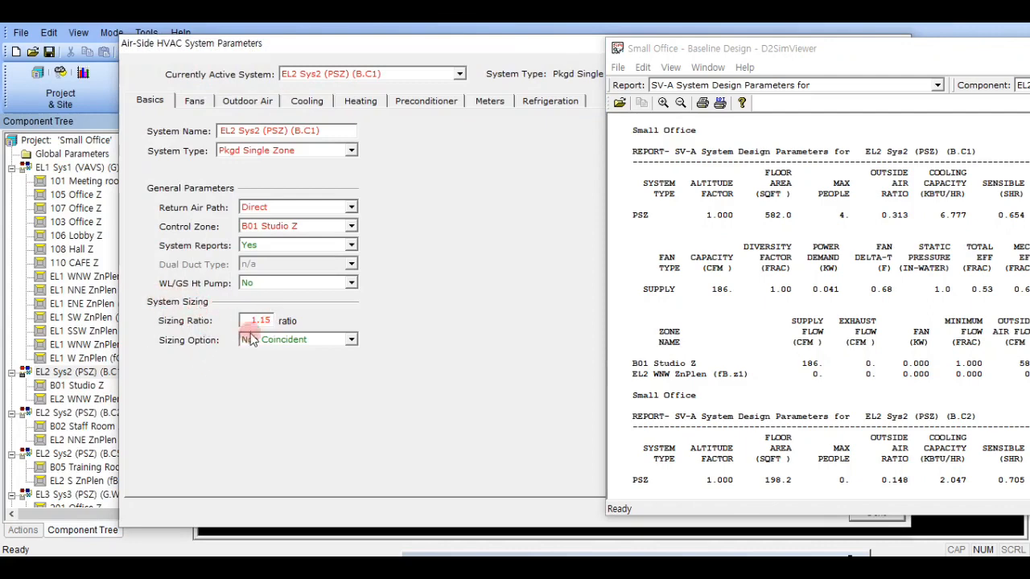
pyautogui.moveTo(536, 41); pyautogui.dragTo(252, 125)
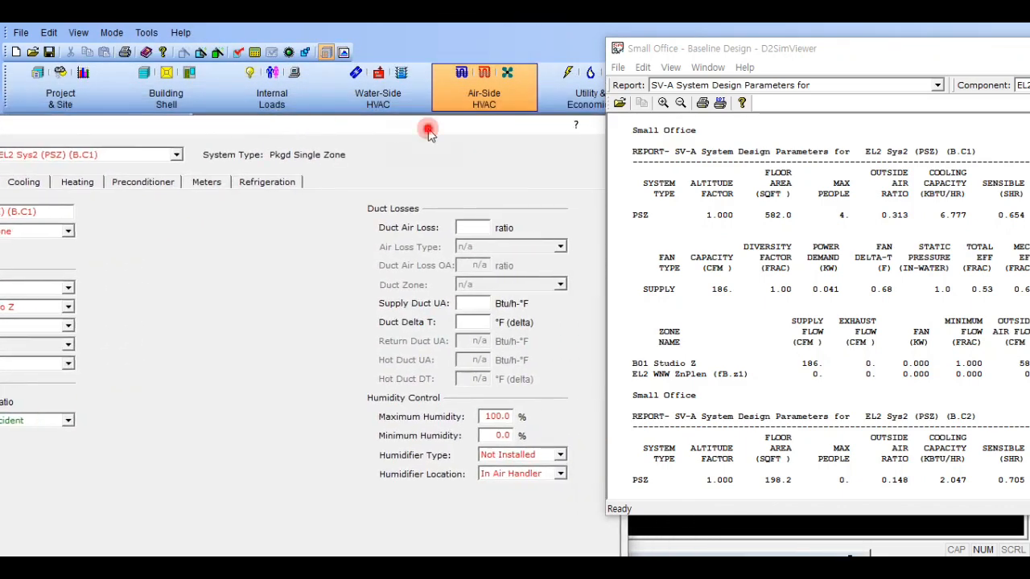
pyautogui.moveTo(430, 130); pyautogui.dragTo(330, 131)
pyautogui.click(509, 127)
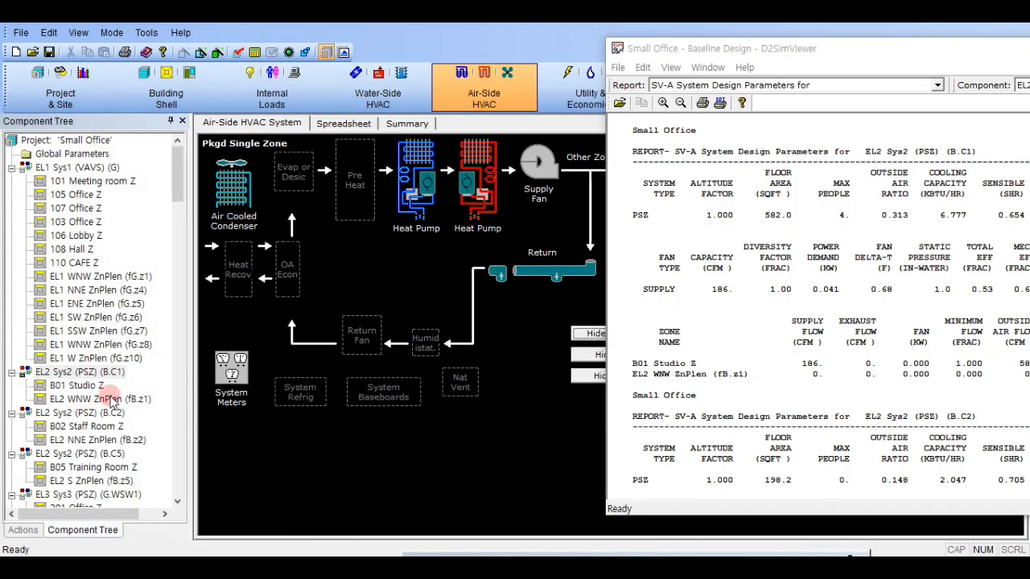
# - Set the overall design flow of zone B01 Studio Z to 230 cfm
pyautogui.click(85, 386)
pyautogui.doubleClick(85, 386)
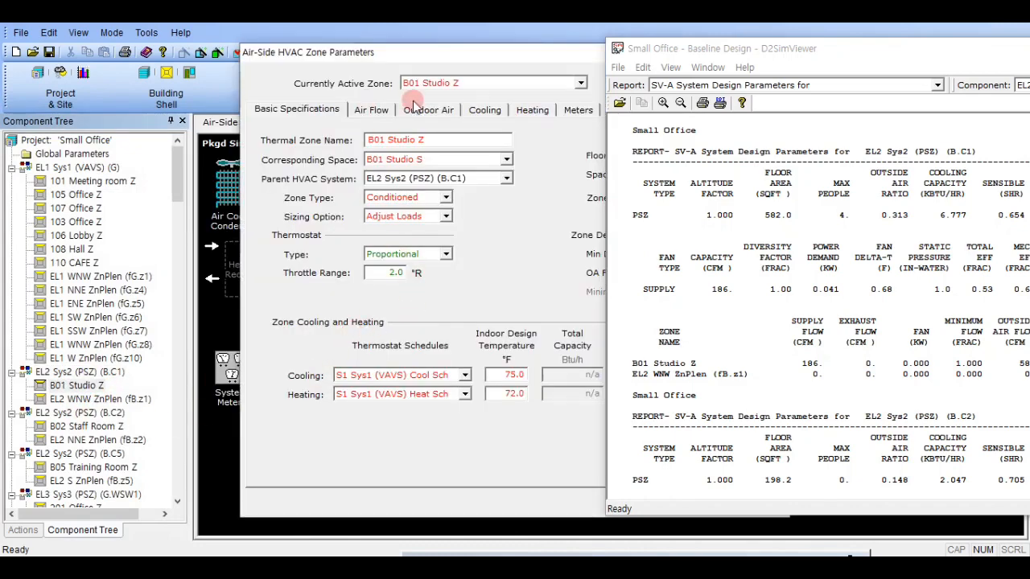
pyautogui.click(362, 110)
pyautogui.click(348, 178)
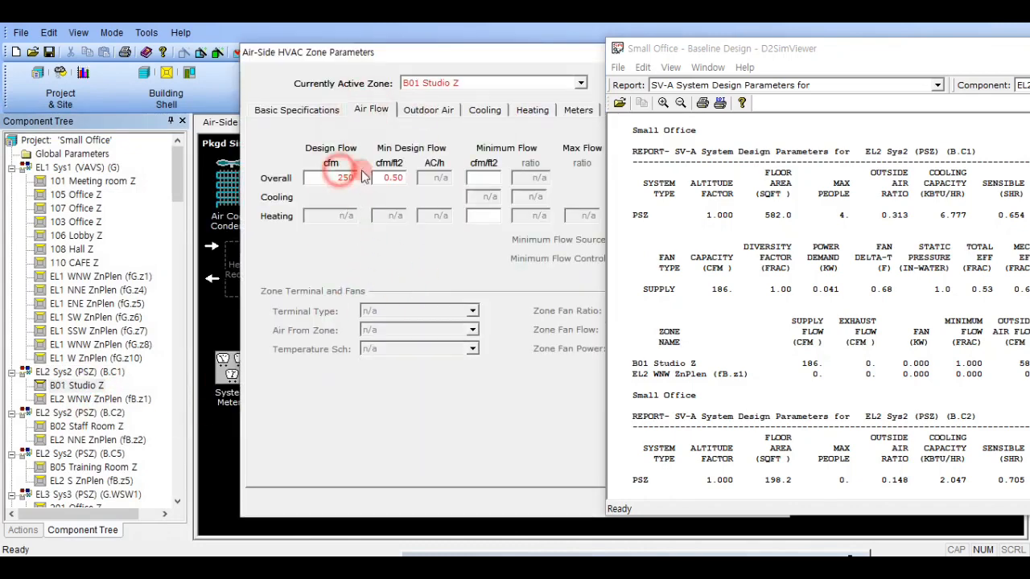
pyautogui.doubleClick(348, 177)
pyautogui.write('230')
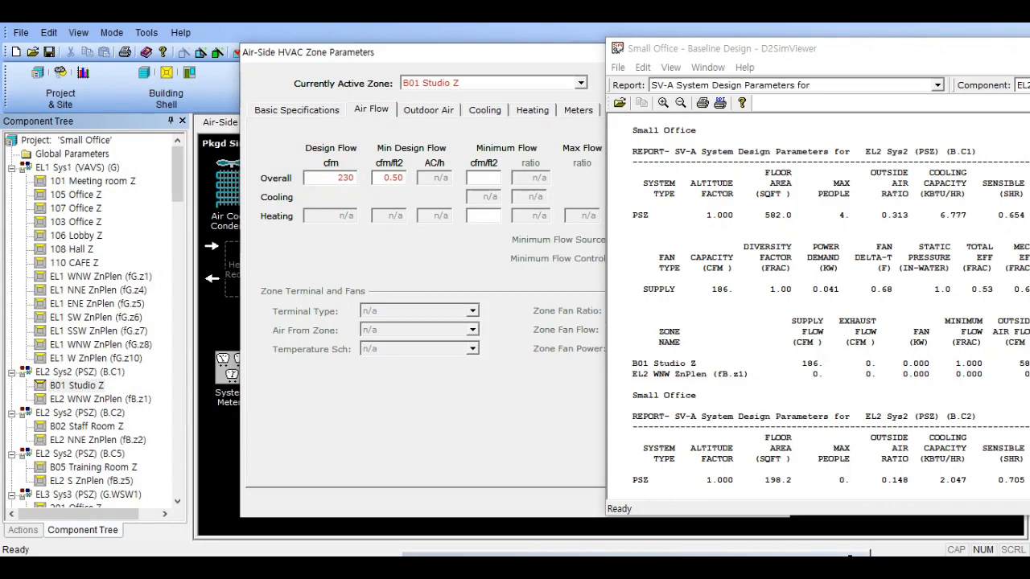
pyautogui.moveTo(483, 53); pyautogui.dragTo(186, 50)
pyautogui.click(473, 504)
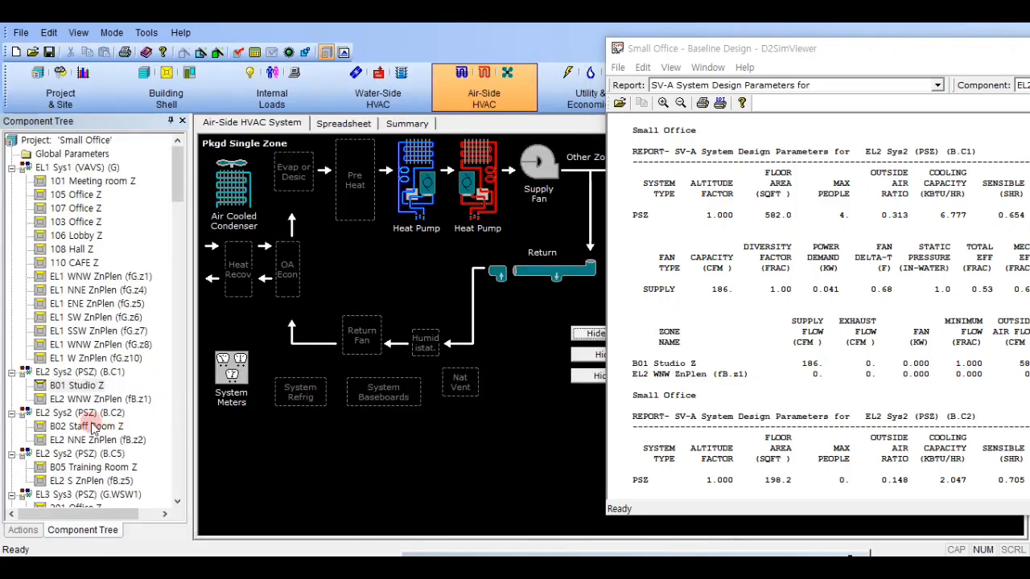
# - Display the SV-A report for EL2 Sys2 (PSZ) (B.C2) and enter an overall design flow for zone B02 Staff Room Z
pyautogui.click(90, 427)
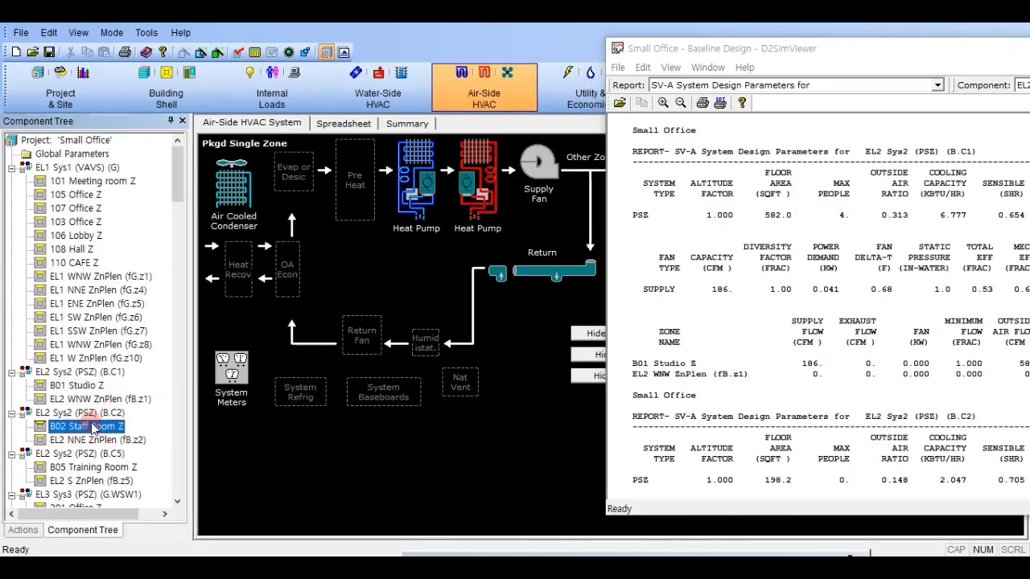
pyautogui.doubleClick(91, 424)
pyautogui.moveTo(966, 55); pyautogui.dragTo(938, 45)
pyautogui.click(726, 100)
pyautogui.click(728, 129)
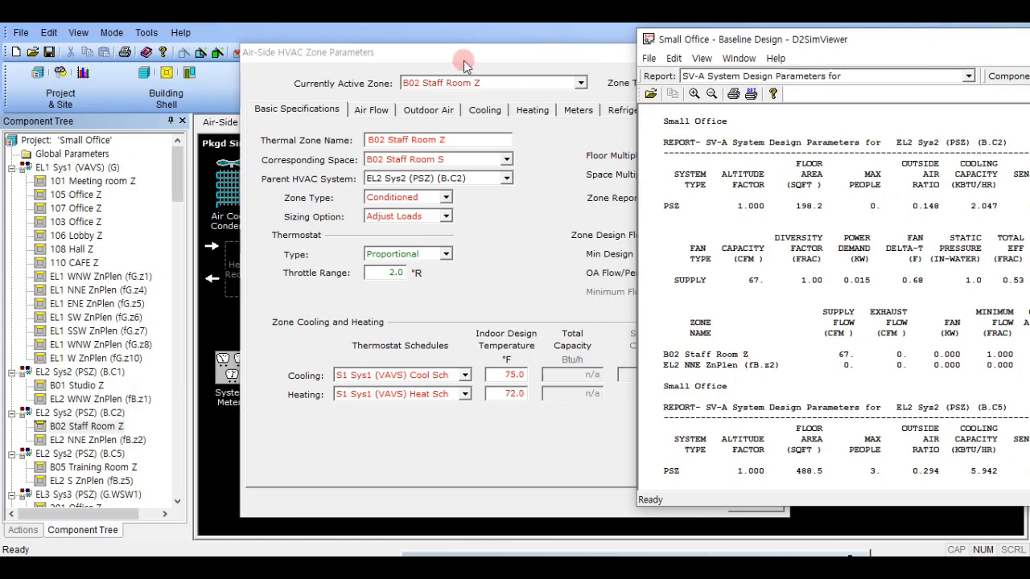
pyautogui.moveTo(463, 58); pyautogui.dragTo(306, 58)
pyautogui.click(214, 104)
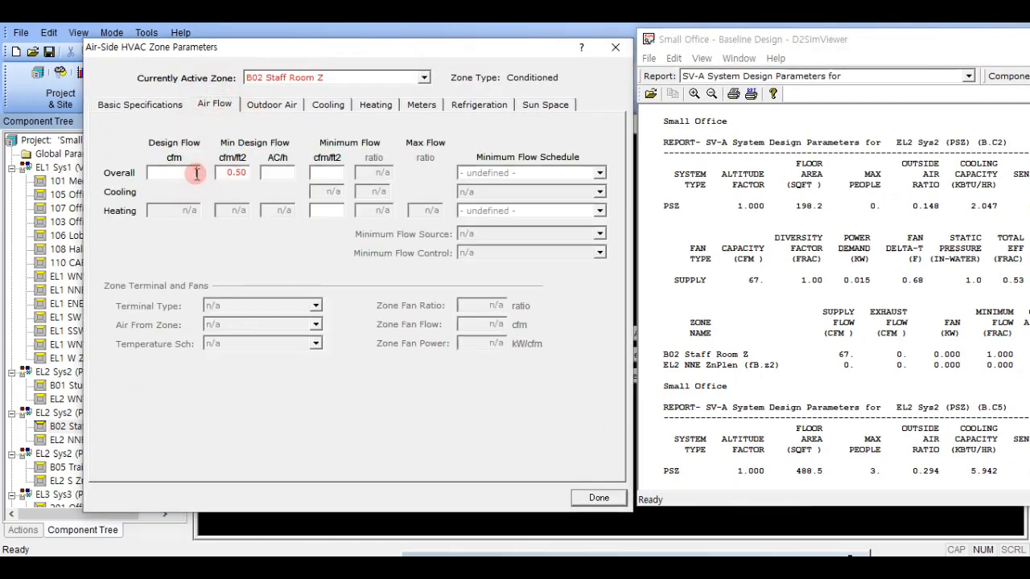
pyautogui.click(197, 174)
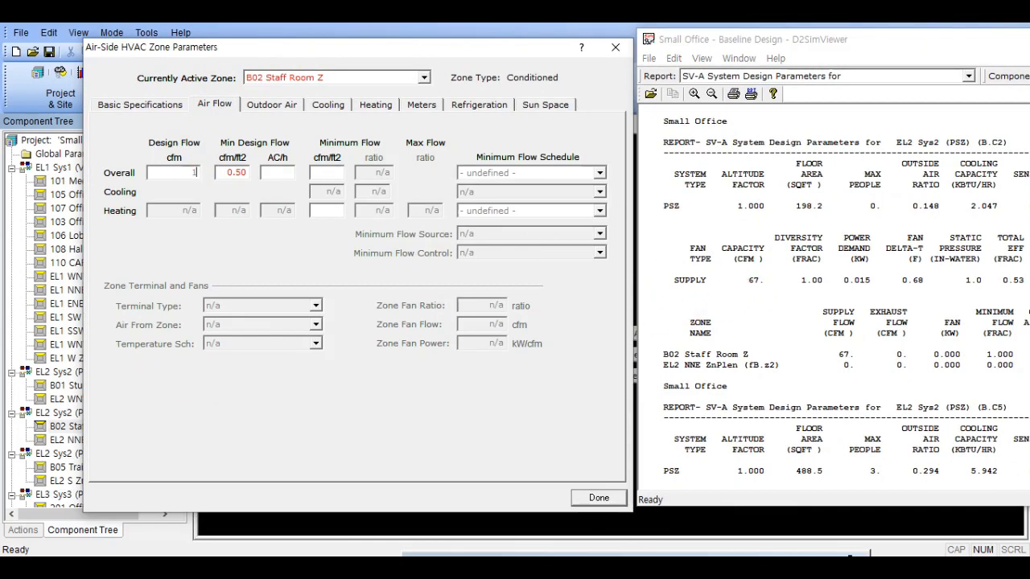
pyautogui.click(601, 497)
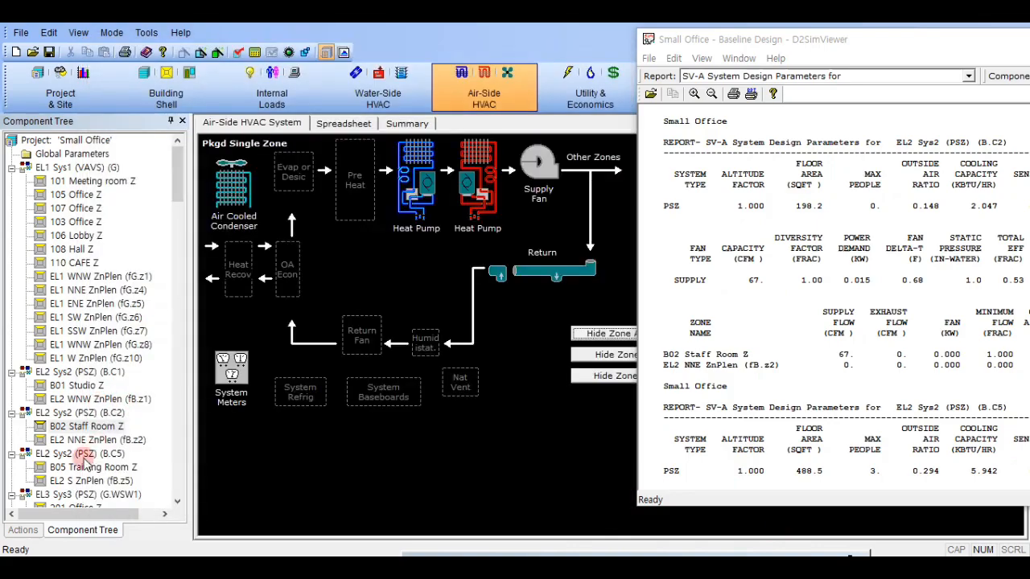
# - Display the SV-A report for EL2 Sys2 (PSZ) (B.C5) and set the overall design flow of B05 Training Room Z to 200 cfm
pyautogui.doubleClick(84, 463)
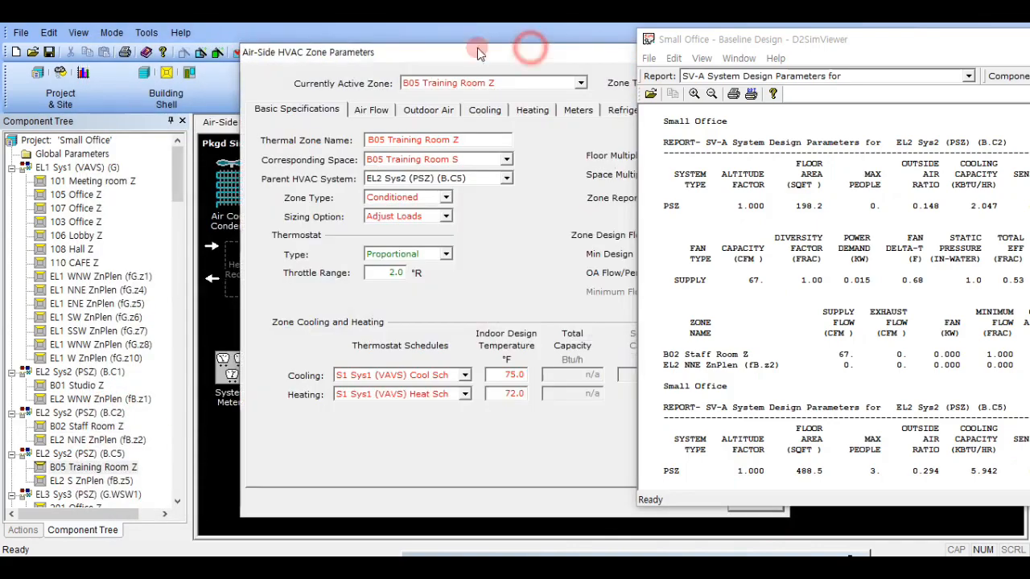
pyautogui.moveTo(477, 53); pyautogui.dragTo(314, 35)
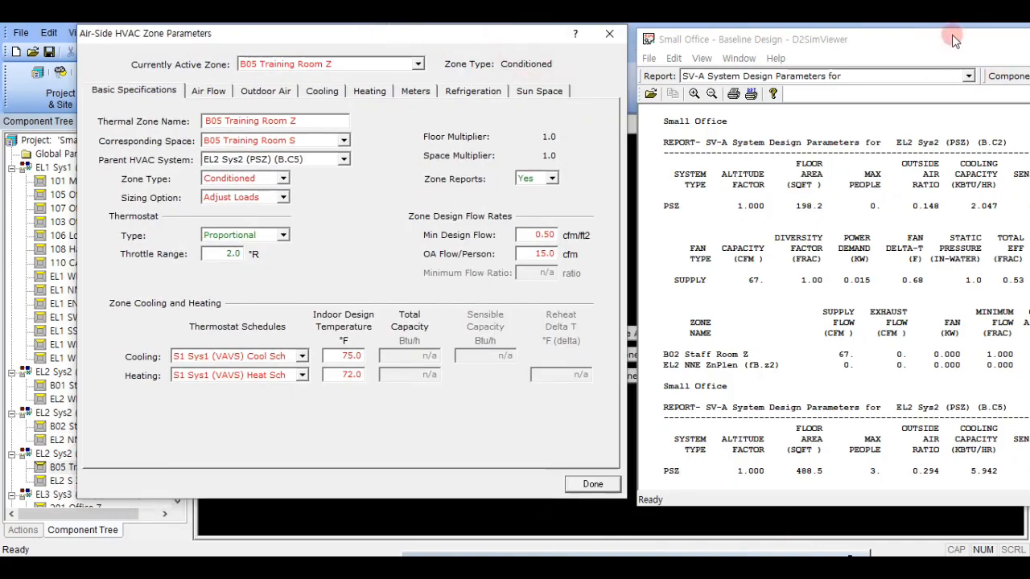
pyautogui.moveTo(947, 37); pyautogui.dragTo(912, 32)
pyautogui.click(915, 82)
pyautogui.click(913, 101)
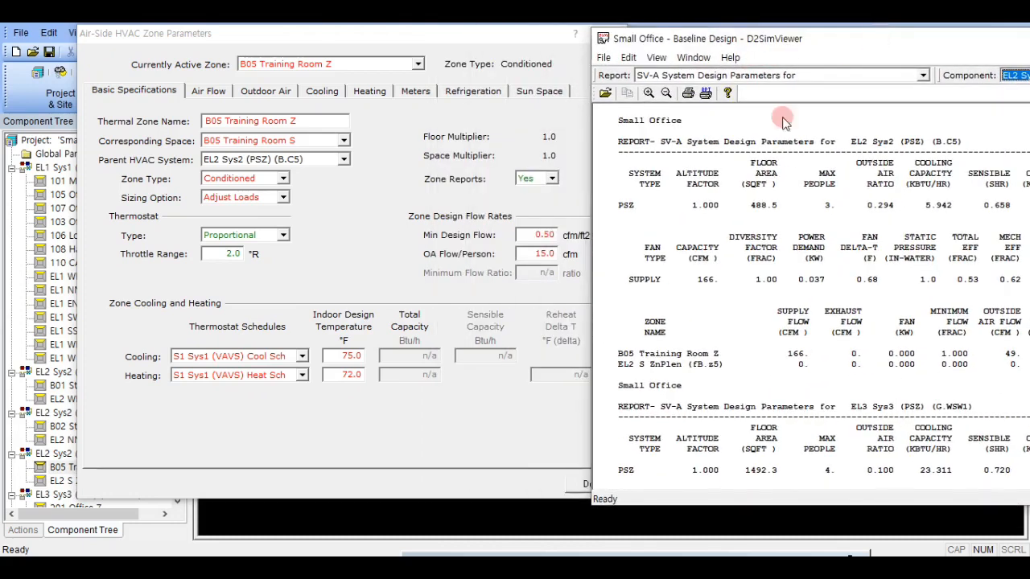
pyautogui.click(197, 91)
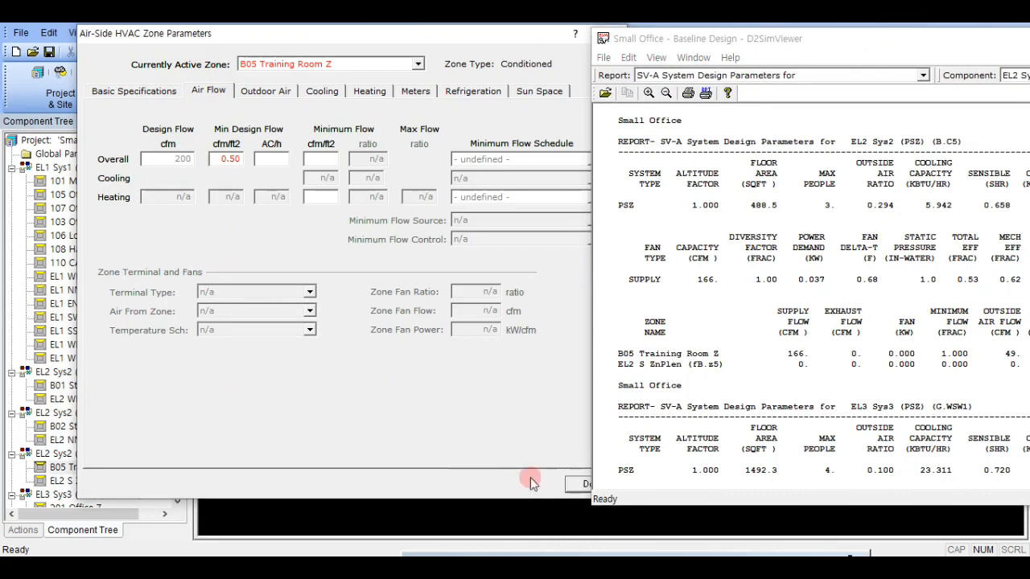
pyautogui.moveTo(502, 38); pyautogui.dragTo(349, 42)
pyautogui.click(439, 488)
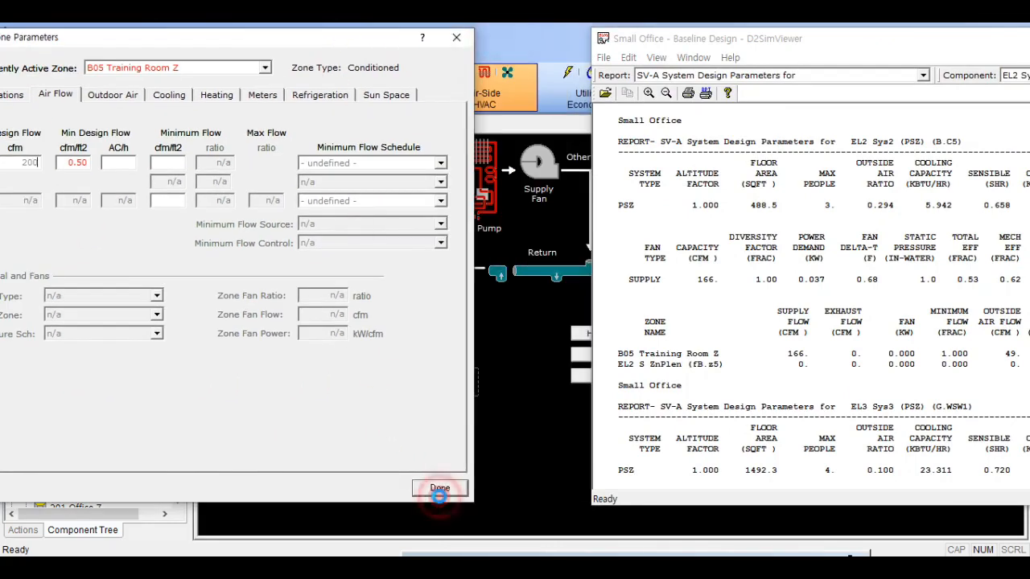
# - Run the building simulation again and open the detailed output of the Baseline Design run
pyautogui.moveTo(784, 41); pyautogui.dragTo(1029, 41)
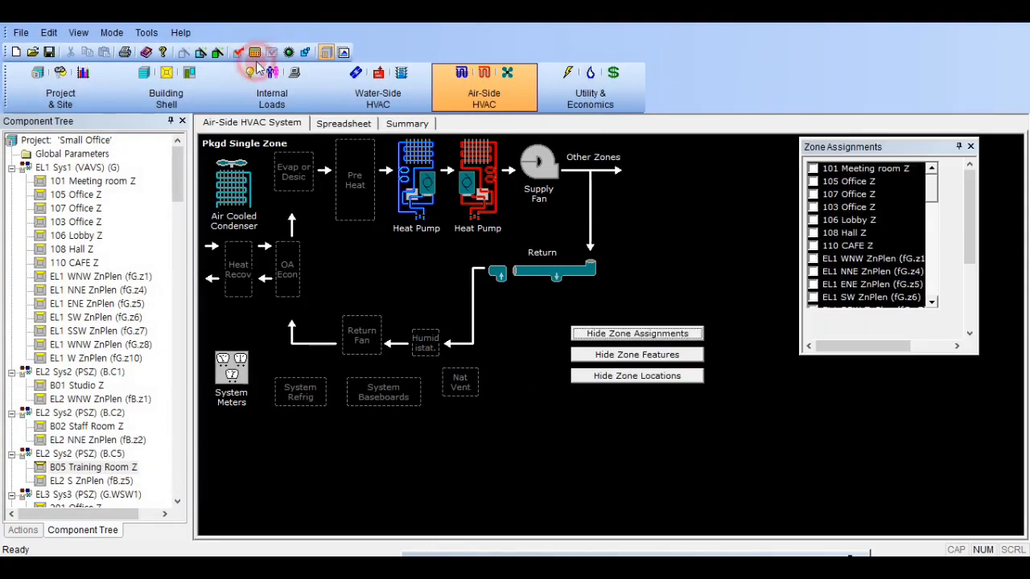
pyautogui.click(254, 53)
pyautogui.click(586, 349)
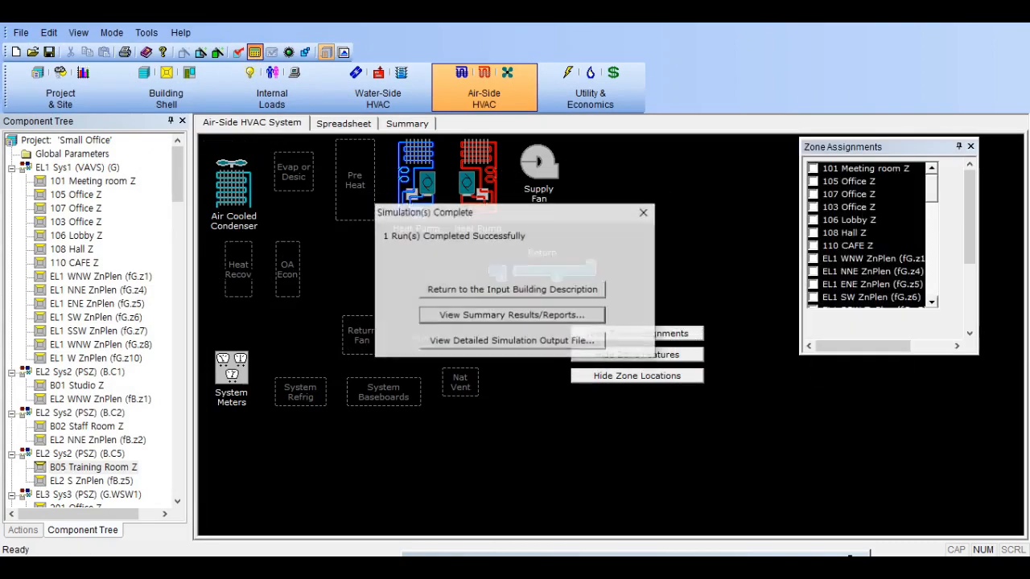
pyautogui.click(463, 346)
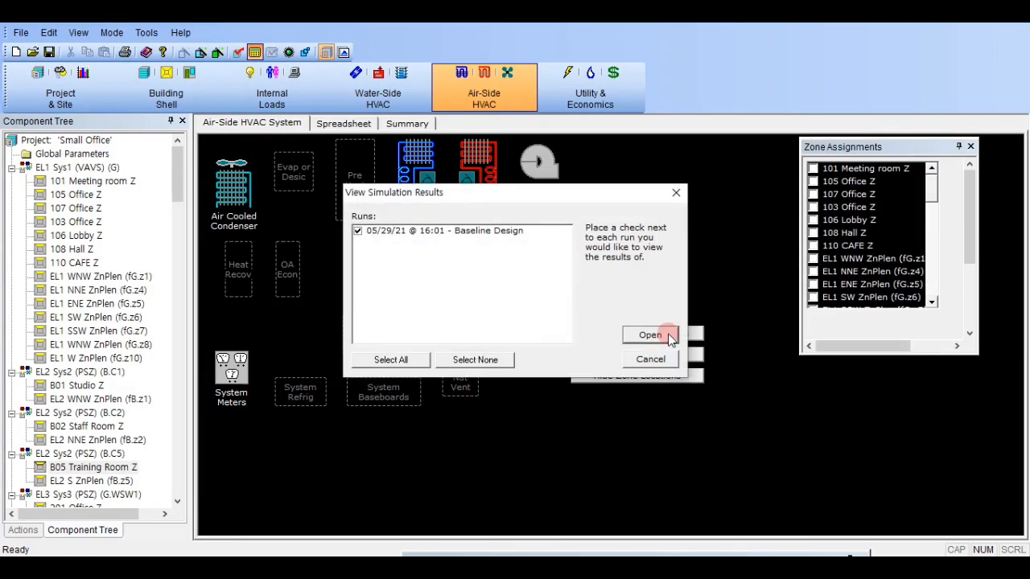
pyautogui.click(650, 335)
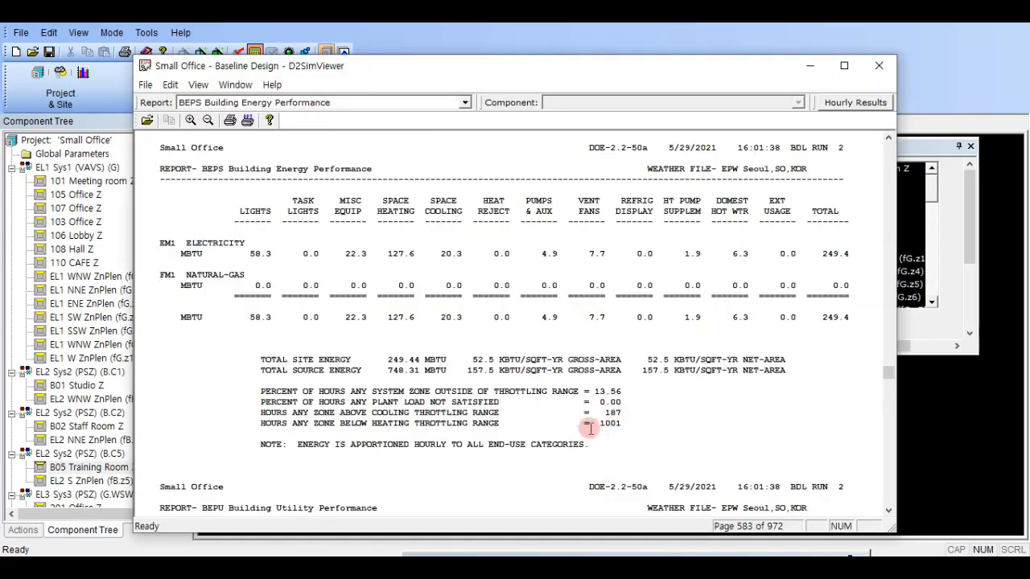
# - Display the SS-R Zone Performance Summary and review the underheated hours for EL2 Sys2 (PSZ) (B.C1), (B.C2) and (B.C5)
pyautogui.click(404, 103)
pyautogui.scroll(-5, 306, 435)
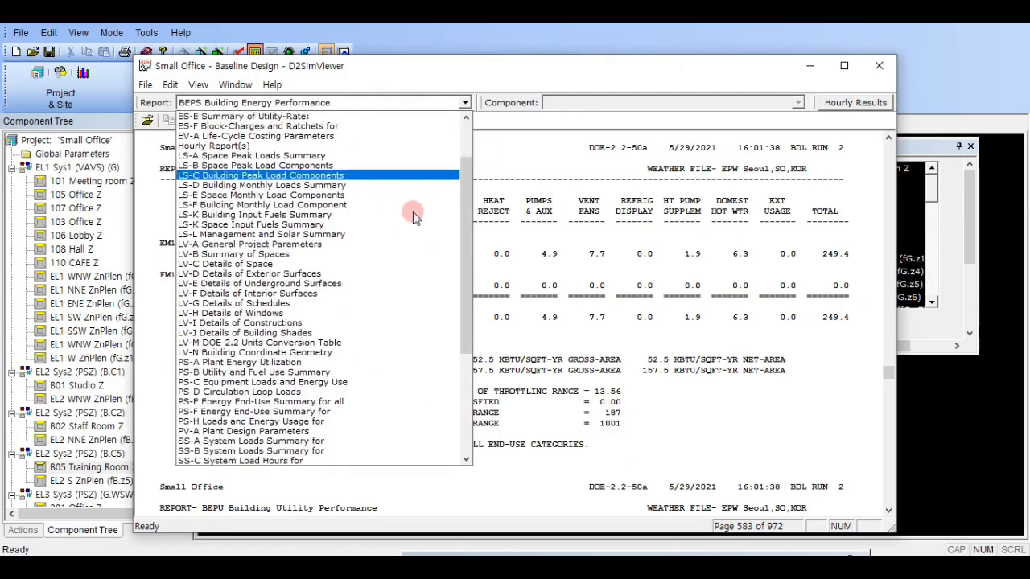
pyautogui.click(265, 450)
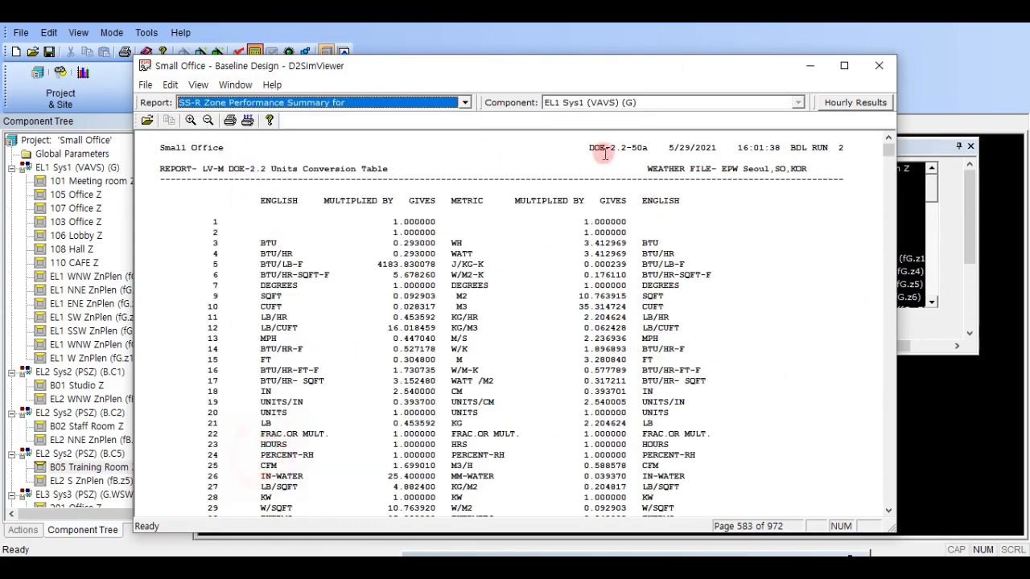
pyautogui.click(631, 103)
pyautogui.click(604, 130)
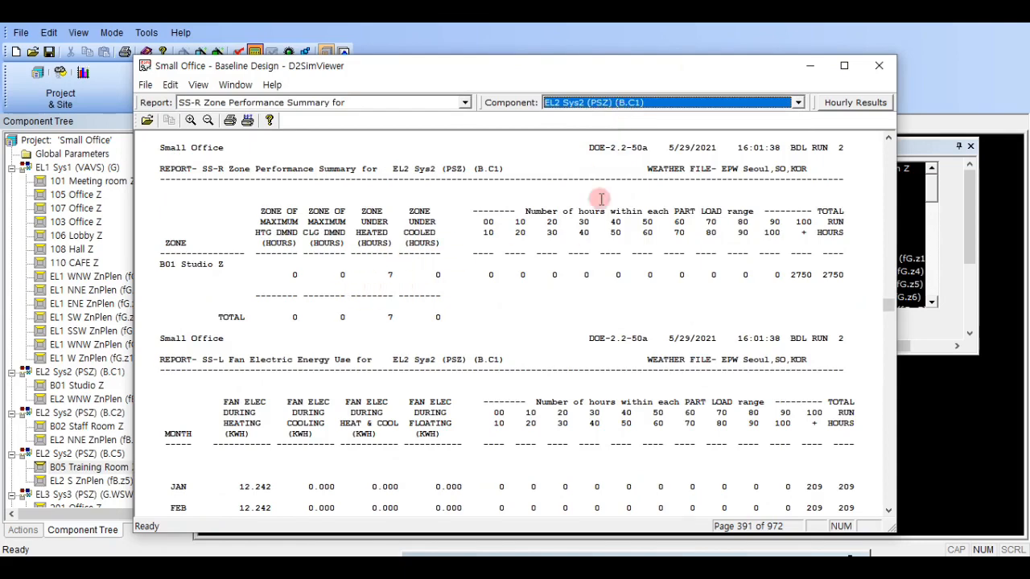
pyautogui.scroll(-1, 637, 109)
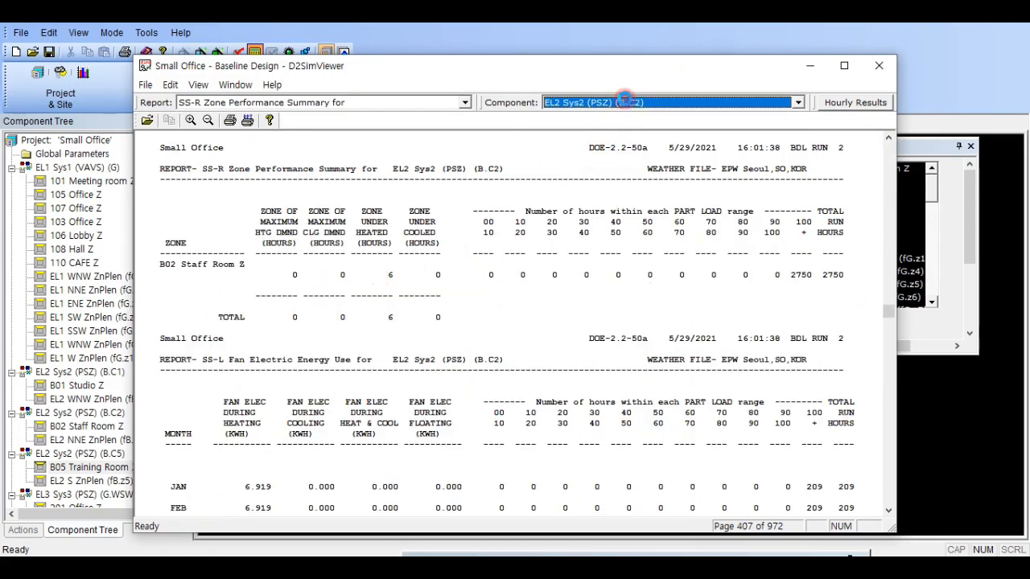
pyautogui.scroll(-1, 625, 101)
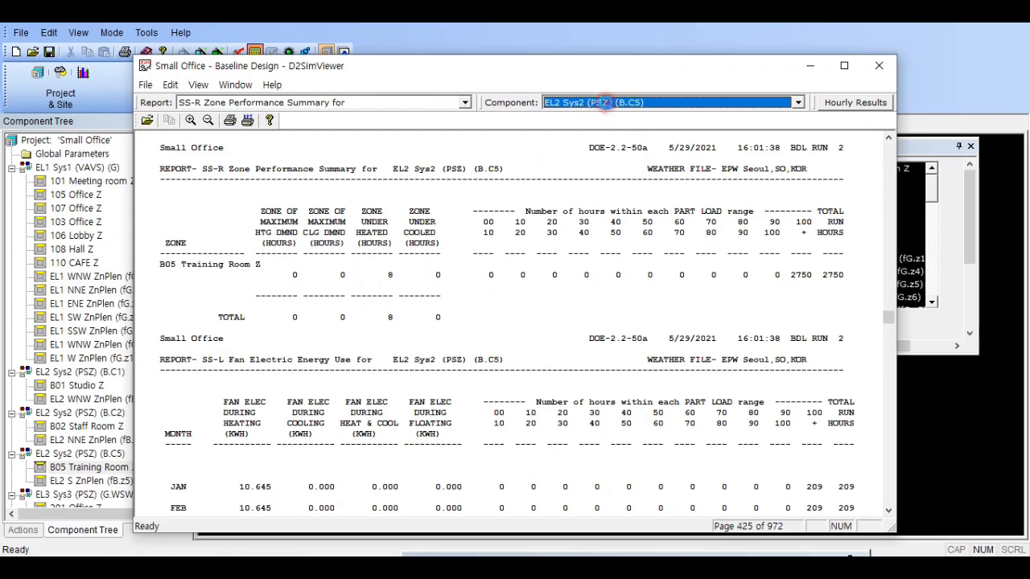
pyautogui.scroll(-1, 602, 102)
pyautogui.scroll(1, 640, 109)
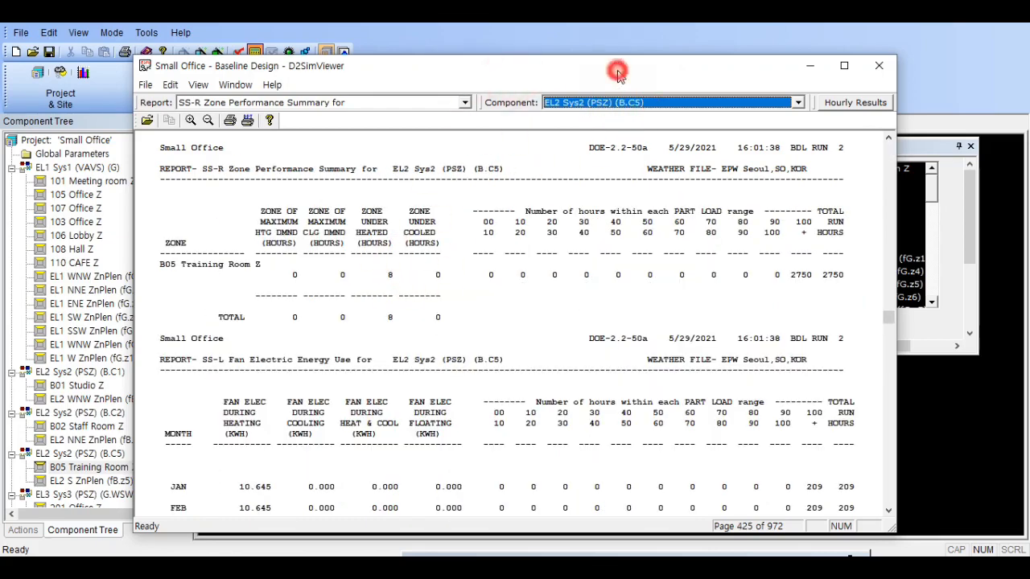
# - Review the SS-R reports from EL3 Sys3 (PSZ) (G.WSW1) through the Sys4 unit heater systems up to EL3 Sys4 (UHT) (G.NNE2)
pyautogui.moveTo(618, 69); pyautogui.dragTo(686, 60)
pyautogui.scroll(-1, 684, 97)
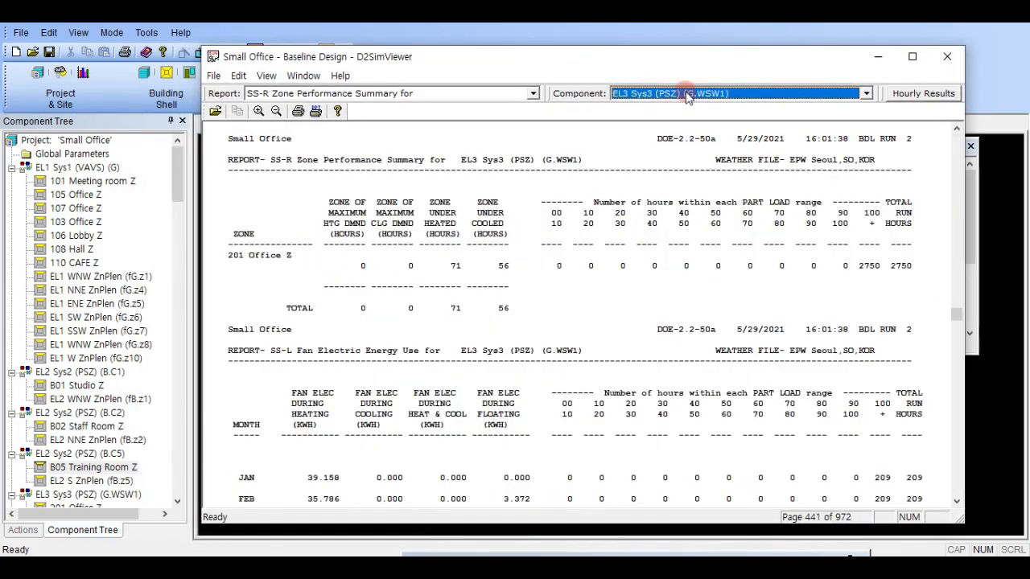
pyautogui.scroll(-1, 688, 96)
pyautogui.scroll(-1, 688, 96)
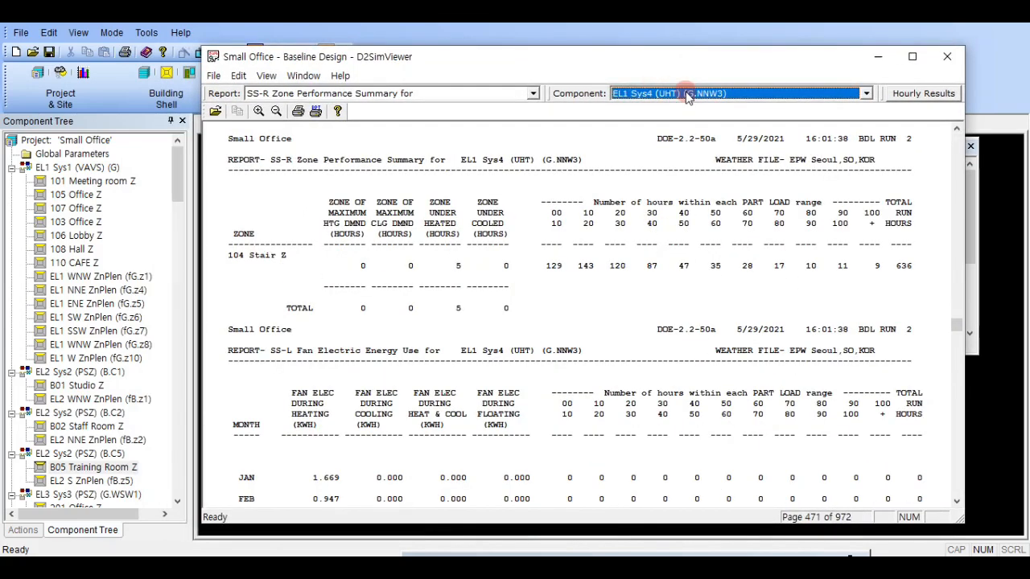
pyautogui.scroll(-1, 688, 97)
pyautogui.scroll(-5, 688, 95)
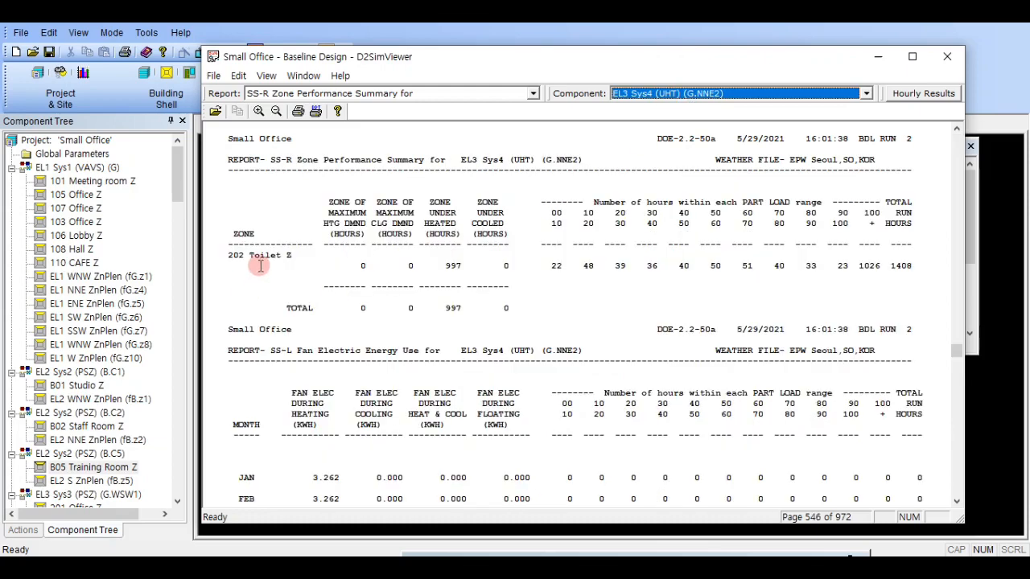
# - Compare the underheated hours of the Sys4 (UHT) systems between EL1 (G.NNW3) and EL3 (G.ESE5), and close the simulation results
pyautogui.scroll(1, 752, 90)
pyautogui.scroll(2, 744, 94)
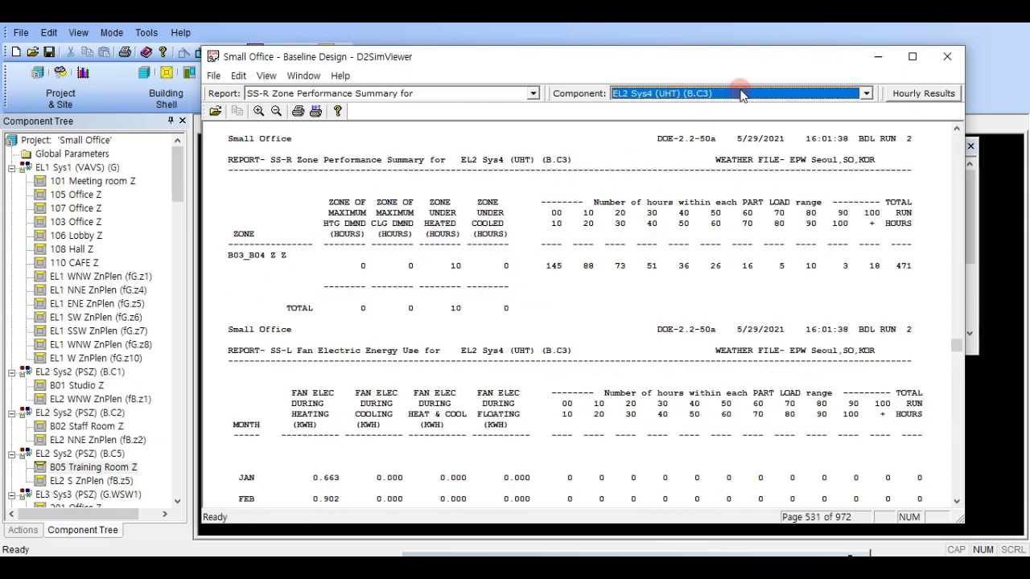
pyautogui.scroll(1, 742, 94)
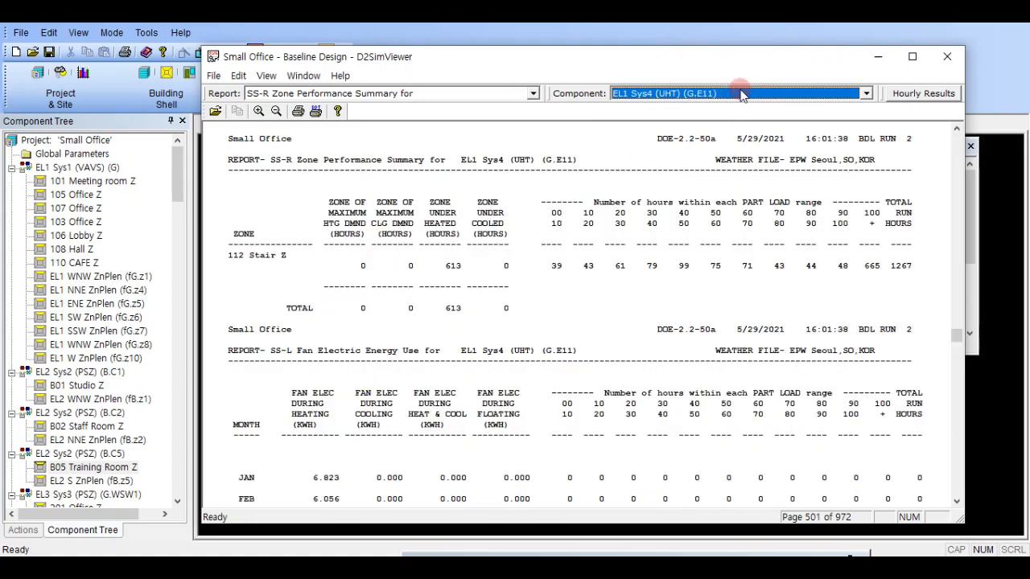
pyautogui.scroll(2, 656, 96)
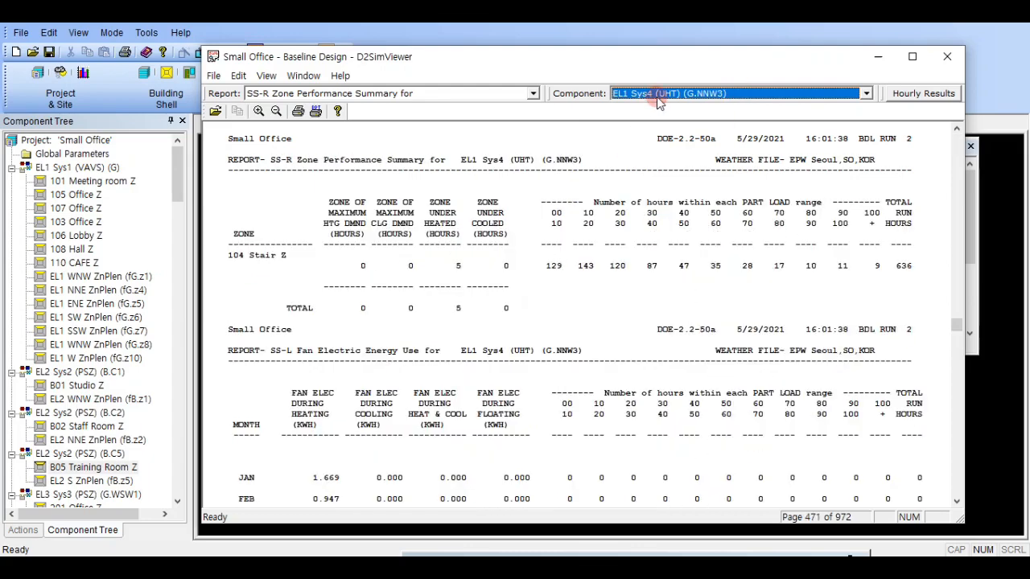
pyautogui.scroll(-1, 658, 101)
pyautogui.scroll(-5, 658, 101)
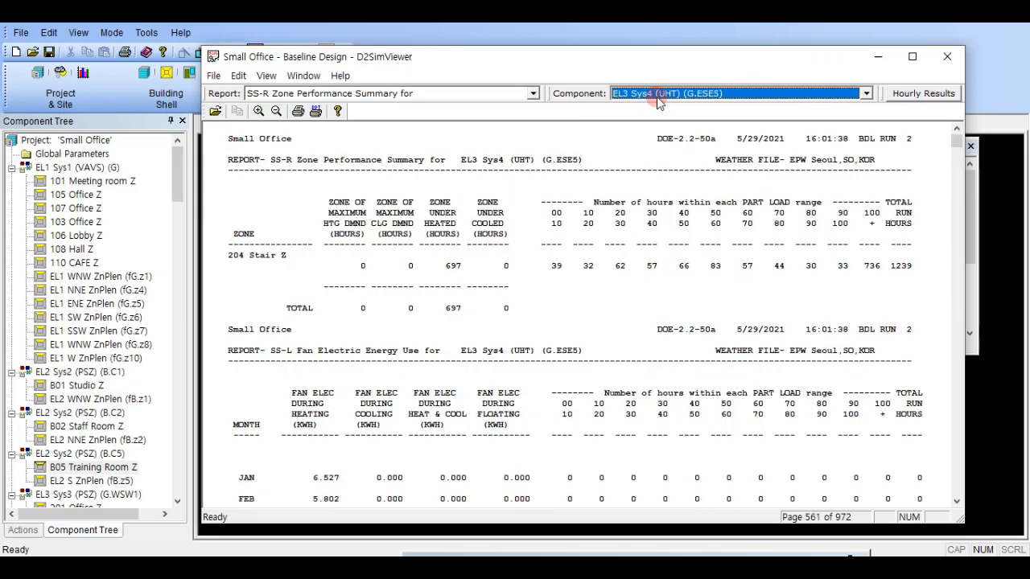
pyautogui.scroll(1, 658, 100)
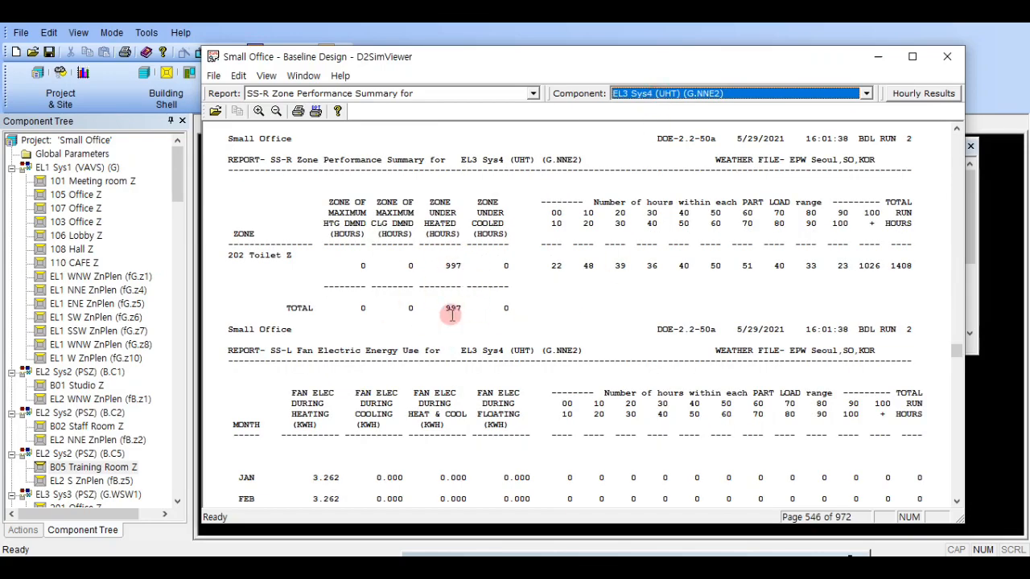
pyautogui.click(947, 56)
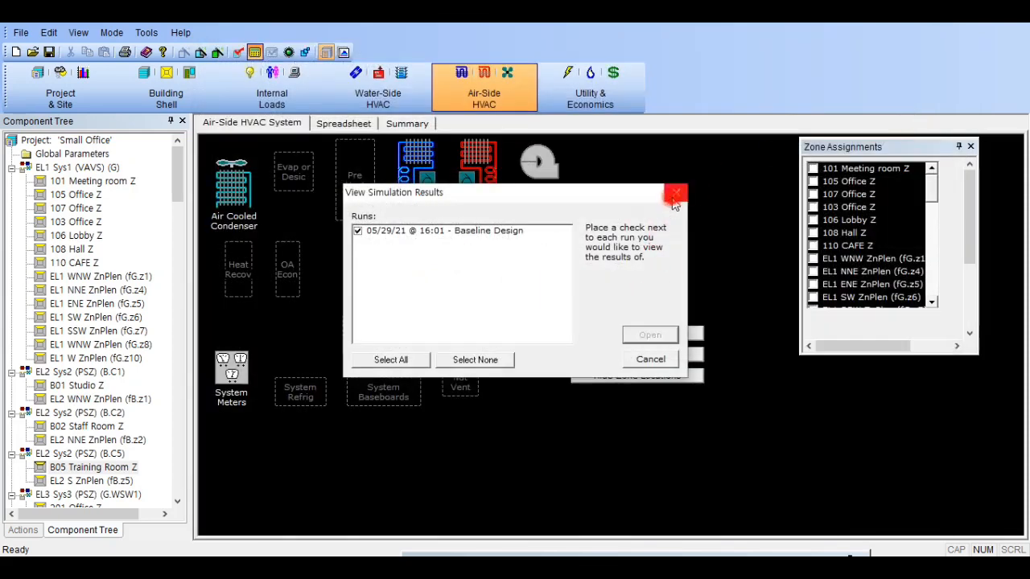
pyautogui.click(670, 192)
pyautogui.click(644, 212)
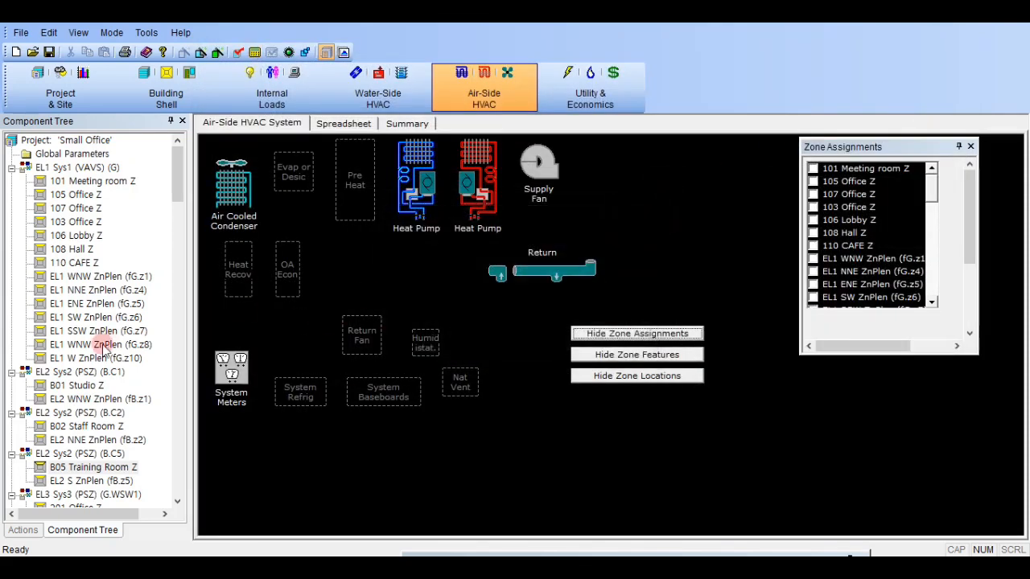
# - Examine the heating and fan parameters of the unit heater system EL1 Sys4 (UHT) (G.NNW2)
pyautogui.scroll(-3, 96, 346)
pyautogui.scroll(-2, 97, 346)
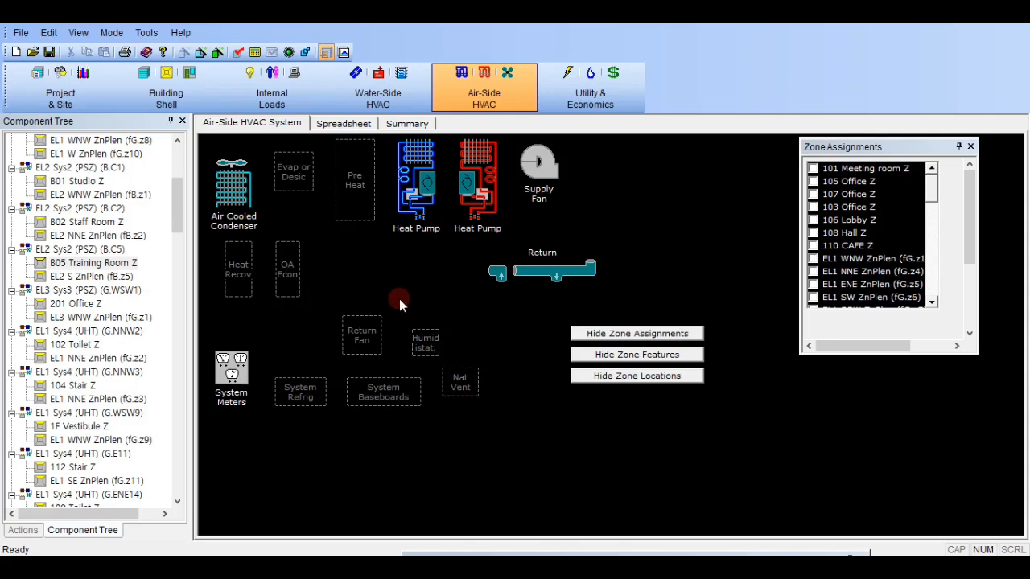
pyautogui.scroll(-3, 125, 387)
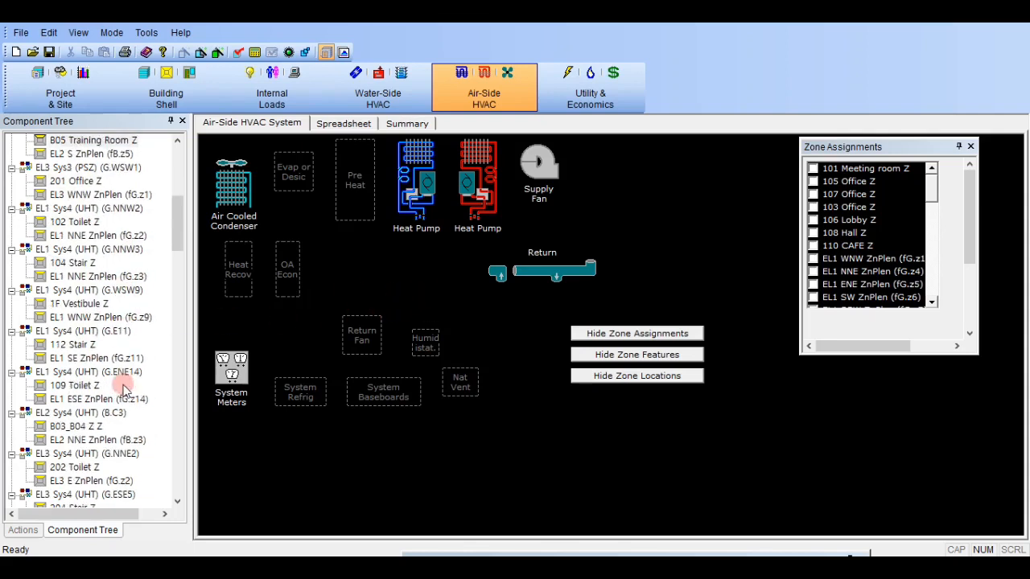
pyautogui.scroll(1, 111, 268)
pyautogui.click(120, 250)
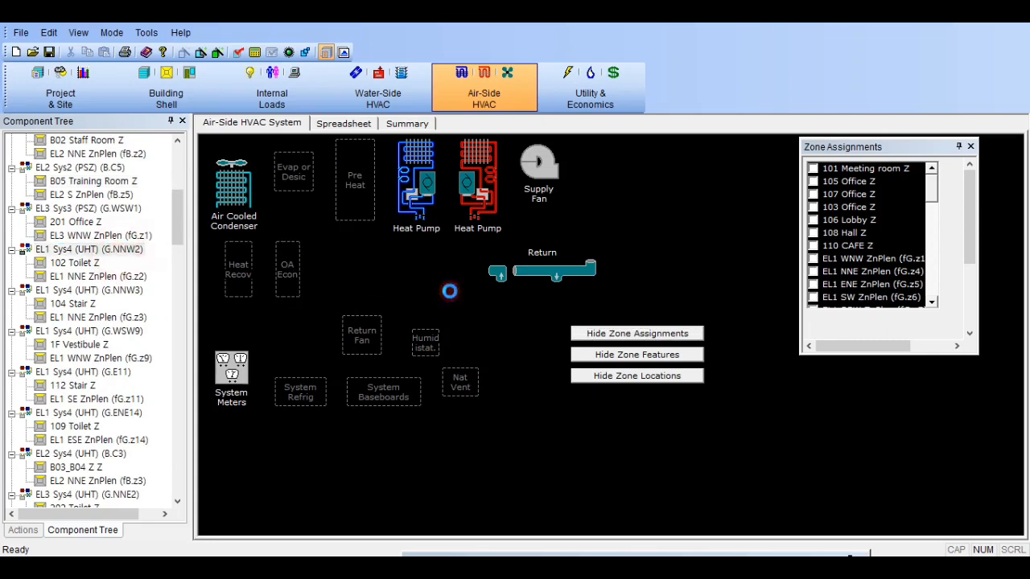
pyautogui.doubleClick(581, 302)
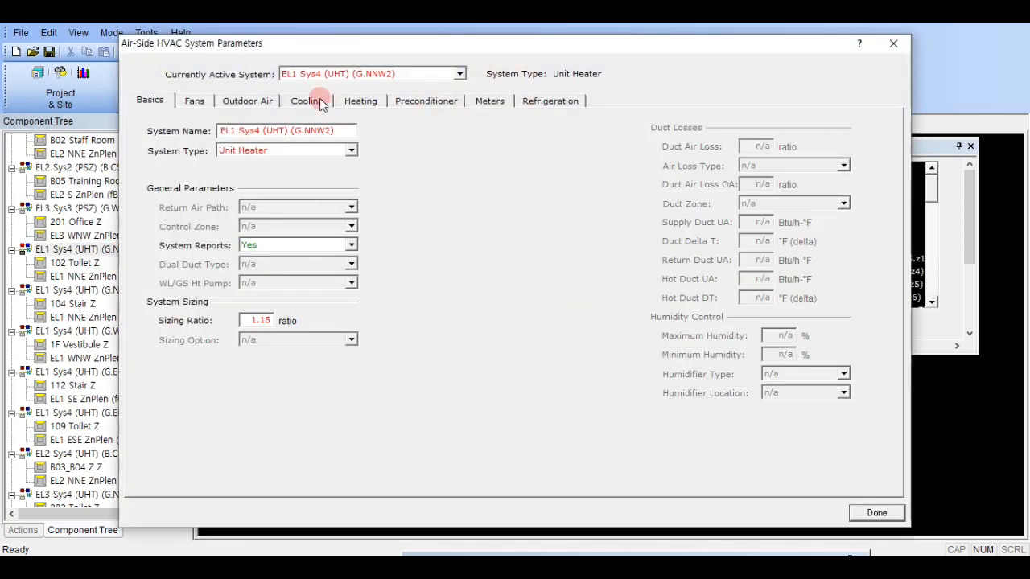
pyautogui.click(361, 101)
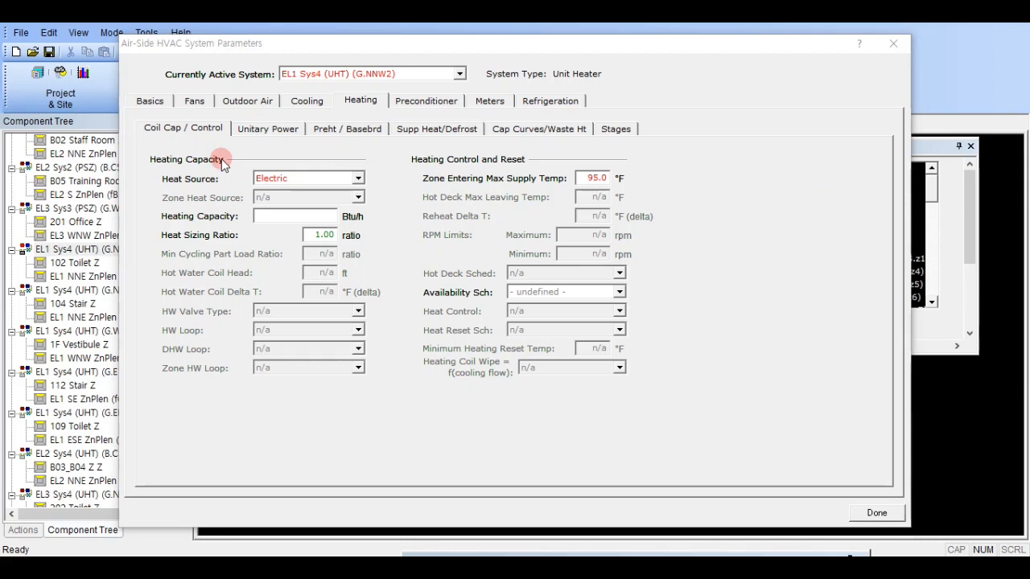
pyautogui.click(186, 104)
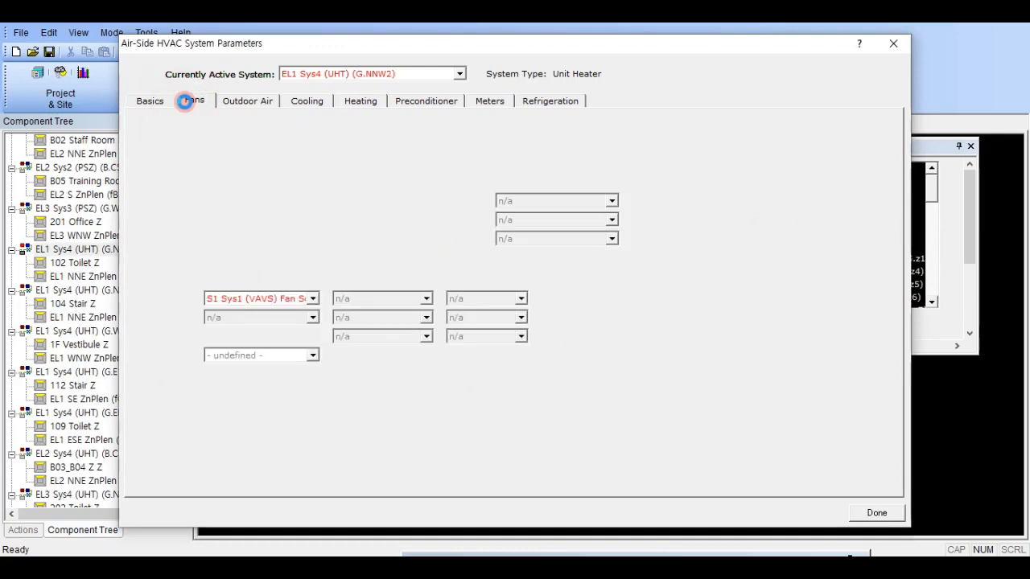
pyautogui.click(900, 44)
# - Set the fans' Night Cycle Control of EL1 Sys4 (UHT) (G.NNW2) to Cycle On Any
pyautogui.click(129, 249)
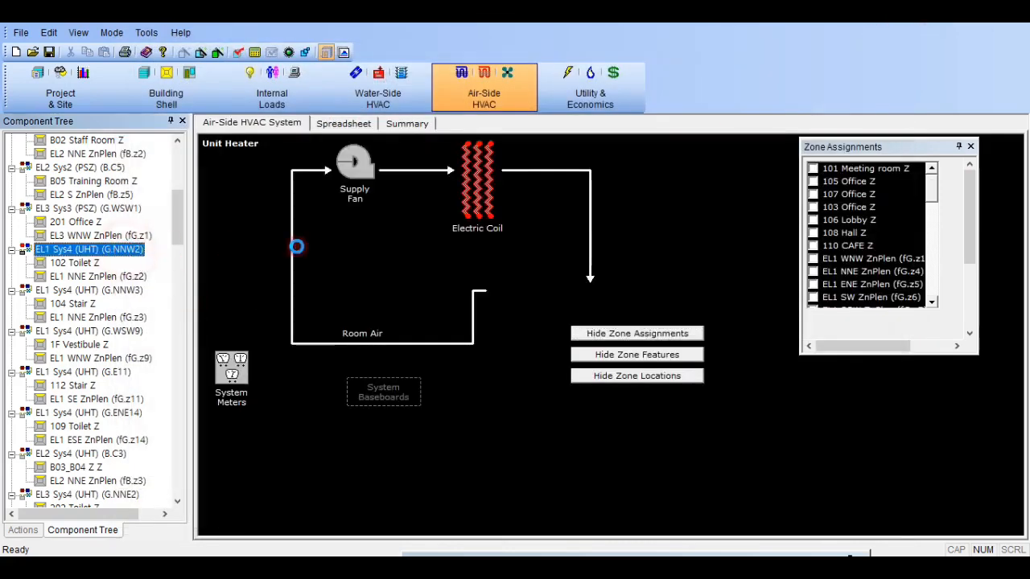
pyautogui.doubleClick(296, 247)
pyautogui.click(194, 101)
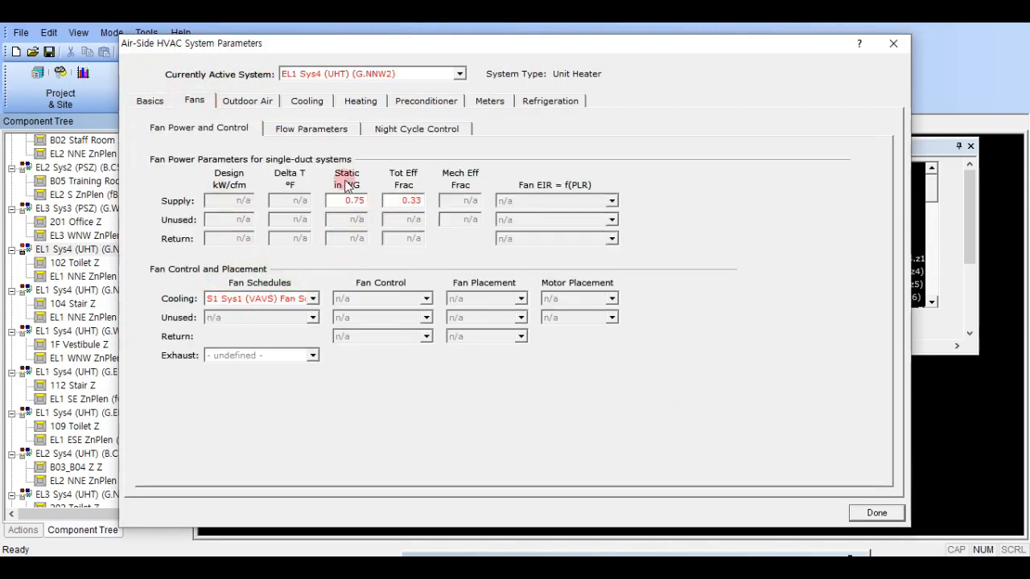
pyautogui.click(318, 132)
pyautogui.click(398, 141)
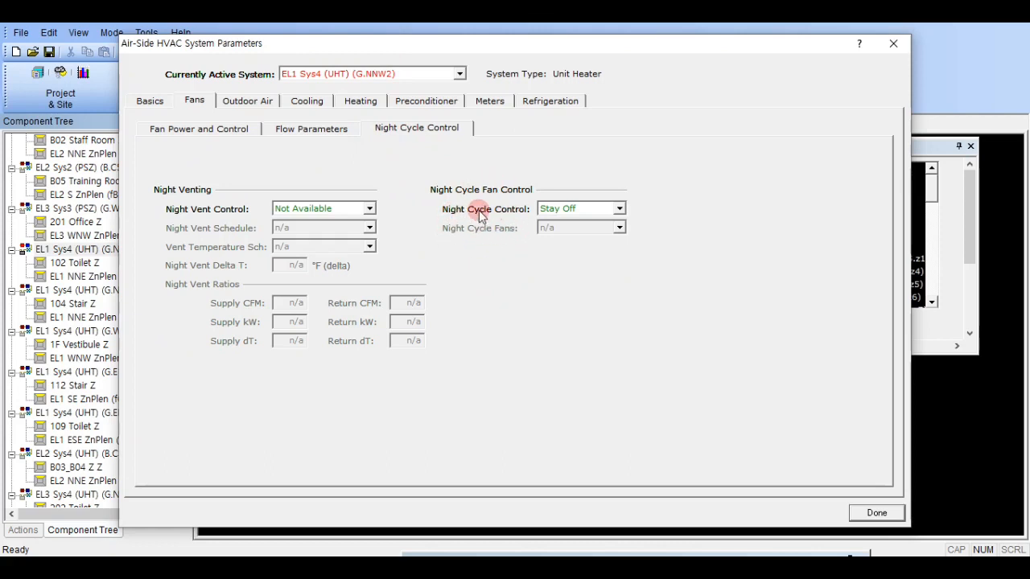
pyautogui.click(573, 210)
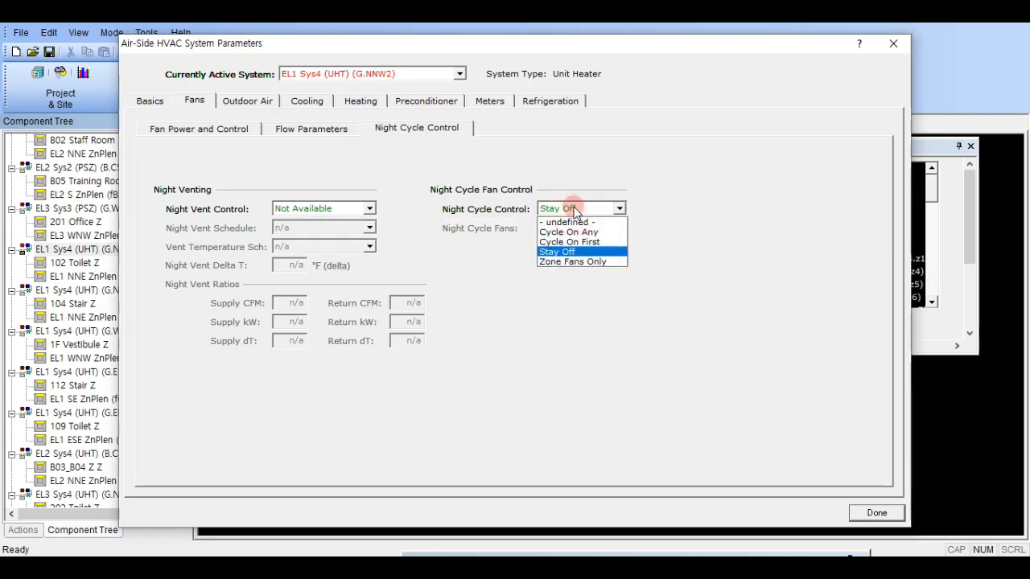
pyautogui.click(585, 233)
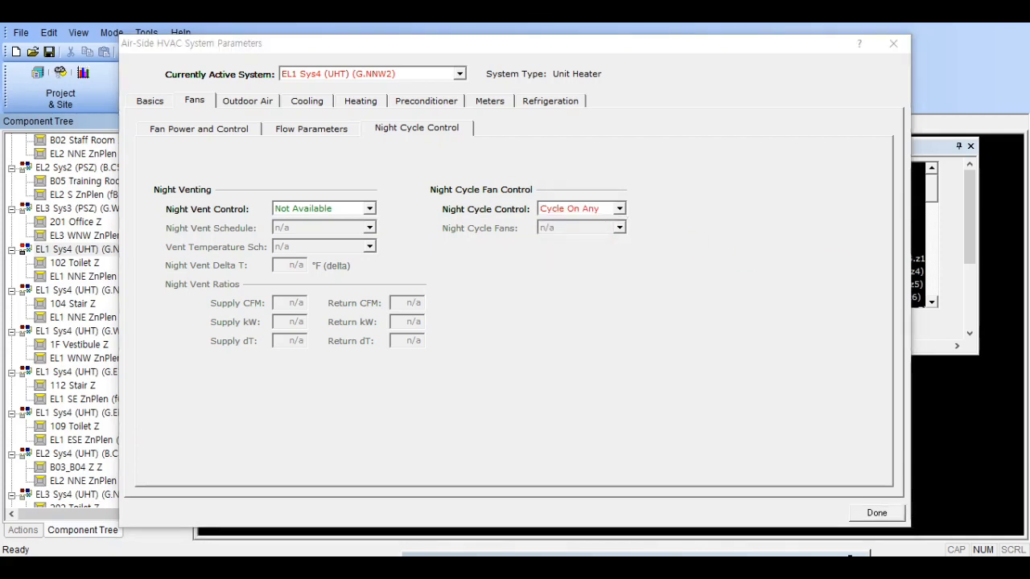
pyautogui.click(876, 507)
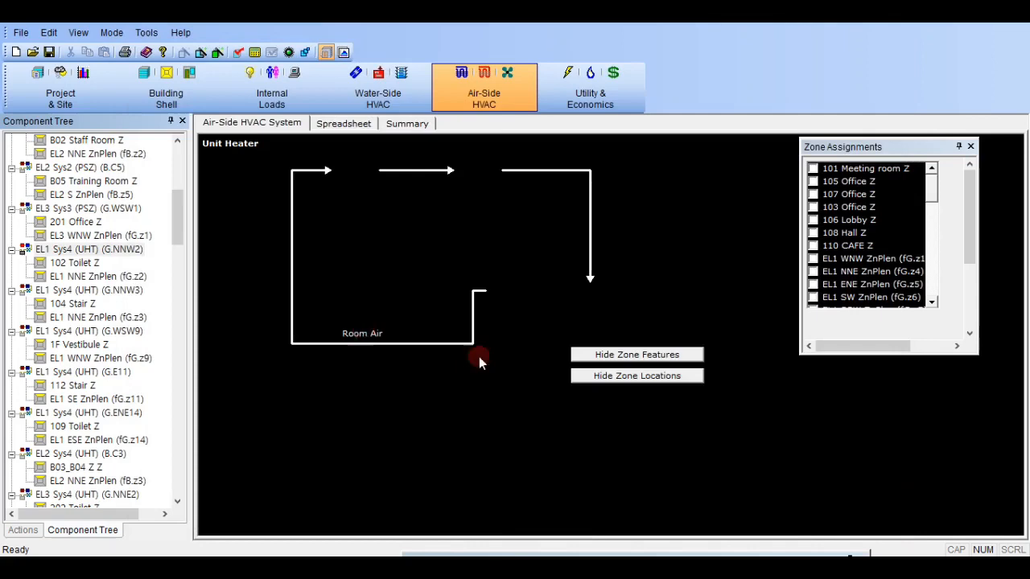
pyautogui.click(110, 277)
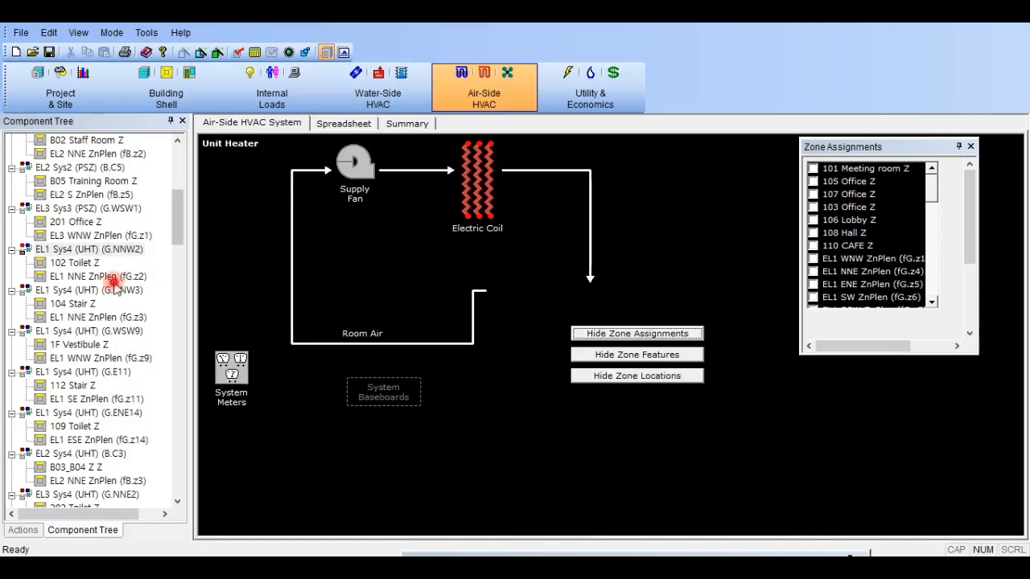
pyautogui.click(113, 291)
pyautogui.doubleClick(503, 199)
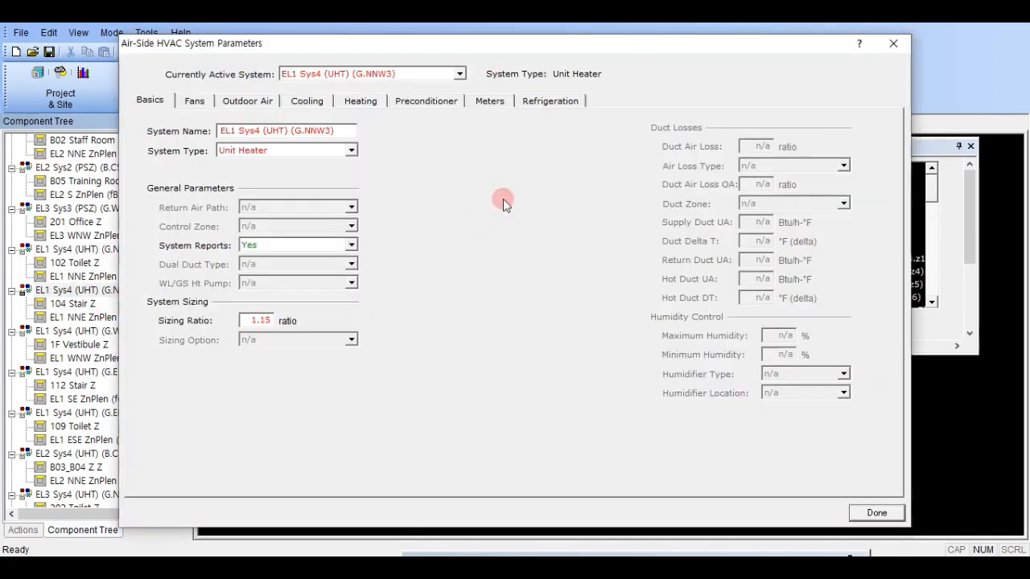
pyautogui.click(197, 101)
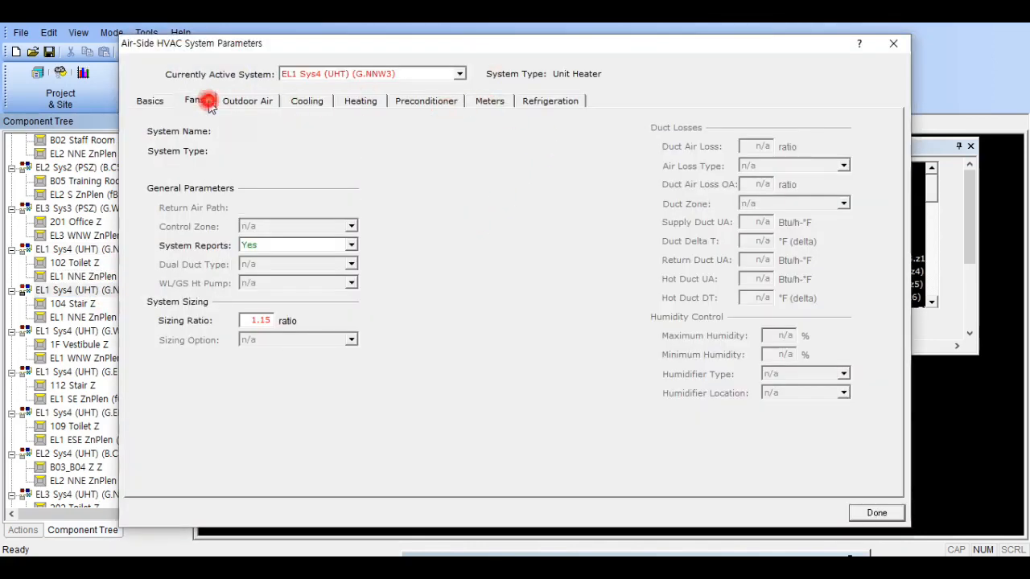
pyautogui.click(894, 44)
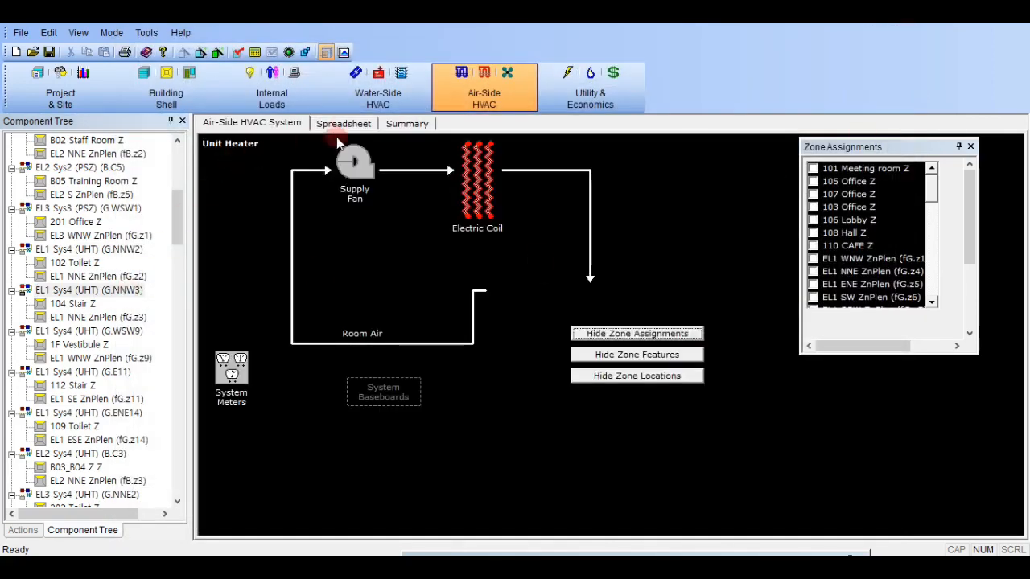
# - Copy the Cycle On Any night cycle control to all other Sys4 (UHT) systems, from EL1 (G.NNW3) through EL3 (G.ESE5)
pyautogui.click(344, 125)
pyautogui.click(391, 161)
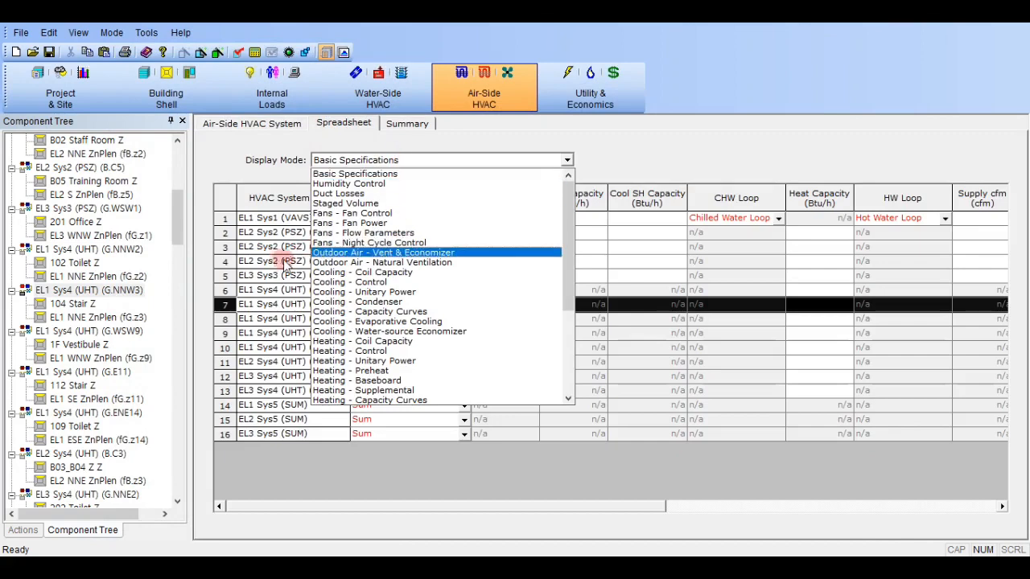
pyautogui.click(380, 242)
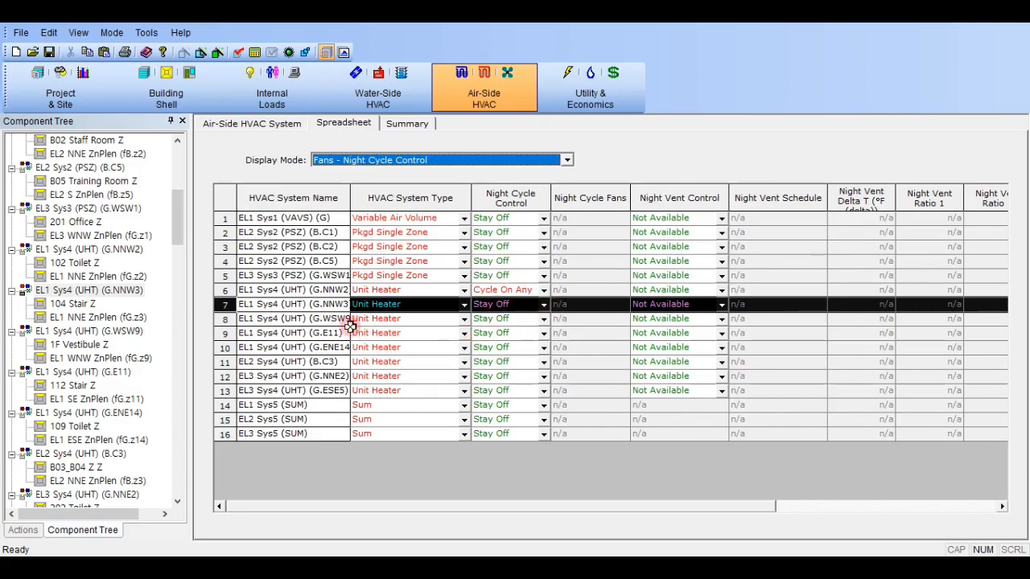
pyautogui.click(512, 289)
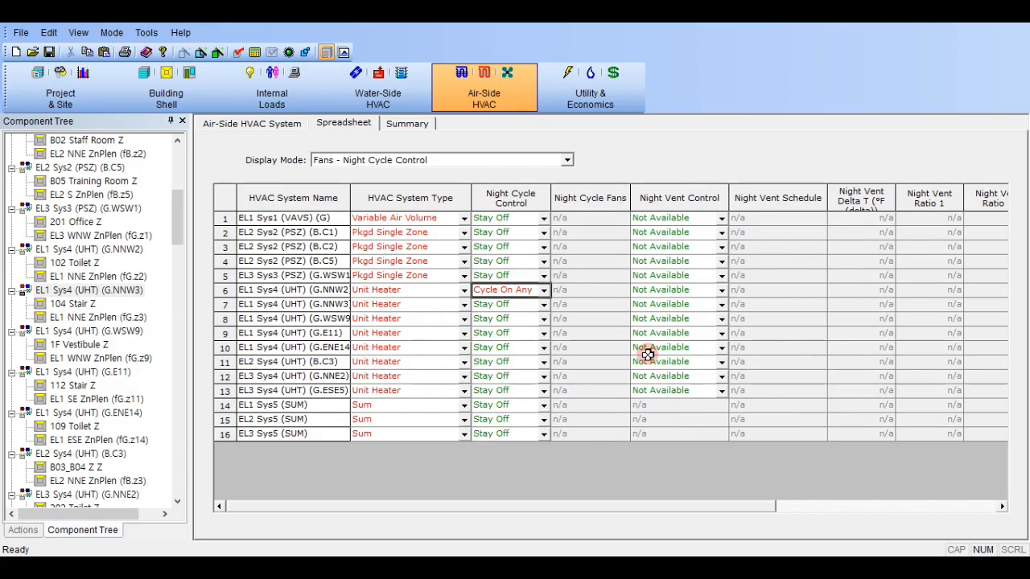
pyautogui.write('Cycle On Any')
pyautogui.press('Down')
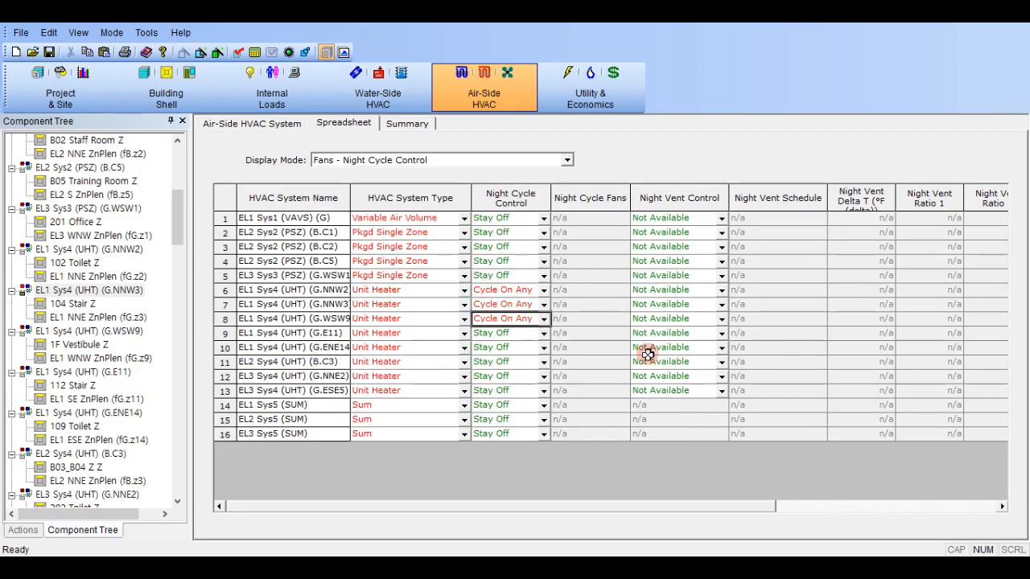
pyautogui.press('Down')
pyautogui.write('Cycle On Any')
pyautogui.press('Down')
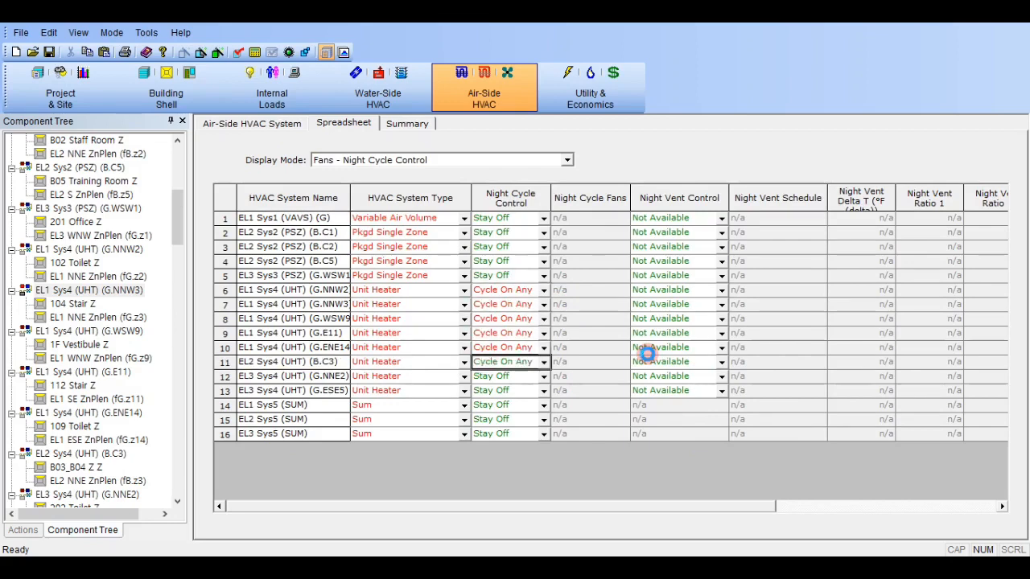
pyautogui.press('Down')
pyautogui.hotkey('ctrl', 'v')
pyautogui.press('Down')
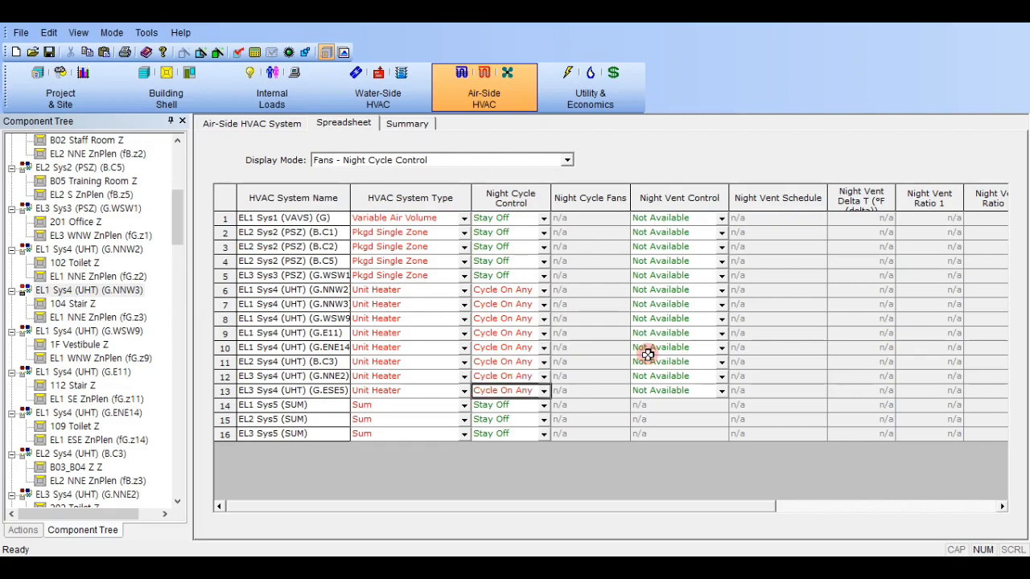
# - Open the day schedule S4 Sys4 (UHT) Heat WD of the annual schedule S4 Sys4 (UHT) Heat Sch
pyautogui.click(266, 129)
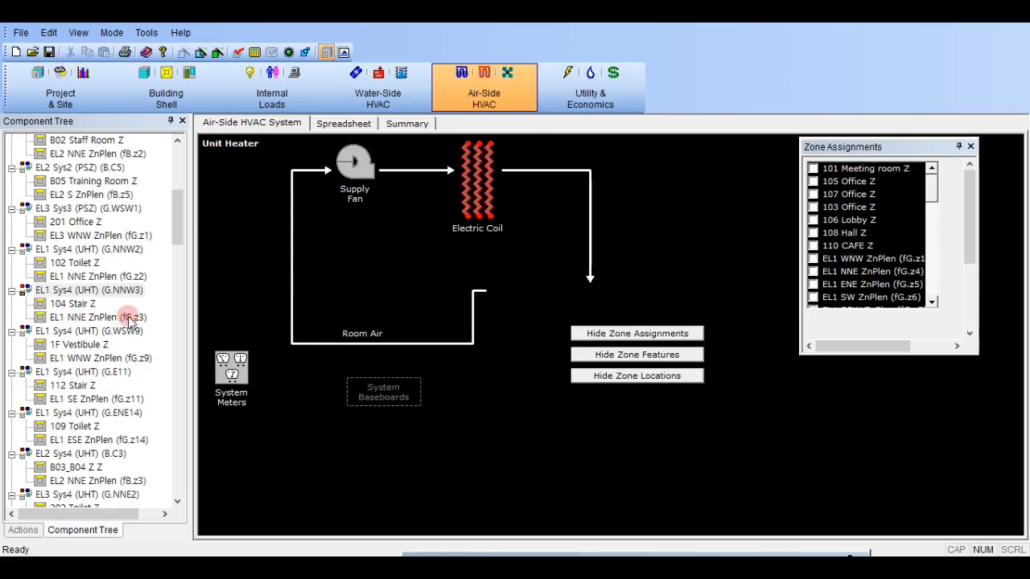
pyautogui.scroll(-5, 124, 306)
pyautogui.scroll(-9, 136, 298)
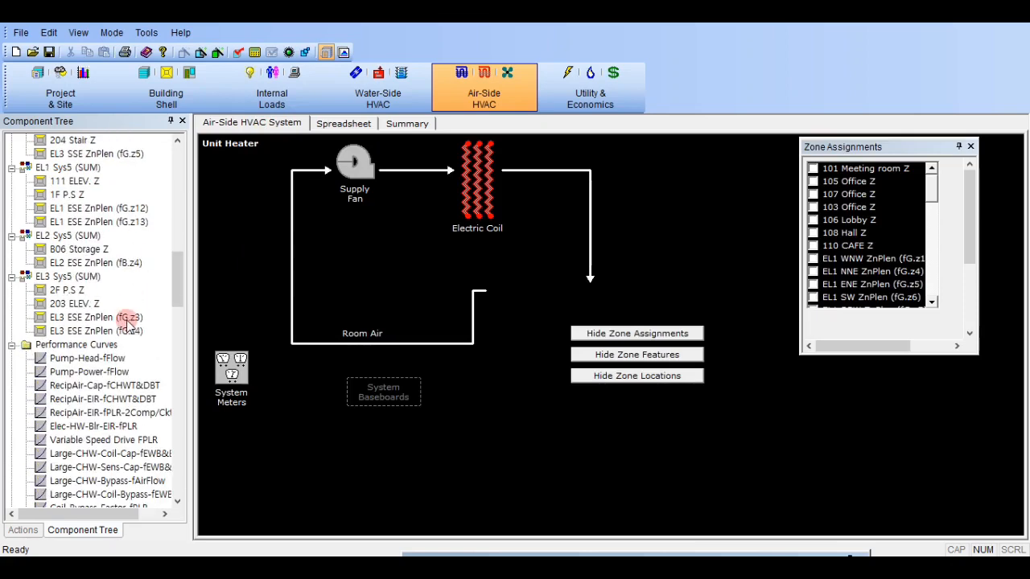
pyautogui.scroll(4, 121, 310)
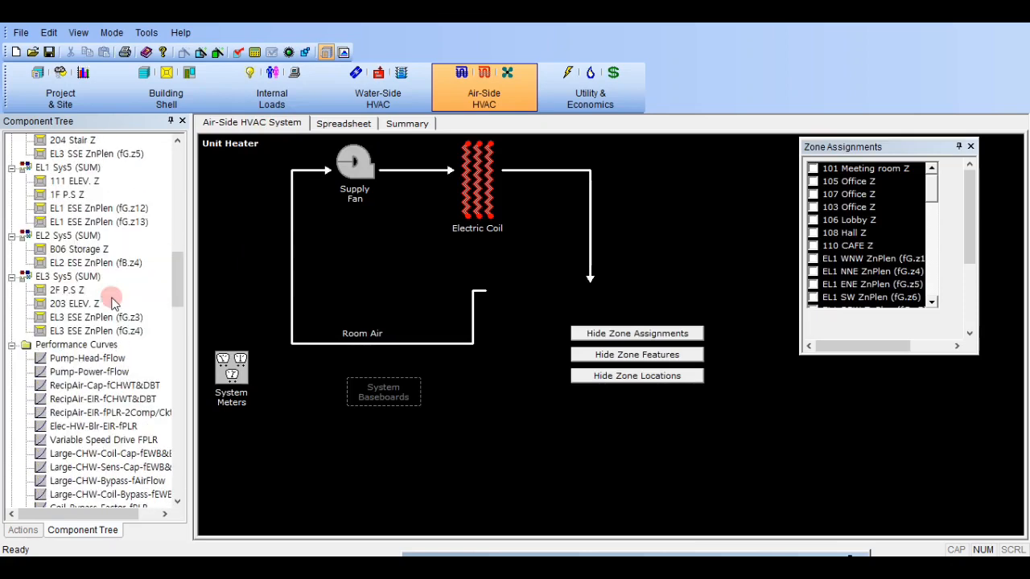
pyautogui.scroll(6, 88, 266)
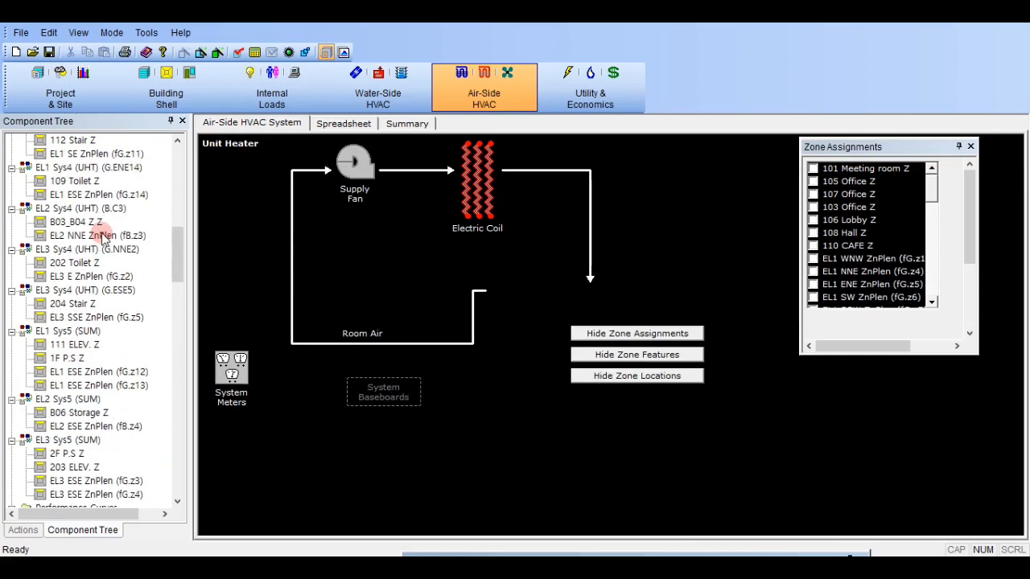
pyautogui.scroll(-15, 90, 259)
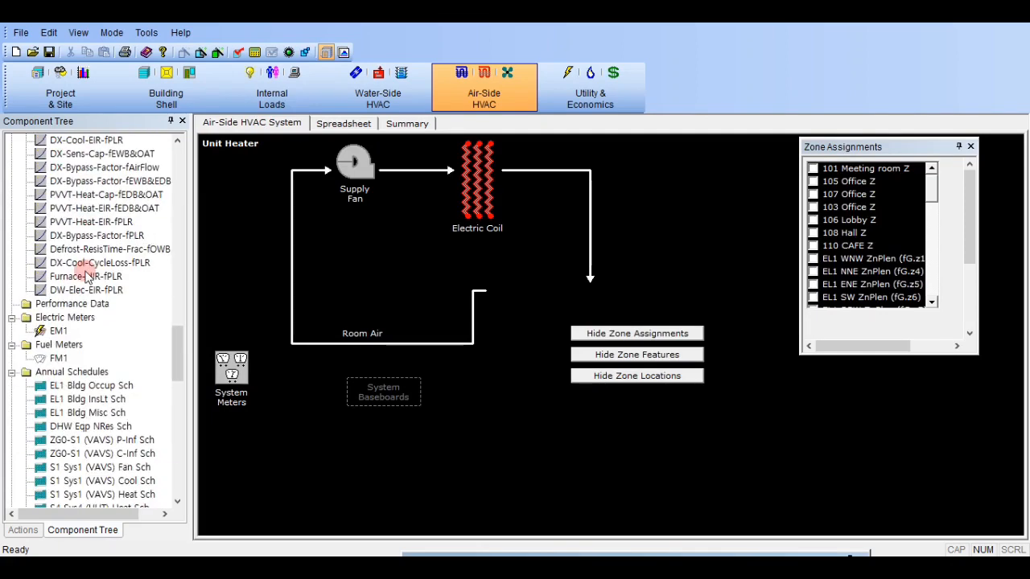
pyautogui.scroll(4, 88, 270)
pyautogui.scroll(-8, 93, 306)
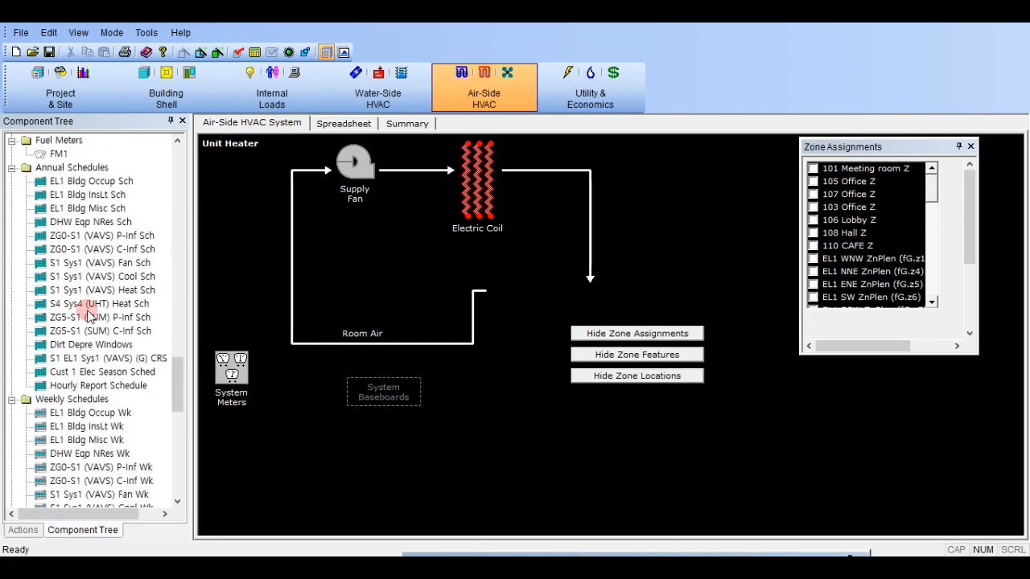
pyautogui.scroll(-2, 105, 319)
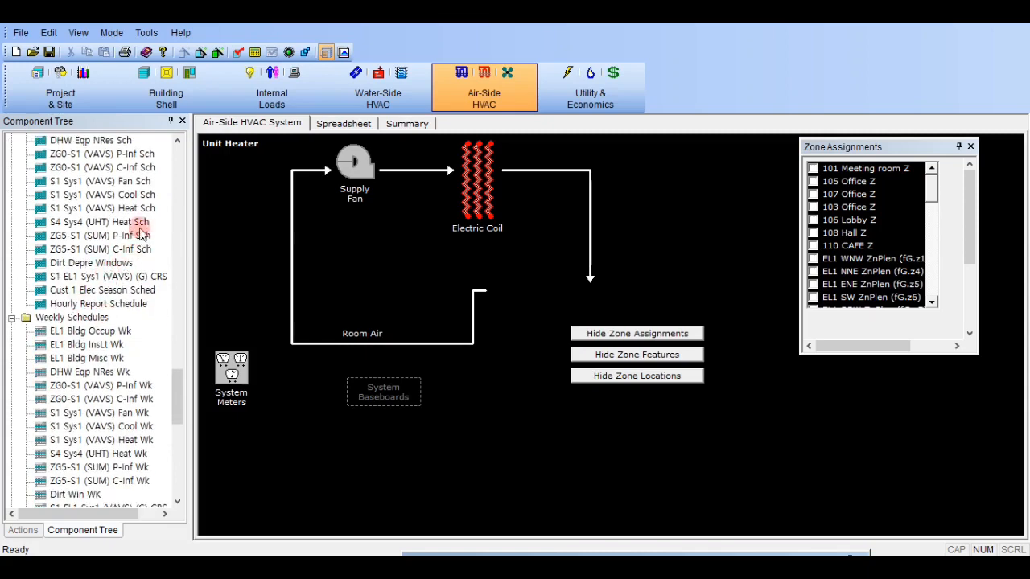
pyautogui.click(141, 223)
pyautogui.doubleClick(142, 223)
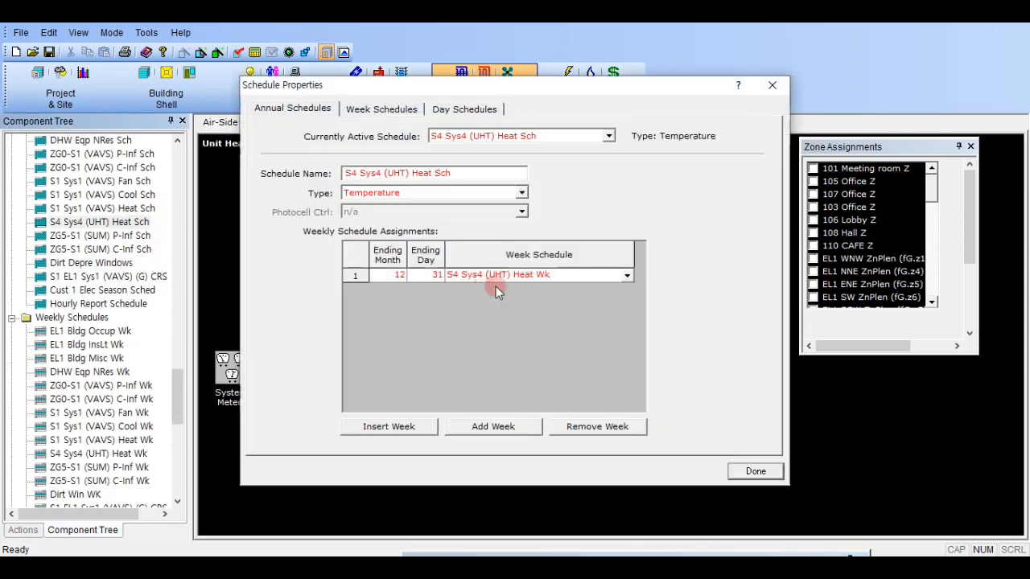
pyautogui.click(491, 113)
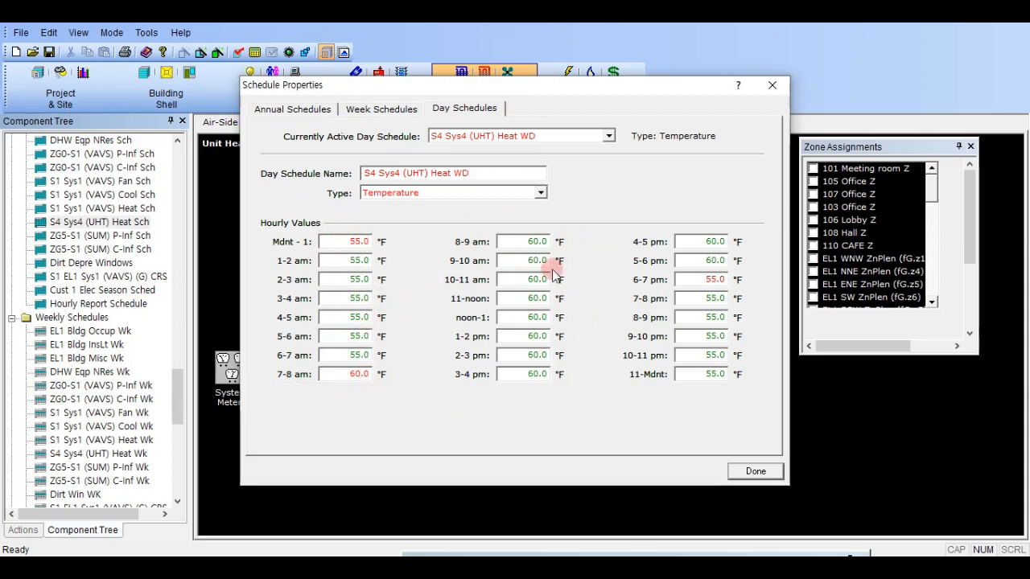
# - Set the heating temperatures of S4 Sys4 (UHT) Heat WD to 50 °F from midnight to 7 am and from 6 pm to midnight
pyautogui.click(353, 243)
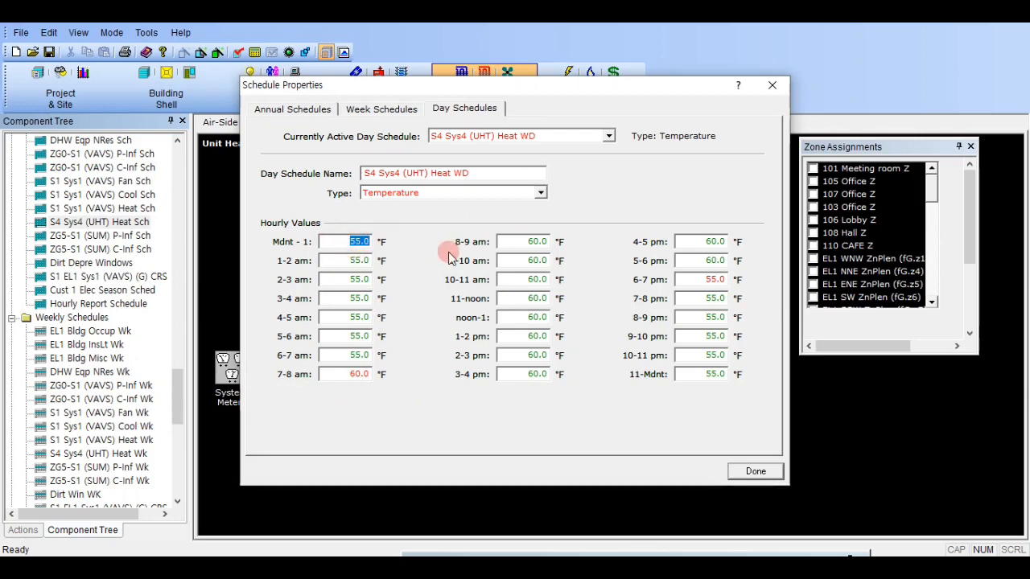
pyautogui.write('50')
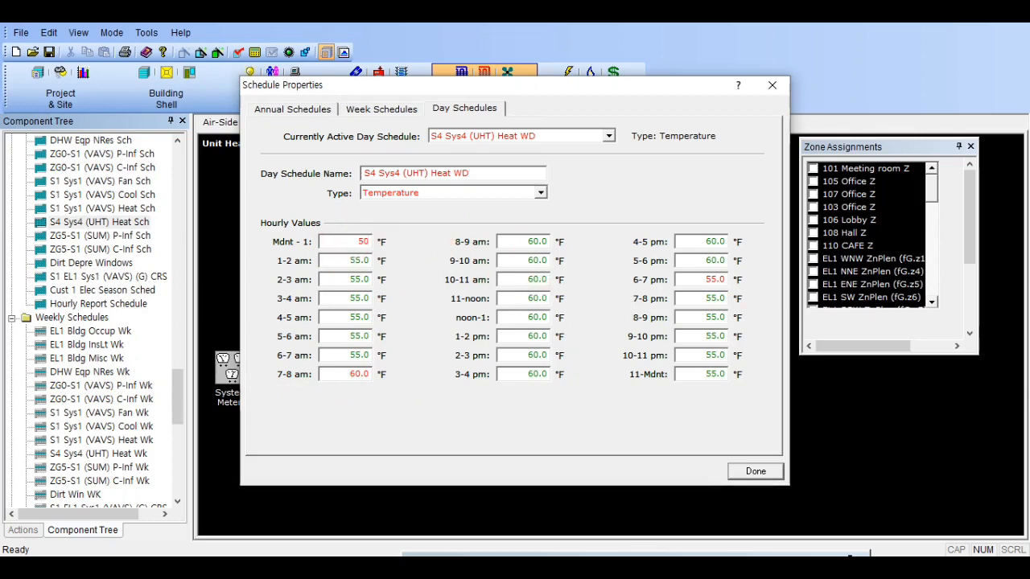
pyautogui.click(535, 260)
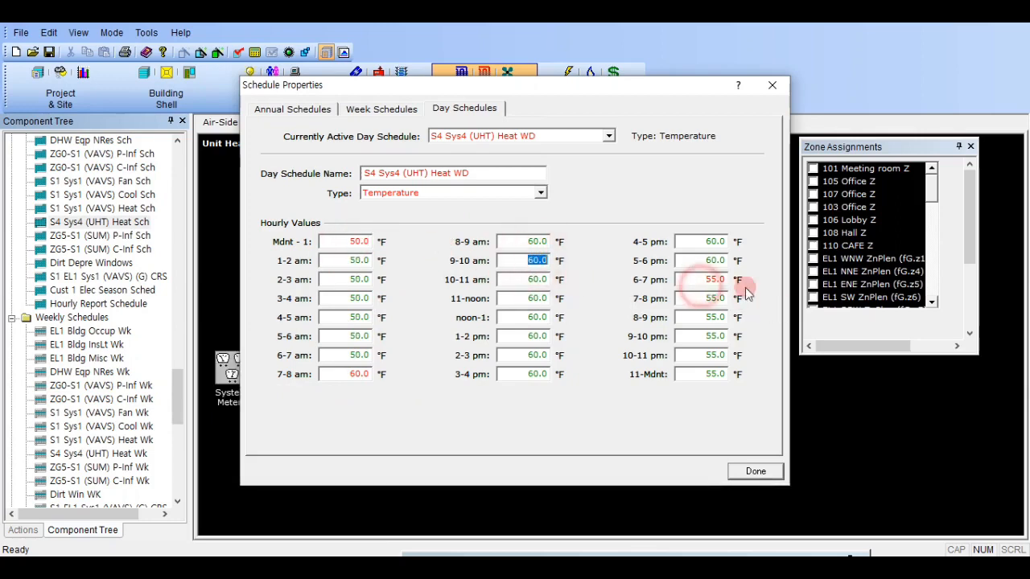
pyautogui.click(707, 280)
pyautogui.write('50')
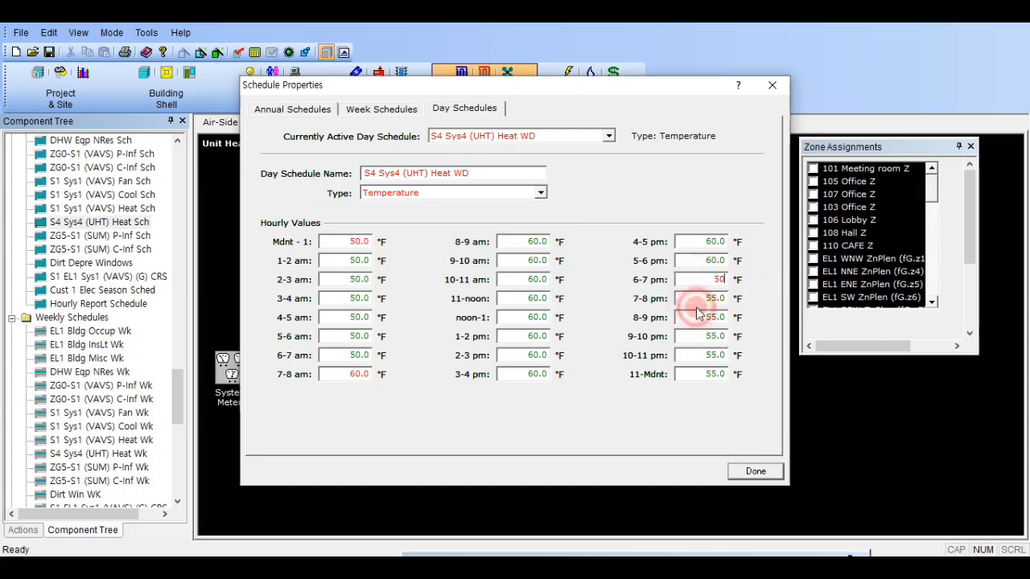
pyautogui.click(707, 299)
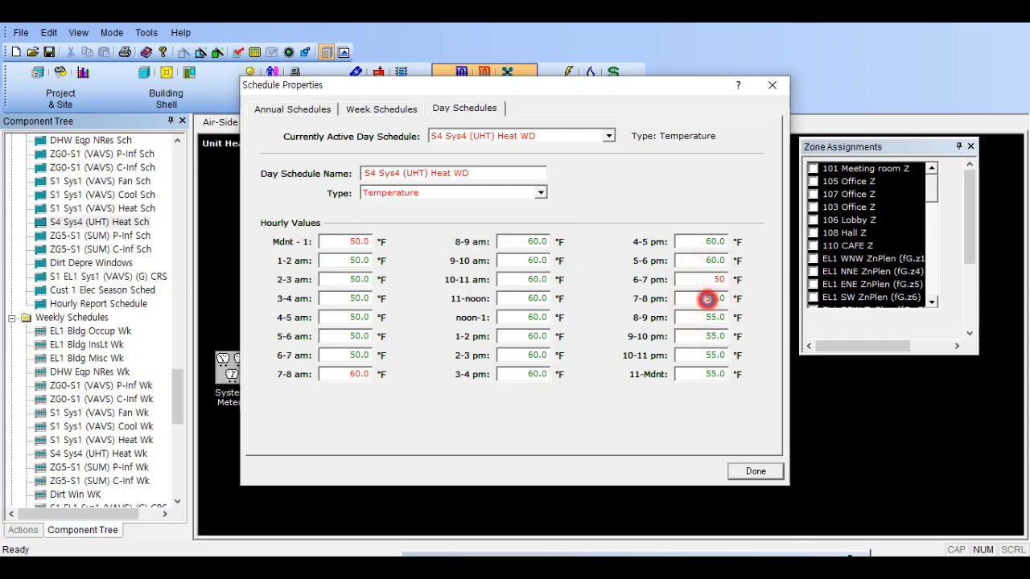
pyautogui.click(755, 472)
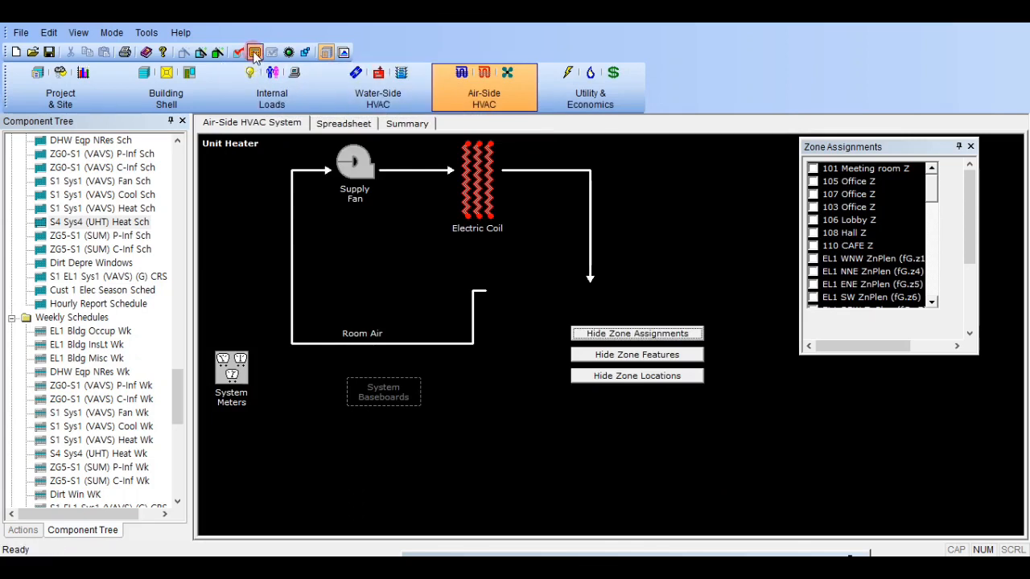
# - Run the simulation and open the detailed output of the Baseline Design run
pyautogui.click(462, 126)
pyautogui.click(569, 349)
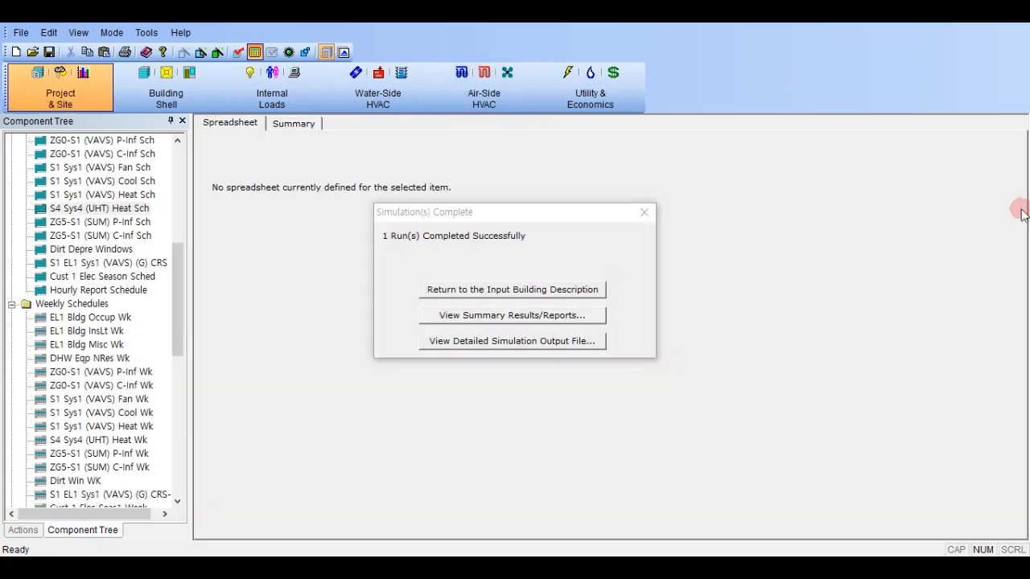
pyautogui.click(552, 340)
pyautogui.click(645, 335)
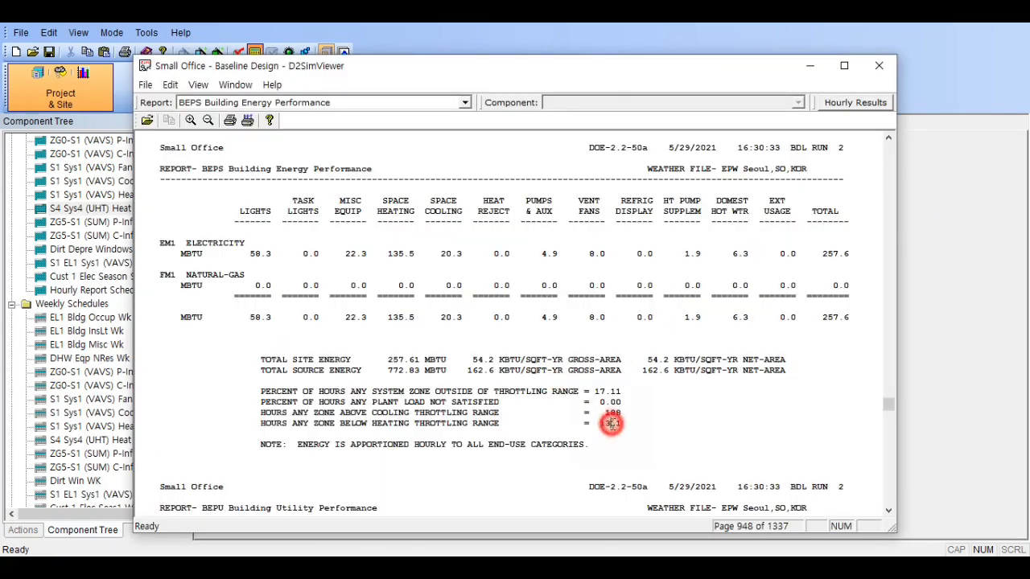
# - Check the hours any zone is below heating throttling range in BEPS, and bring up the SS-R Zone Performance Summary report
pyautogui.doubleClick(612, 424)
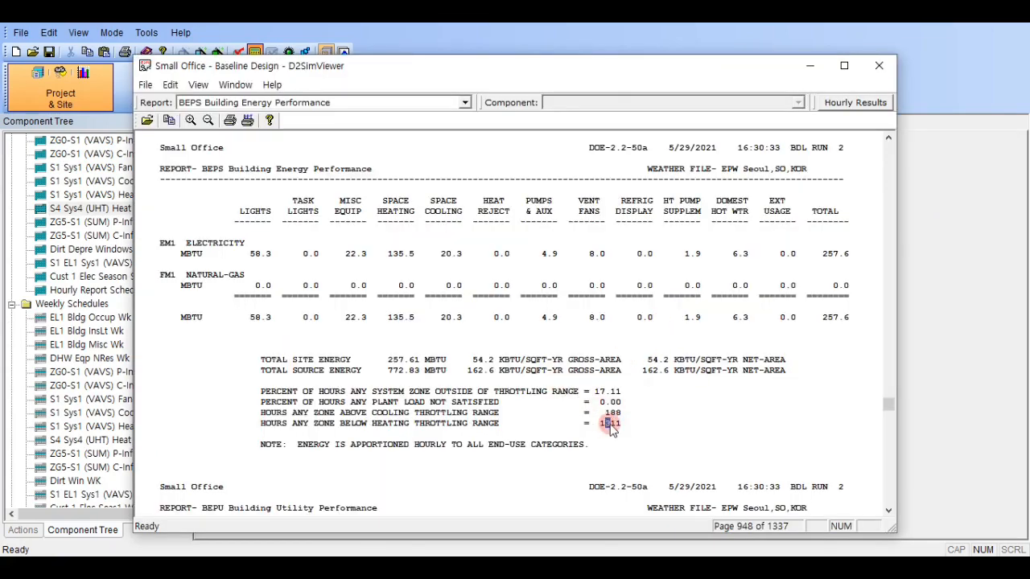
pyautogui.click(611, 424)
pyautogui.click(363, 95)
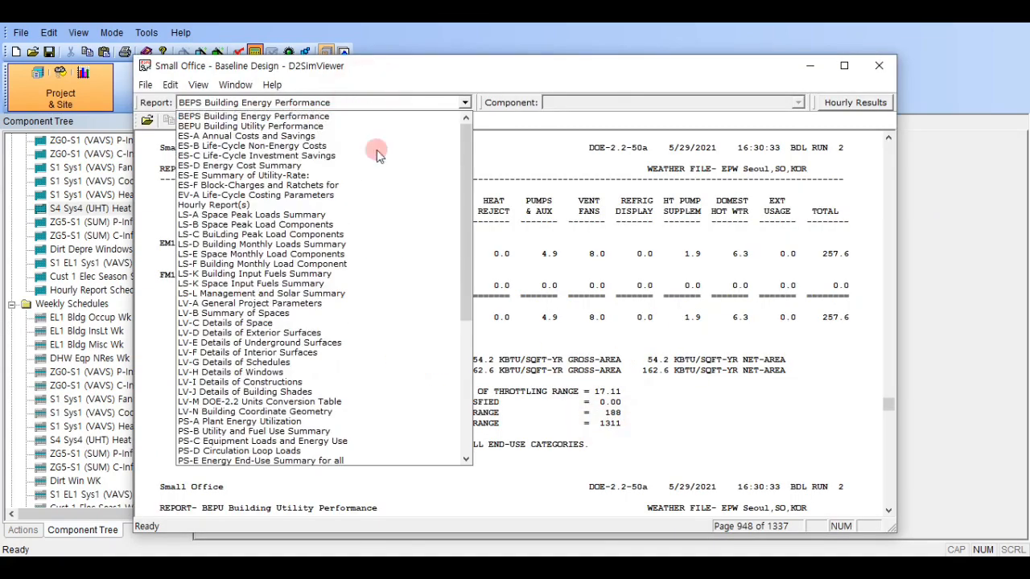
pyautogui.scroll(-10, 340, 271)
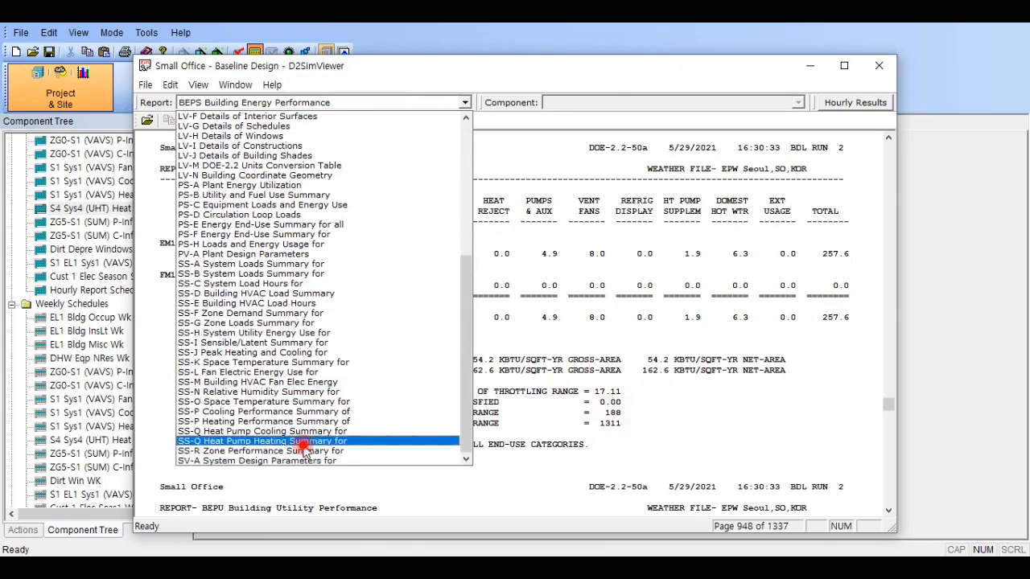
pyautogui.click(293, 441)
pyautogui.click(403, 103)
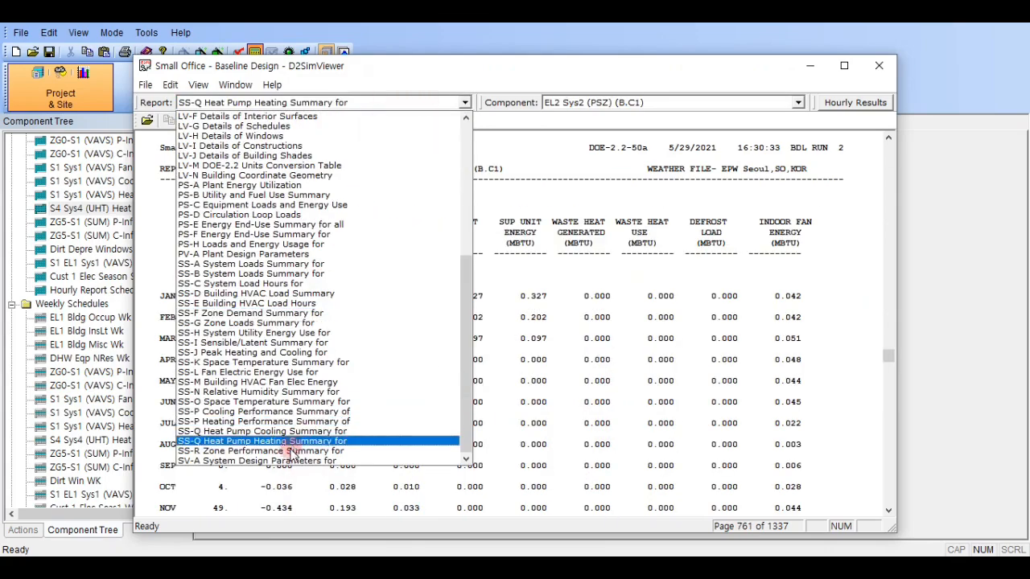
pyautogui.click(291, 450)
pyautogui.click(615, 102)
pyautogui.click(615, 102)
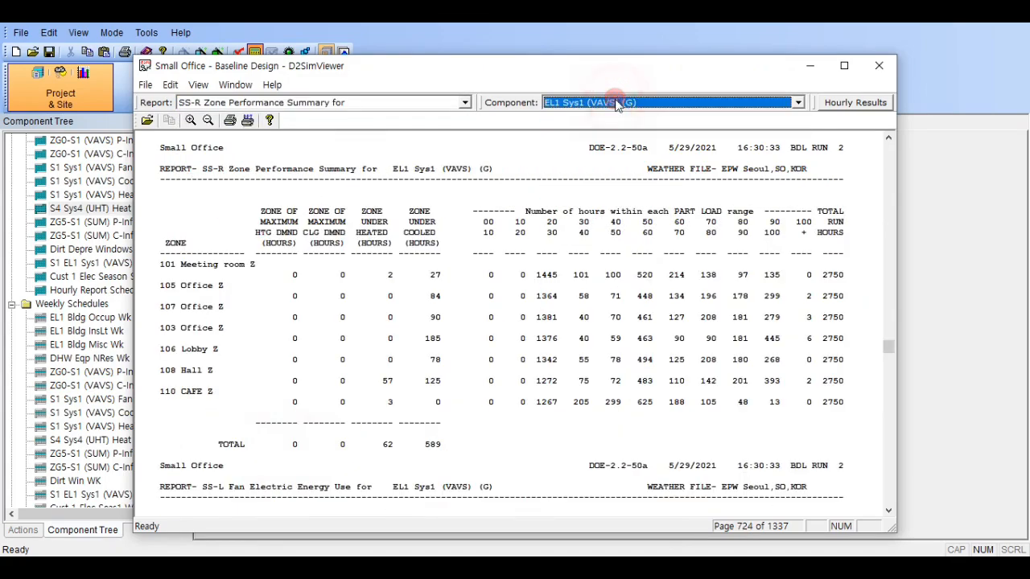
# - Review the SS-R underheated hours of the Sys4 (UHT) systems up to EL3 Sys4 (UHT) (G.ESE5), and close the simulation results
pyautogui.scroll(-3, 616, 102)
pyautogui.scroll(-4, 618, 105)
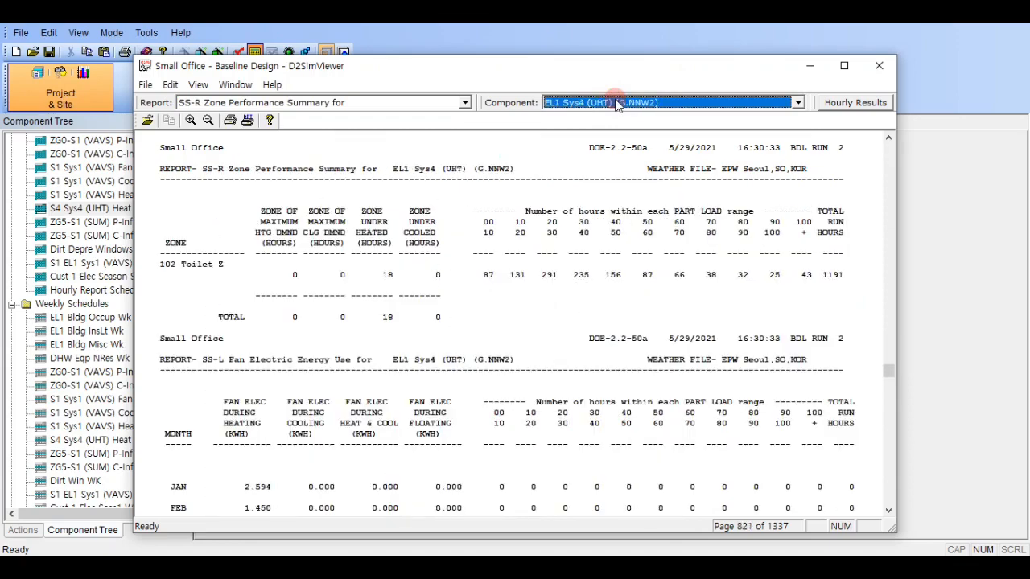
pyautogui.scroll(-1, 617, 105)
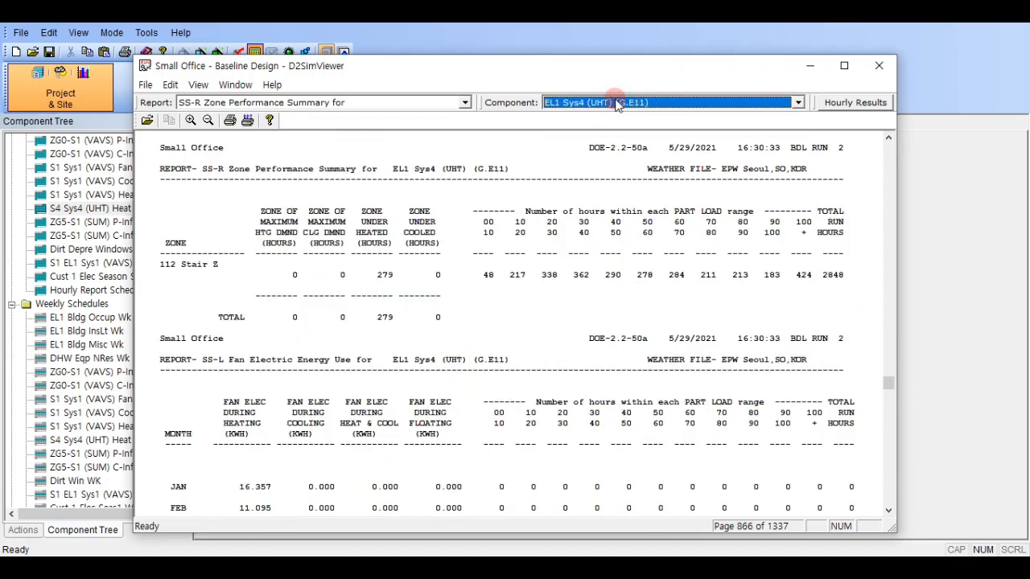
pyautogui.scroll(-2, 575, 105)
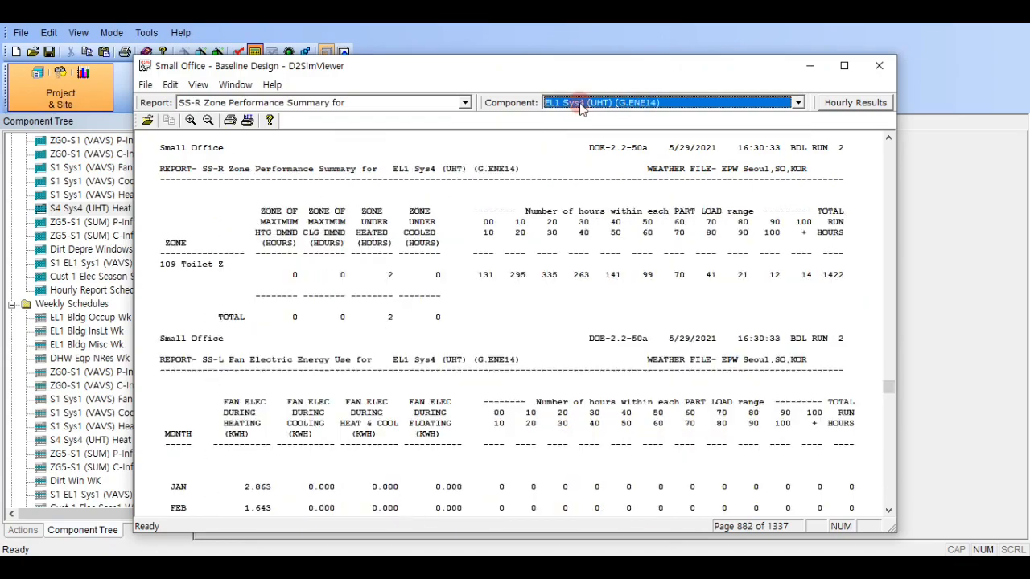
pyautogui.scroll(-2, 583, 109)
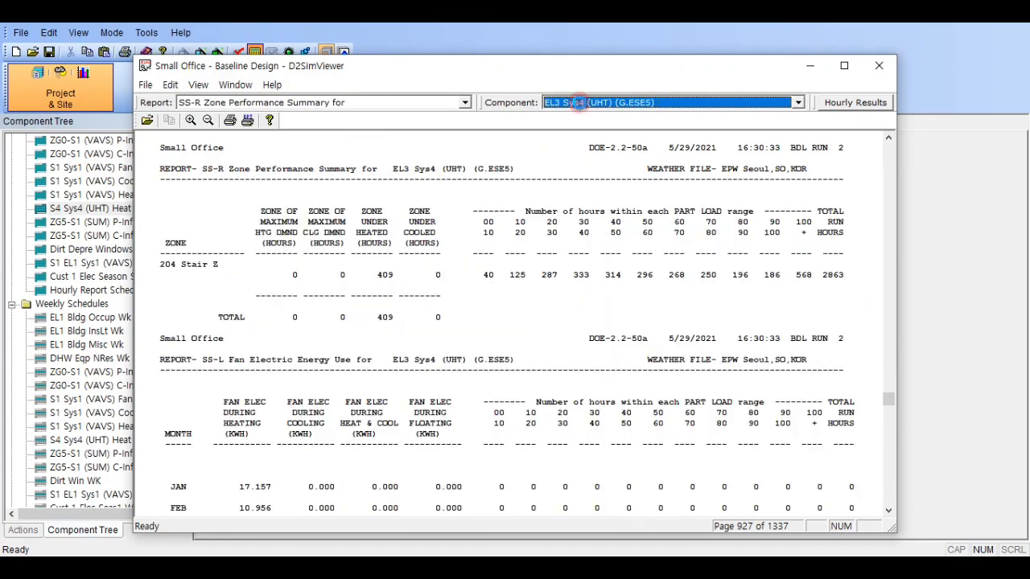
pyautogui.scroll(3, 579, 104)
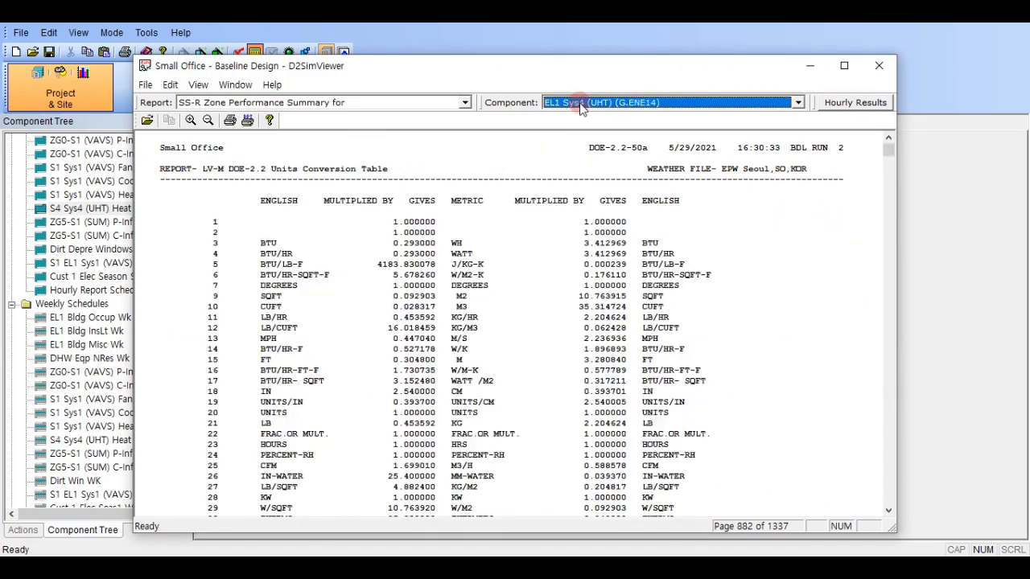
pyautogui.scroll(1, 582, 108)
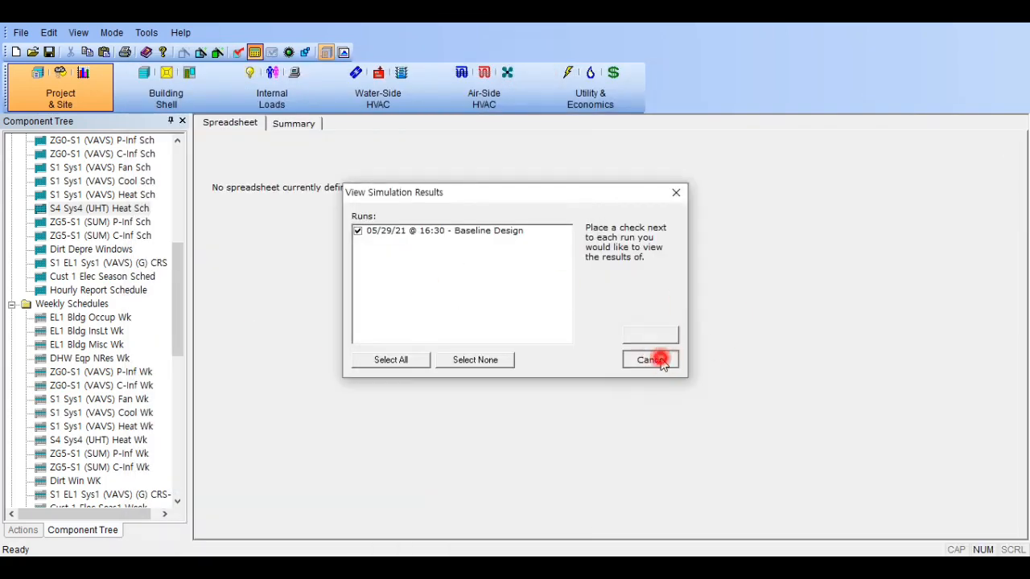
pyautogui.click(650, 359)
pyautogui.click(644, 213)
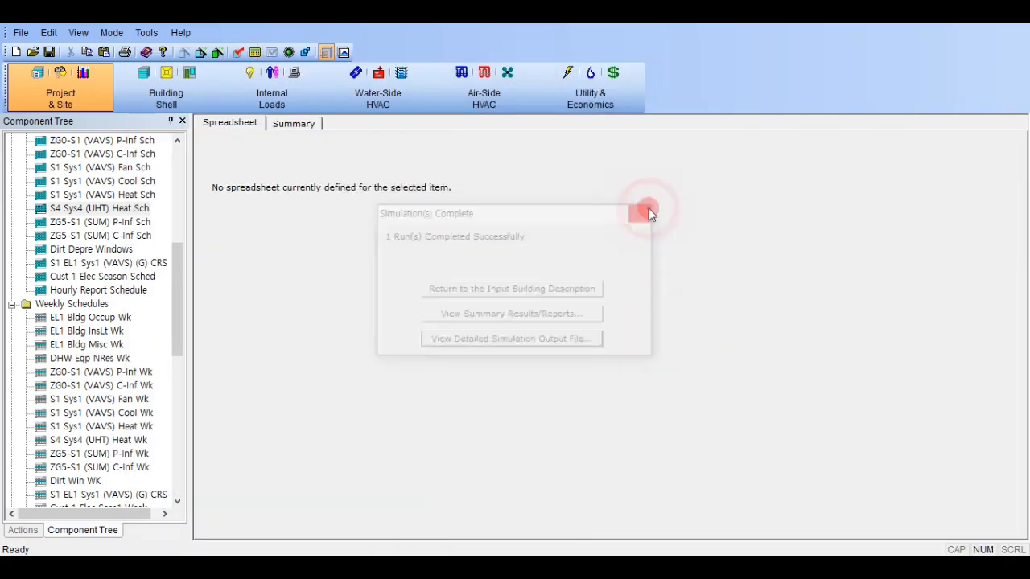
# - Set the heating temperatures of S4 Sys4 (UHT) Heat WD to 55 °F from 7 am to 6 pm
pyautogui.doubleClick(99, 208)
pyautogui.click(486, 113)
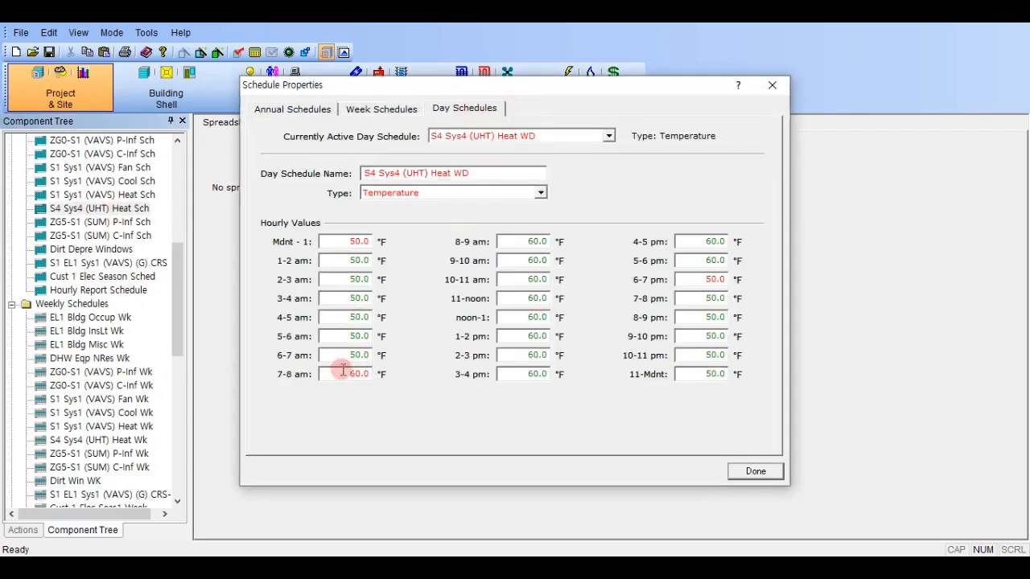
pyautogui.doubleClick(342, 372)
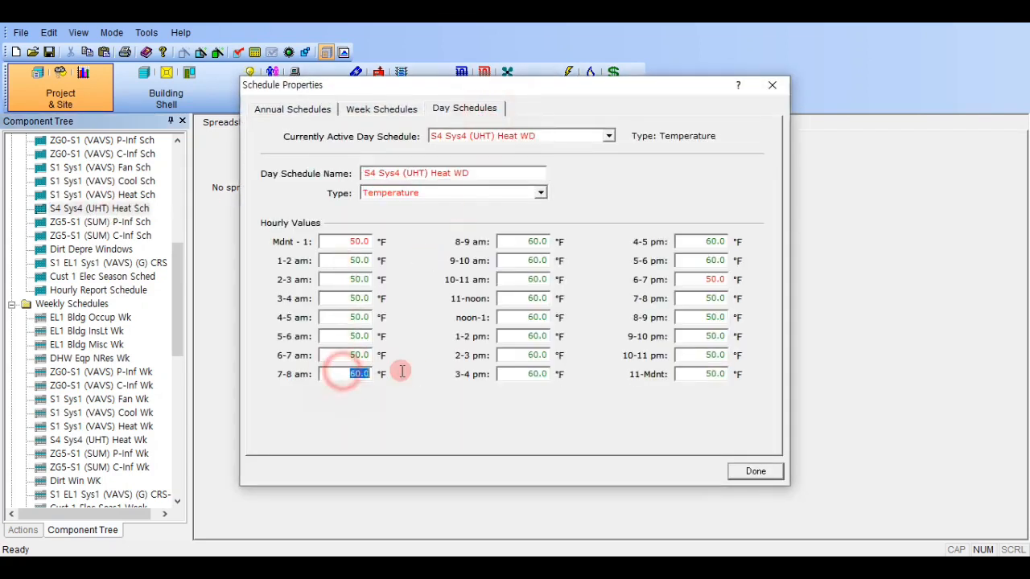
pyautogui.doubleClick(503, 337)
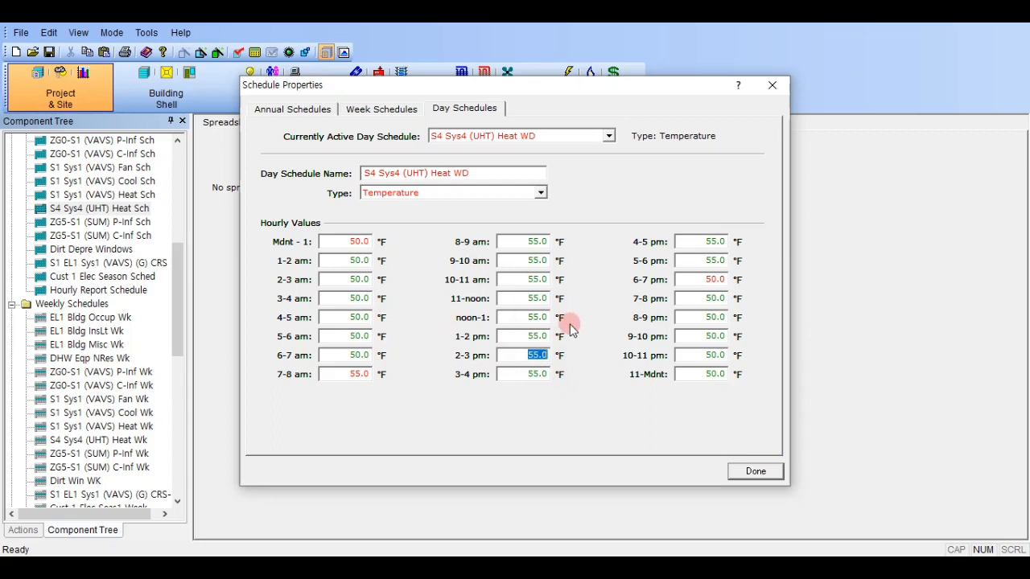
pyautogui.click(755, 473)
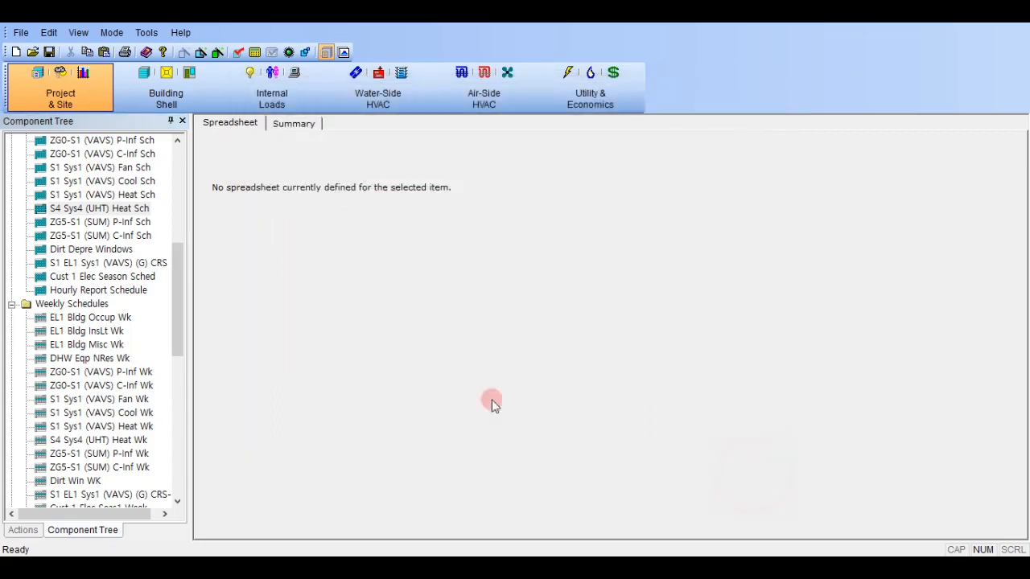
# - Place the SS-R report beside the model, and open the air-side system parameters of EL1 Sys4 (UHT) (G.E11)
pyautogui.scroll(-2, 127, 338)
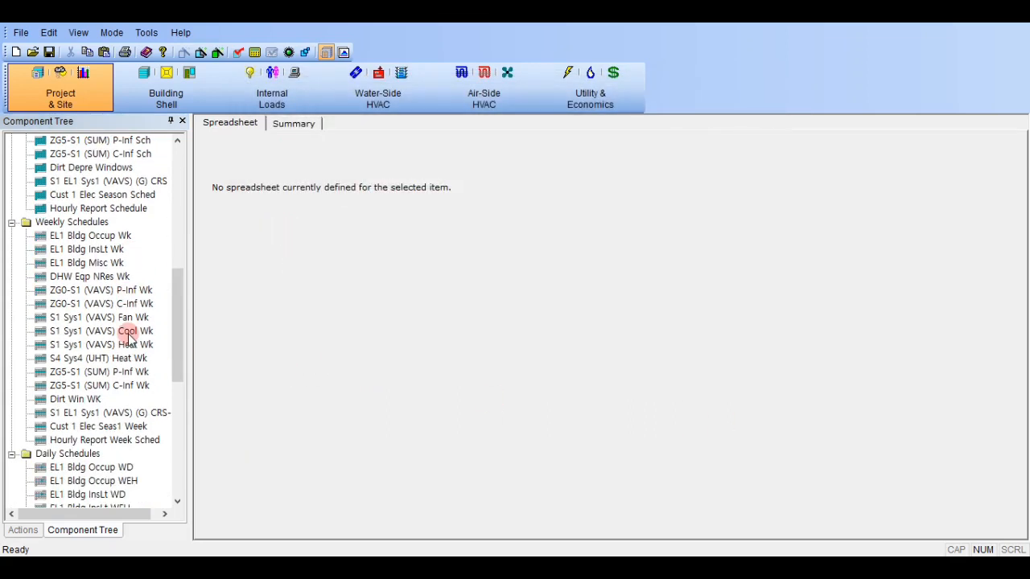
pyautogui.moveTo(1029, 161); pyautogui.dragTo(884, 64)
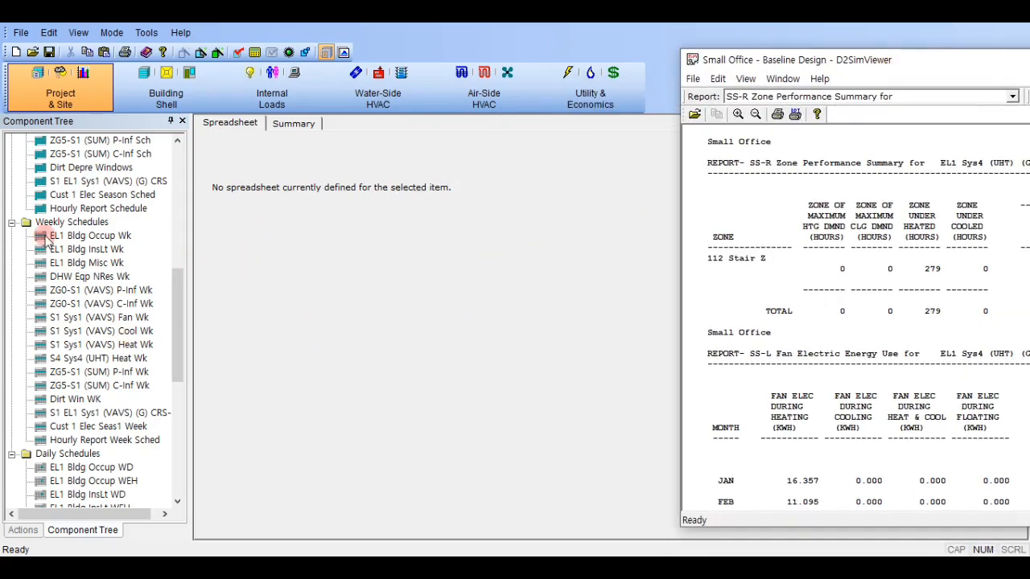
pyautogui.scroll(10, 87, 274)
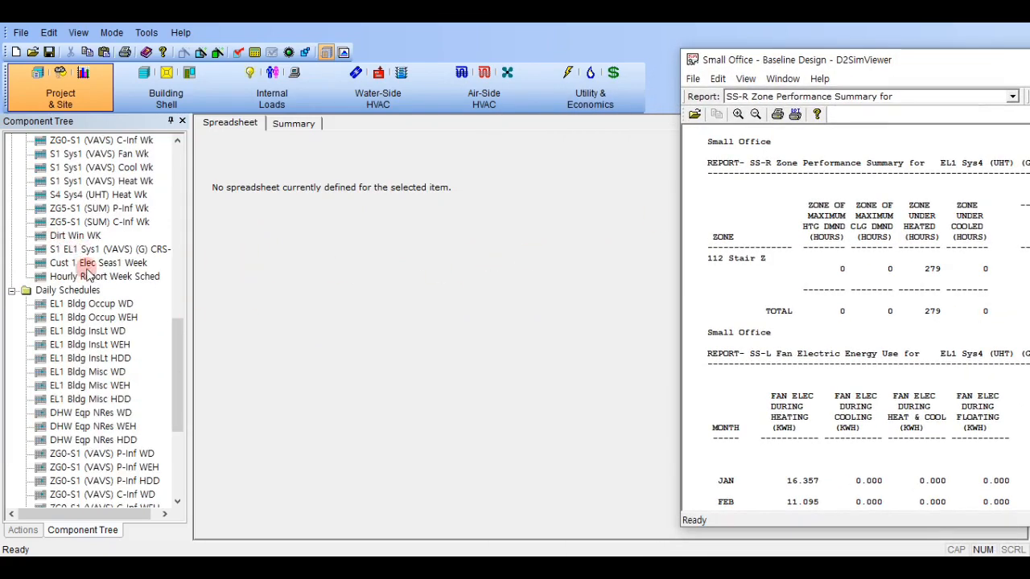
pyautogui.click(493, 87)
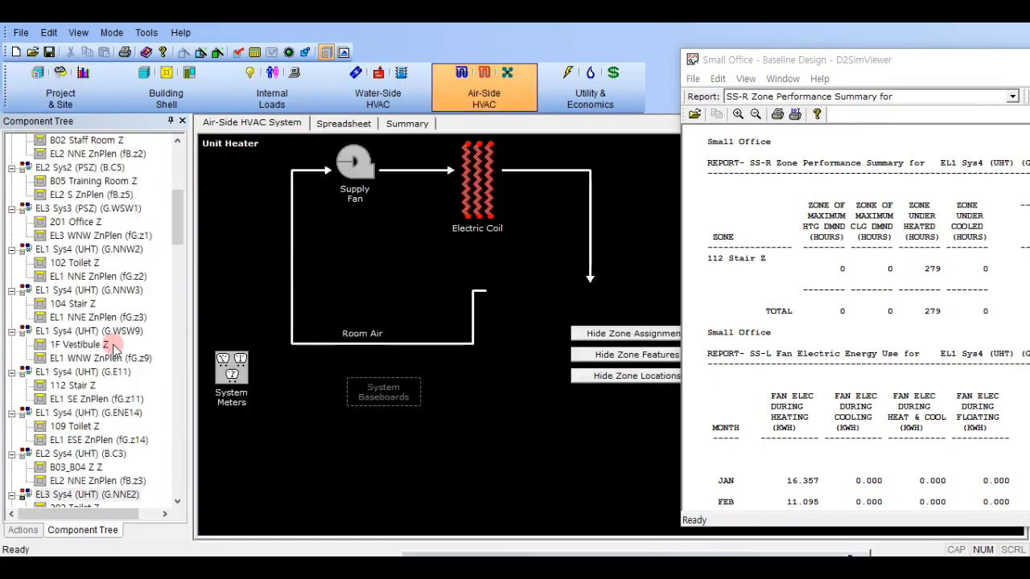
pyautogui.scroll(-5, 152, 330)
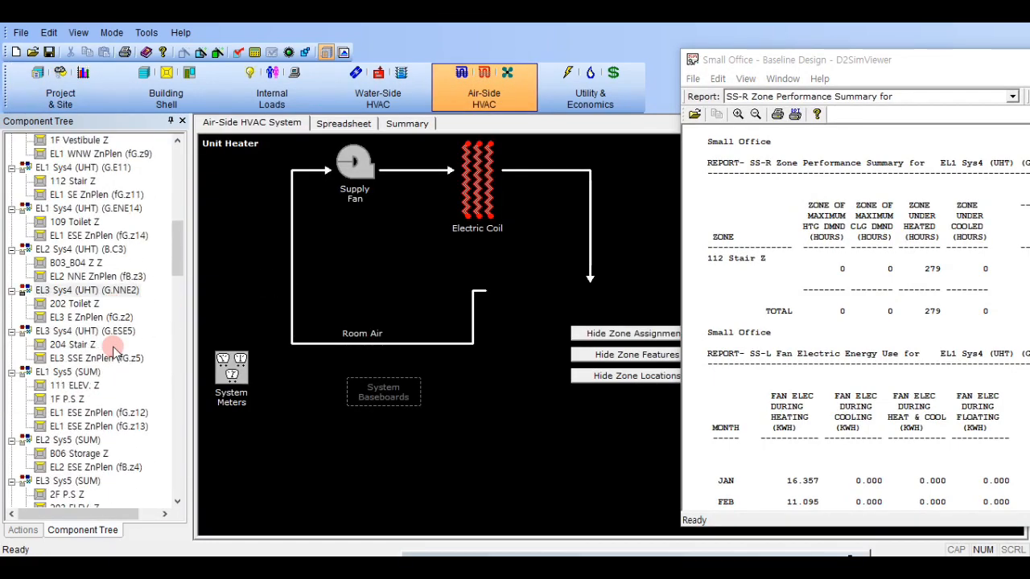
pyautogui.click(80, 181)
pyautogui.click(95, 167)
pyautogui.doubleClick(476, 239)
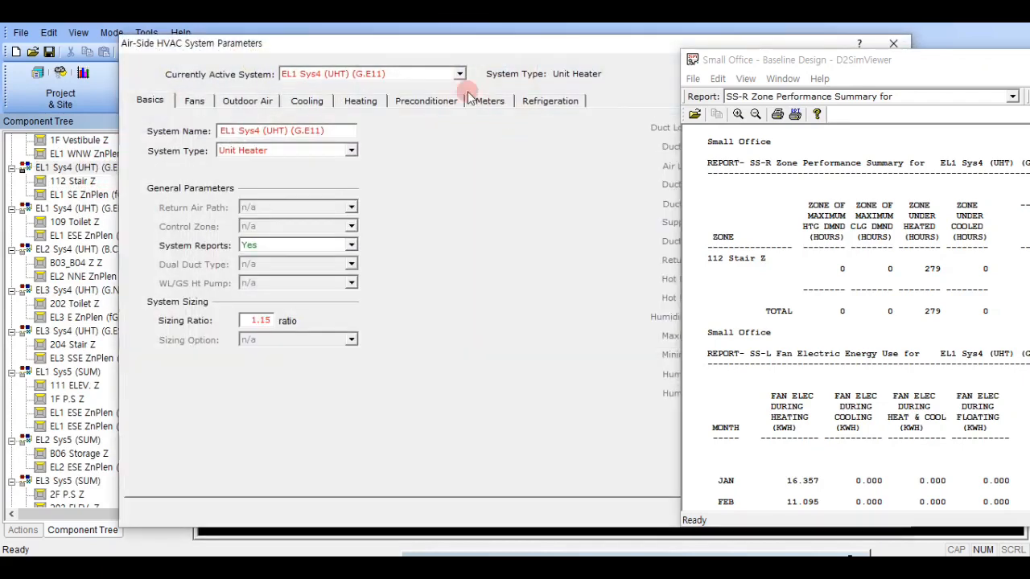
# - Restore the default Zone Entering Max Supply Temp of 105 °F for EL1 Sys4 (UHT) (G.E11), and close its parameters
pyautogui.click(348, 99)
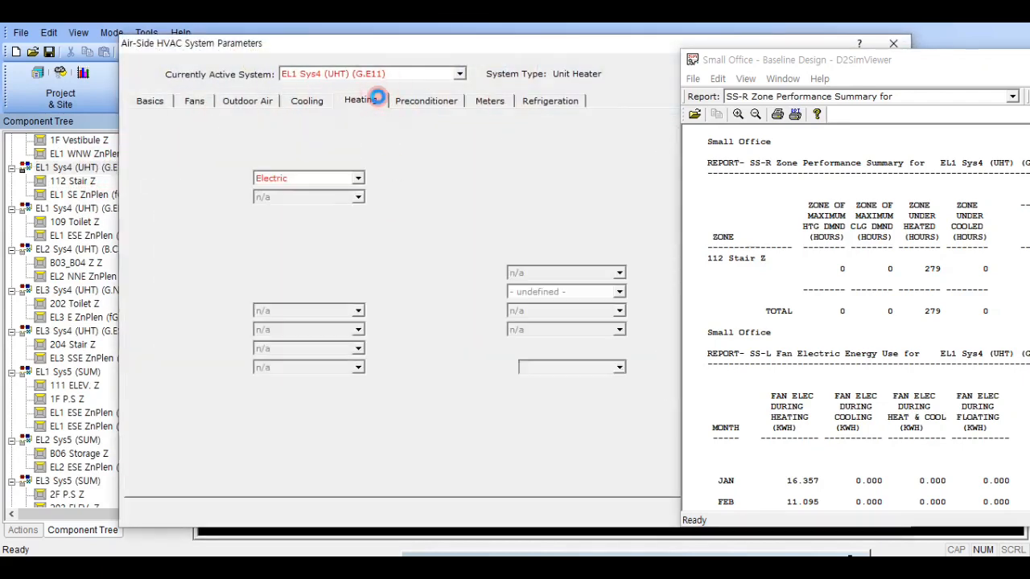
pyautogui.rightClick(592, 179)
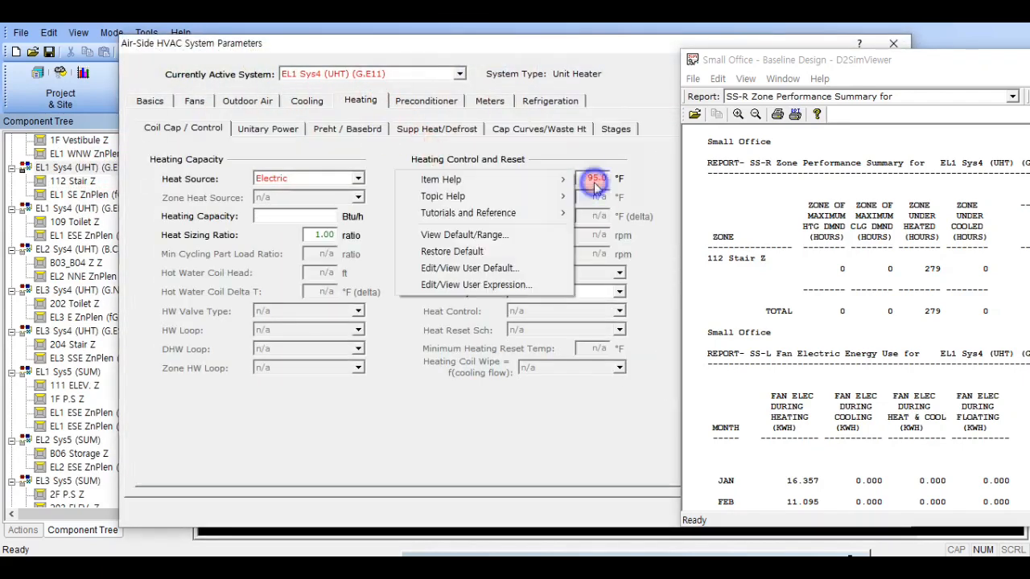
pyautogui.click(472, 250)
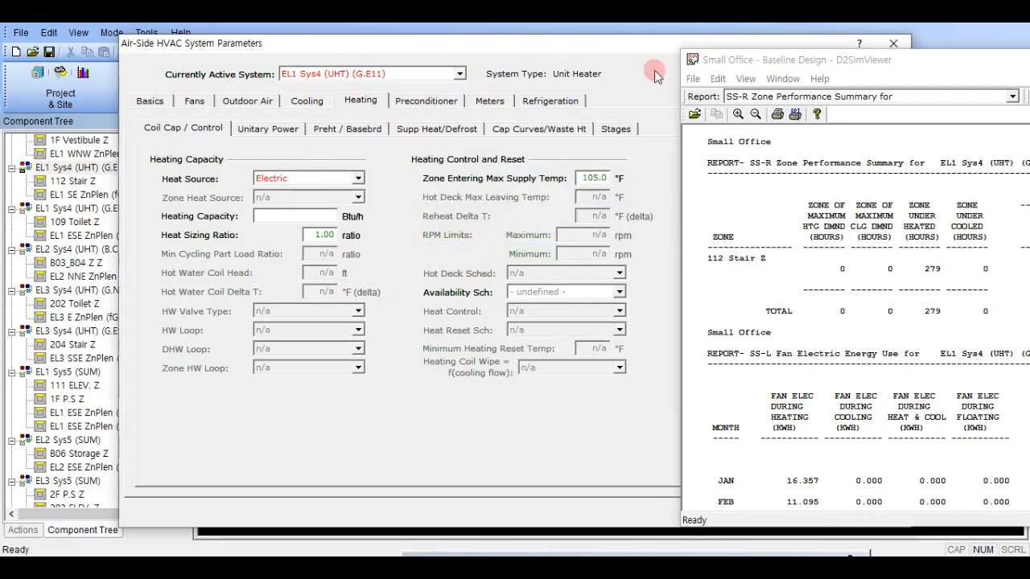
pyautogui.moveTo(778, 63); pyautogui.dragTo(1029, 65)
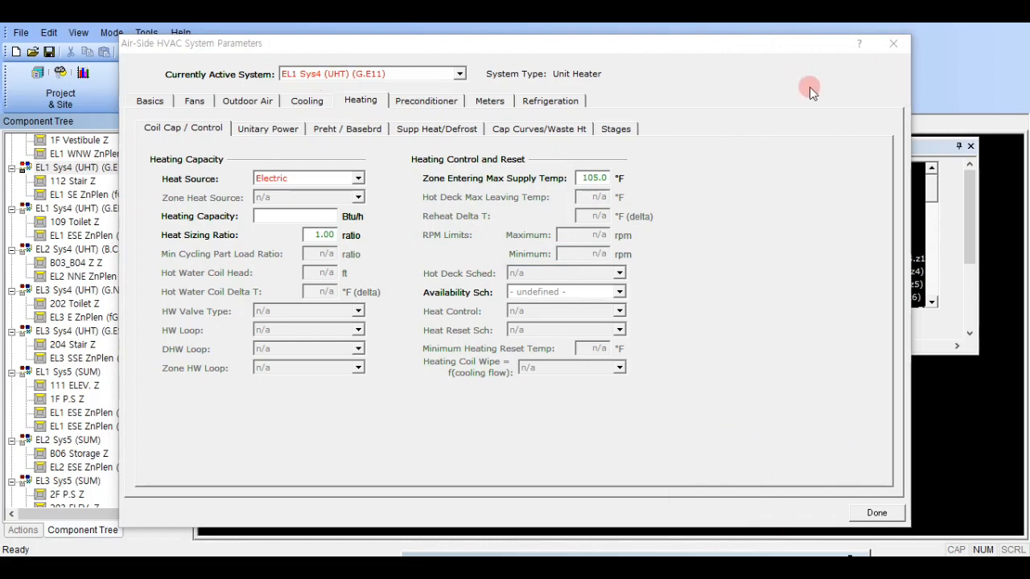
pyautogui.click(876, 515)
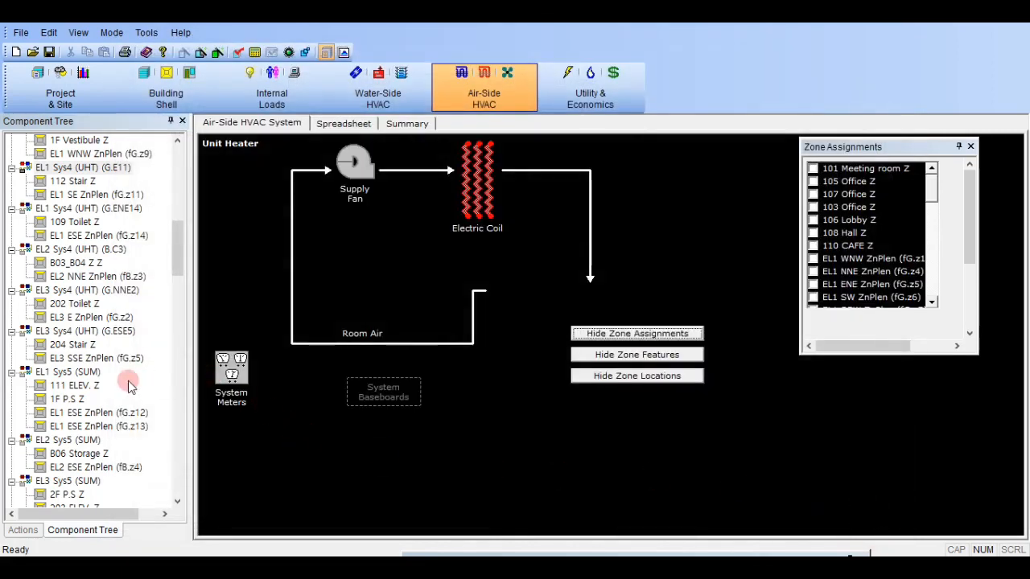
# - Restore the default Zone Entering Max Supply Temp of 105 °F for EL1 Sys4 (UHT) (G.NNW2)
pyautogui.click(101, 209)
pyautogui.click(110, 291)
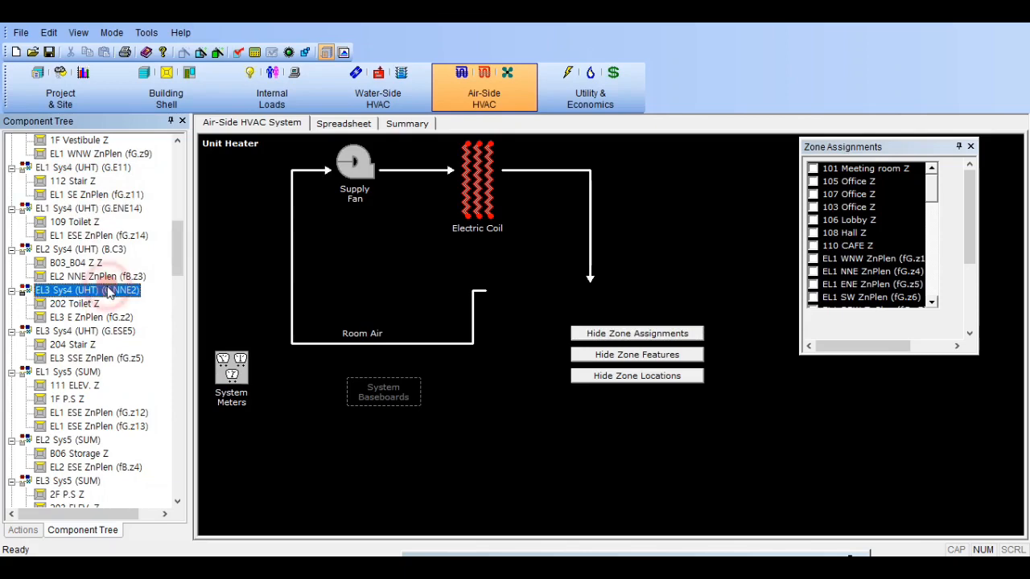
pyautogui.doubleClick(122, 168)
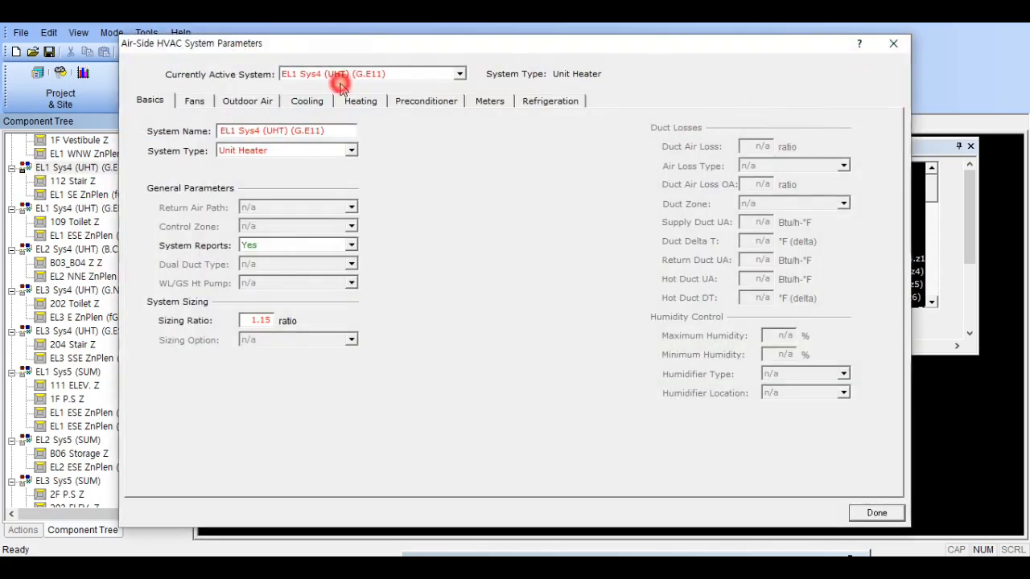
pyautogui.click(358, 74)
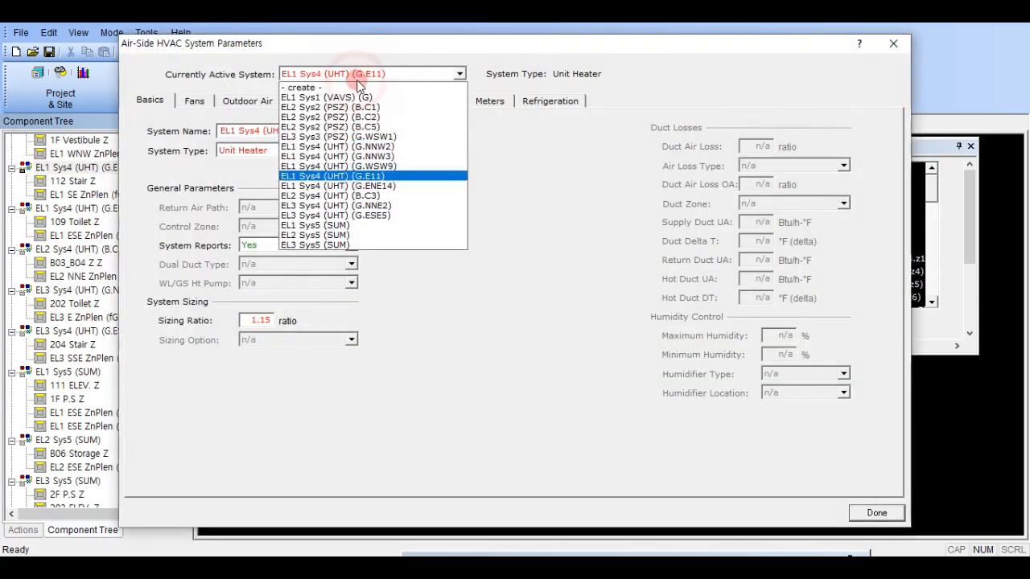
pyautogui.click(367, 146)
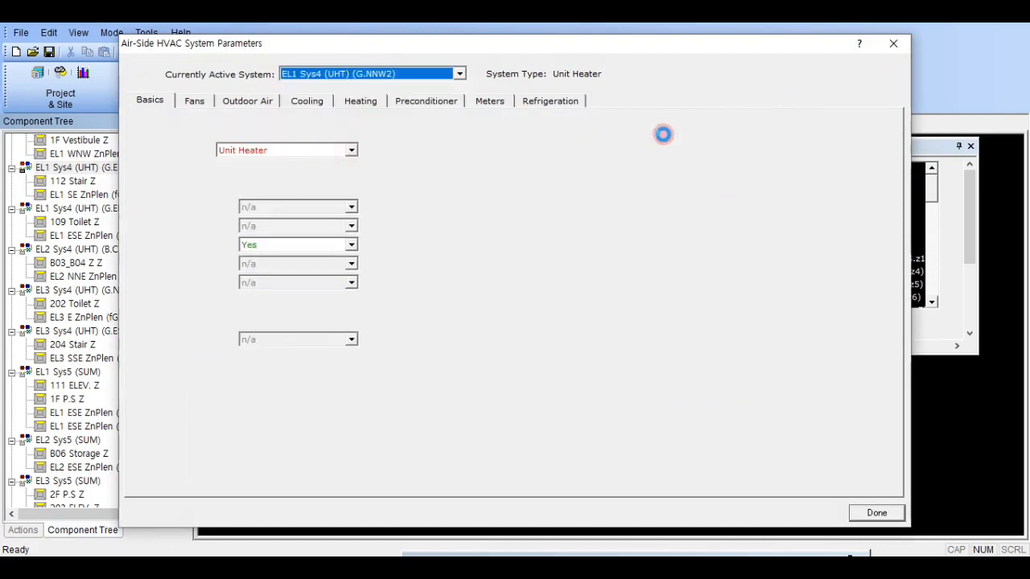
pyautogui.click(361, 100)
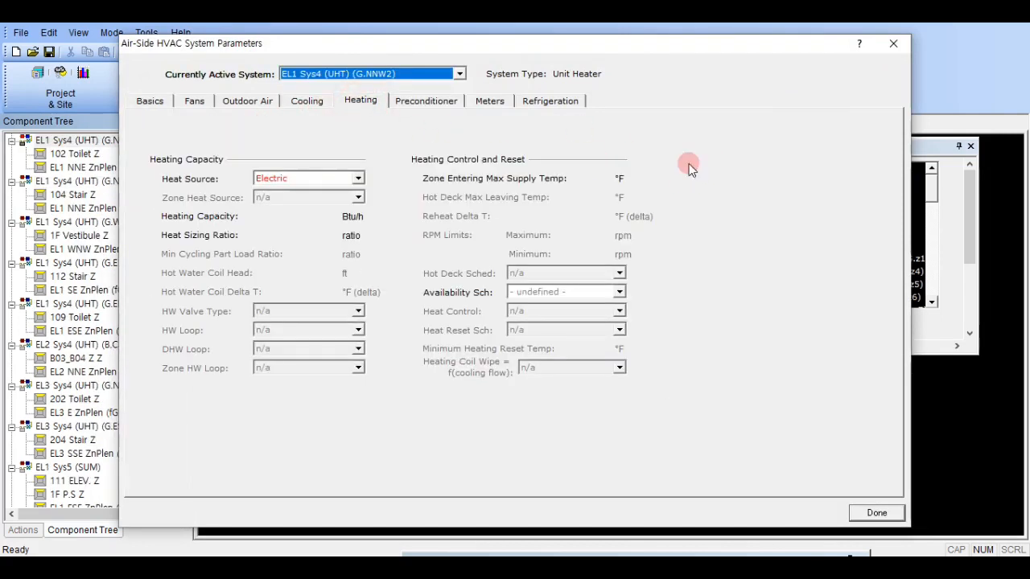
pyautogui.rightClick(602, 173)
pyautogui.click(451, 251)
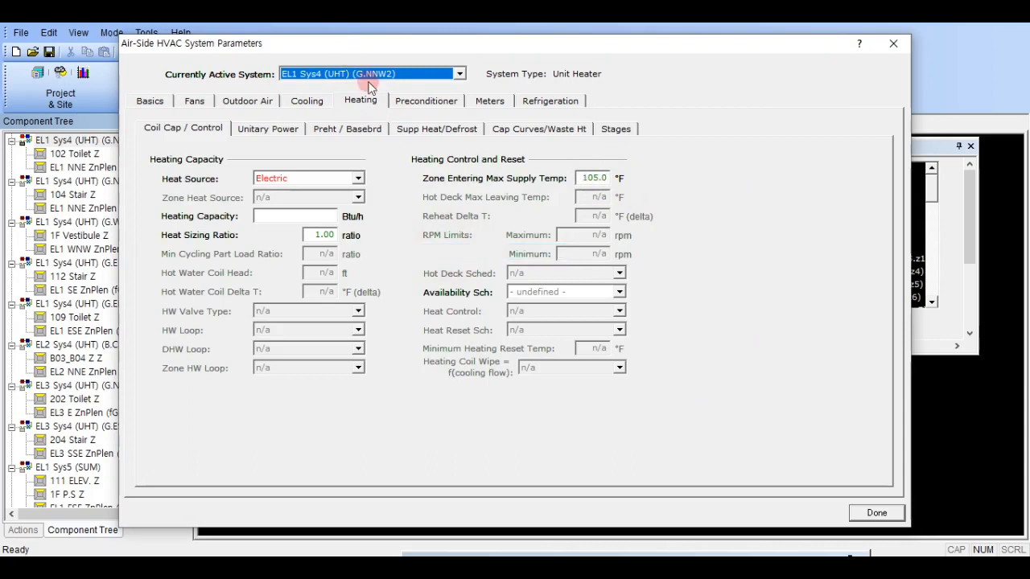
# - Restore the default Zone Entering Max Supply Temp for EL1 Sys4 (UHT) (G.NNW3) and (G.WSW9)
pyautogui.press('Down')
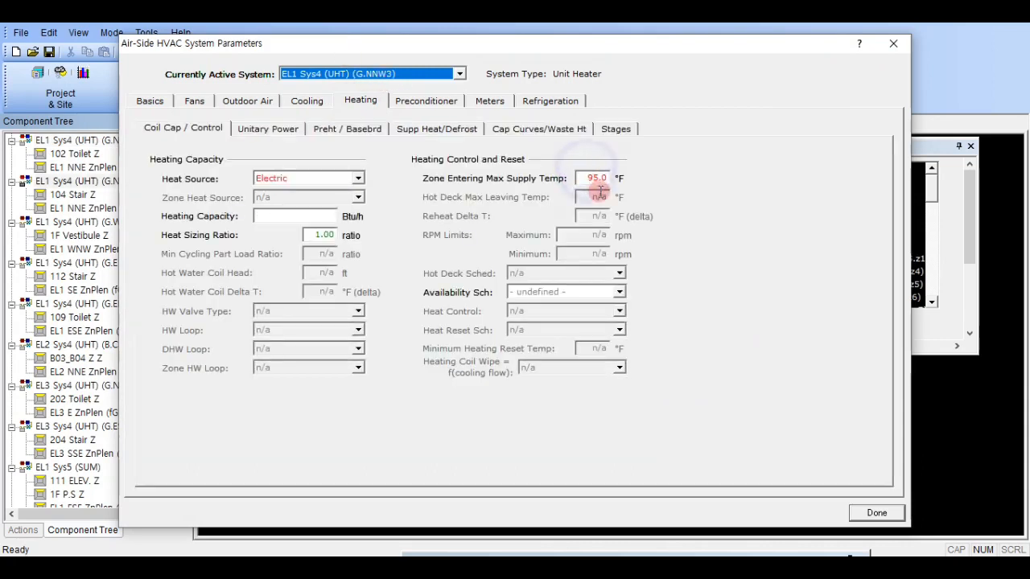
pyautogui.rightClick(597, 179)
pyautogui.click(518, 250)
pyautogui.press('Down')
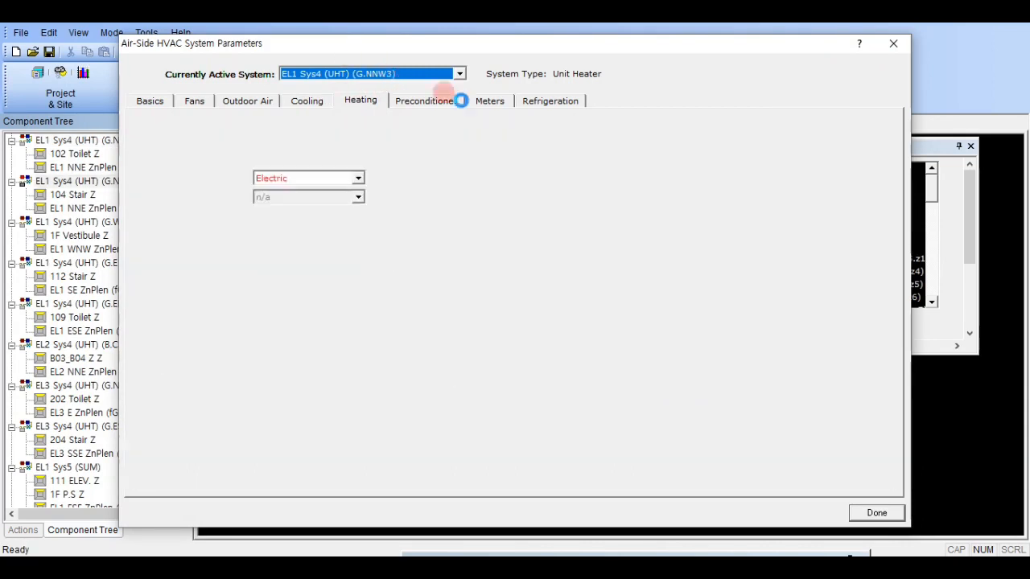
pyautogui.rightClick(597, 178)
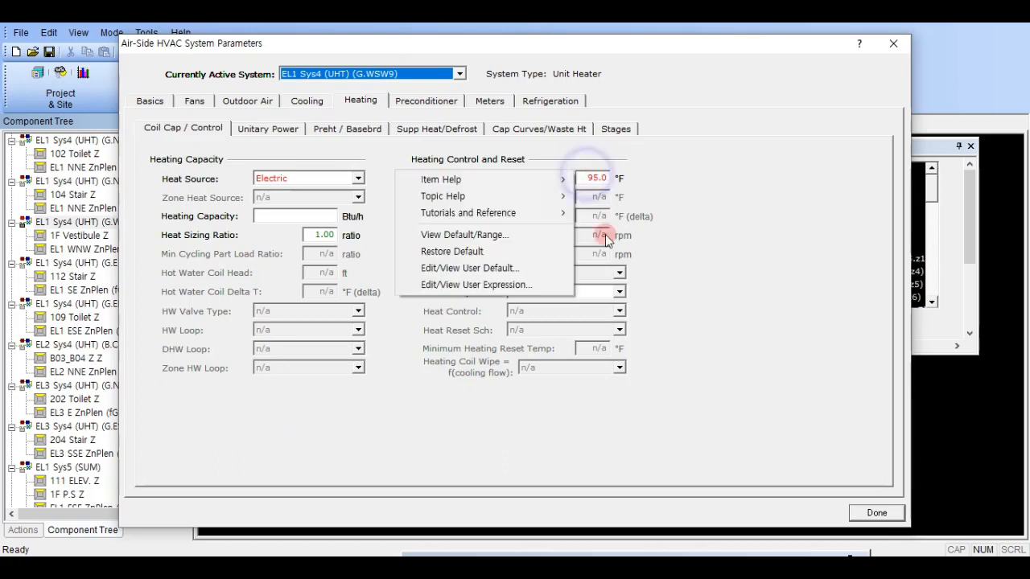
pyautogui.click(515, 252)
# - Restore the default Zone Entering Max Supply Temp for EL1 Sys4 (UHT) (G.ENE14) and EL2 Sys4 (UHT) (B.C3)
pyautogui.press('Down')
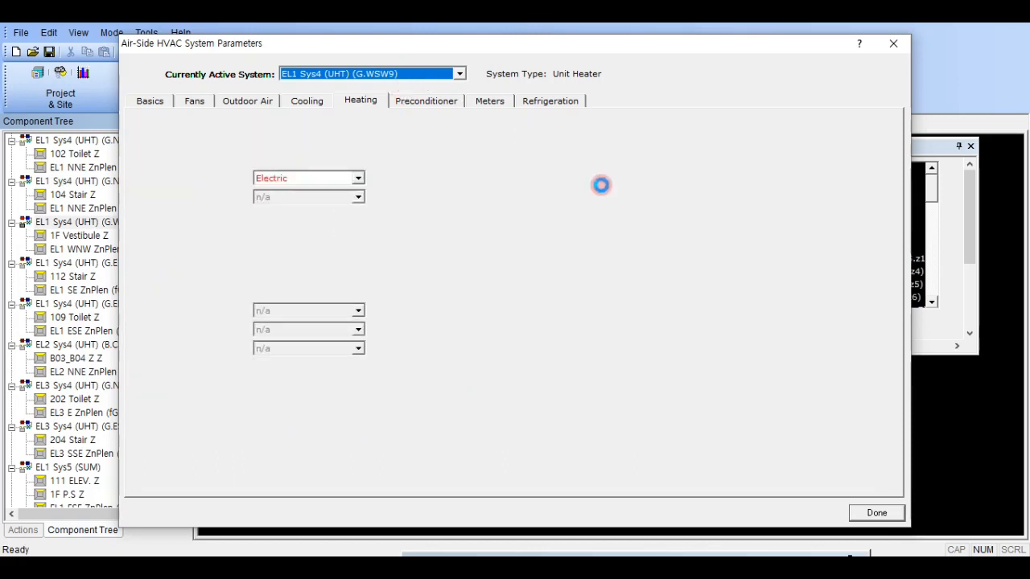
pyautogui.press('Down')
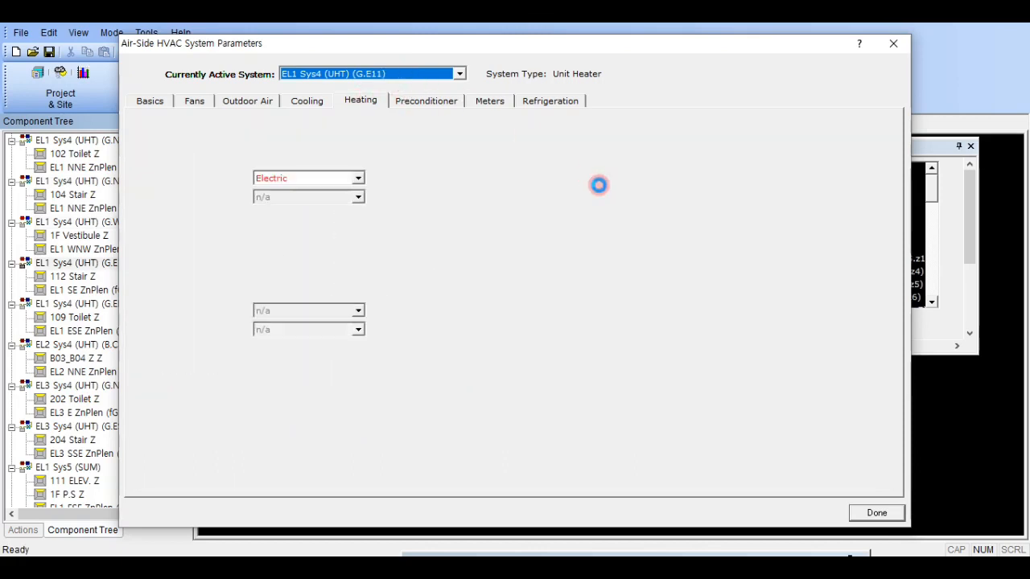
pyautogui.press('Down')
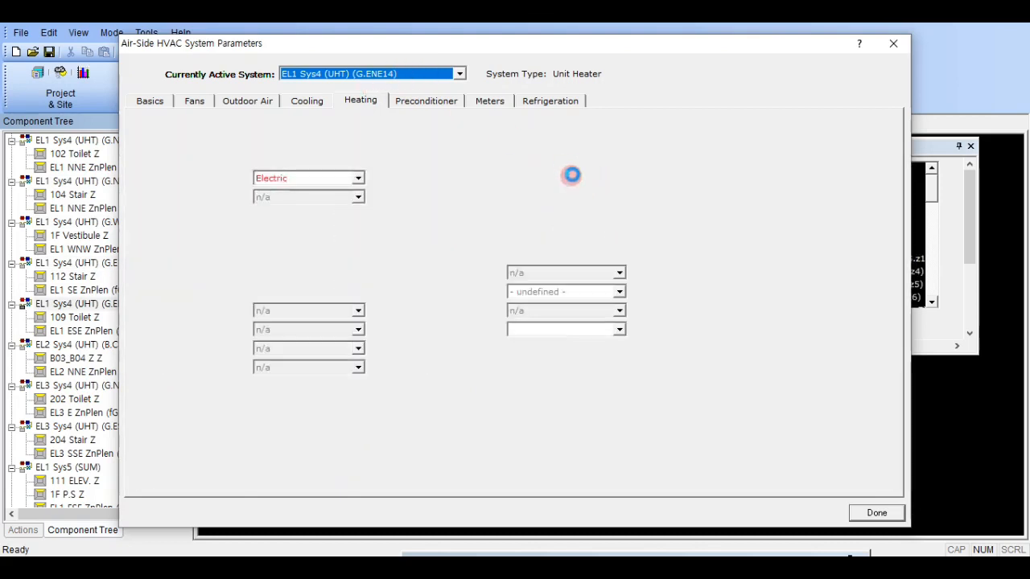
pyautogui.rightClick(590, 179)
pyautogui.click(507, 249)
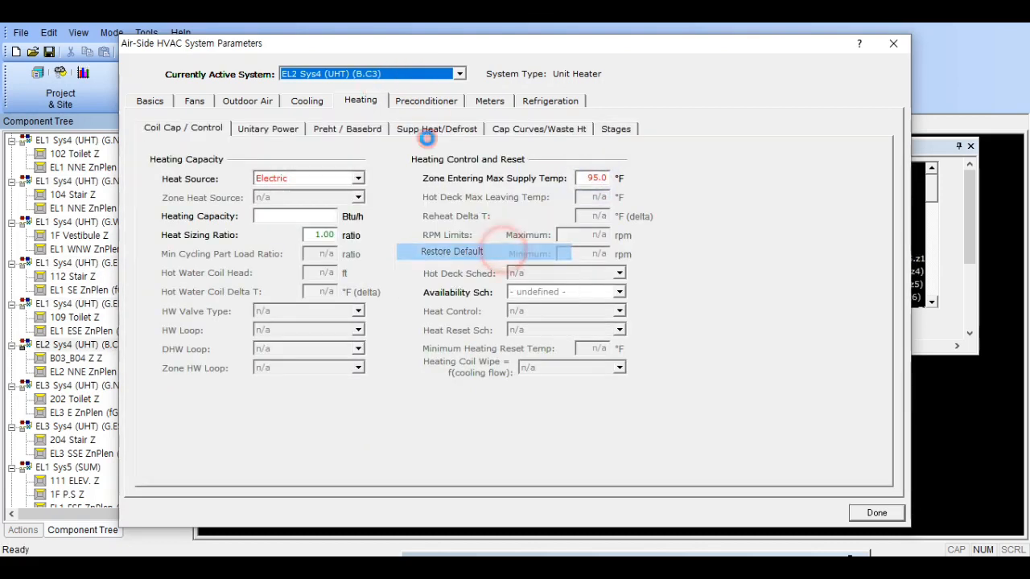
# - Restore the default Zone Entering Max Supply Temp for EL3 Sys4 (UHT) (G.NNE2) and (G.ESE5)
pyautogui.scroll(-1, 414, 74)
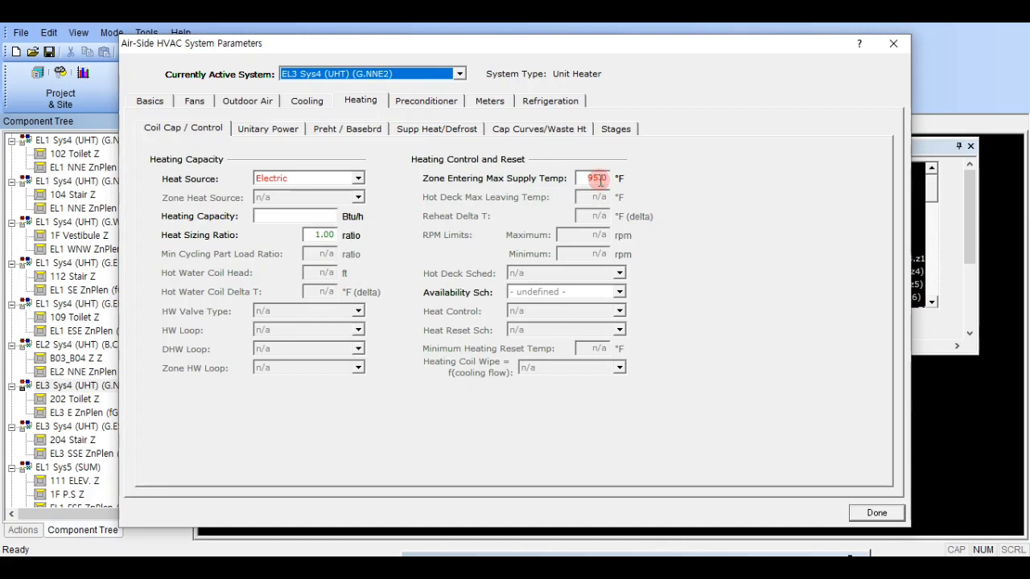
pyautogui.rightClick(593, 178)
pyautogui.click(513, 247)
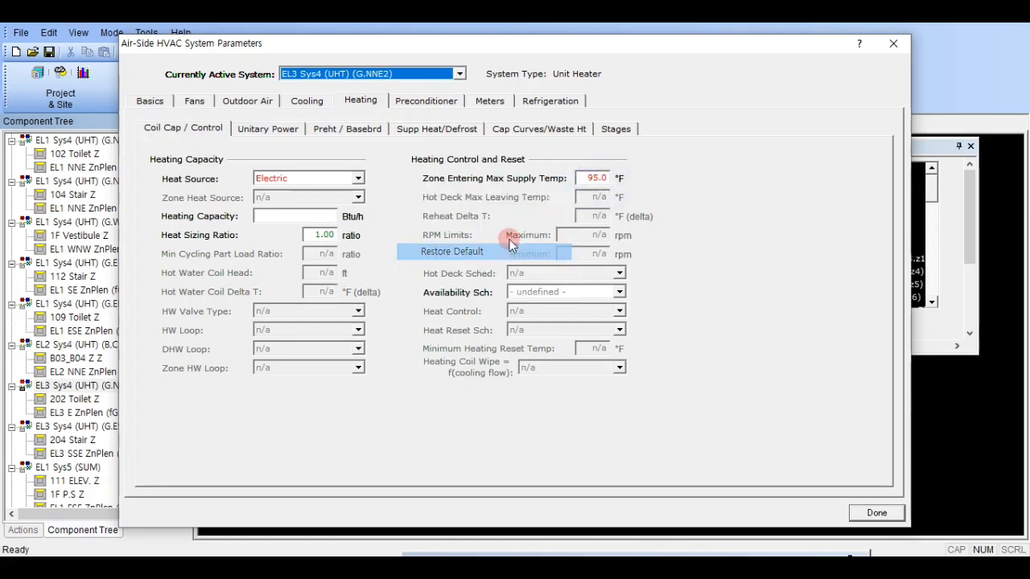
pyautogui.scroll(-1, 395, 76)
pyautogui.rightClick(595, 179)
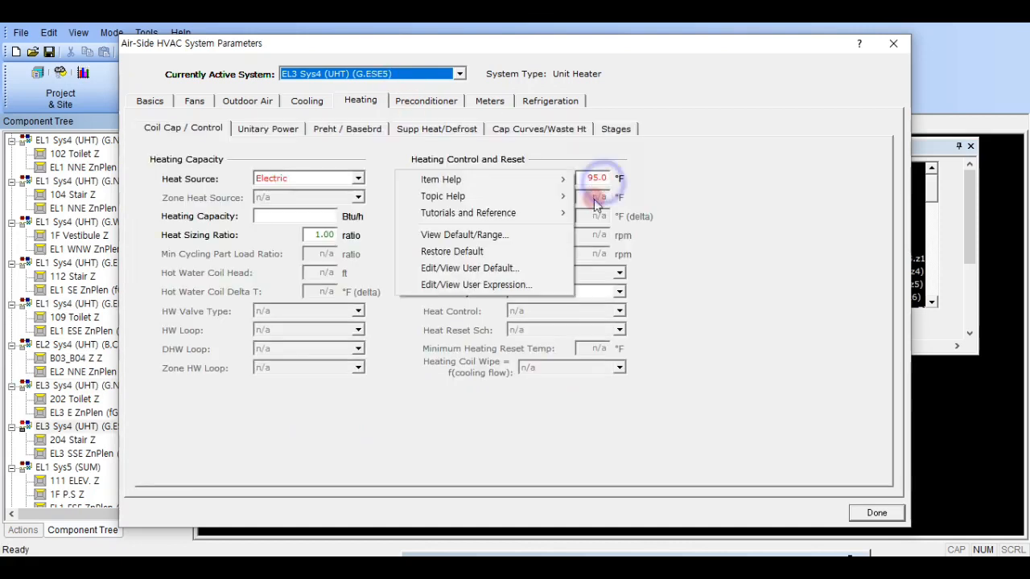
pyautogui.click(529, 258)
# - Check the heating controls of EL1 Sys5 (SUM), and recheck the Zone Entering Max Supply Temp of the preceding Sys4 (UHT) systems
pyautogui.scroll(-1, 425, 72)
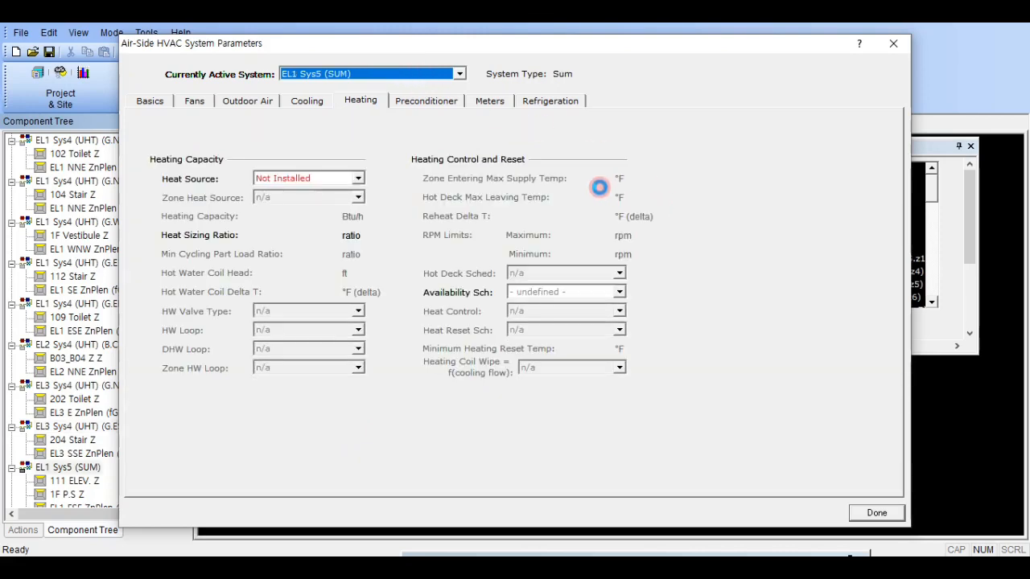
pyautogui.rightClick(601, 182)
pyautogui.click(685, 167)
pyautogui.scroll(3, 398, 73)
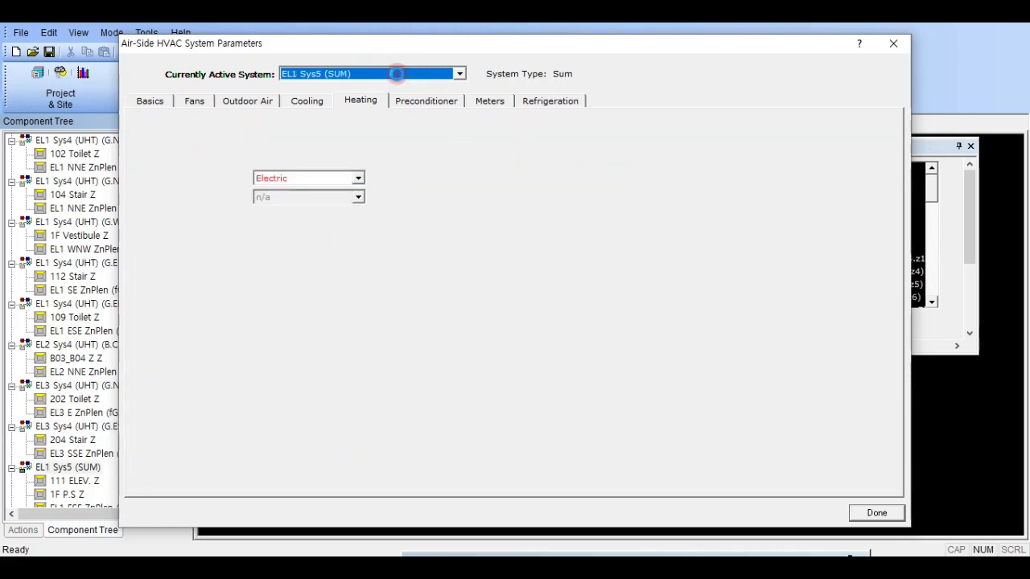
pyautogui.click(397, 73)
pyautogui.click(736, 64)
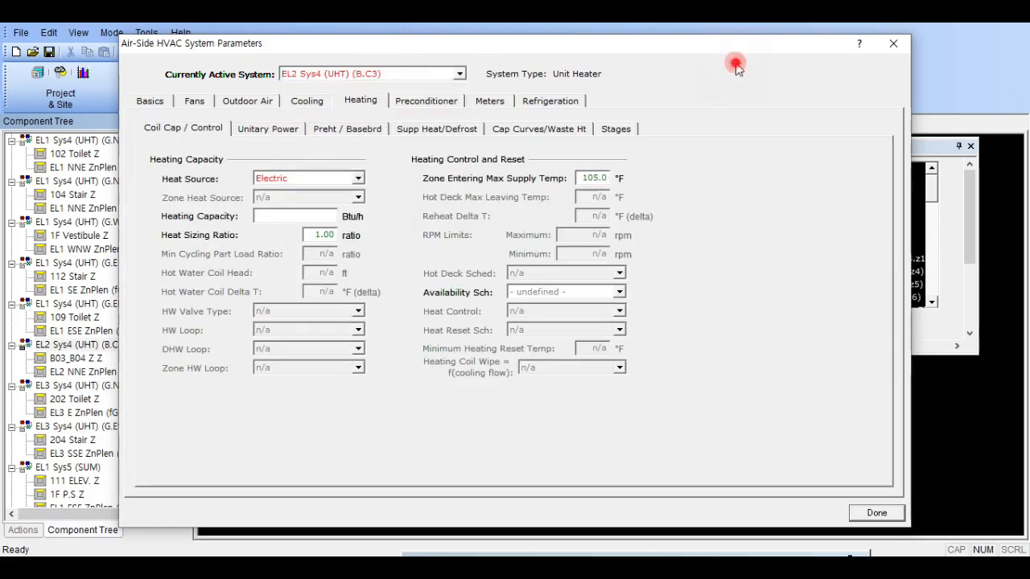
# - Arrange the SS-R report for EL1 Sys4 (UHT) (G.E11) beside the system parameters dialog
pyautogui.moveTo(1029, 121)
pyautogui.mouseDown()
pyautogui.moveTo(807, 93)
pyautogui.moveTo(1029, 105)
pyautogui.mouseUp()
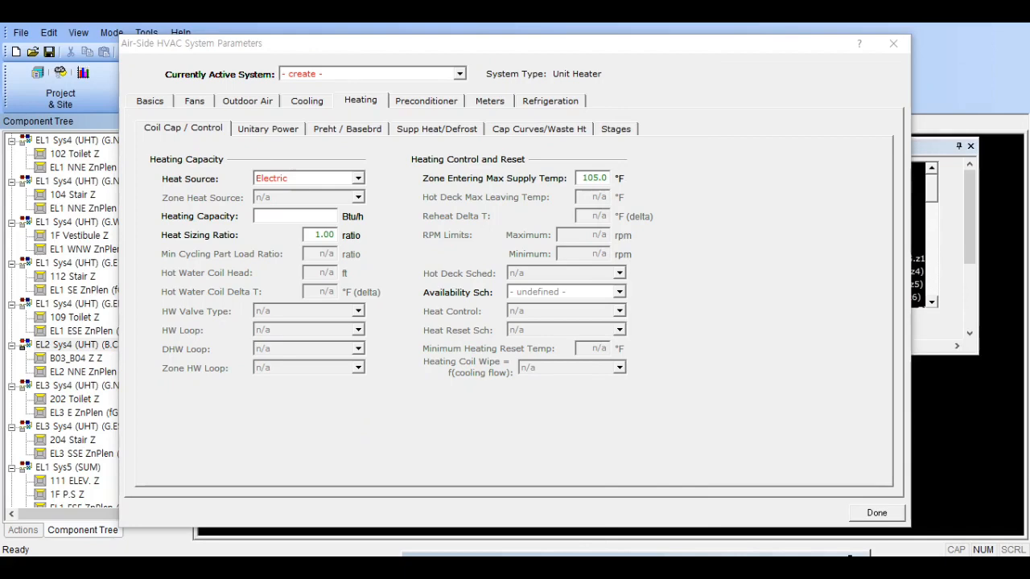
pyautogui.moveTo(1029, 105); pyautogui.dragTo(1029, 45)
pyautogui.moveTo(418, 46); pyautogui.dragTo(128, 94)
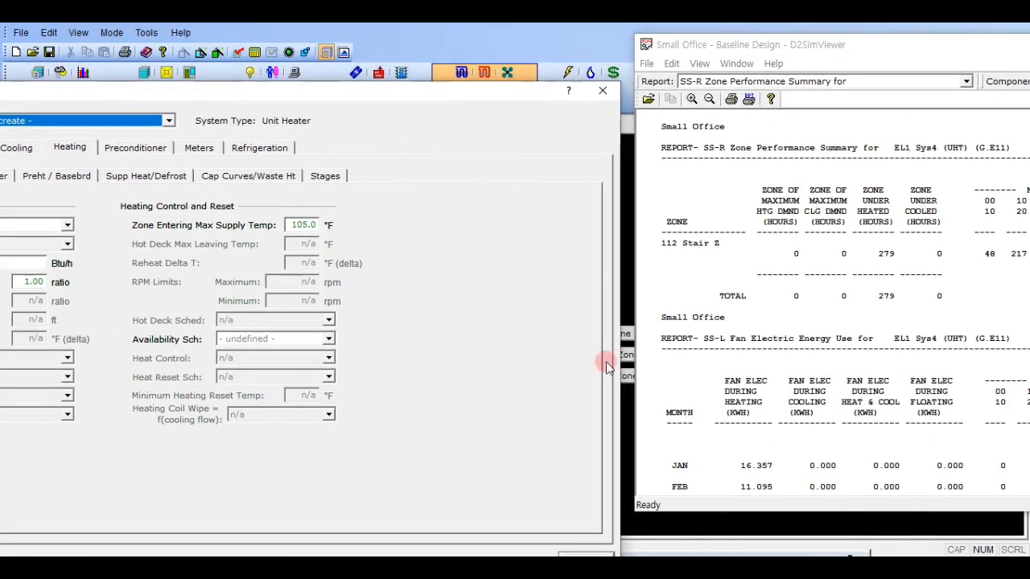
# - Close the system parameters and review the basic specifications of zone 112 Stair Z under EL1 Sys4 (UHT) (G.E11)
pyautogui.click(579, 552)
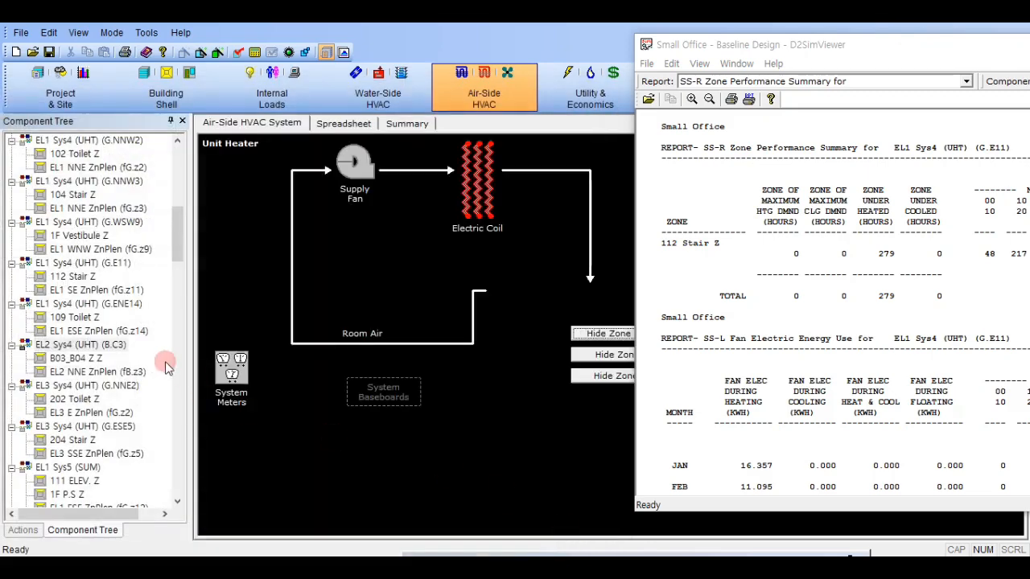
pyautogui.click(90, 344)
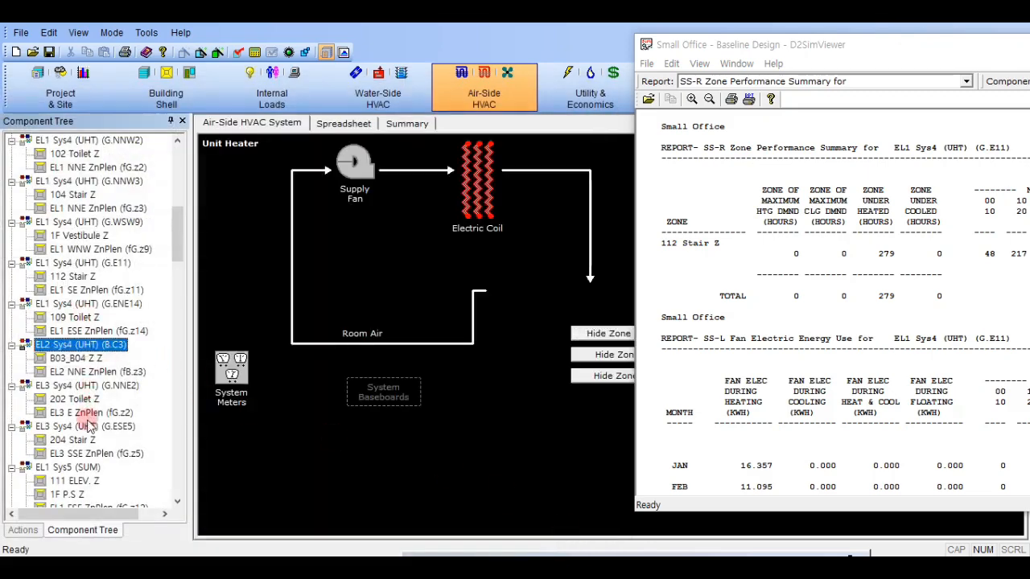
pyautogui.scroll(-3, 83, 412)
pyautogui.scroll(3, 80, 337)
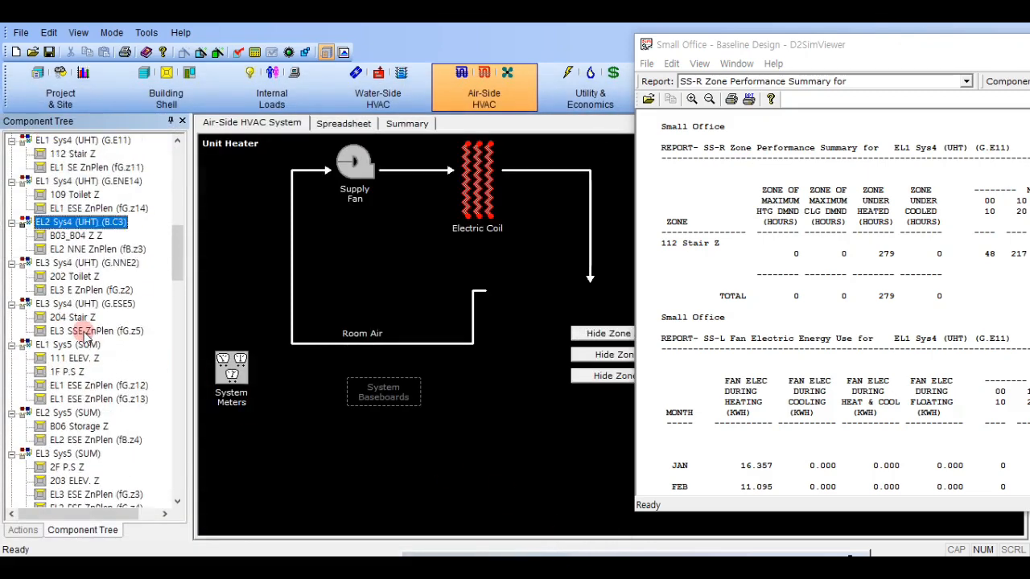
pyautogui.click(93, 235)
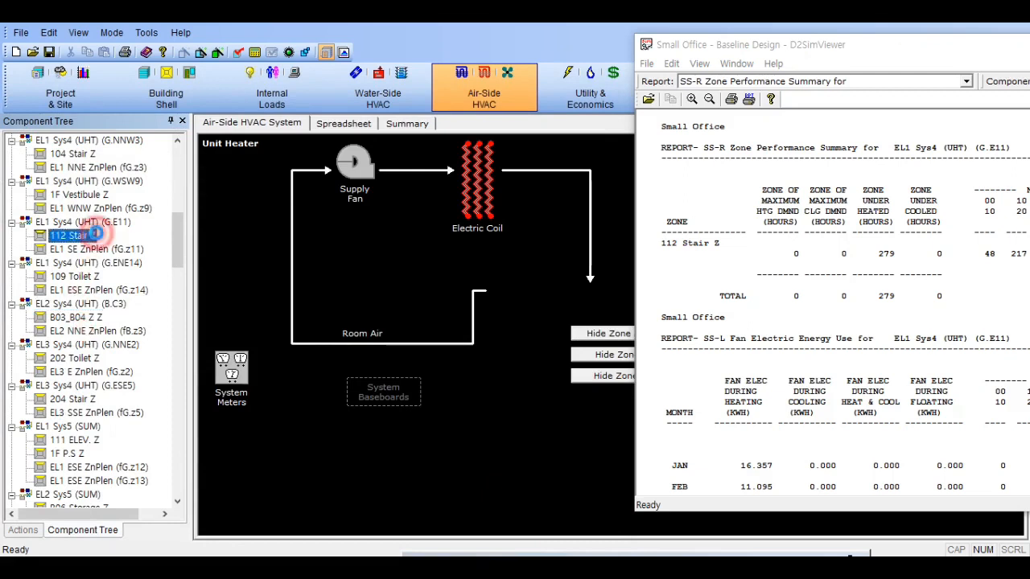
pyautogui.click(867, 60)
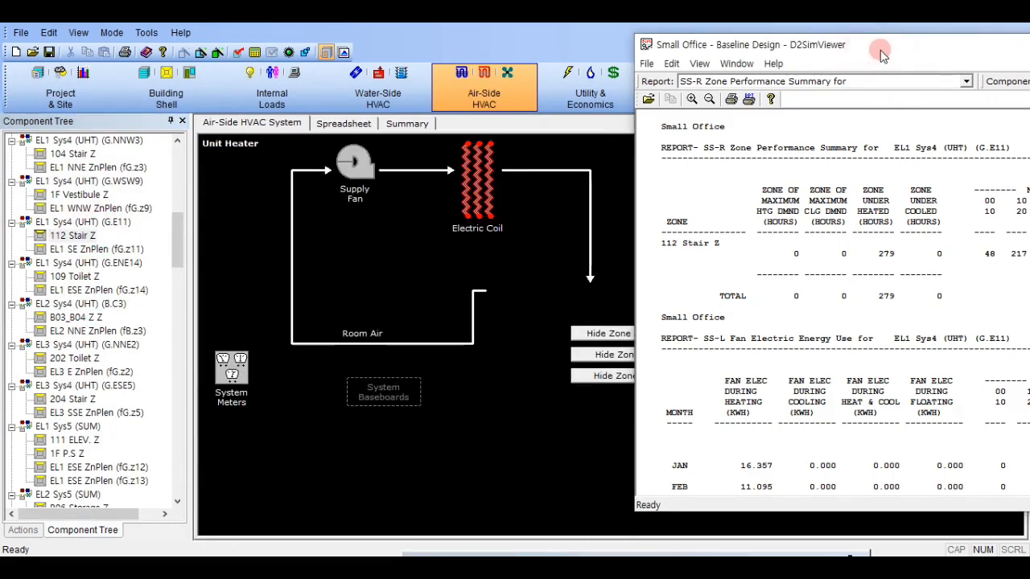
pyautogui.click(63, 241)
pyautogui.doubleClick(63, 242)
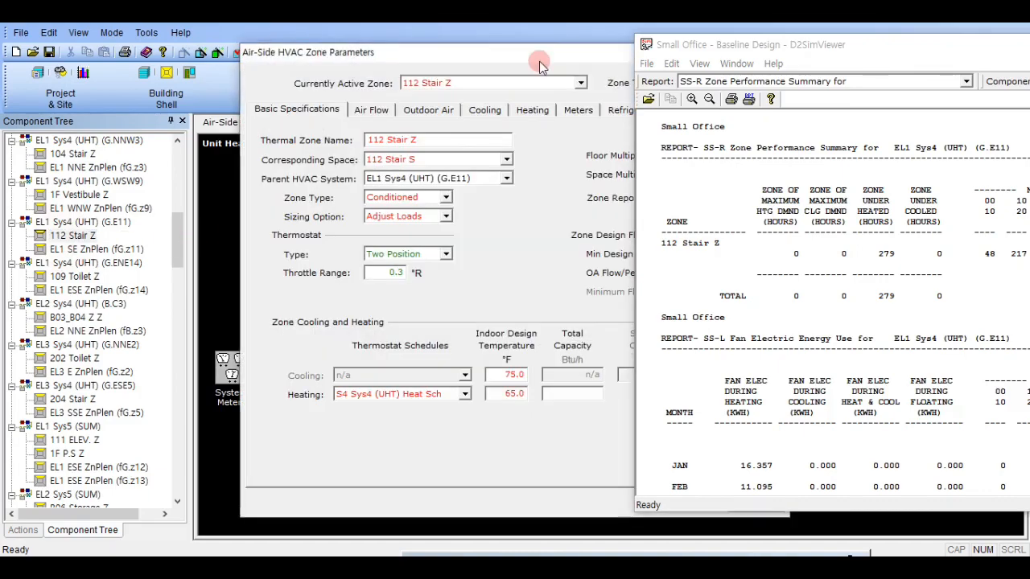
pyautogui.moveTo(547, 58); pyautogui.dragTo(282, 84)
pyautogui.click(506, 79)
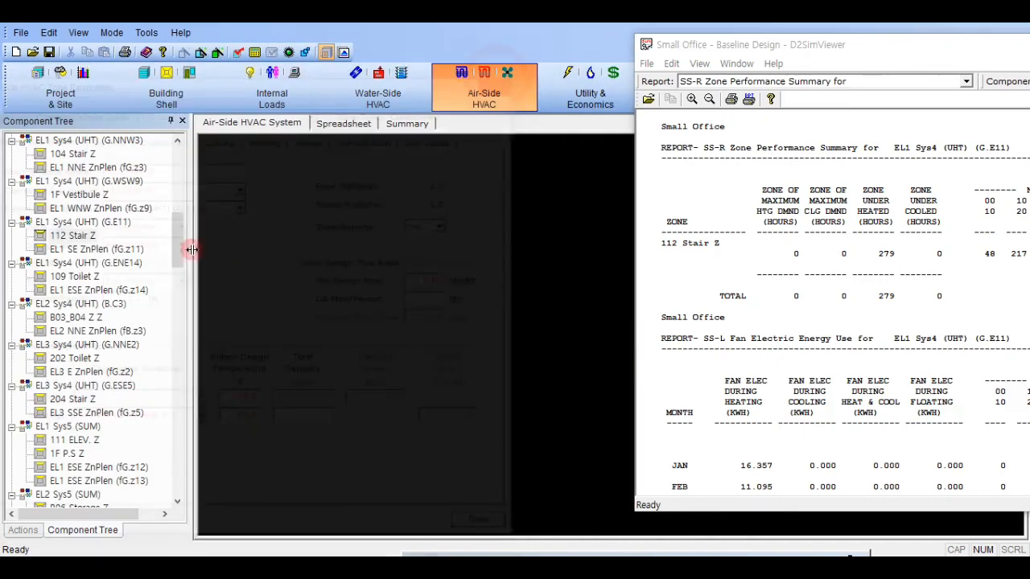
# - Check the Sizing Ratio in the basic parameters of system EL1 Sys4 (UHT) (G.E11)
pyautogui.click(60, 219)
pyautogui.doubleClick(60, 220)
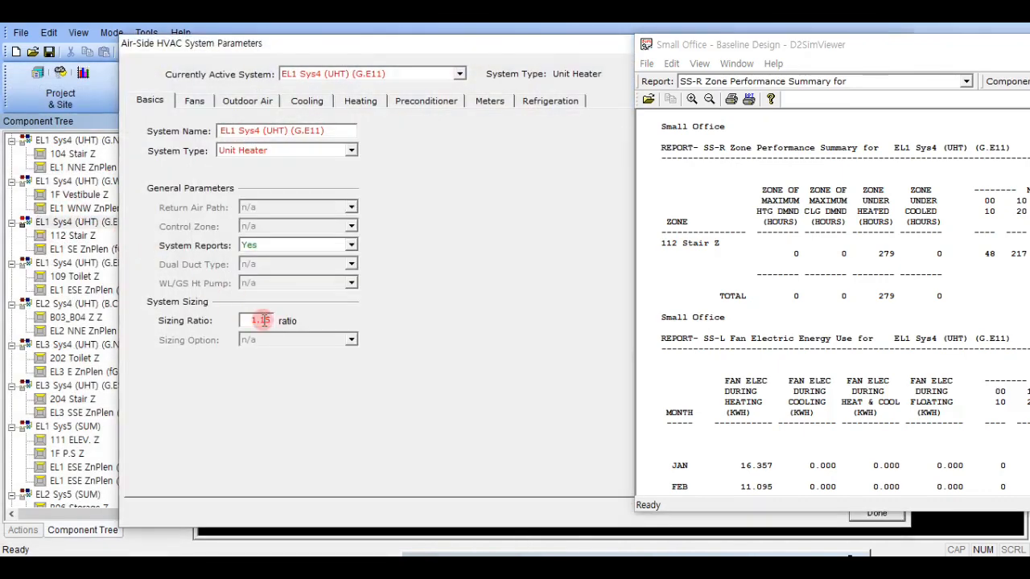
pyautogui.click(264, 320)
pyautogui.click(870, 512)
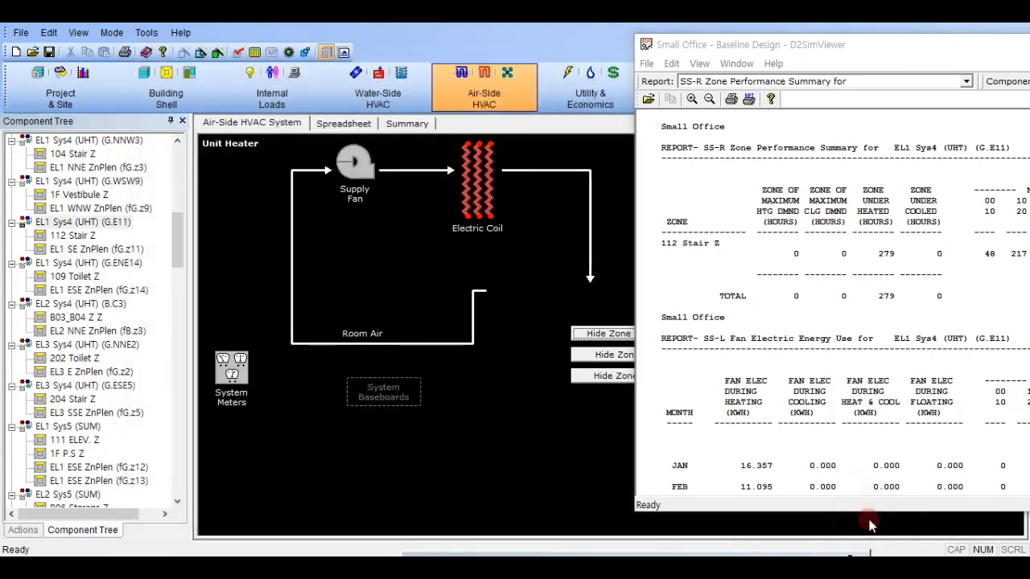
# - Bring the SS-R report fully into view and switch its component to EL3 Sys4 (UHT) (G.NNE2)
pyautogui.moveTo(916, 45); pyautogui.dragTo(579, 52)
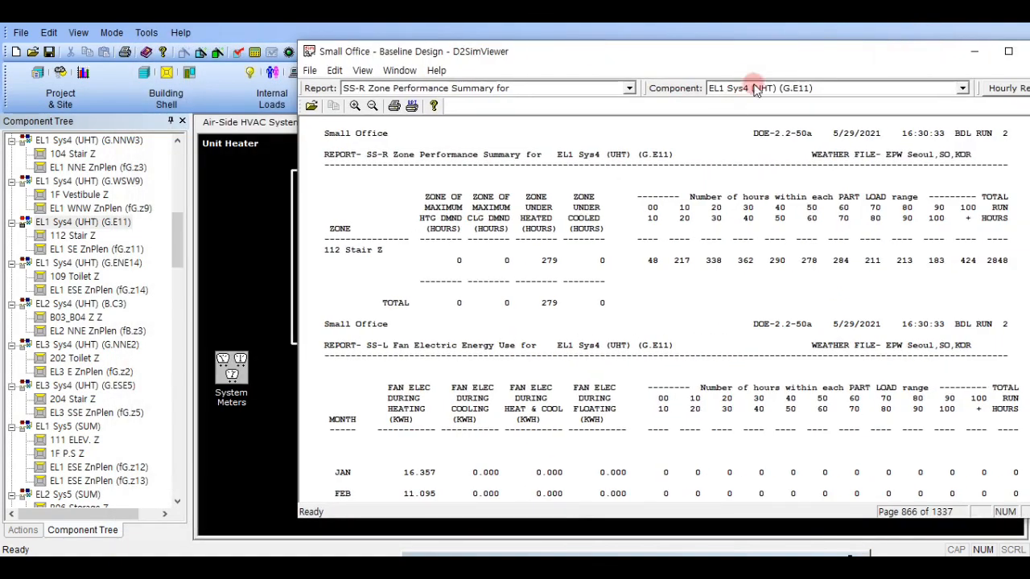
pyautogui.doubleClick(753, 86)
pyautogui.scroll(-1, 753, 86)
pyautogui.scroll(-2, 753, 86)
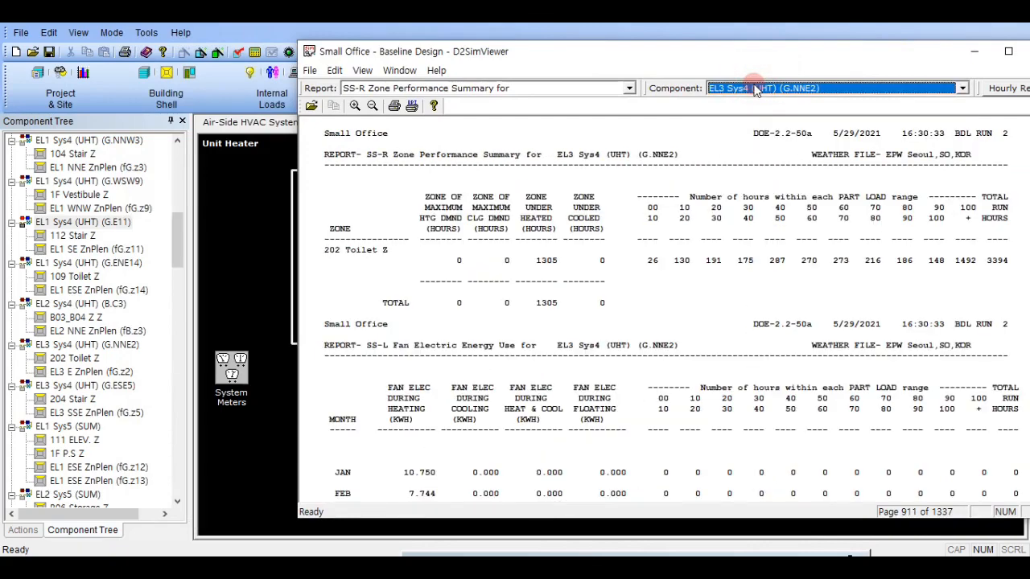
# - Review the heating and basic specifications of zone 202 Toilet Z with the SS-R report beside them
pyautogui.click(74, 358)
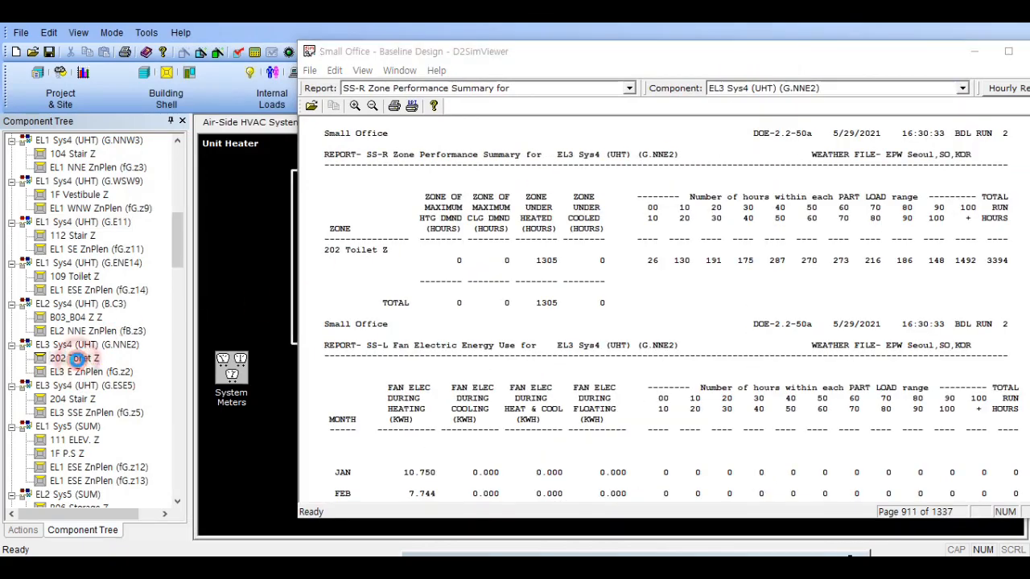
pyautogui.moveTo(460, 51); pyautogui.dragTo(874, 54)
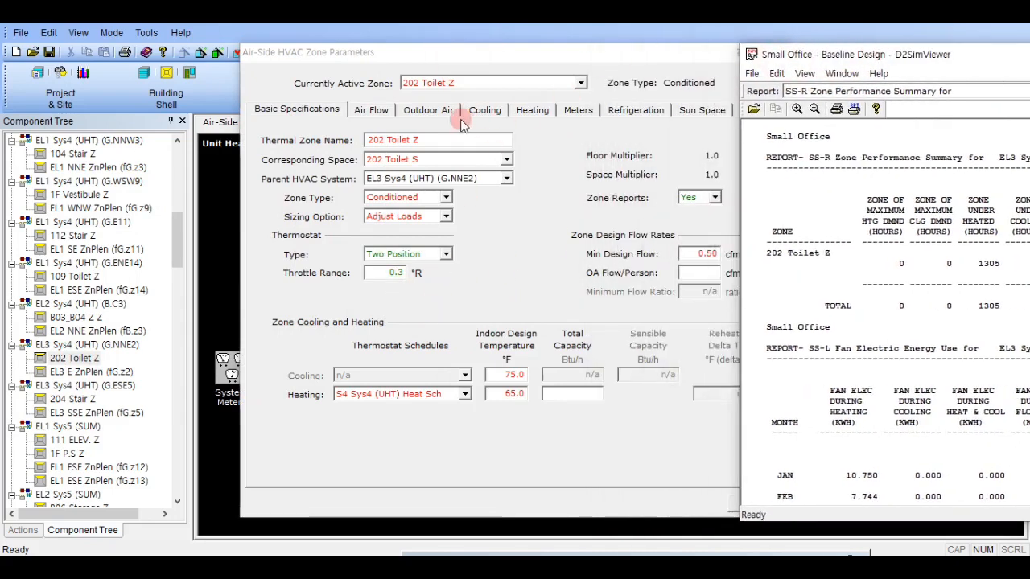
pyautogui.click(532, 110)
pyautogui.click(297, 110)
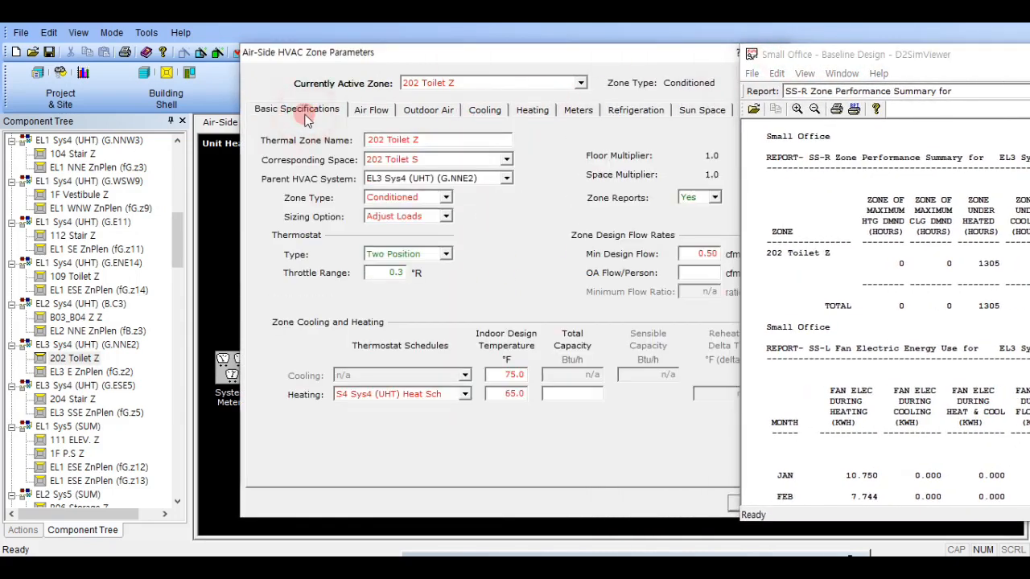
pyautogui.moveTo(653, 62); pyautogui.dragTo(363, 122)
pyautogui.click(455, 115)
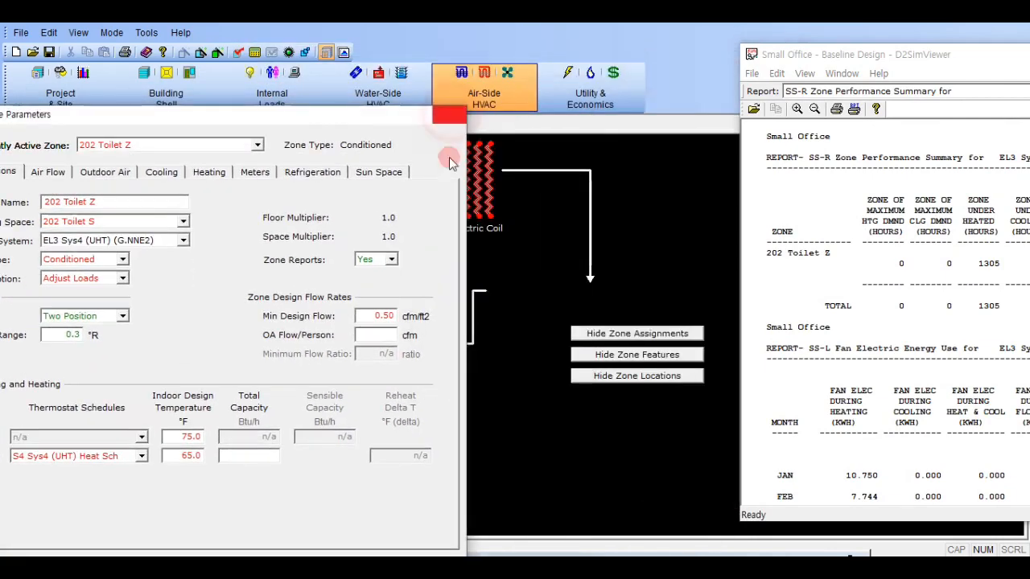
# - Set the Sizing Ratio of EL3 Sys4 (UHT) (G.NNE2) to 1.25 and check its heating capacity settings
pyautogui.doubleClick(108, 346)
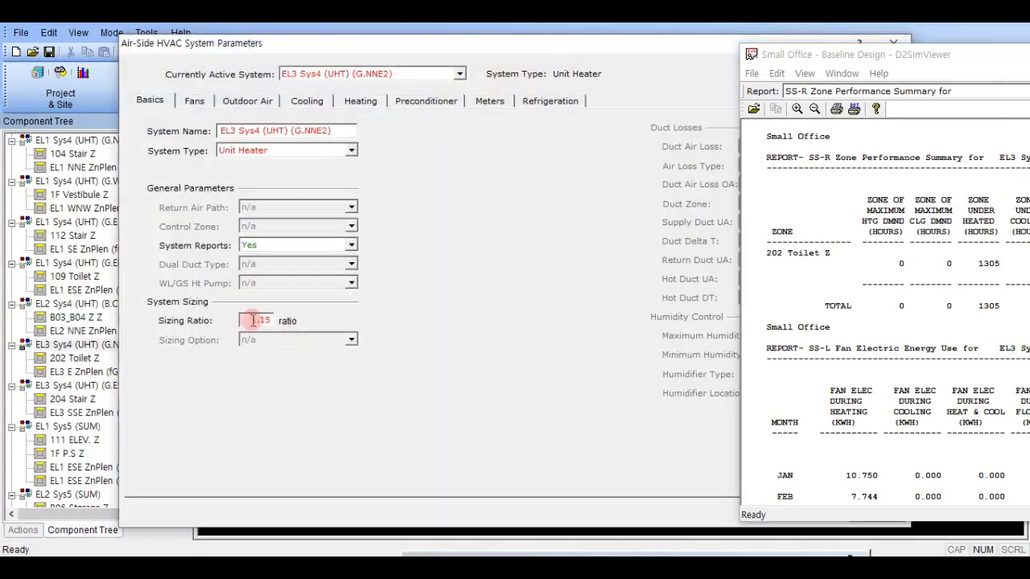
pyautogui.doubleClick(256, 321)
pyautogui.write('1.25')
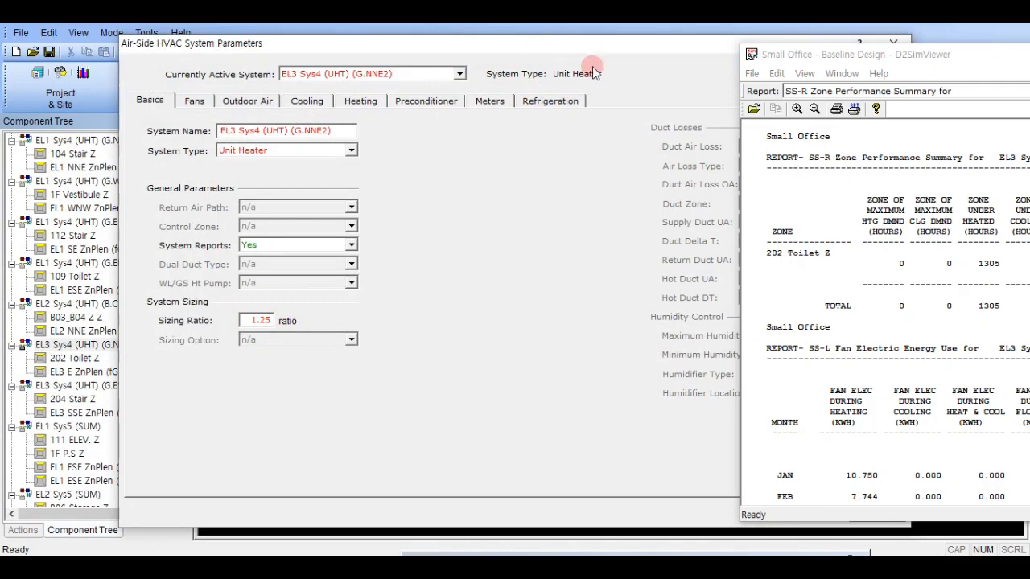
pyautogui.moveTo(608, 44); pyautogui.dragTo(556, 51)
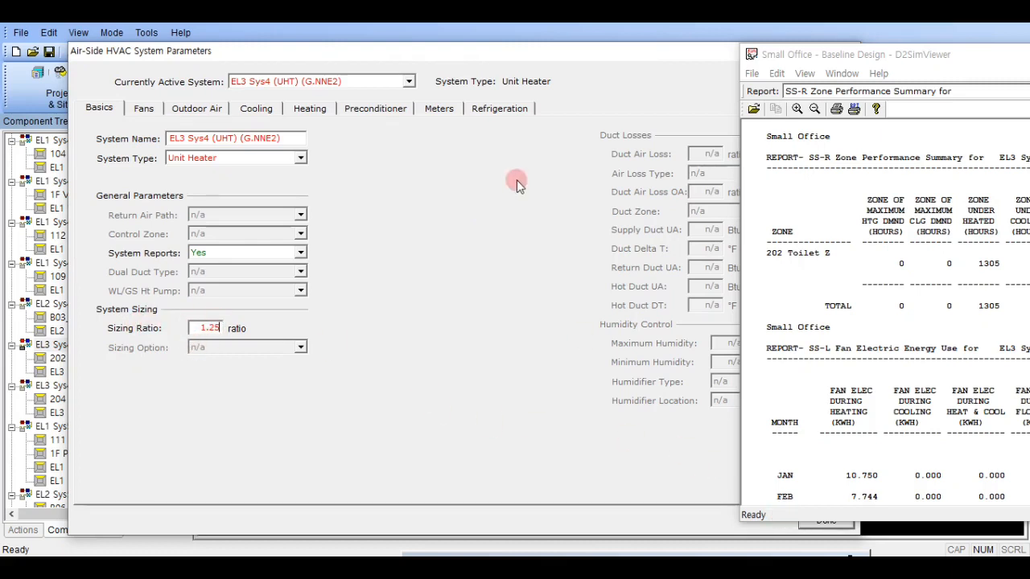
pyautogui.click(311, 108)
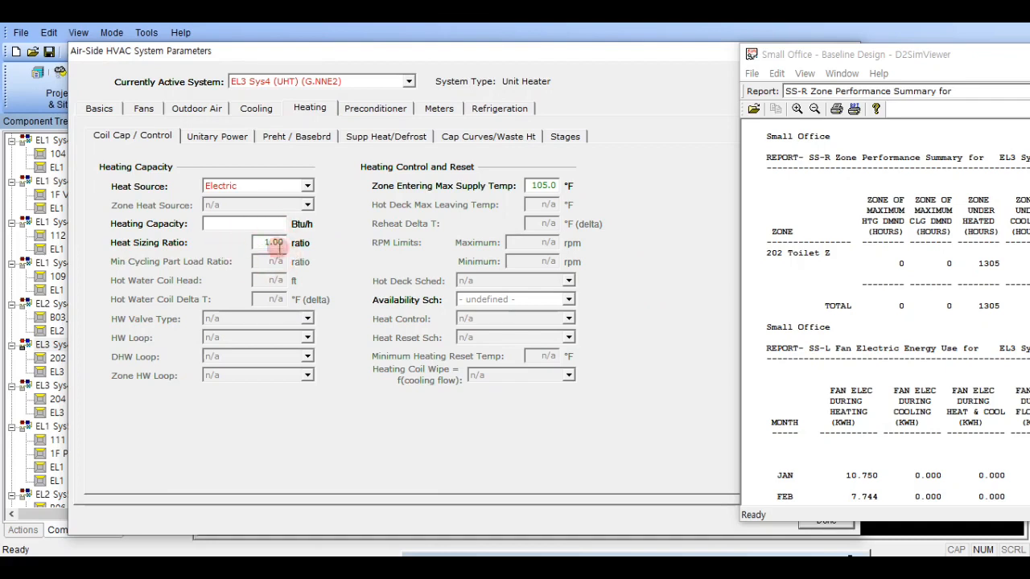
pyautogui.click(824, 528)
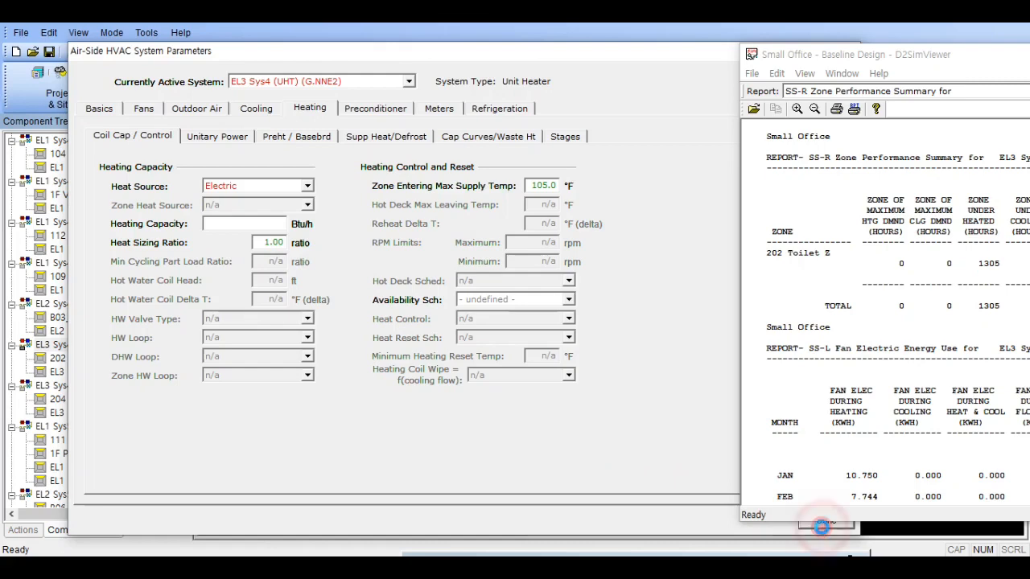
# - Set the Sizing Ratio of EL3 Sys4 (UHT) (G.ESE5) to 1.25, moving the report viewer out of the way
pyautogui.click(128, 386)
pyautogui.doubleClick(345, 359)
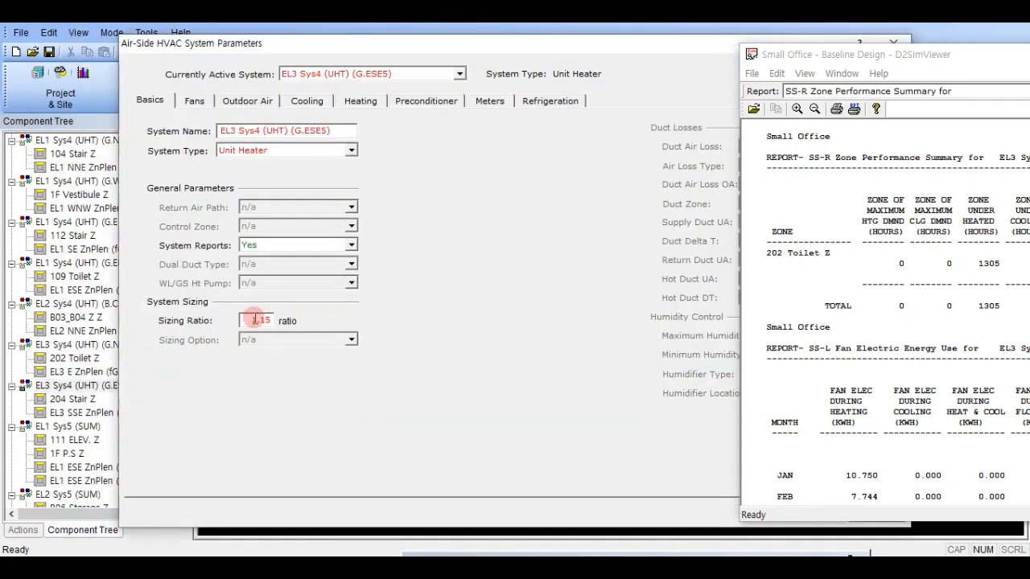
pyautogui.doubleClick(258, 320)
pyautogui.moveTo(841, 55); pyautogui.dragTo(1029, 55)
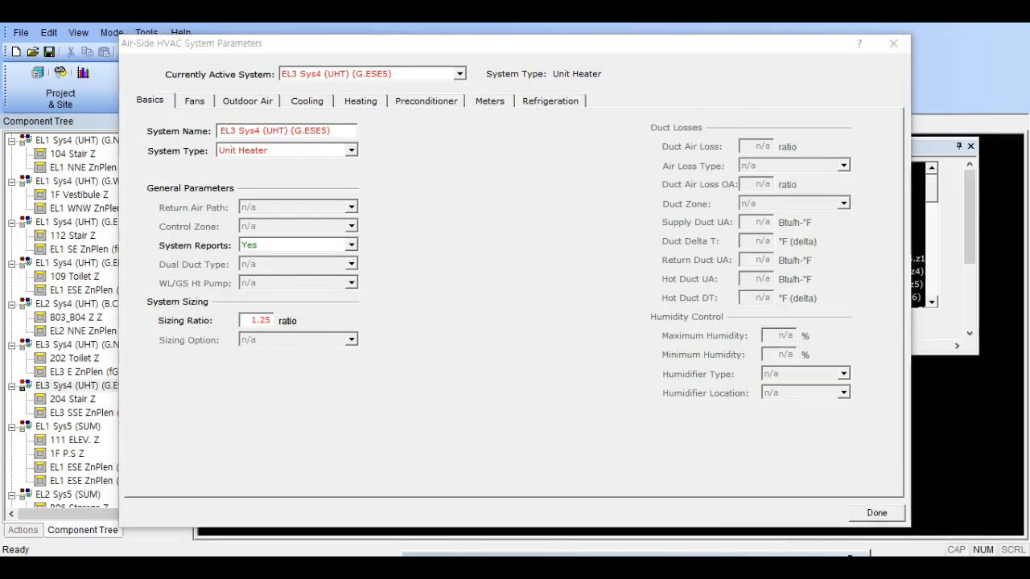
pyautogui.click(877, 513)
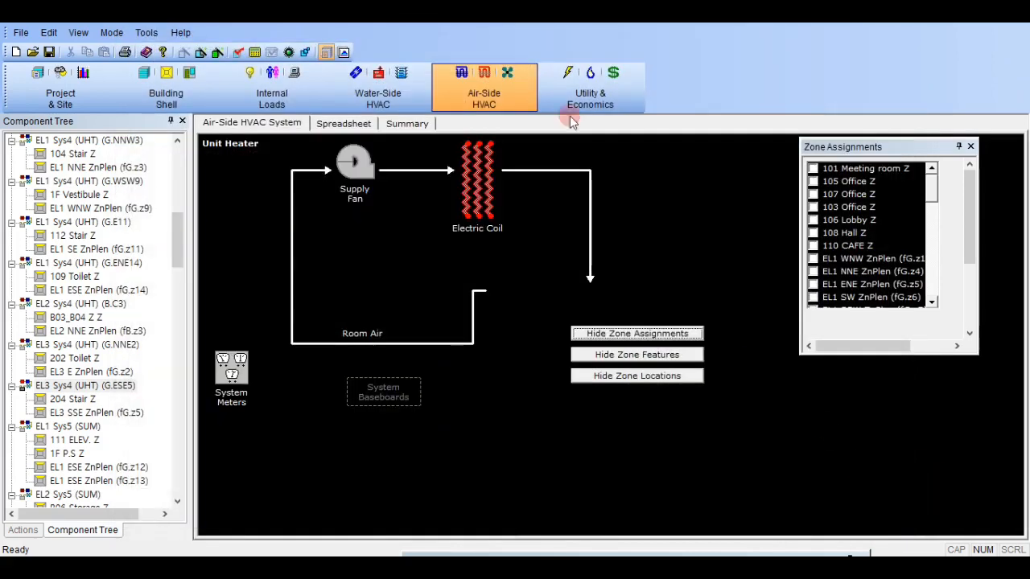
# - Run the simulation and open the detailed output file of the Baseline Design run
pyautogui.click(238, 53)
pyautogui.click(579, 348)
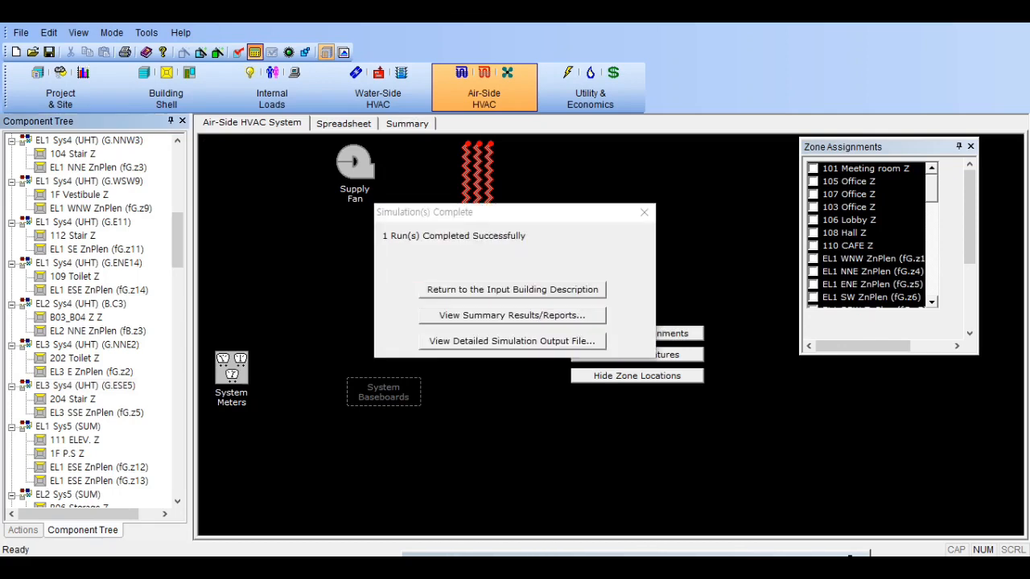
pyautogui.click(564, 341)
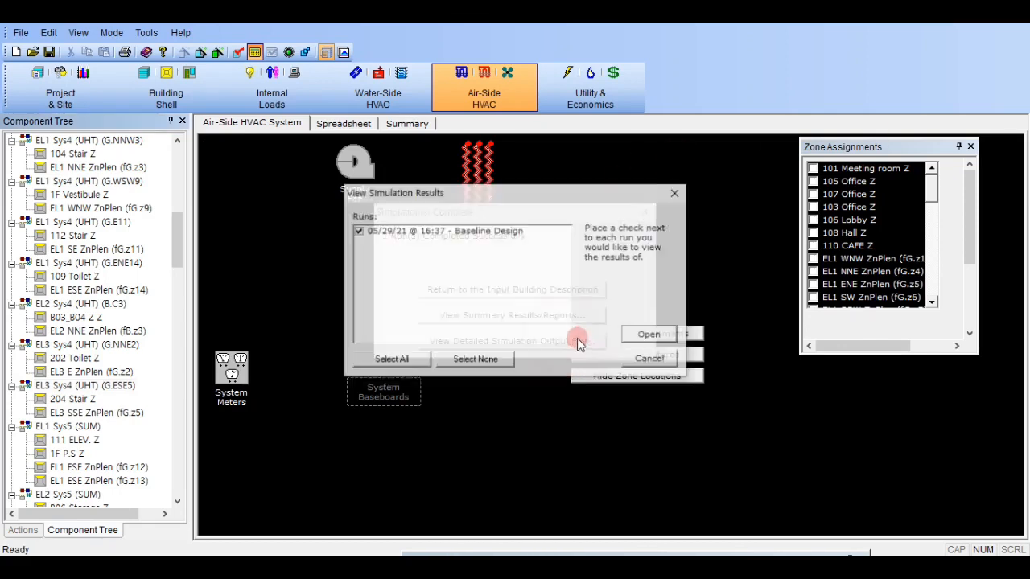
pyautogui.click(625, 335)
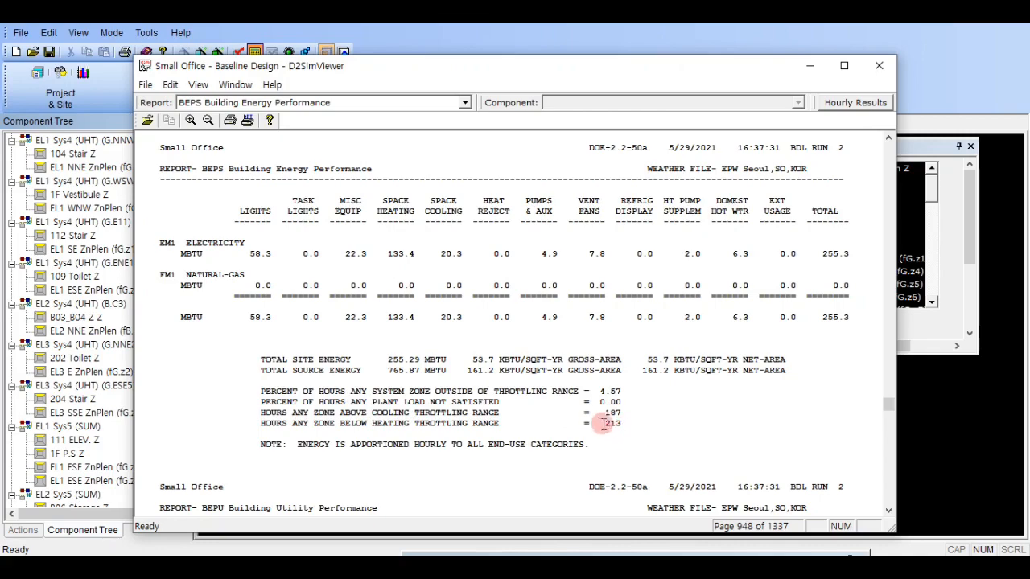
# - Review the underheated hours in the SS-R Zone Performance Summary system by system through EL3 Sys4 (UHT) (G.ESE5), and close the results
pyautogui.click(322, 103)
pyautogui.scroll(-7, 298, 322)
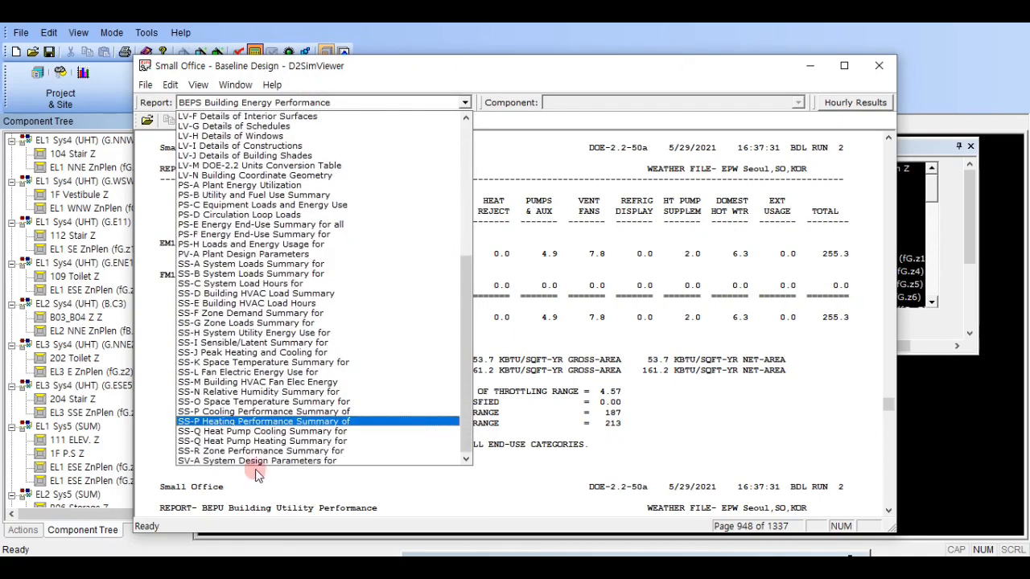
pyautogui.click(260, 451)
pyautogui.click(600, 103)
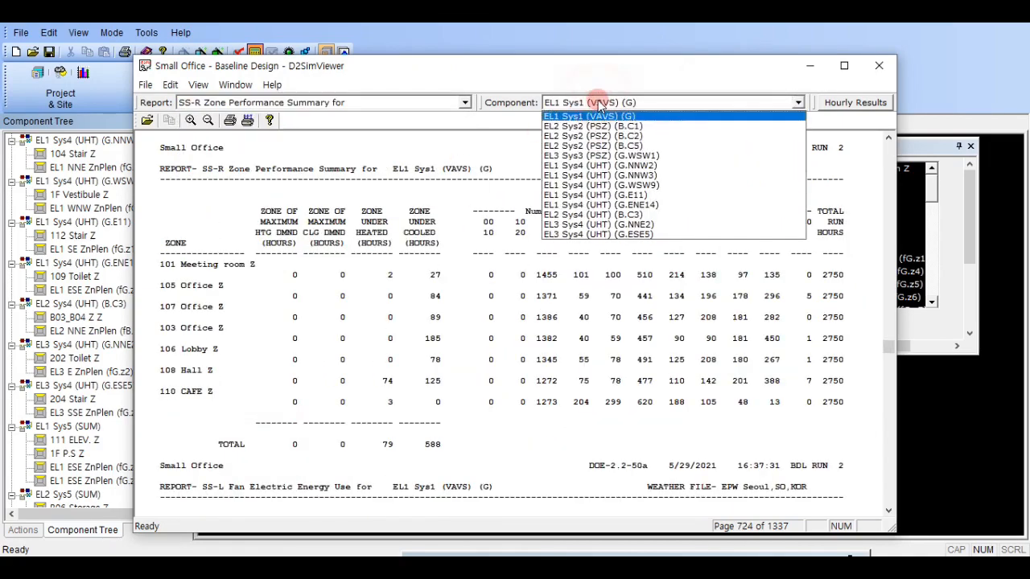
pyautogui.click(597, 102)
pyautogui.scroll(-1, 604, 107)
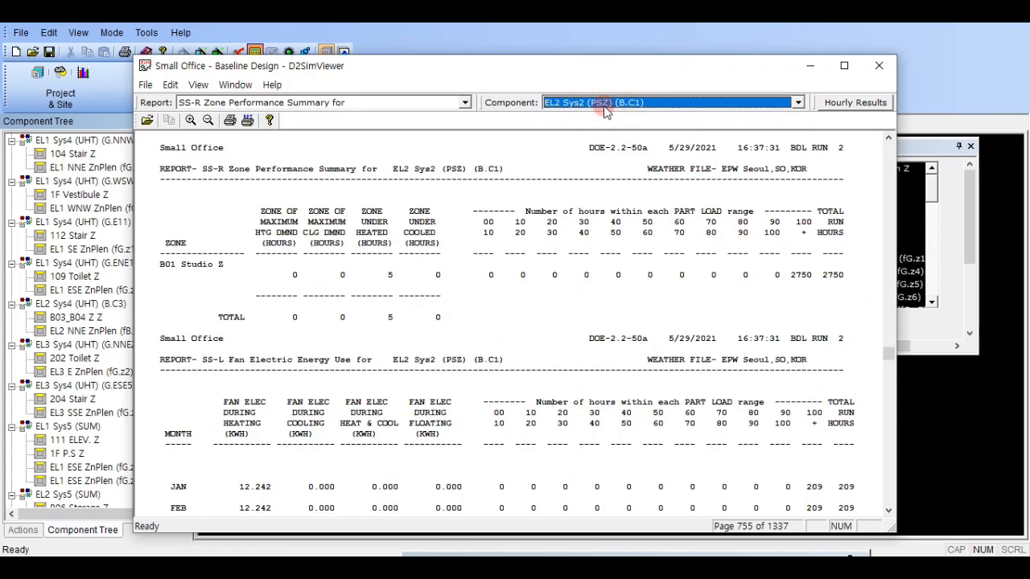
pyautogui.scroll(-3, 602, 104)
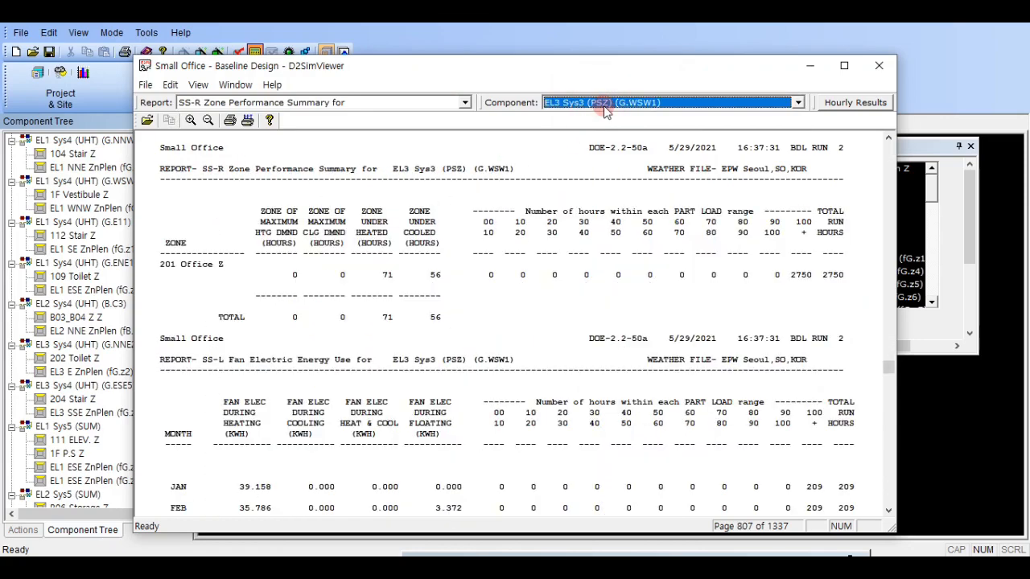
pyautogui.scroll(-4, 602, 107)
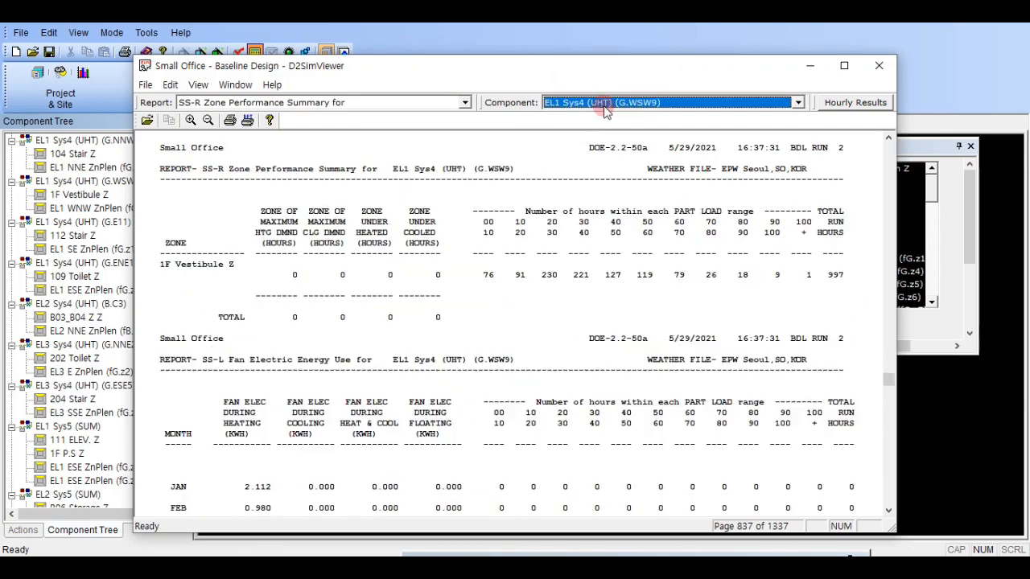
pyautogui.scroll(-4, 605, 107)
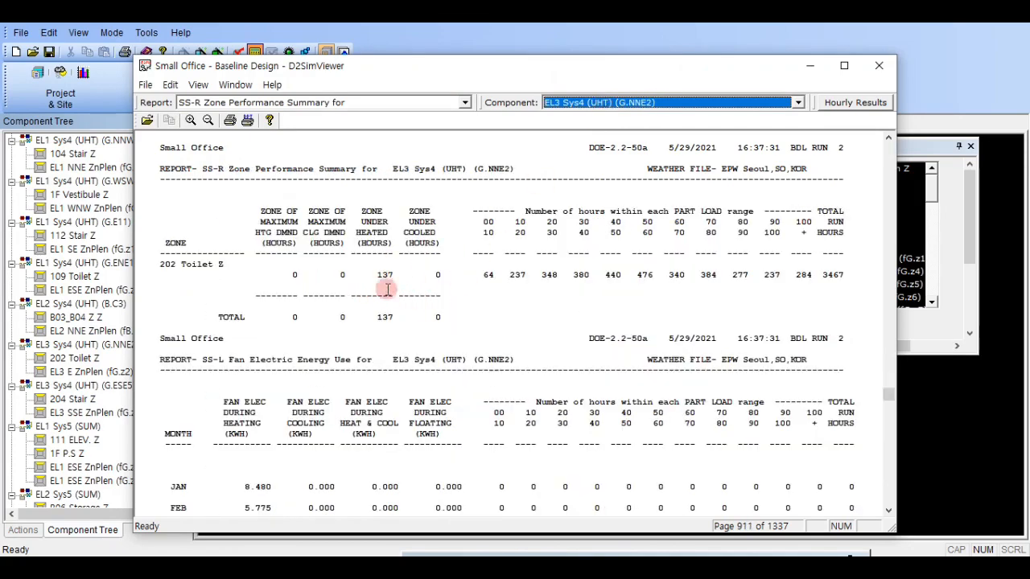
pyautogui.scroll(-1, 624, 109)
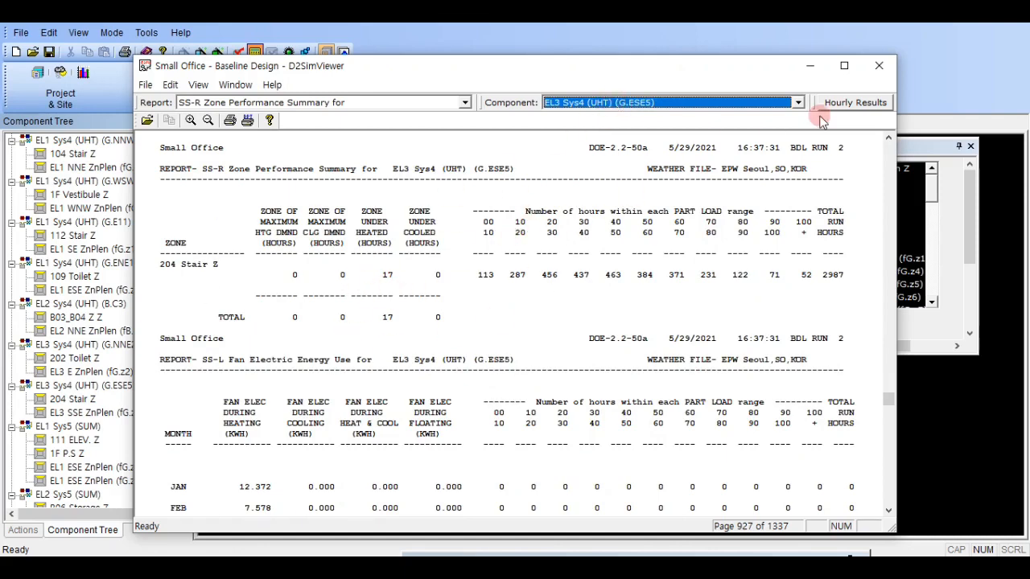
pyautogui.moveTo(690, 73); pyautogui.dragTo(1029, 85)
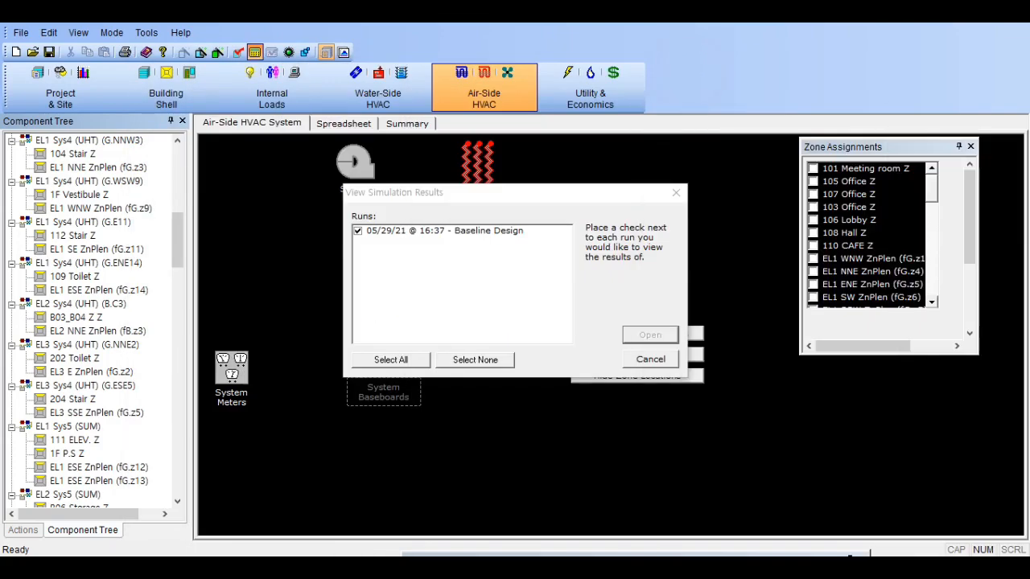
pyautogui.click(676, 192)
pyautogui.click(641, 213)
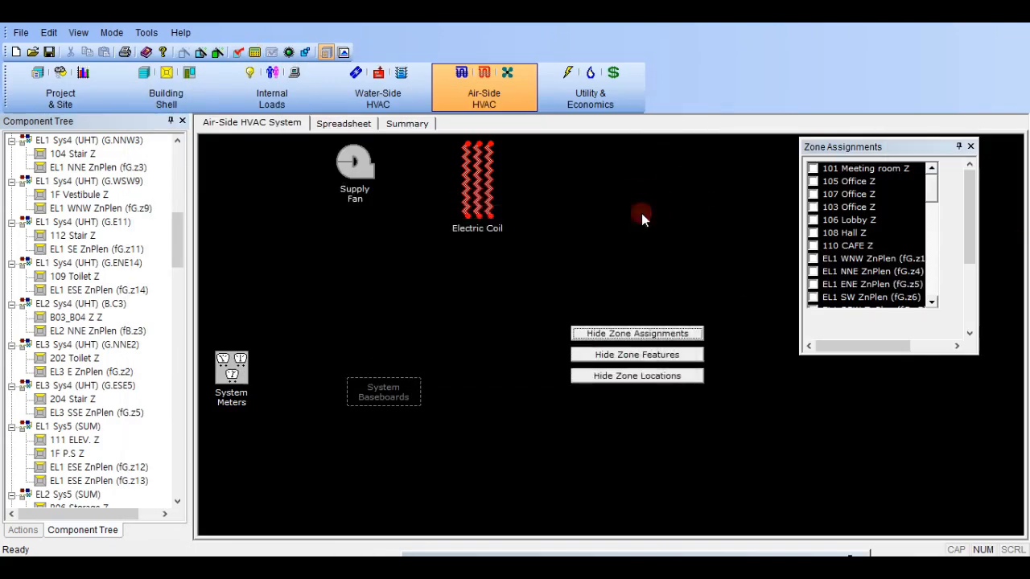
# - Examine the hourly temperatures of the S4 Sys4 (UHT) Heat WD day schedule around 6-8 am, and close the schedule properties
pyautogui.scroll(-20, 123, 390)
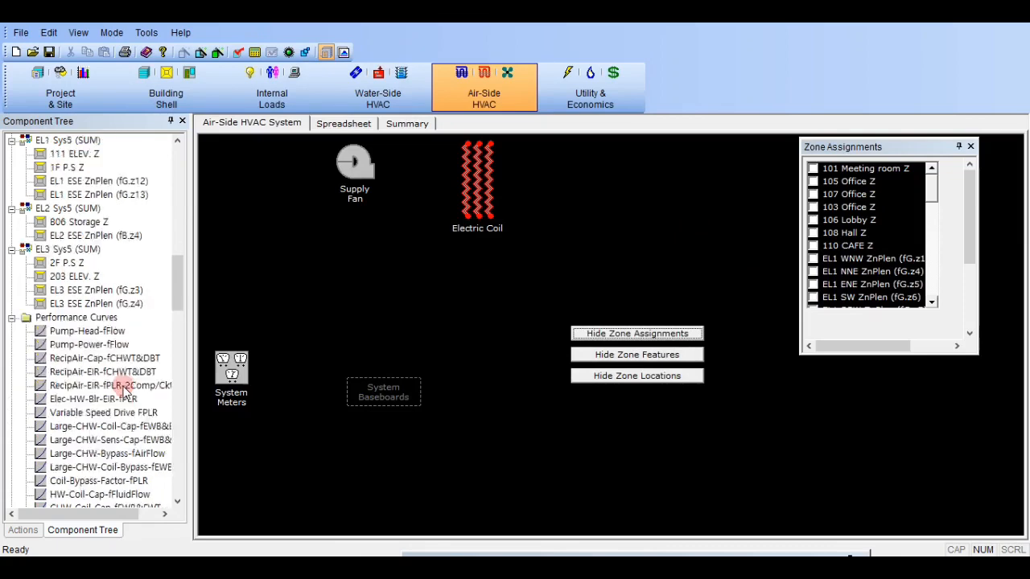
pyautogui.scroll(2, 110, 385)
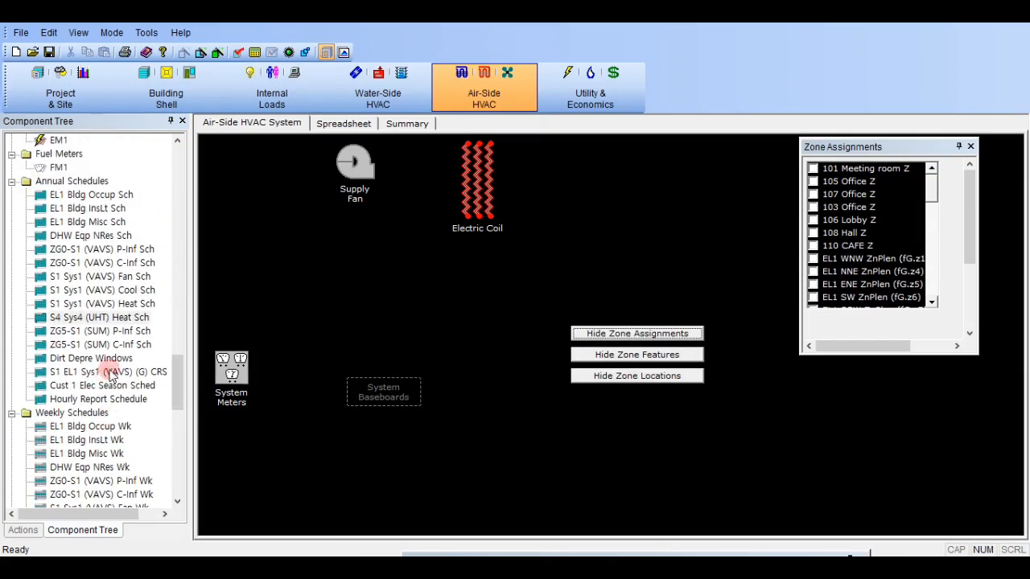
pyautogui.doubleClick(140, 317)
pyautogui.click(482, 108)
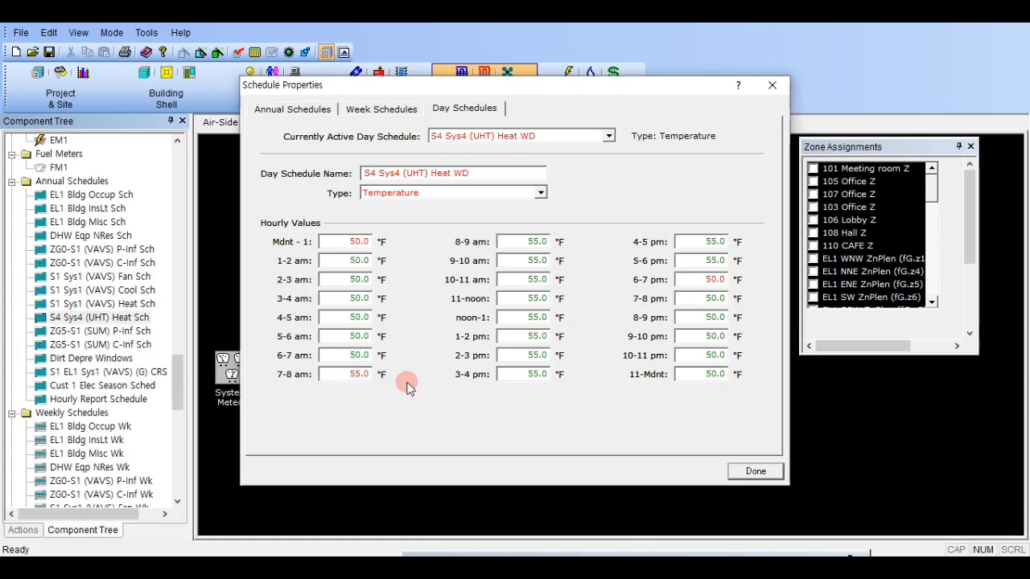
pyautogui.click(361, 374)
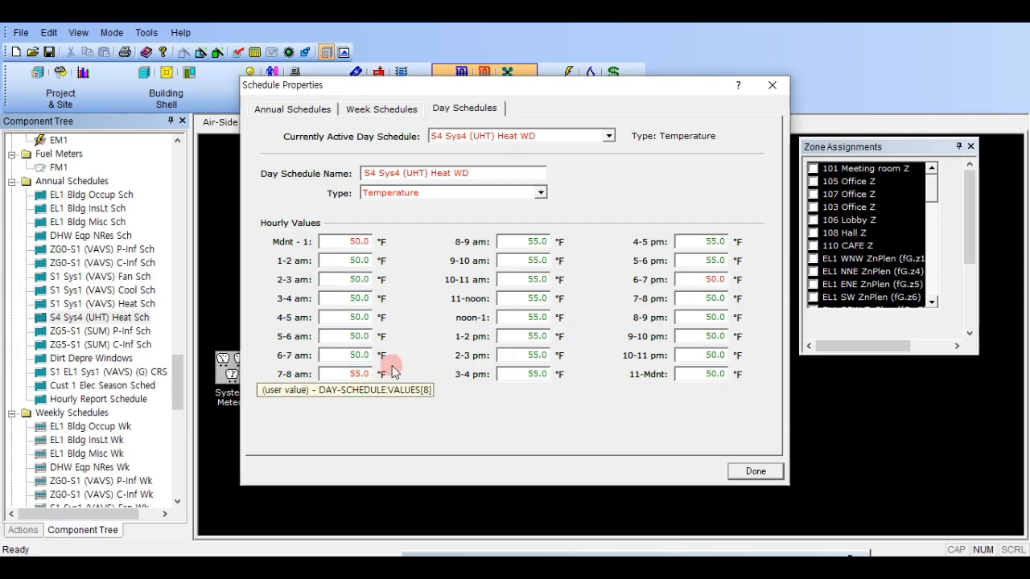
pyautogui.click(342, 355)
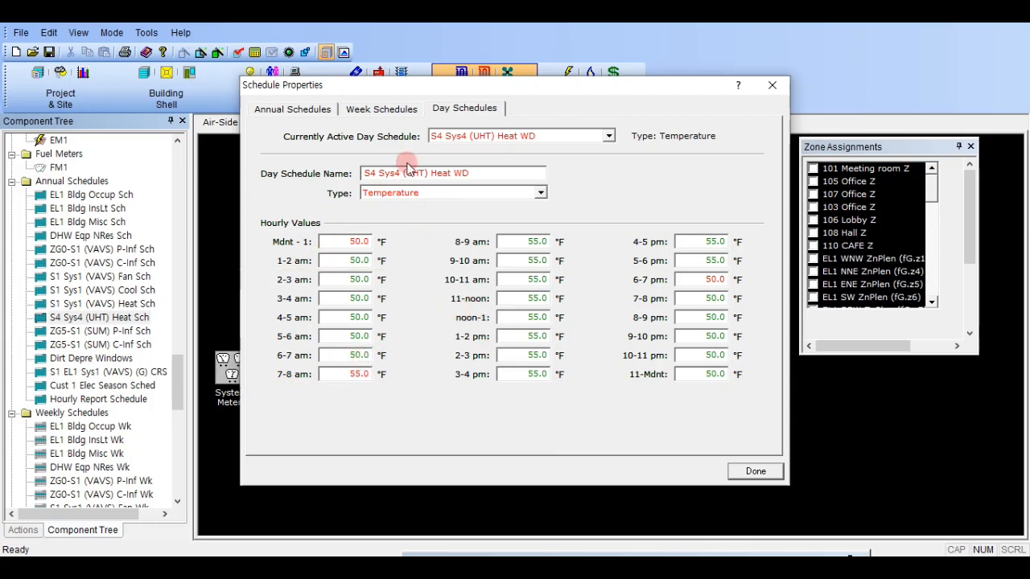
pyautogui.click(768, 475)
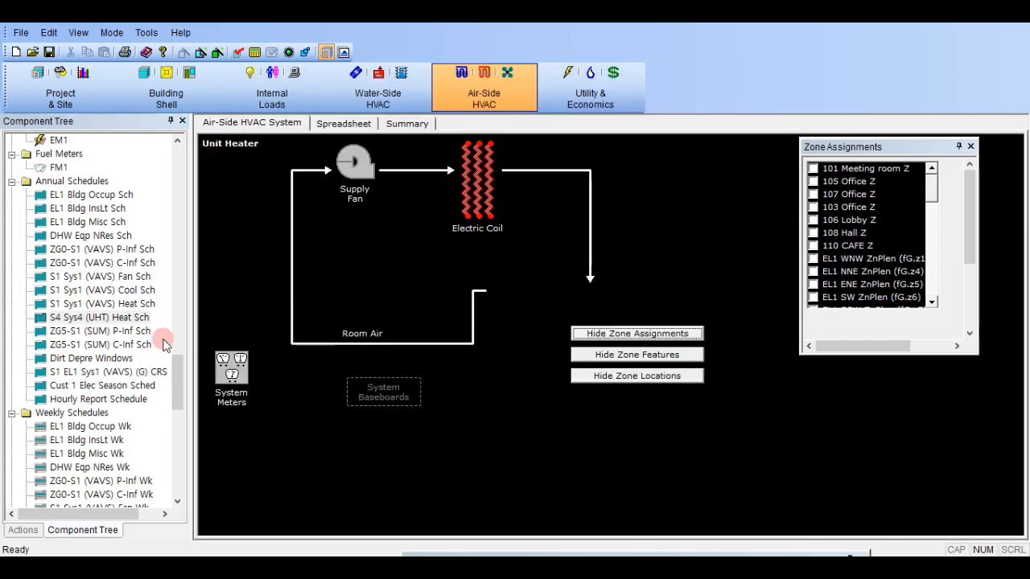
# - Return to the Baseline Design simulation results and display the BEPS Building Energy Performance report to check the hours outside throttling range
pyautogui.scroll(15, 153, 338)
pyautogui.scroll(15, 153, 338)
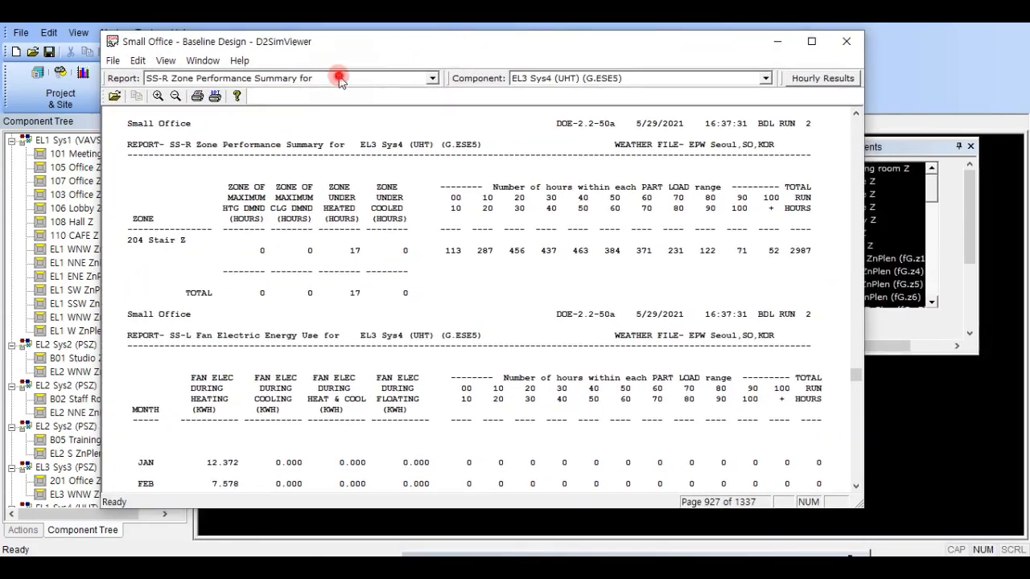
pyautogui.click(338, 77)
pyautogui.scroll(6, 274, 128)
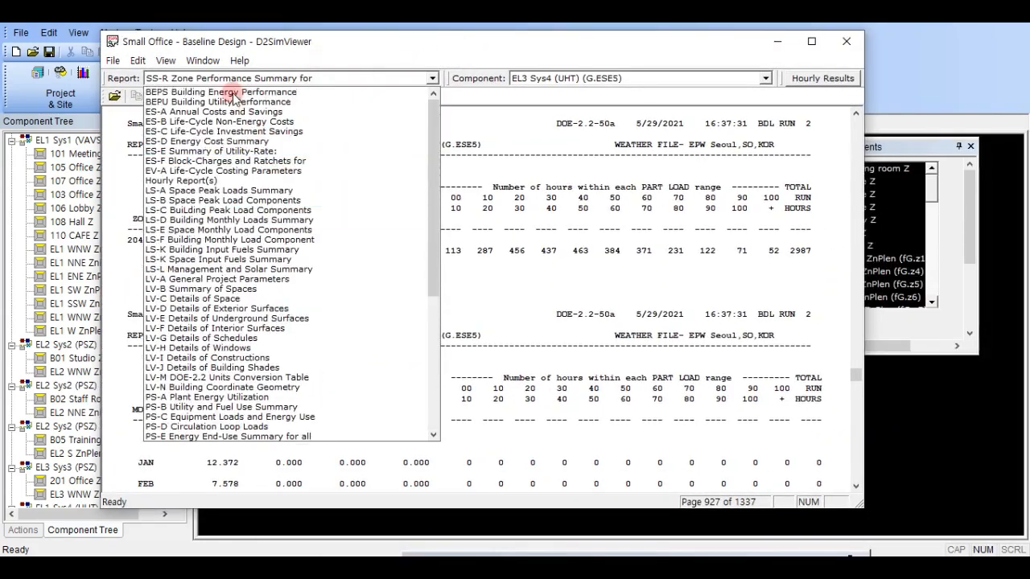
pyautogui.click(265, 92)
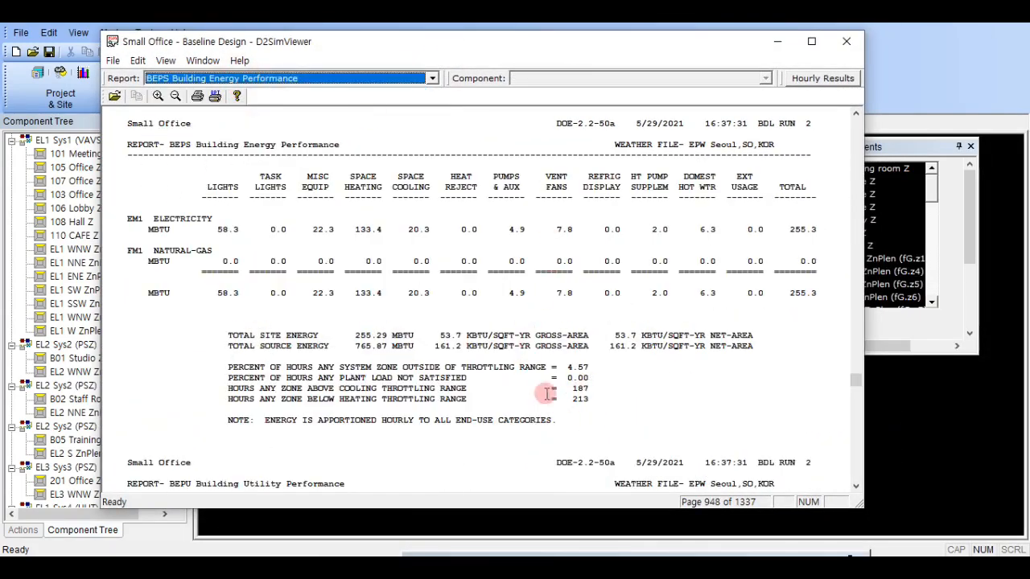